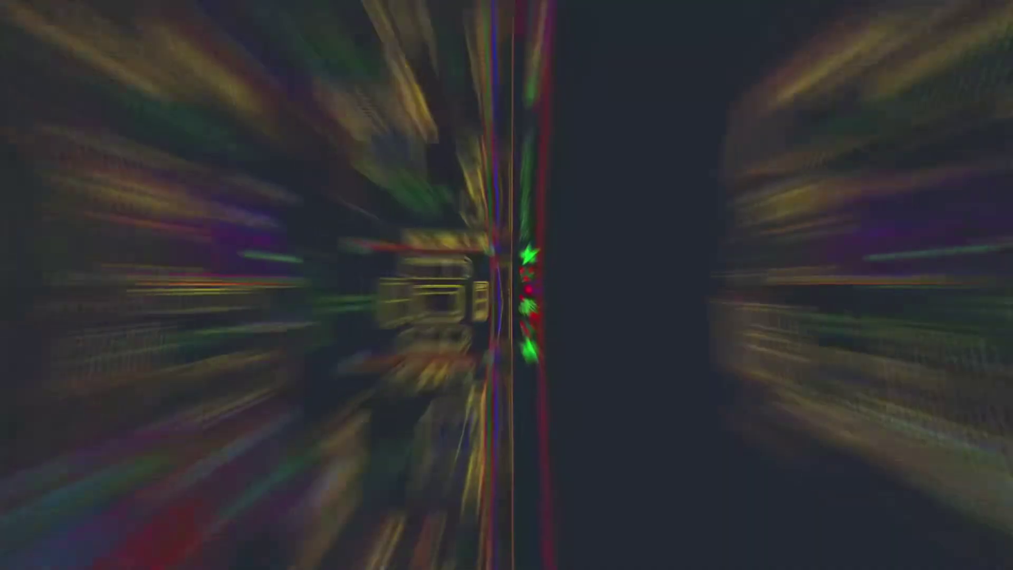
Zoom out and pan until the ground, 1st and 2nd floor plans fill the viewport
scroll(424, 275, "down", 4)
mouse_move(601, 343)
middle_mouse_down()
mouse_move(448, 354)
mouse_move(565, 354)
middle_mouse_up()
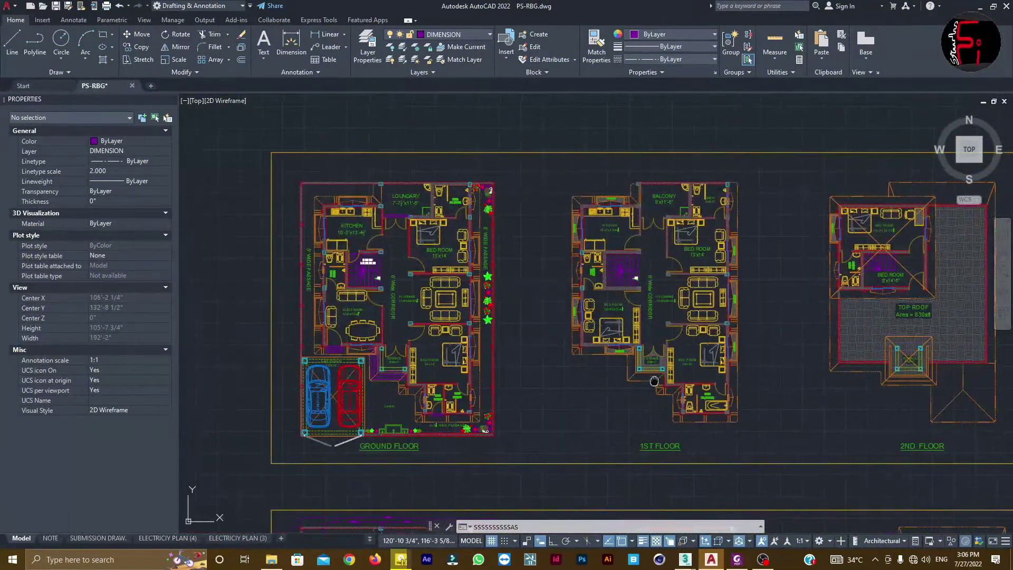
scroll(556, 373, "down", 1)
scroll(602, 352, "down", 1)
middle_click_drag(653, 408, 573, 350)
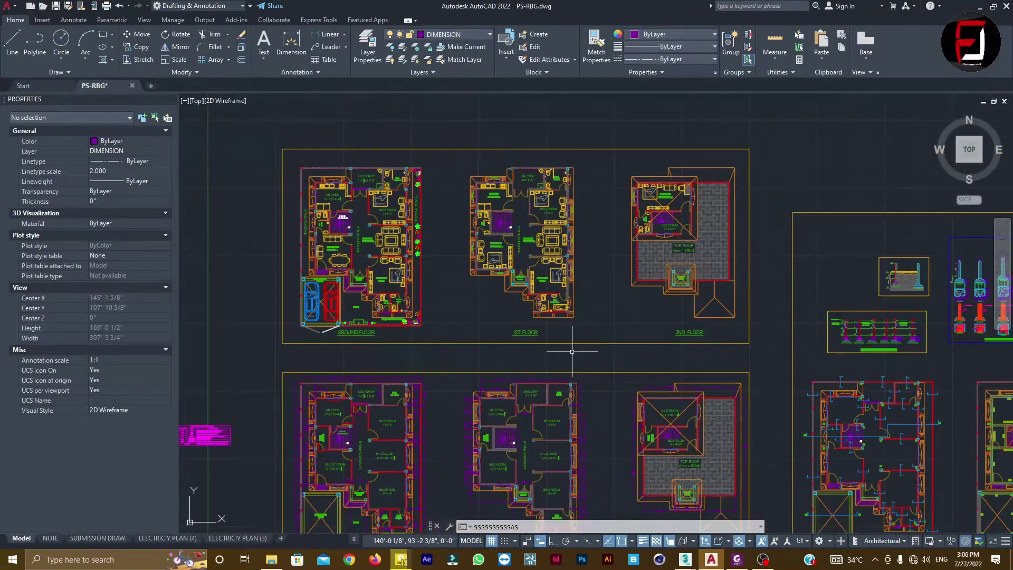
scroll(409, 346, "down", 2)
mouse_move(410, 346)
middle_mouse_down()
mouse_move(463, 296)
mouse_move(396, 325)
middle_mouse_up()
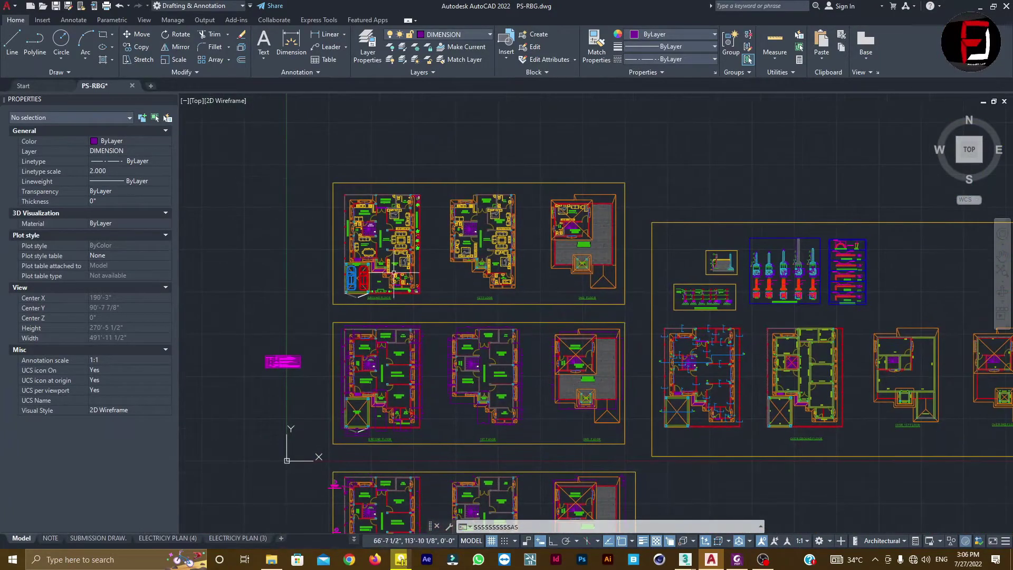
scroll(406, 266, "up", 2)
scroll(407, 266, "up", 2)
middle_click_drag(407, 267, 384, 293)
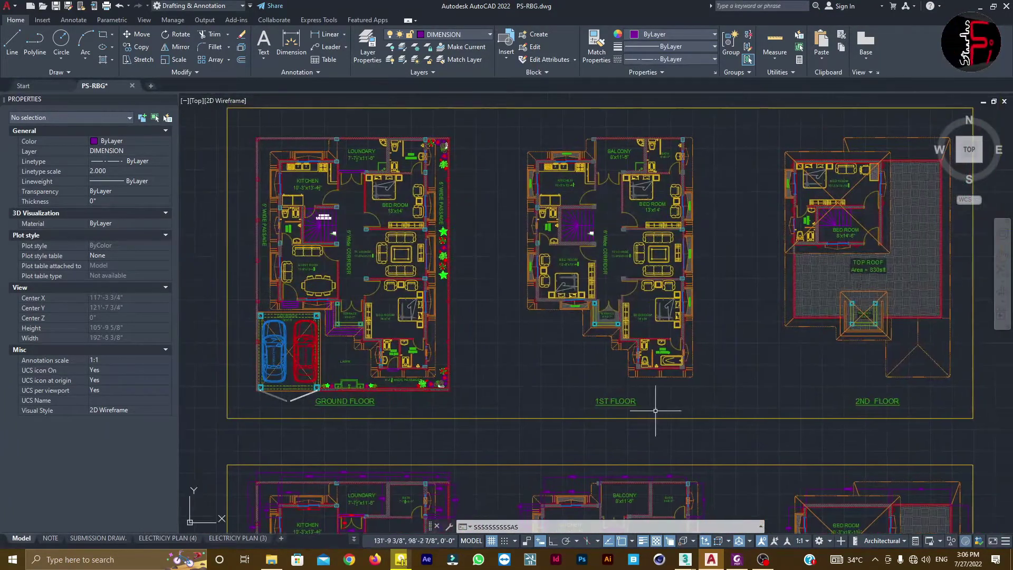
middle_click_drag(653, 368, 608, 397)
middle_click_drag(343, 280, 420, 288)
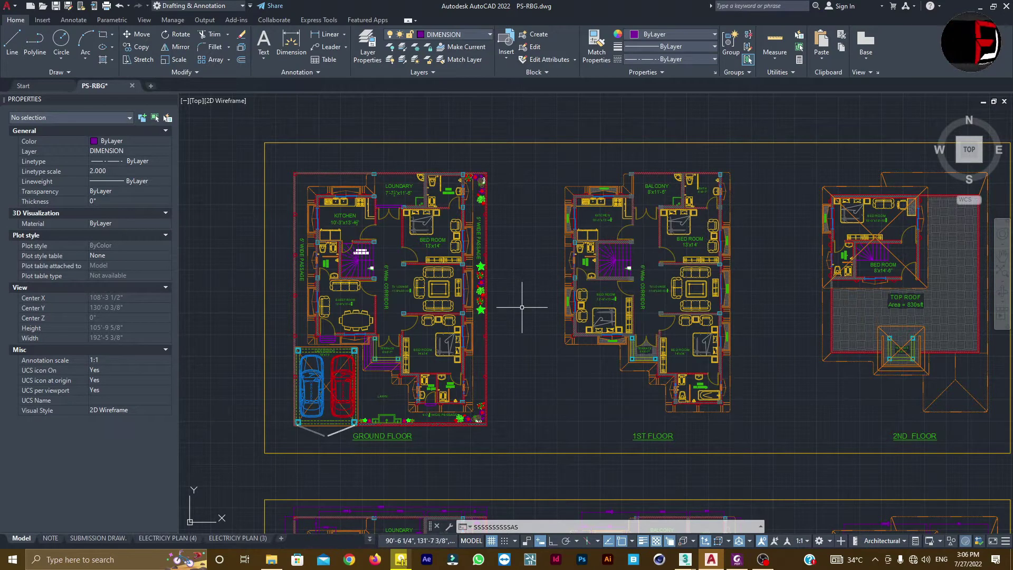
middle_click_drag(524, 285, 464, 294)
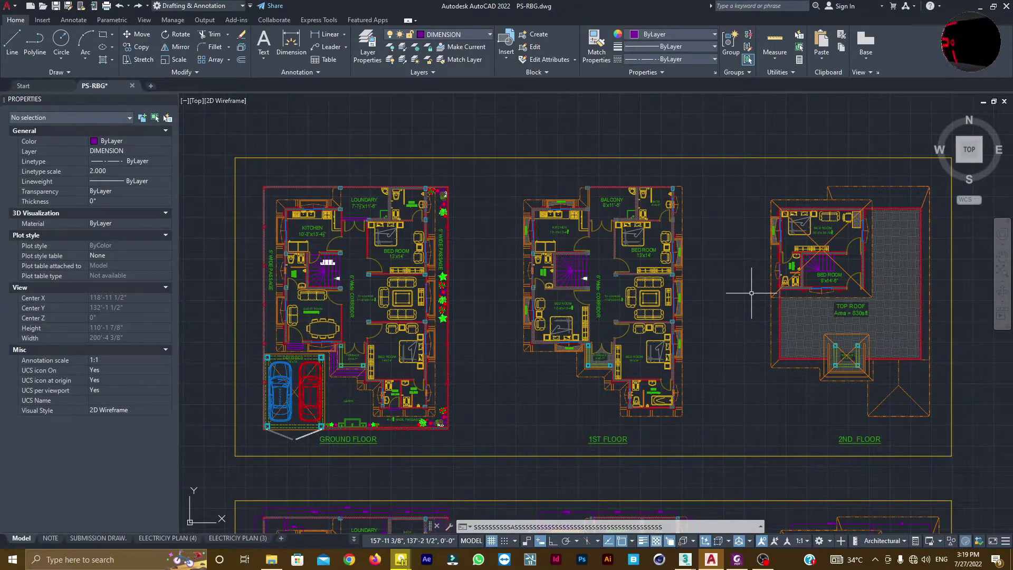
Tour the ground floor kitchen and laundry, then the car porch and GROUND FLOOR label
scroll(338, 235, "up", 2)
middle_click_drag(337, 234, 343, 228)
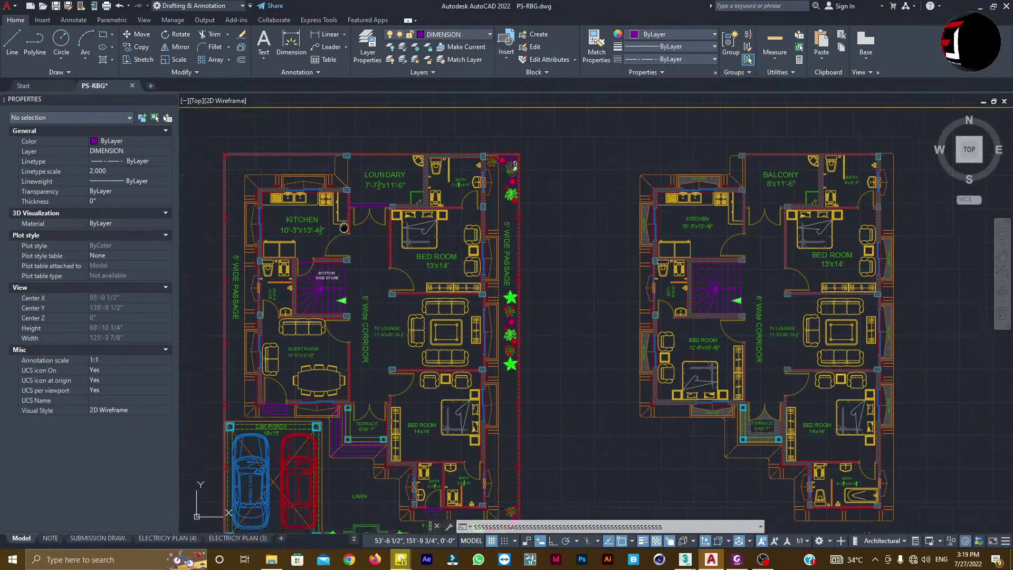
scroll(343, 227, "up", 2)
middle_click_drag(448, 135, 448, 188)
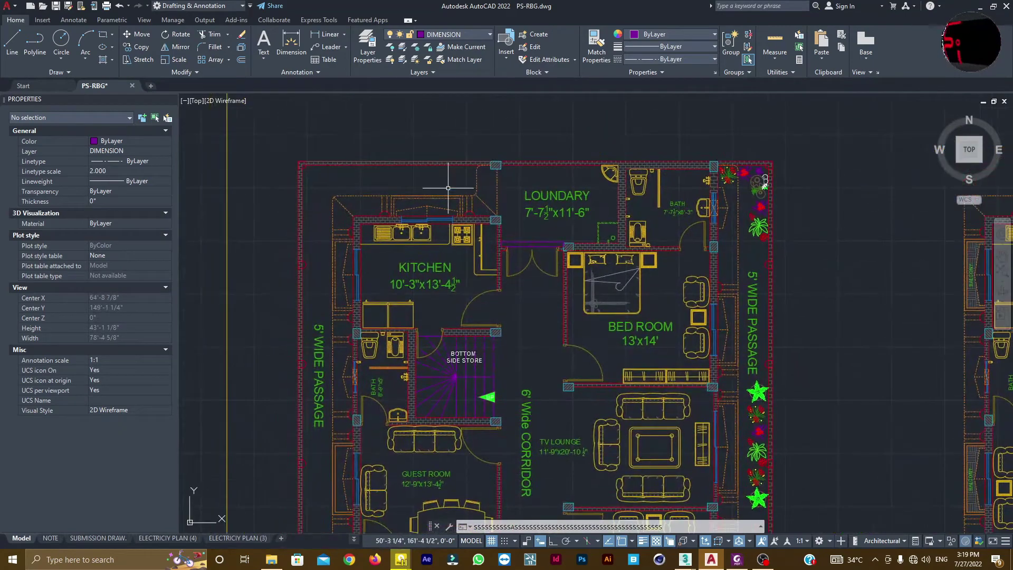
scroll(518, 199, "up", 5)
mouse_move(518, 199)
middle_mouse_down()
mouse_move(606, 210)
mouse_move(582, 125)
middle_mouse_up()
scroll(607, 210, "down", 3)
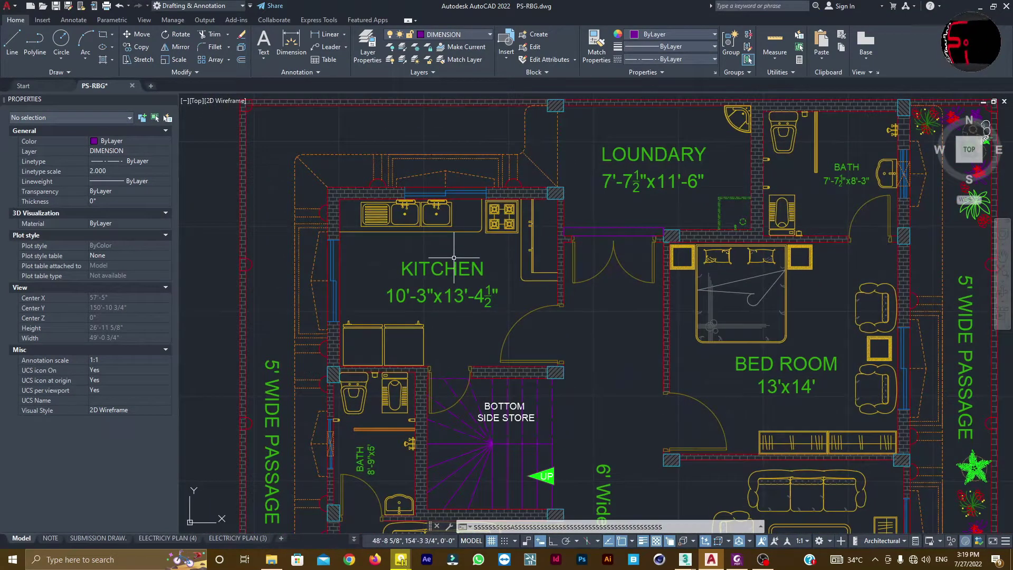
scroll(454, 258, "down", 2)
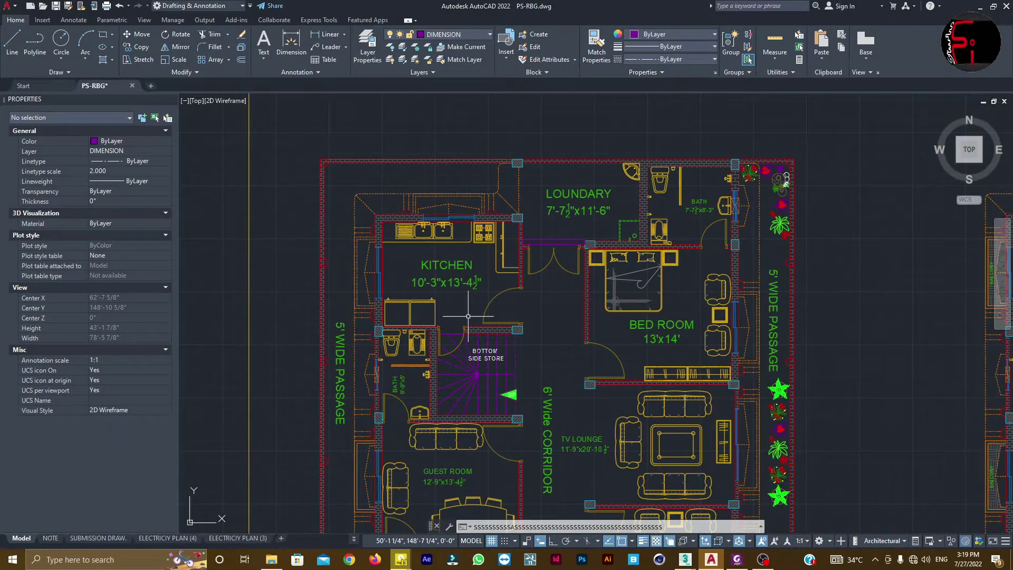
middle_click_drag(583, 334, 469, 95)
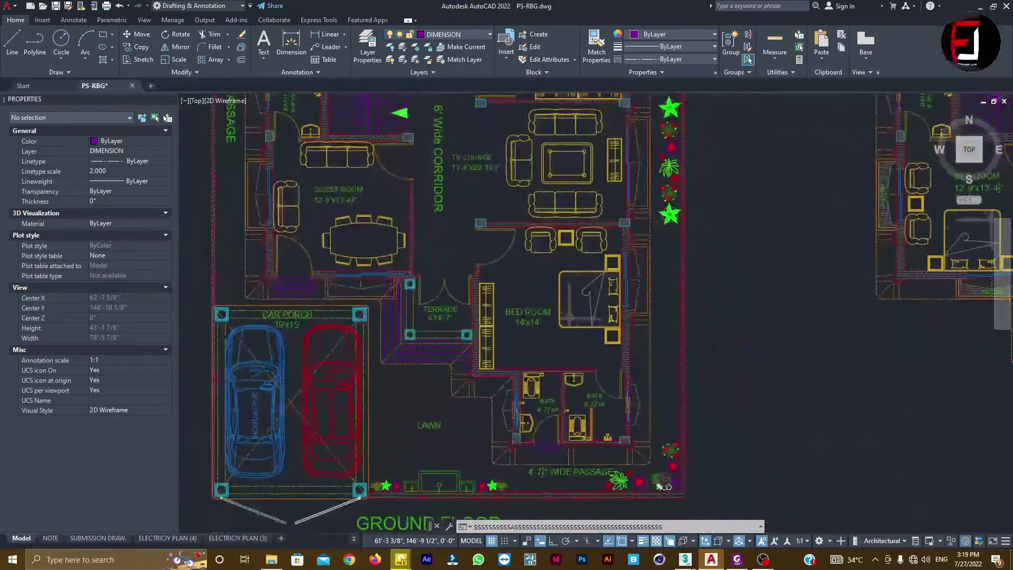
Pan to the 2nd floor plan and zoom in on the two bedrooms and 830 sft top roof
middle_click_drag(773, 360, 533, 328)
middle_click_drag(939, 523, 464, 385)
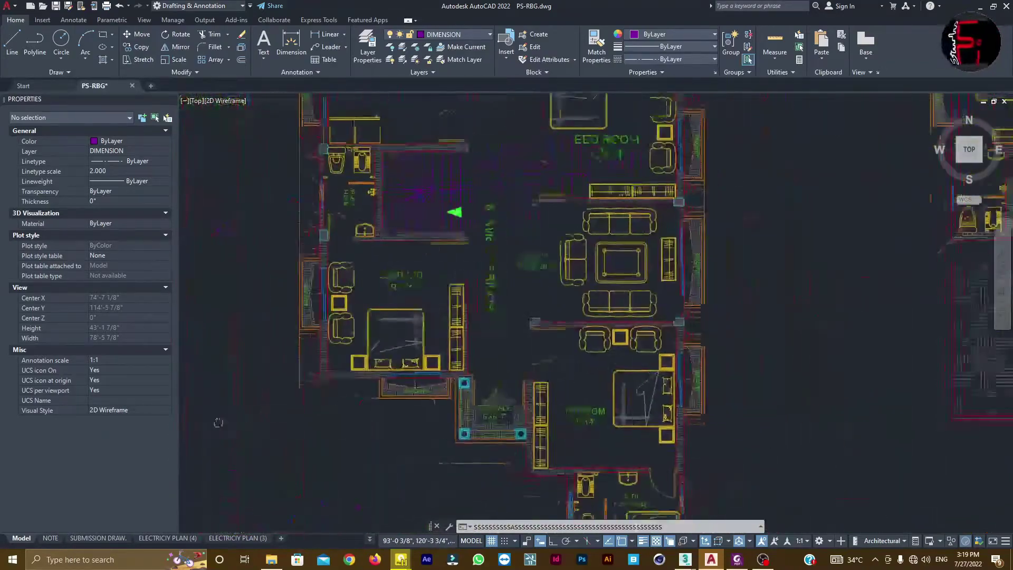
mouse_move(887, 527)
middle_mouse_down()
mouse_move(410, 357)
mouse_move(214, 307)
middle_mouse_up()
scroll(712, 340, "up", 3)
mouse_move(713, 339)
middle_mouse_down()
mouse_move(753, 253)
mouse_move(731, 230)
mouse_move(742, 489)
middle_mouse_up()
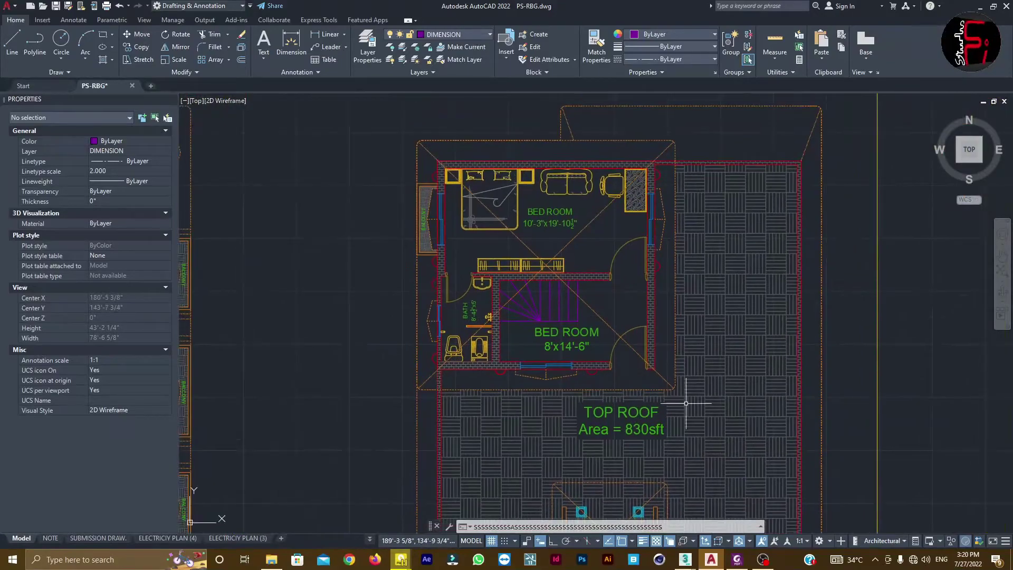
Briefly zoom into the upper bedroom, then pan right to the C1 column layout plan
scroll(524, 256, "up", 2)
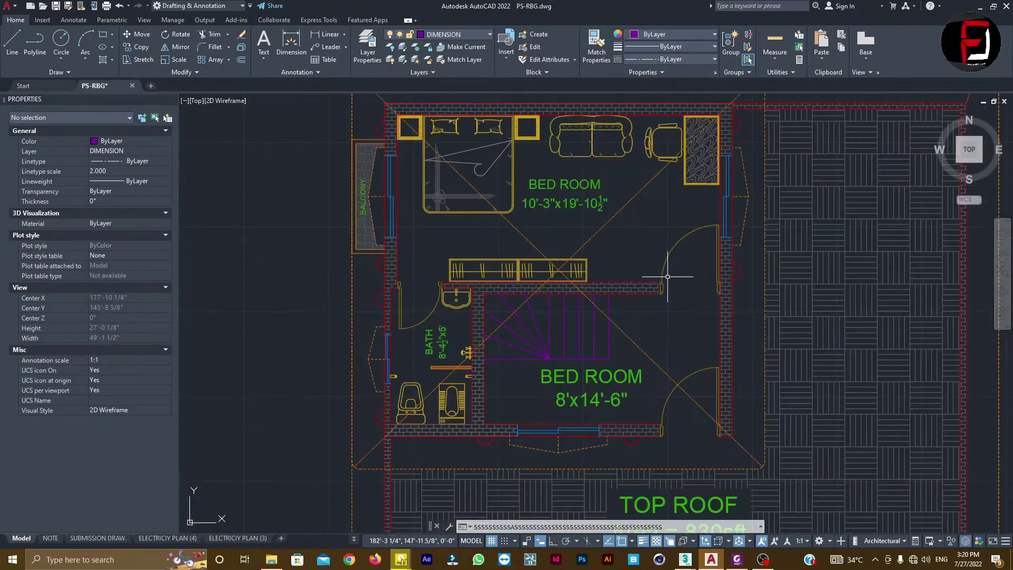
scroll(668, 276, "down", 4)
middle_click_drag(471, 294, 697, 285)
middle_click_drag(507, 264, 722, 241)
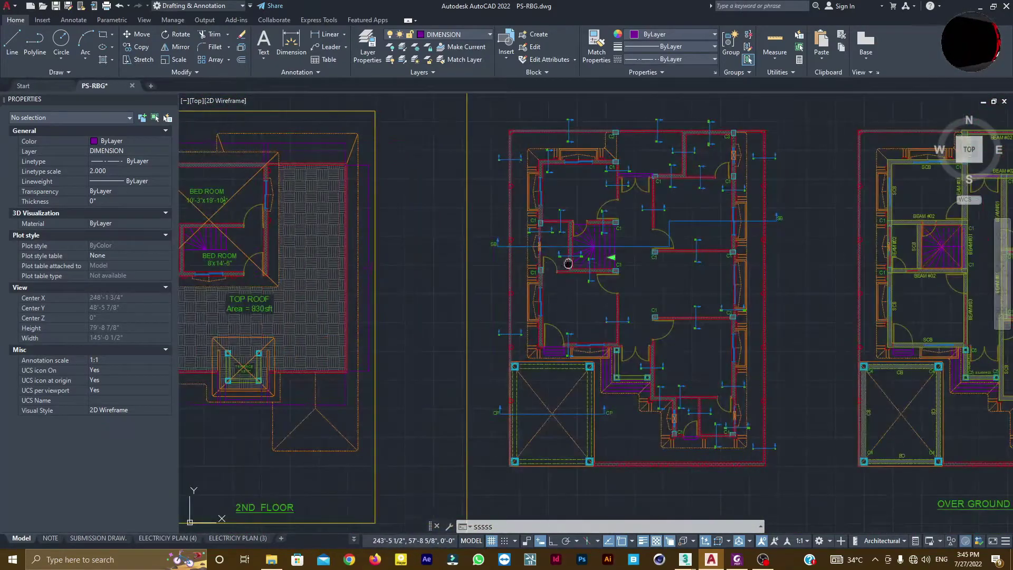
Zoom into the column layout plan and look over its upper part
middle_click_drag(568, 263, 454, 264)
scroll(519, 305, "up", 4)
scroll(518, 306, "up", 1)
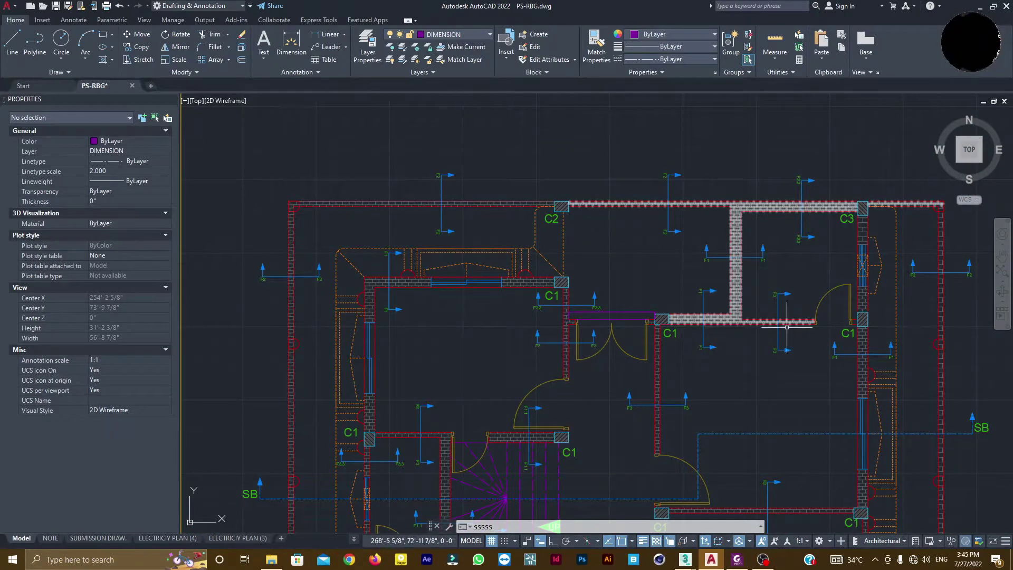
middle_click_drag(591, 428, 563, 320)
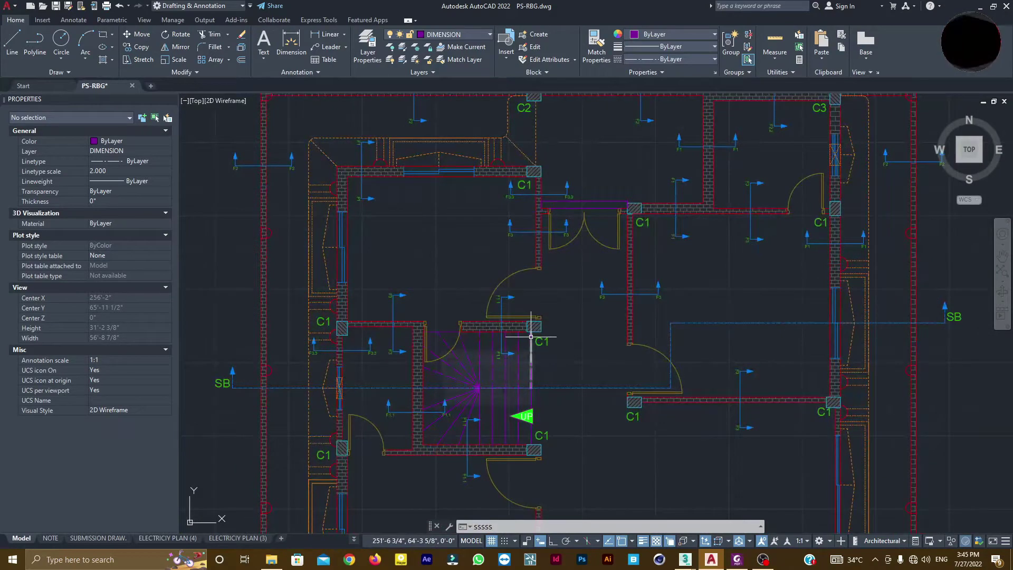
middle_click_drag(417, 389, 597, 274)
Pan down to the car porch columns, then zoom out to the foundation detail drawings
middle_click_drag(591, 391, 583, 215)
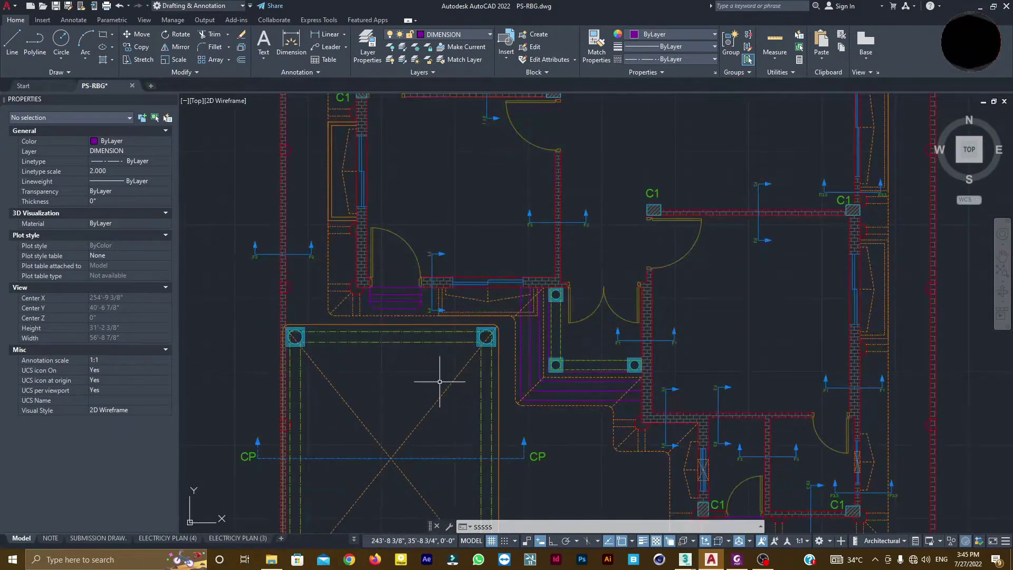
middle_click_drag(440, 381, 449, 265)
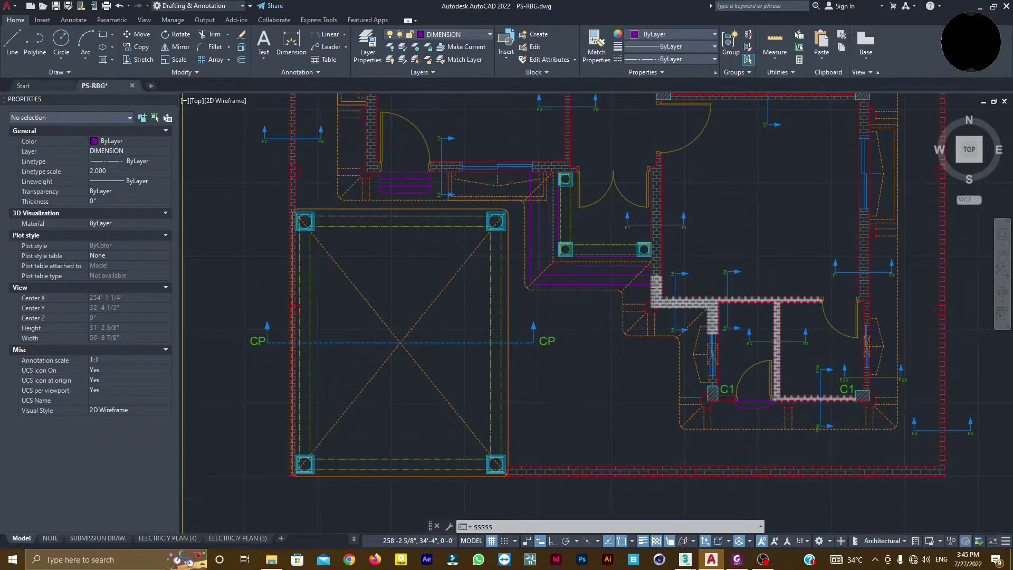
scroll(643, 324, "down", 2)
scroll(410, 314, "down", 4)
Zoom into the WALLS FOUNDATION SECTION and pan across its left and middle sections
middle_click_drag(411, 314, 417, 359)
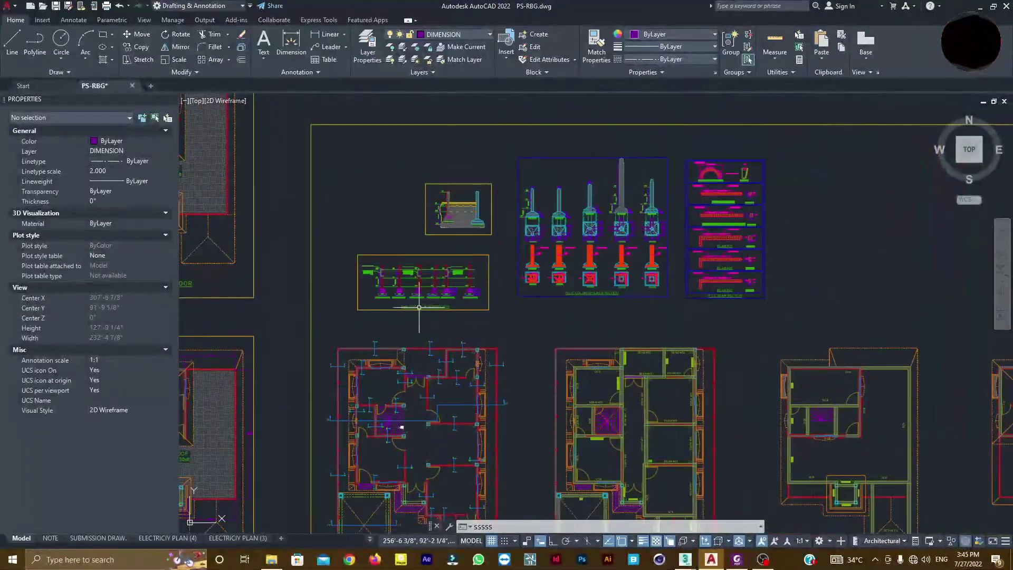
scroll(422, 280, "up", 2)
scroll(401, 264, "up", 3)
scroll(340, 308, "up", 2)
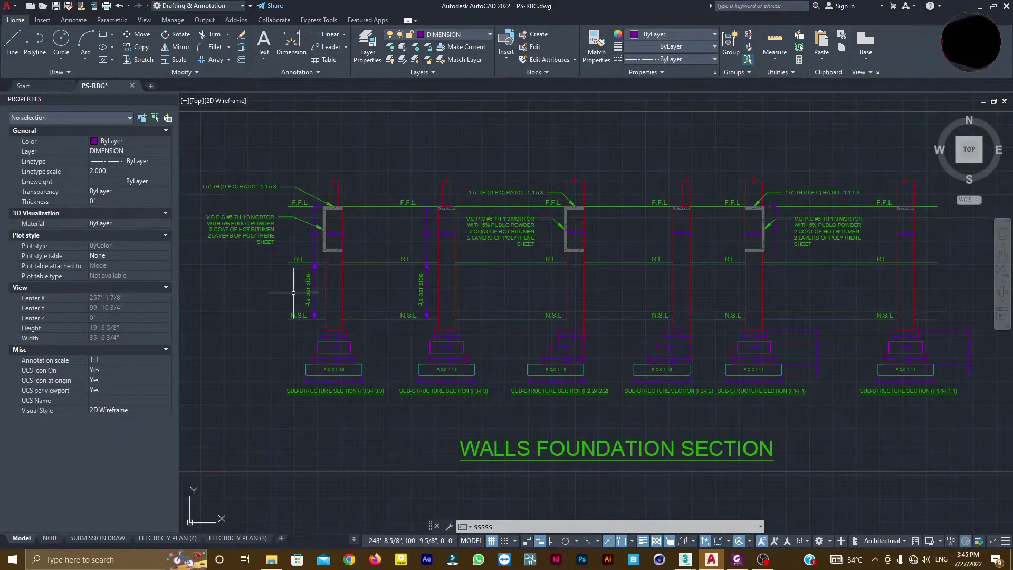
scroll(294, 233, "up", 2)
middle_click_drag(294, 232, 446, 233)
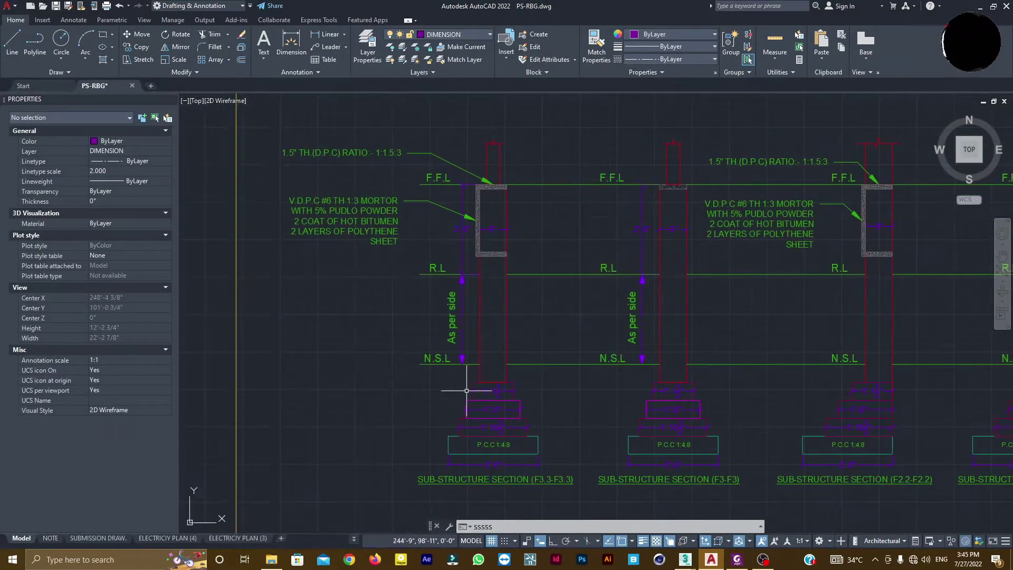
middle_click_drag(685, 227, 355, 230)
Inspect sections F3.3-F3.3, F1-F1 and F1.1-F1.1 with their D.P.C notes
middle_click_drag(319, 437, 468, 411)
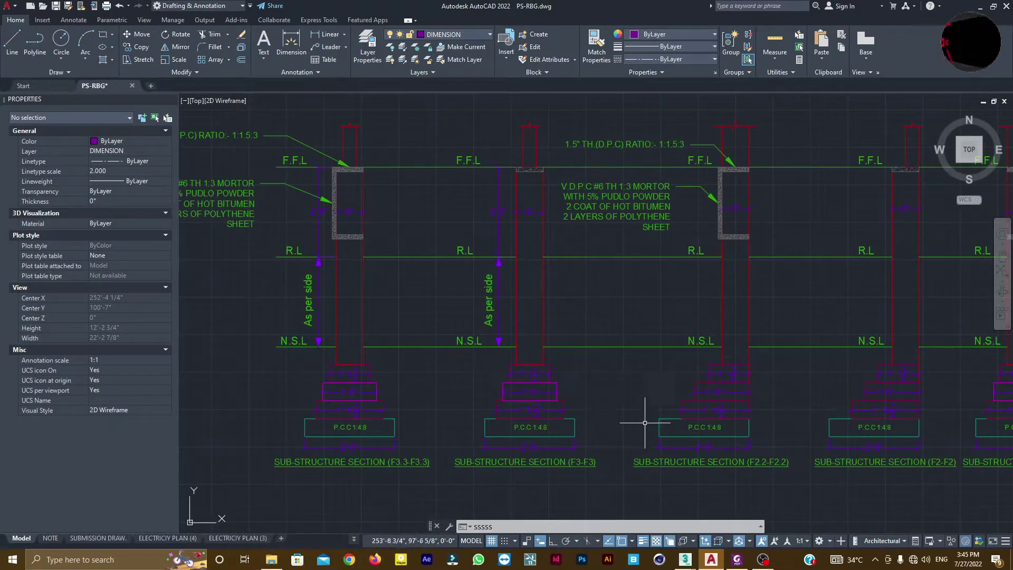
middle_click_drag(660, 417, 464, 413)
middle_click_drag(717, 414, 465, 412)
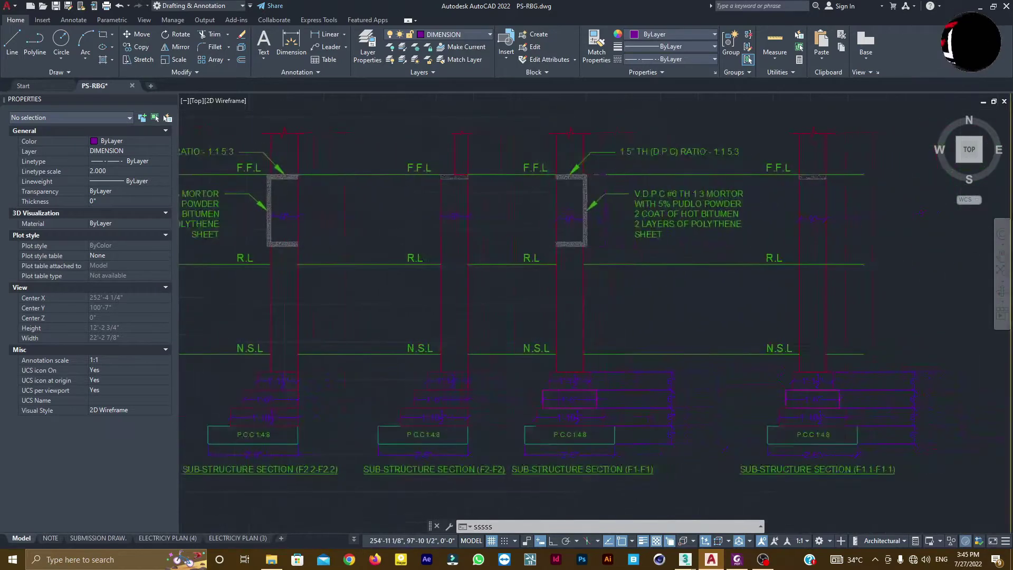
scroll(657, 195, "up", 2)
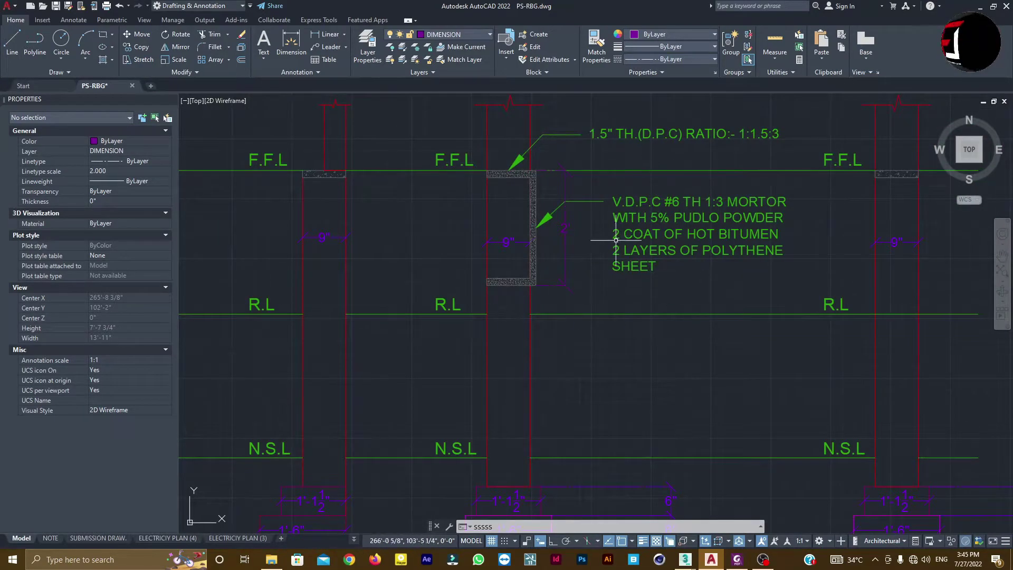
Zoom out and center the wall and column foundation detail
scroll(723, 278, "down", 5)
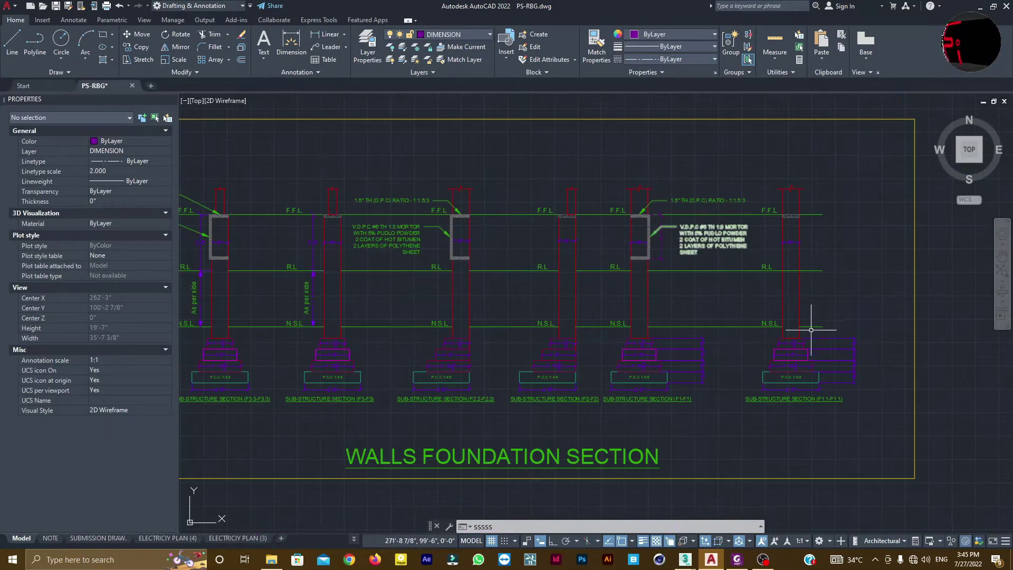
scroll(796, 389, "down", 2)
middle_click_drag(746, 414, 567, 488)
mouse_move(530, 274)
middle_mouse_down()
mouse_move(554, 412)
mouse_move(592, 390)
middle_mouse_up()
scroll(623, 282, "up", 2)
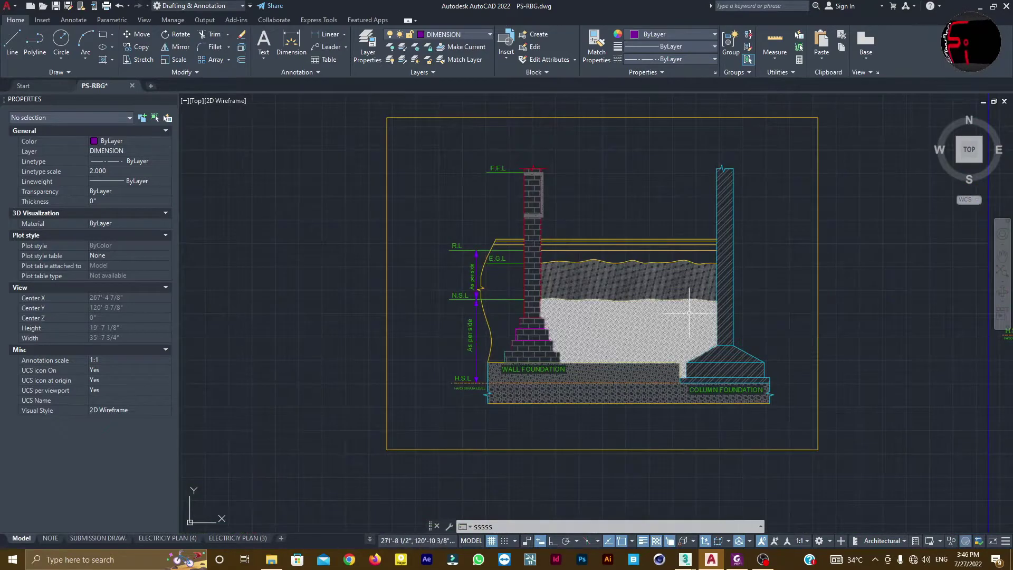
Inspect the wall section's N.S.L, R.L and E.G.L level markings up close
scroll(659, 309, "up", 2)
mouse_move(644, 310)
middle_mouse_down()
mouse_move(514, 296)
mouse_move(508, 345)
middle_mouse_up()
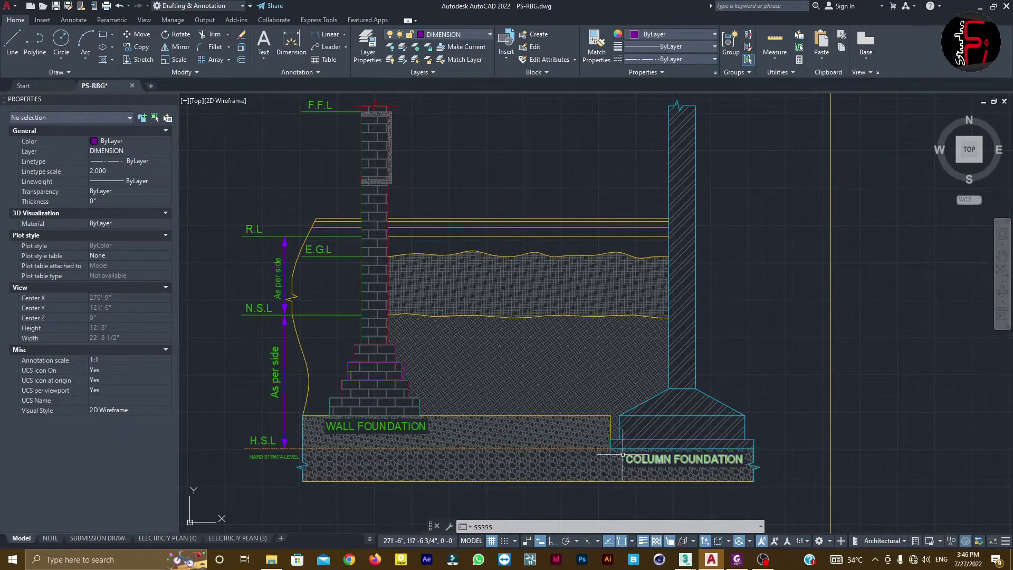
middle_click_drag(561, 403, 769, 386)
scroll(339, 400, "up", 4)
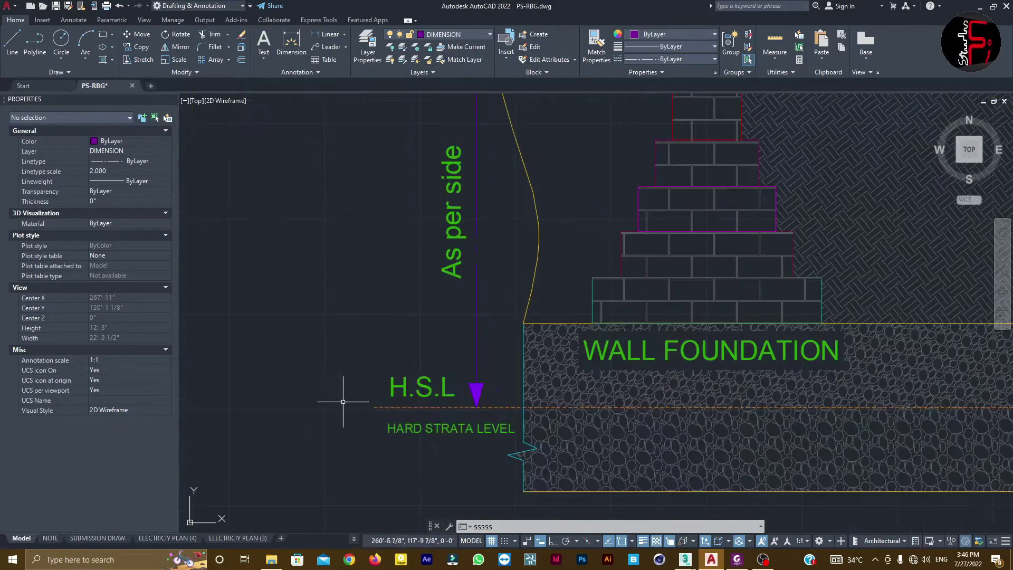
scroll(339, 414, "up", 2)
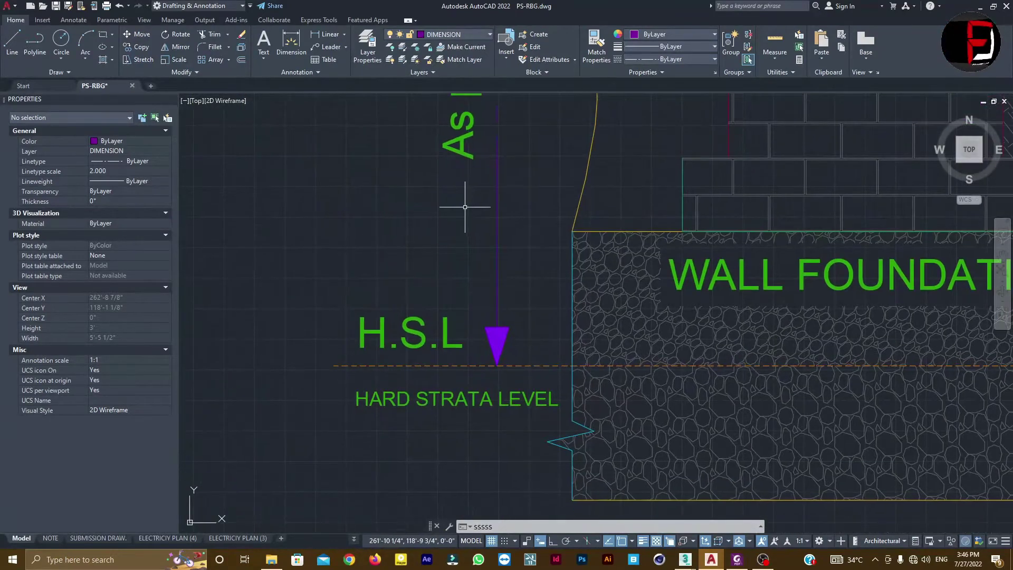
scroll(453, 470, "down", 2)
mouse_move(470, 305)
middle_mouse_down()
mouse_move(471, 248)
mouse_move(409, 471)
middle_mouse_up()
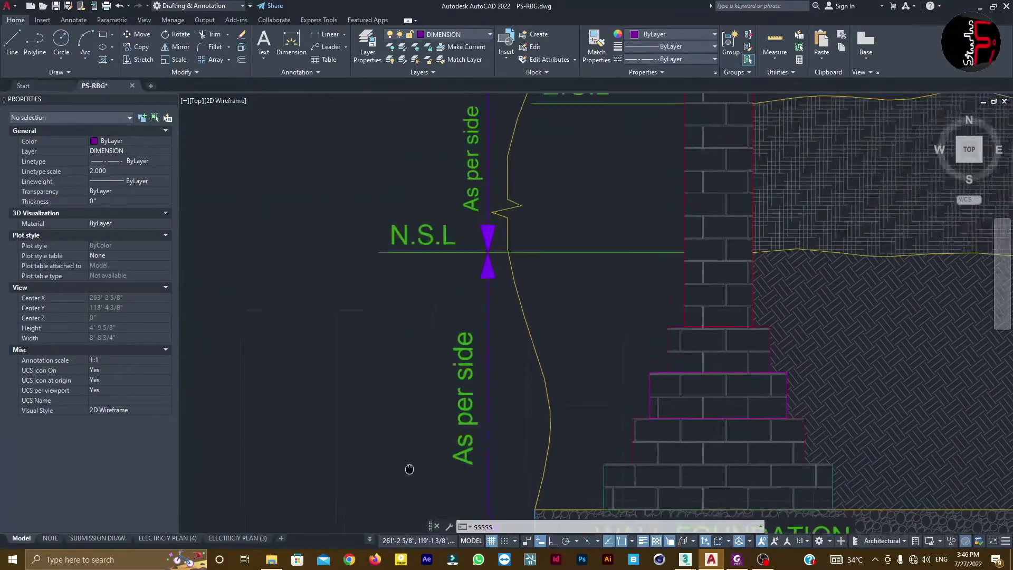
mouse_move(455, 228)
middle_mouse_down()
mouse_move(439, 380)
mouse_move(407, 434)
middle_mouse_up()
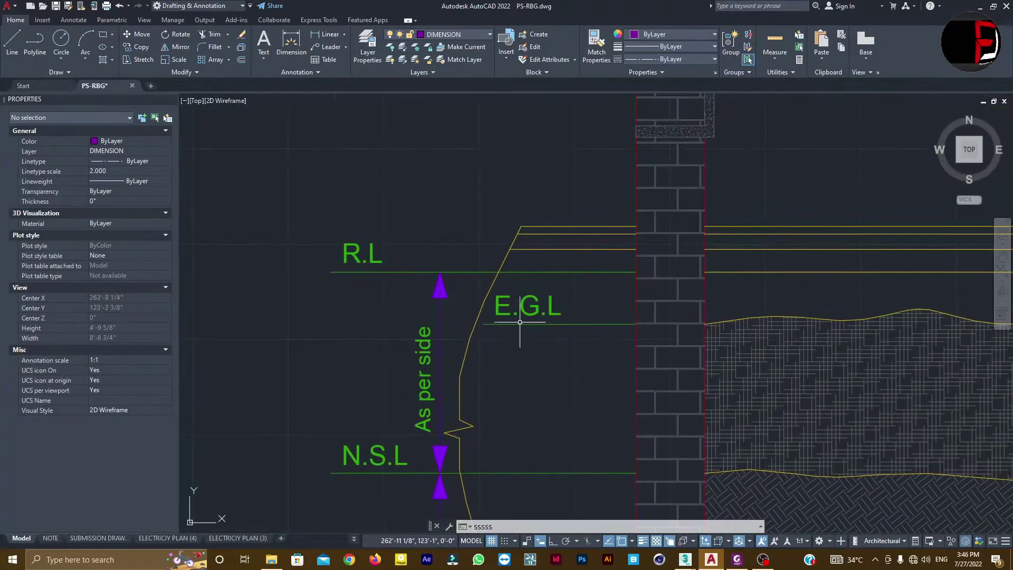
Zoom out and pan to the C1–C4 column sections with their plans
scroll(531, 380, "down", 2)
scroll(437, 304, "up", 4)
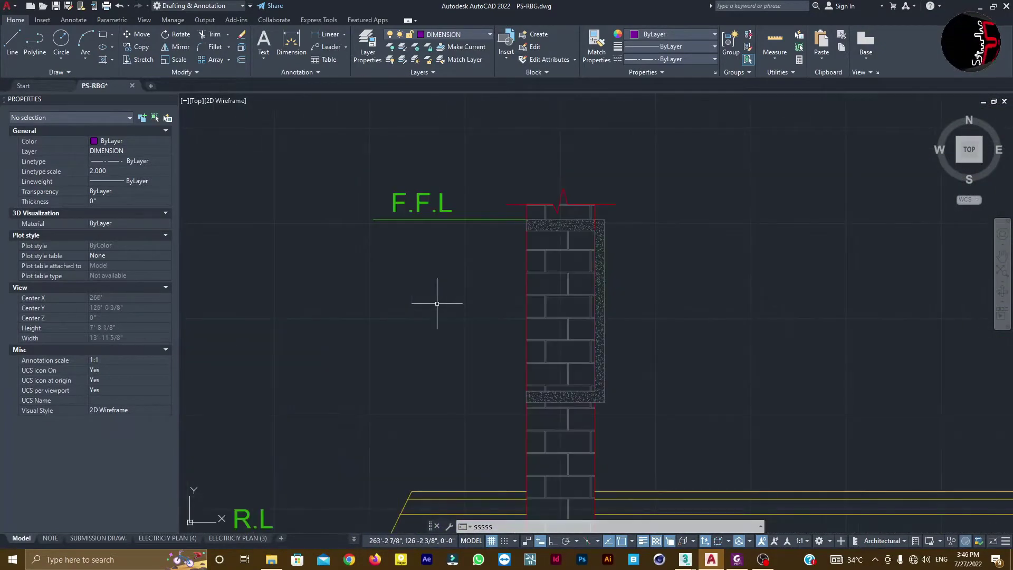
scroll(426, 237, "down", 5)
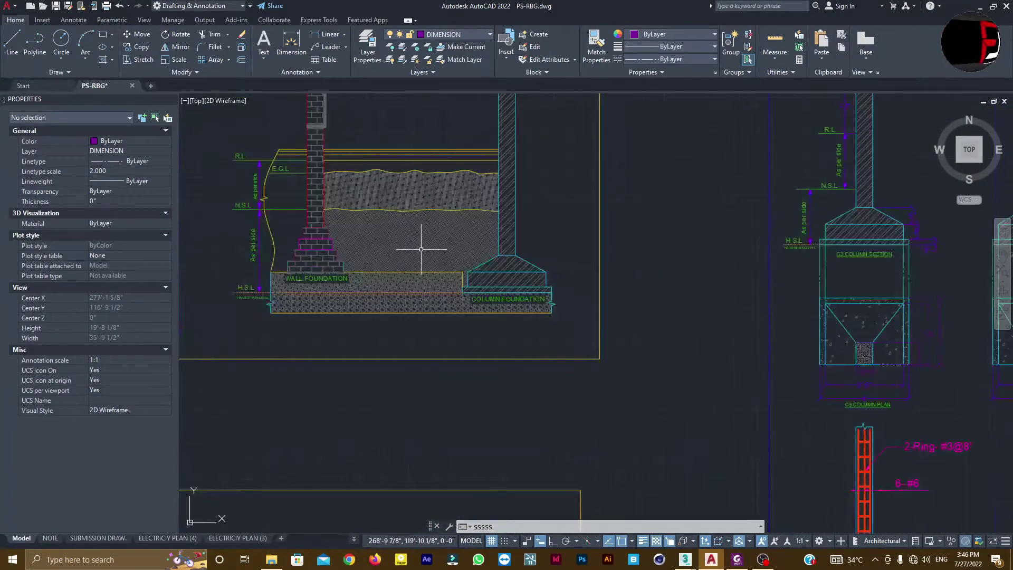
mouse_move(418, 237)
middle_mouse_down()
mouse_move(502, 329)
mouse_move(328, 425)
mouse_move(197, 414)
middle_mouse_up()
mouse_move(596, 411)
middle_mouse_down()
mouse_move(536, 421)
mouse_move(444, 474)
middle_mouse_up()
scroll(444, 473, "down", 2)
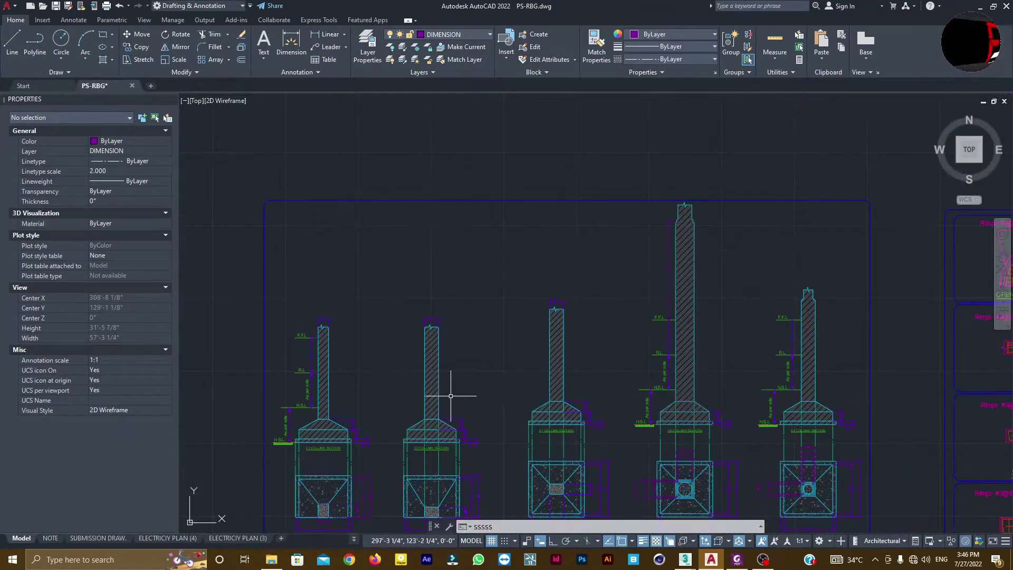
Inspect the C4 COLUMN SECTION and the rebar sections below it
mouse_move(713, 417)
middle_mouse_down()
mouse_move(689, 335)
mouse_move(701, 255)
mouse_move(648, 326)
middle_mouse_up()
scroll(674, 335, "up", 2)
scroll(666, 292, "down", 2)
scroll(666, 292, "up", 2)
scroll(640, 355, "up", 3)
middle_click_drag(650, 226, 650, 331)
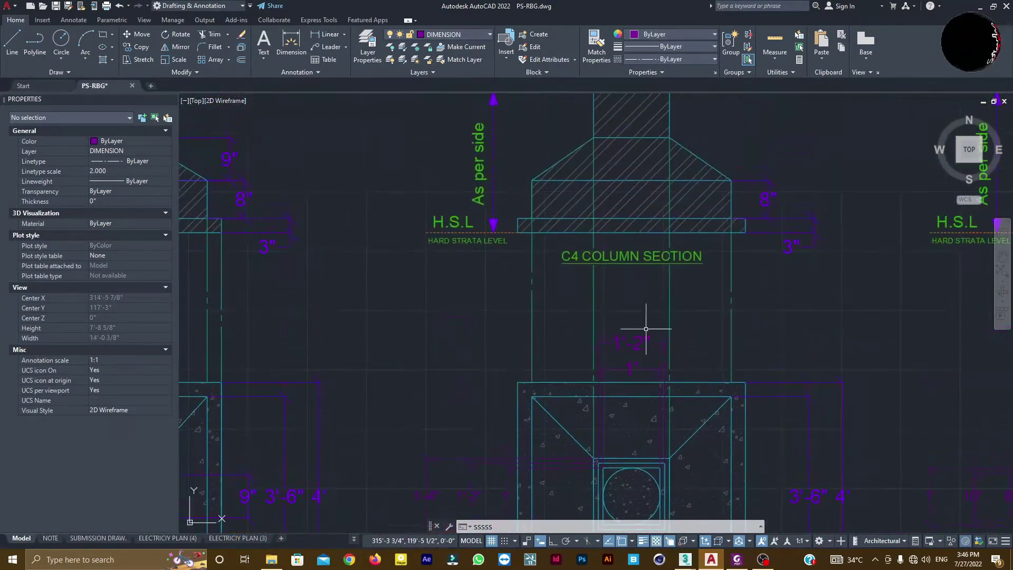
scroll(572, 264, "down", 3)
scroll(644, 255, "up", 2)
scroll(505, 237, "up", 1)
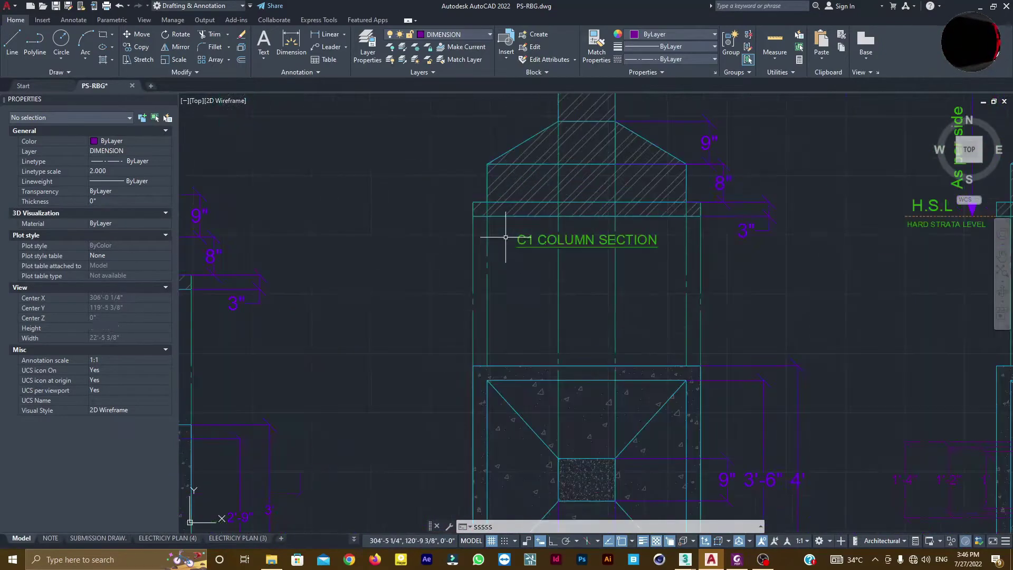
scroll(538, 259, "down", 3)
Inspect the C3 and C2 column sections and their rebar details
mouse_move(510, 256)
middle_mouse_down()
mouse_move(398, 274)
mouse_move(756, 238)
middle_mouse_up()
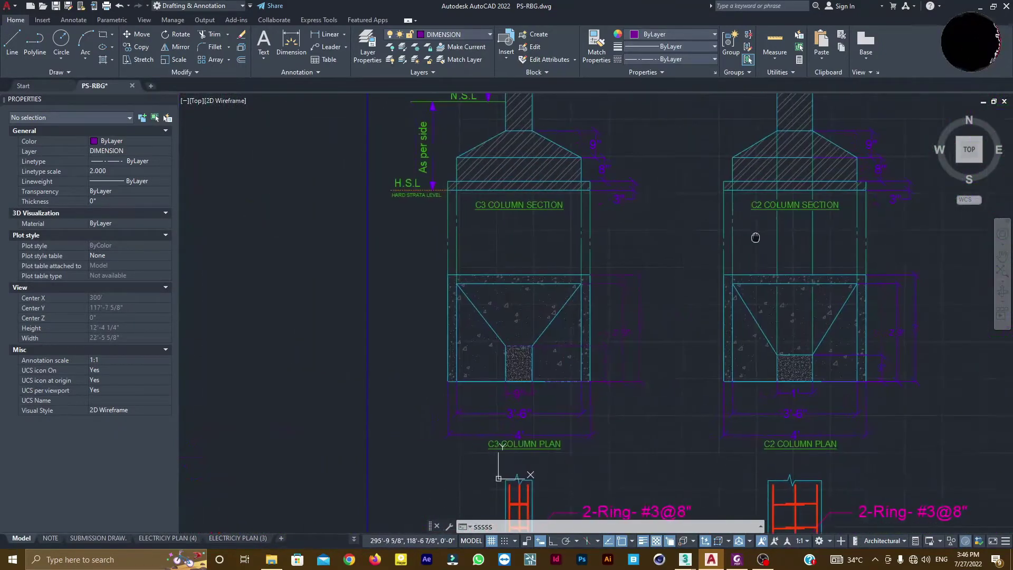
scroll(499, 206, "down", 3)
scroll(565, 332, "up", 1)
scroll(518, 258, "up", 2)
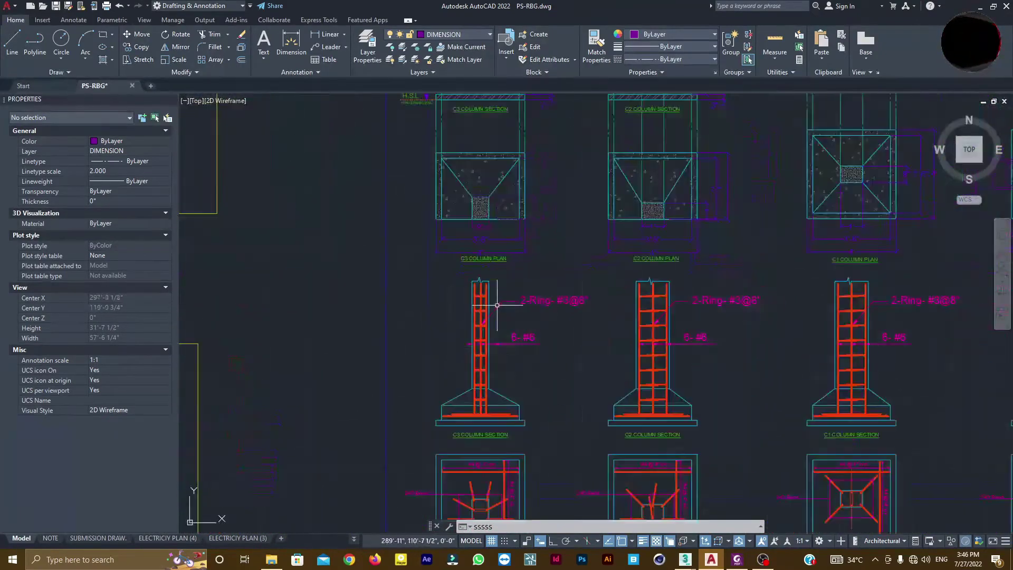
mouse_move(471, 387)
middle_mouse_down()
mouse_move(479, 294)
mouse_move(460, 412)
middle_mouse_up()
scroll(479, 294, "up", 2)
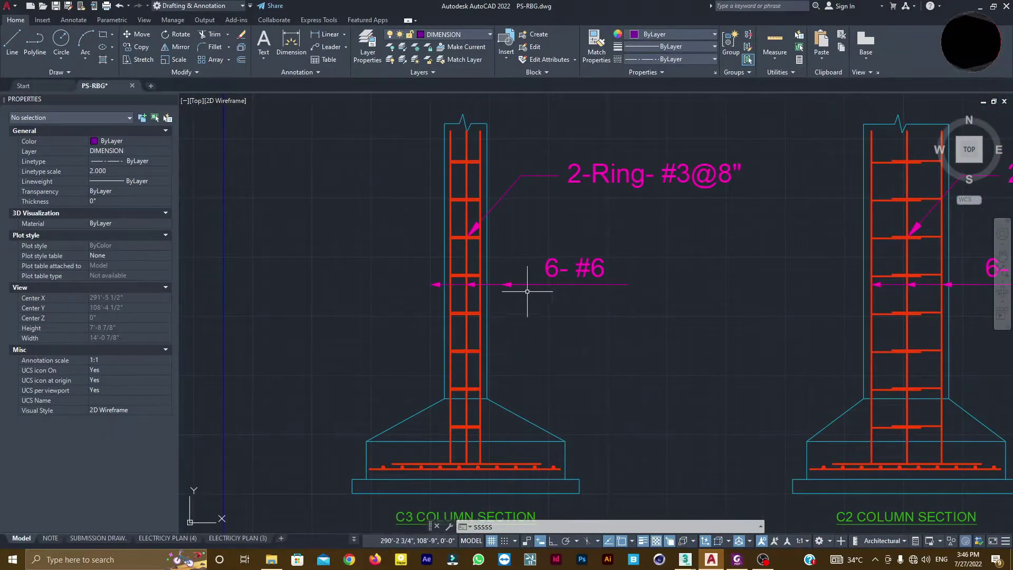
scroll(527, 291, "down", 2)
scroll(498, 234, "up", 2)
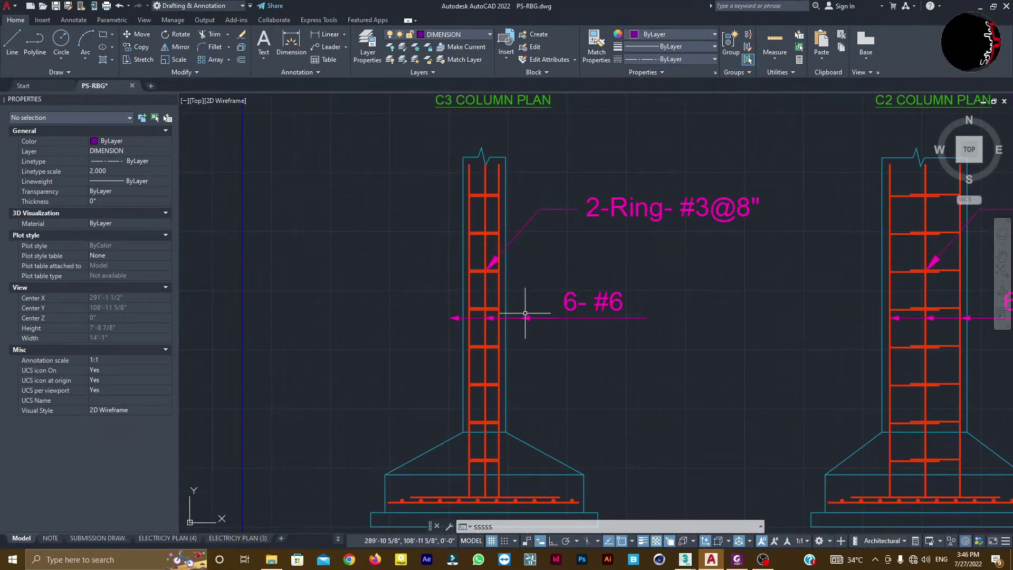
scroll(527, 315, "down", 3)
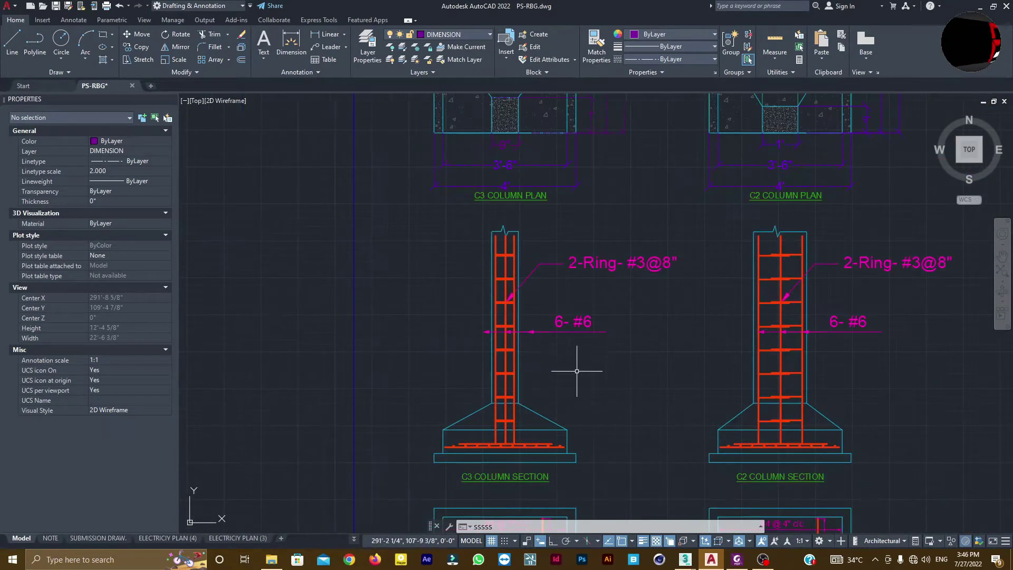
scroll(409, 306, "up", 1)
scroll(579, 335, "down", 1)
Zoom out to show all five column plans and sections together
middle_click_drag(579, 334, 579, 208)
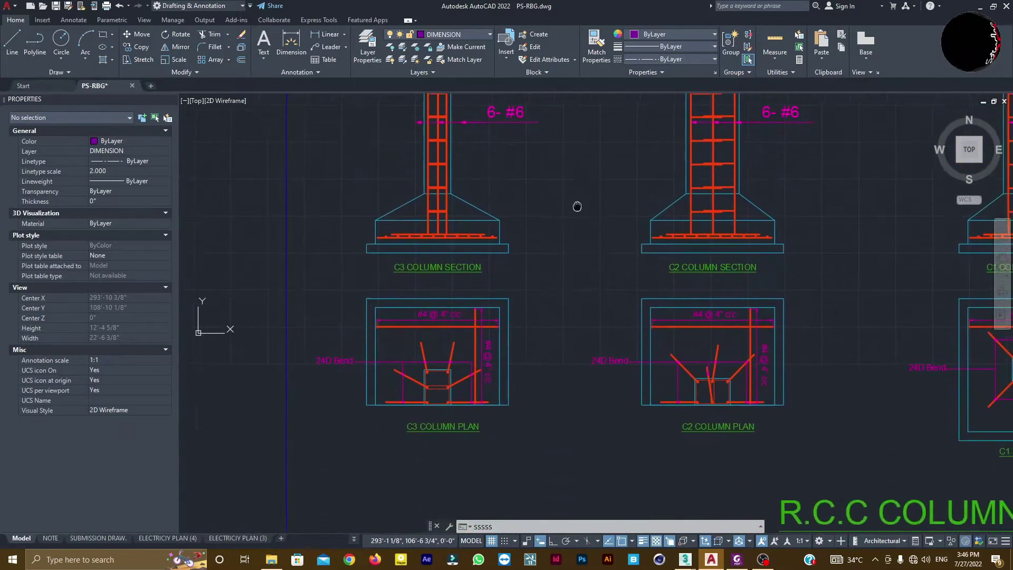
scroll(427, 383, "down", 2)
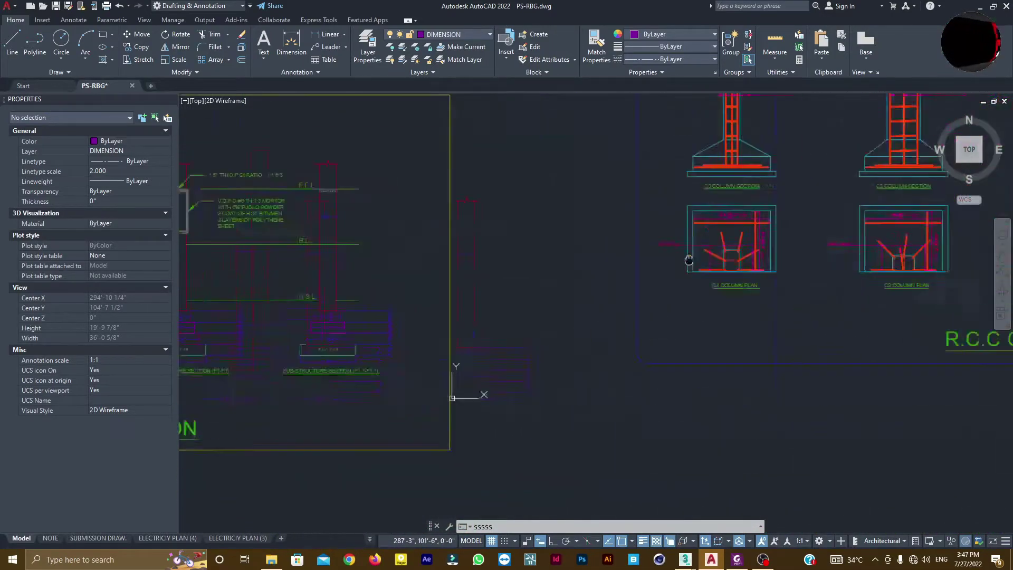
middle_click_drag(427, 383, 596, 360)
scroll(595, 360, "down", 2)
scroll(595, 360, "down", 2)
Pan to the beam sheet and zoom in on the curved lintel and CB canopy beam
middle_click_drag(752, 201, 525, 200)
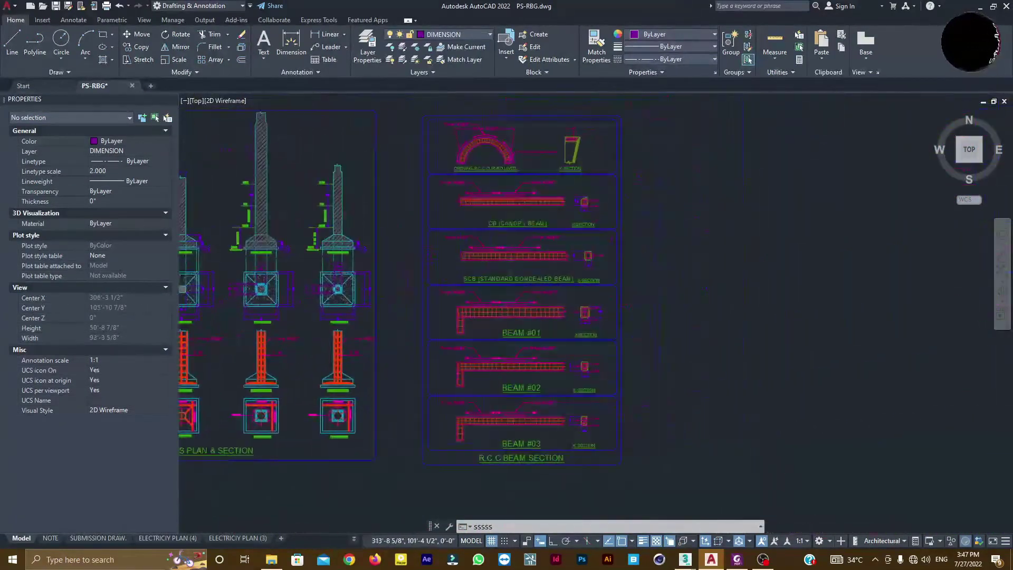
scroll(524, 200, "up", 1)
scroll(460, 165, "up", 2)
Re-center the curved lintel arch, returning to the PS-RBG drawing window midway
scroll(450, 205, "up", 2)
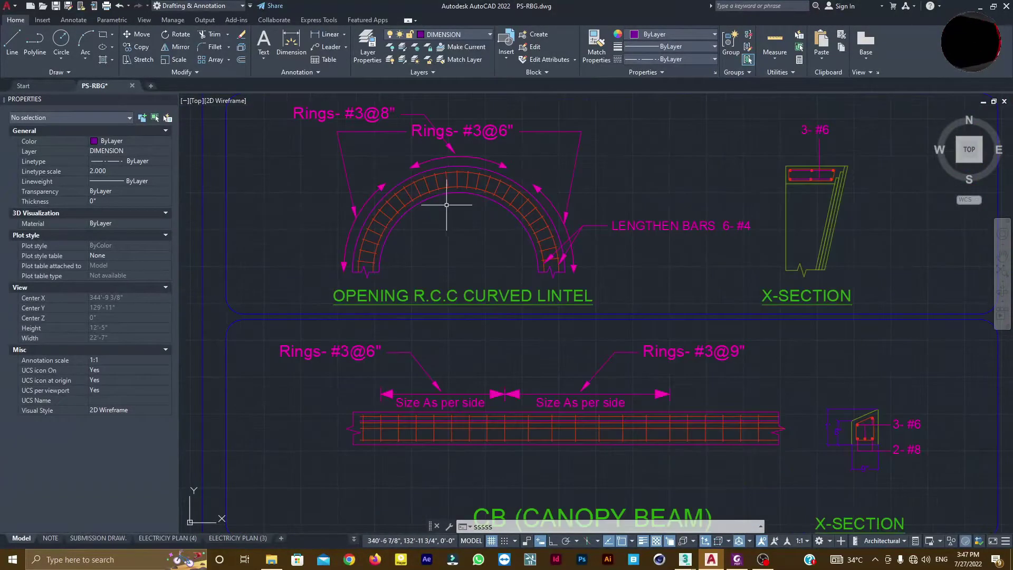
middle_click_drag(400, 234, 427, 356)
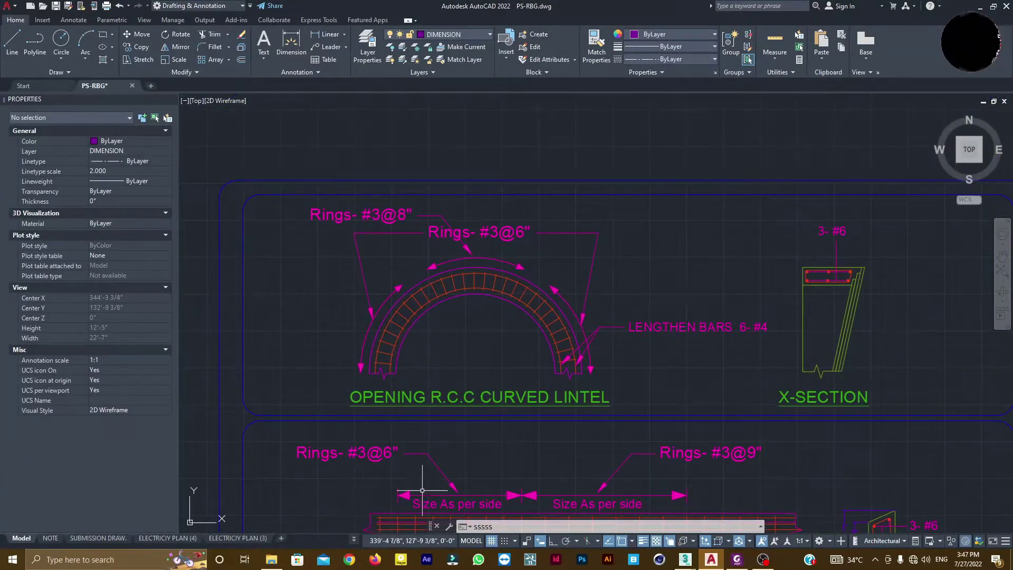
middle_click_drag(388, 453, 390, 408)
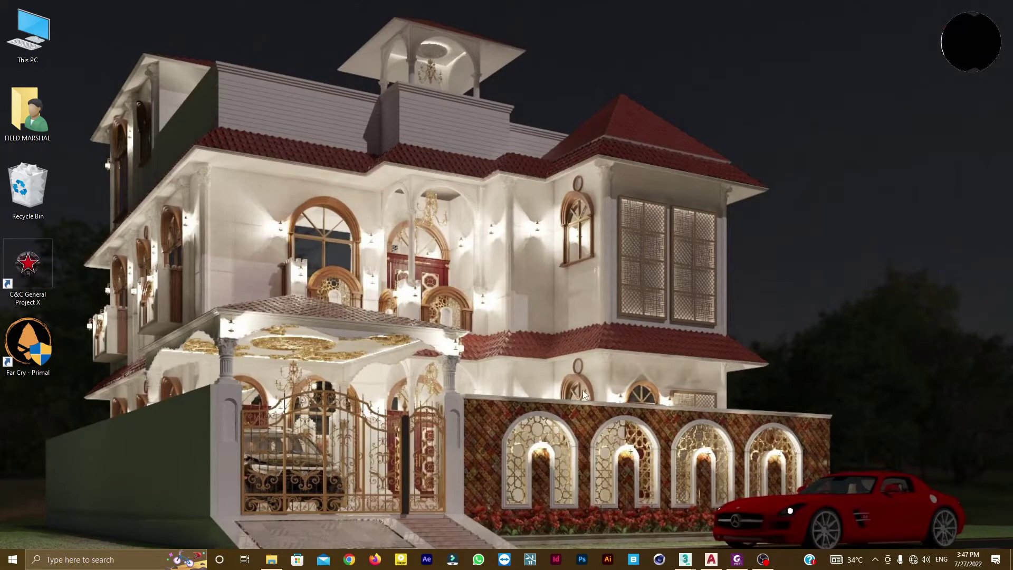
left_click(712, 567)
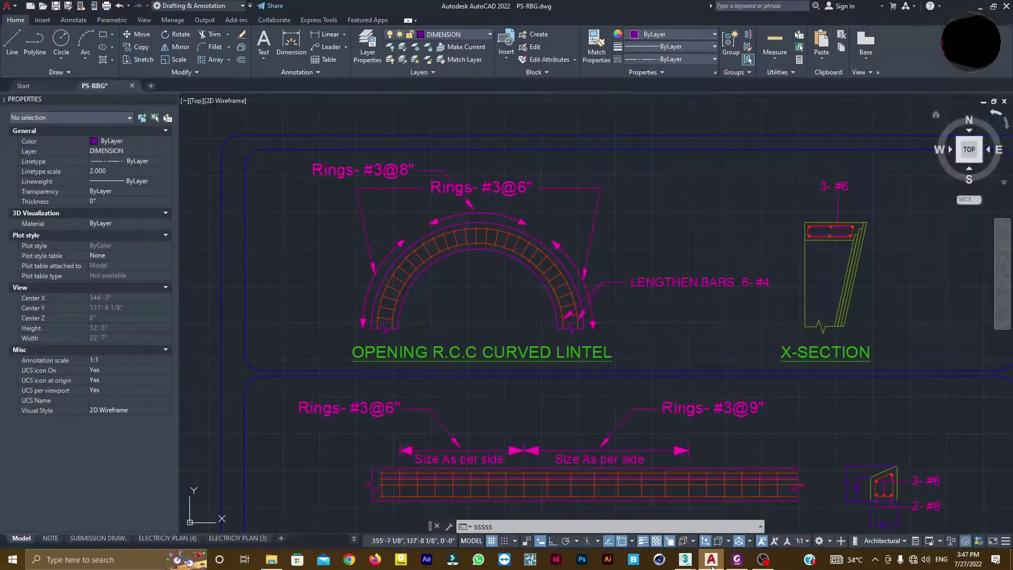
scroll(437, 251, "up", 2)
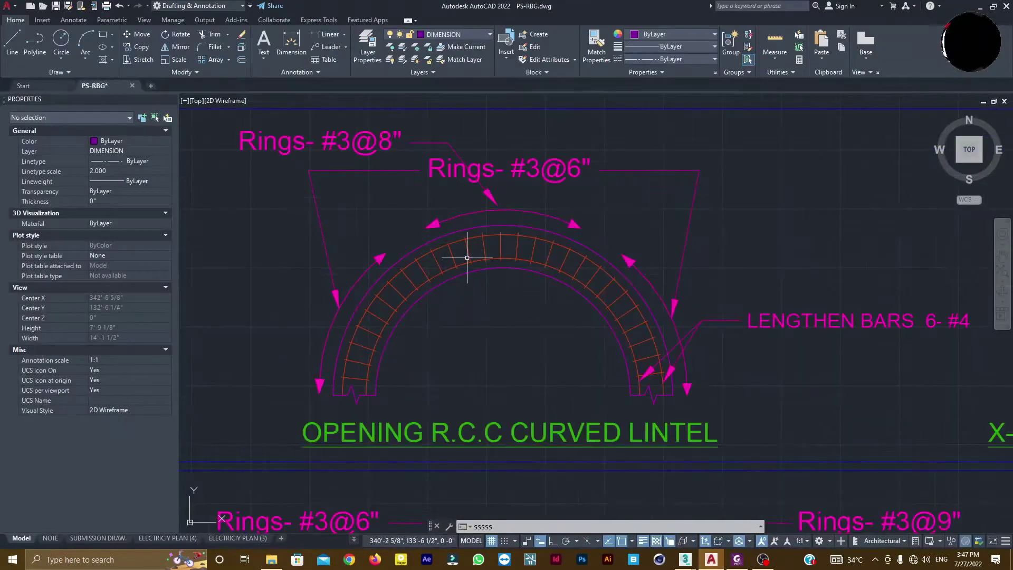
middle_click_drag(622, 284, 585, 280)
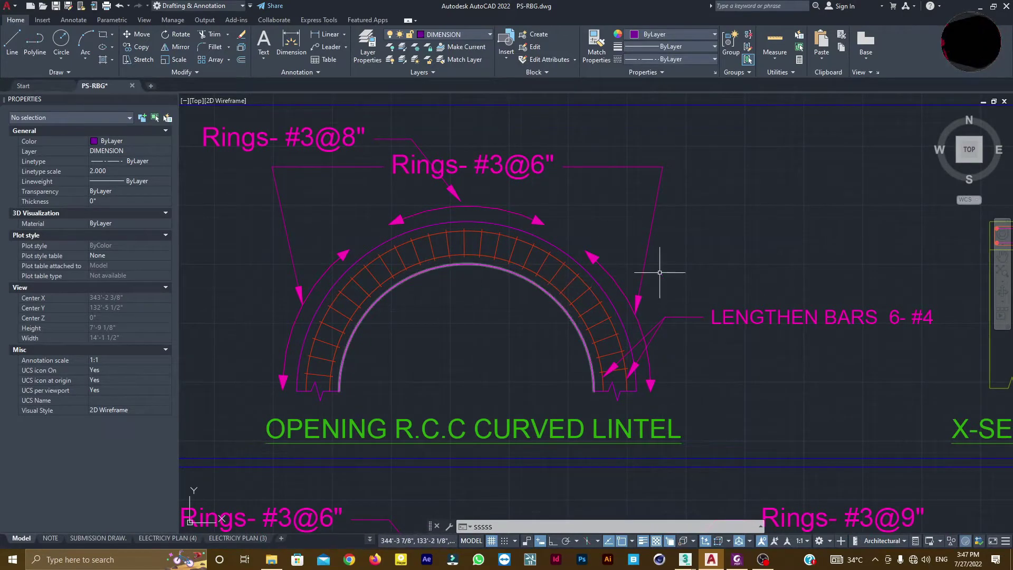
mouse_move(522, 277)
middle_mouse_down()
mouse_move(584, 283)
mouse_move(476, 296)
middle_mouse_up()
Check the lintel's ring spacing, then zoom out to the lintel, canopy and concealed beam sheet
scroll(577, 284, "up", 2)
scroll(577, 285, "down", 2)
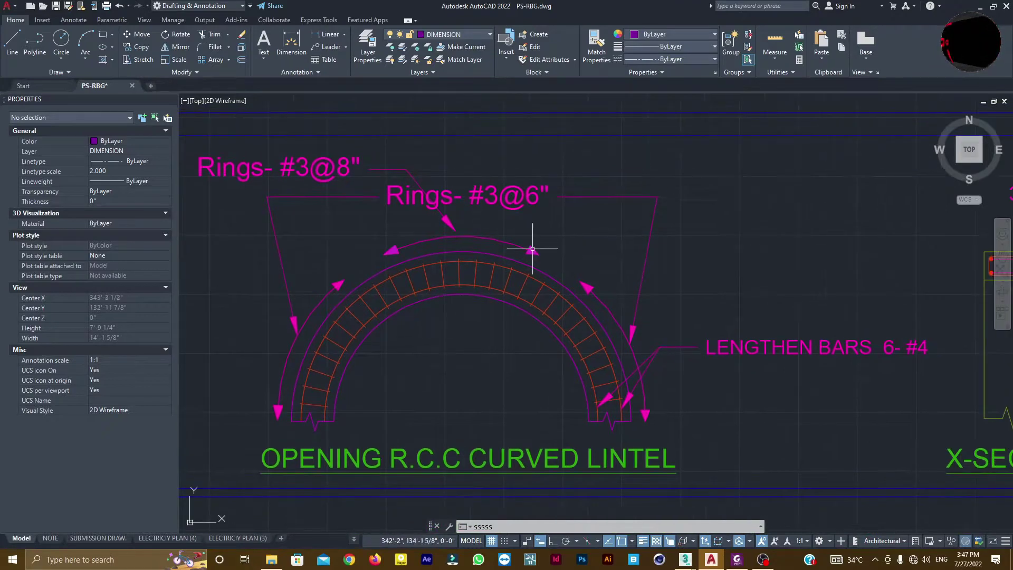
middle_click_drag(510, 303, 578, 293)
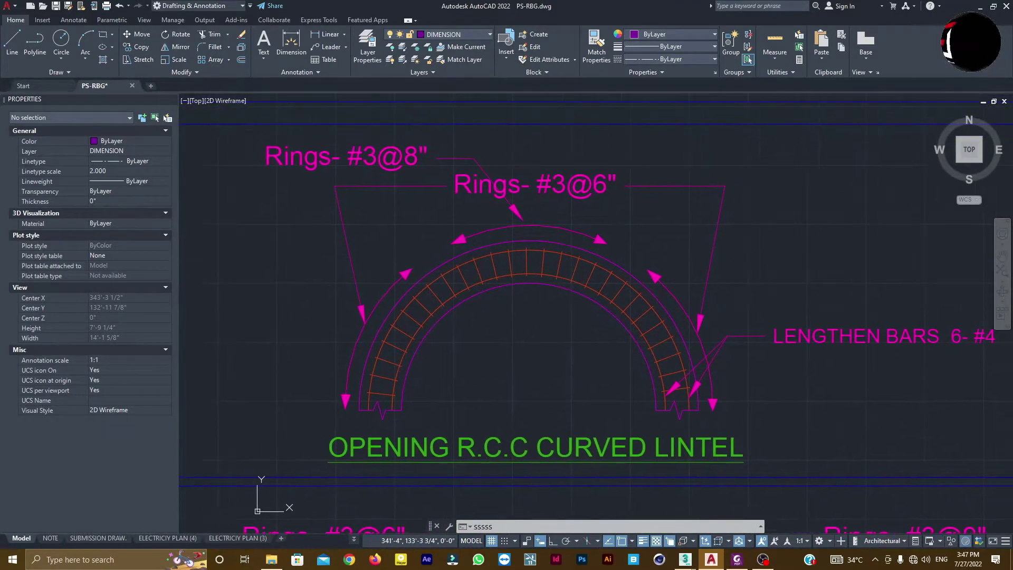
scroll(548, 318, "down", 4)
mouse_move(493, 276)
middle_mouse_down()
mouse_move(373, 359)
mouse_move(470, 254)
middle_mouse_up()
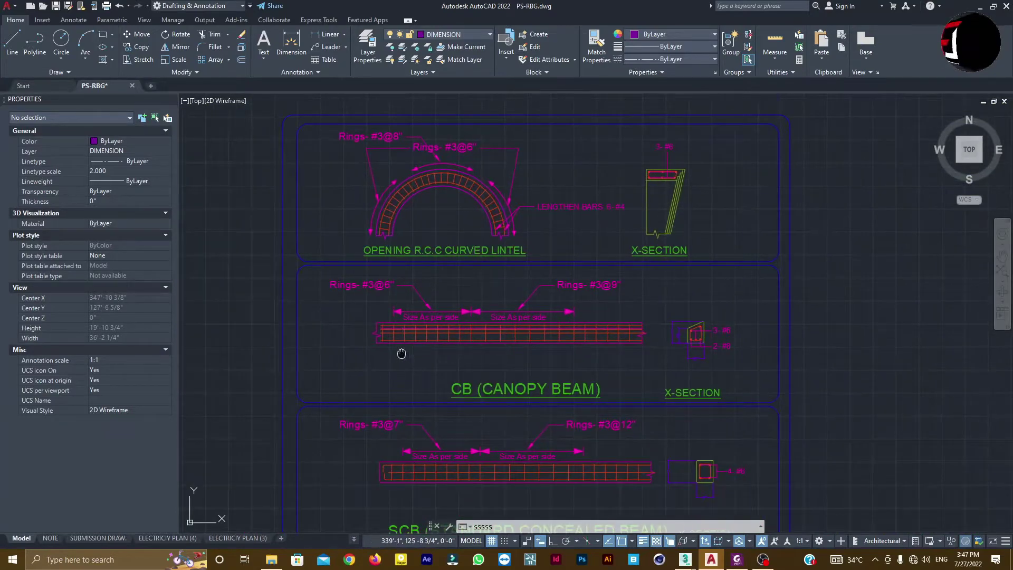
Pan from the SCB beam detail down to the BEAM #01 details and its left end
mouse_move(400, 350)
middle_mouse_down()
mouse_move(391, 317)
mouse_move(435, 385)
mouse_move(411, 323)
middle_mouse_up()
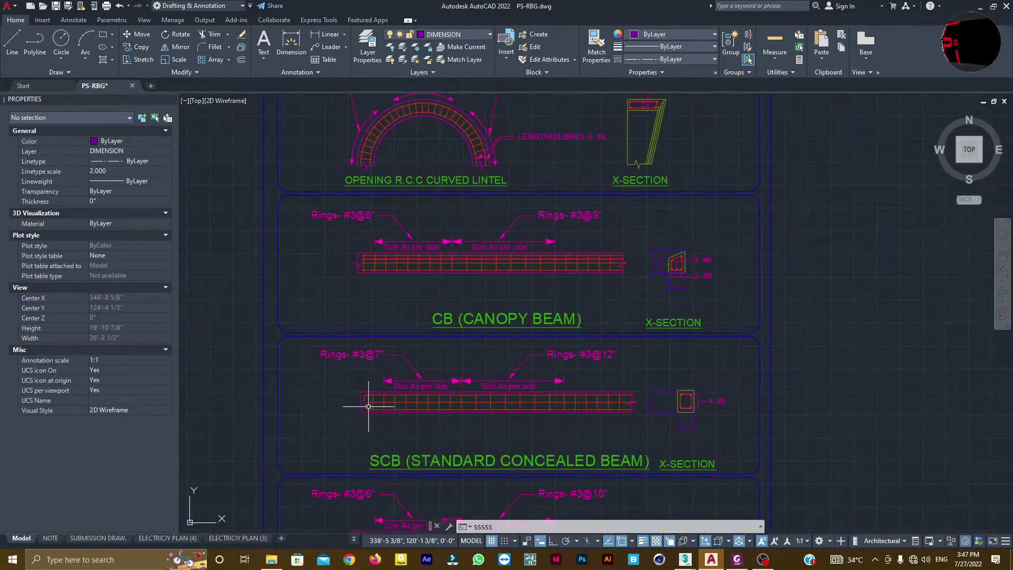
middle_click_drag(436, 389, 450, 357)
middle_click_drag(433, 457, 438, 401)
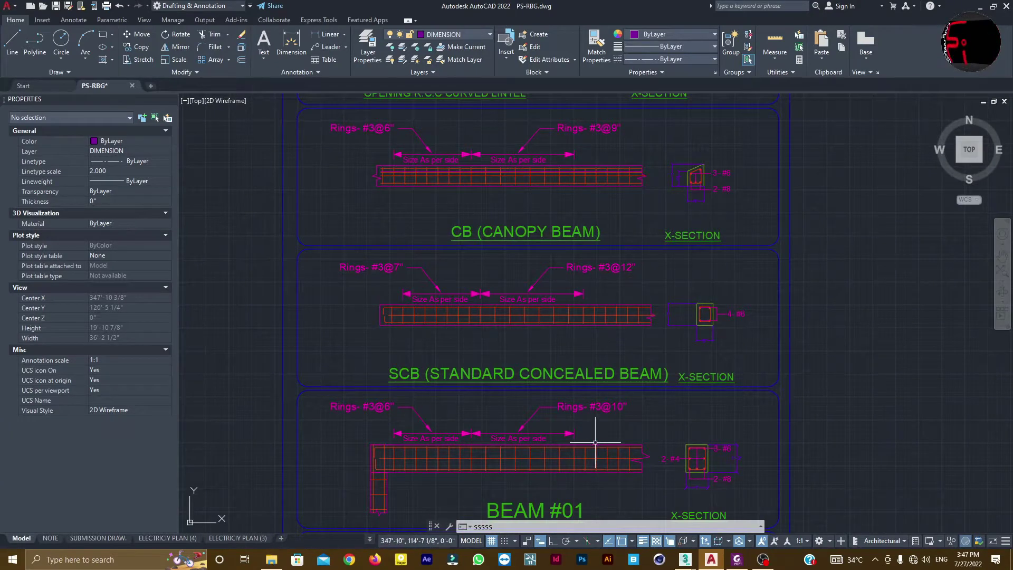
middle_click_drag(687, 479, 707, 368)
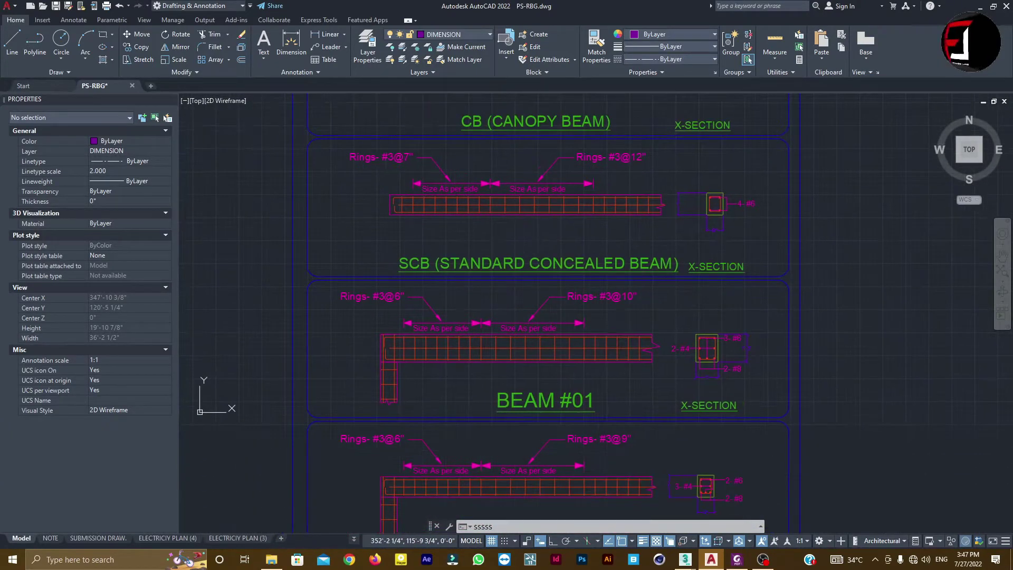
middle_click_drag(611, 342, 548, 318)
middle_click_drag(464, 362, 575, 306)
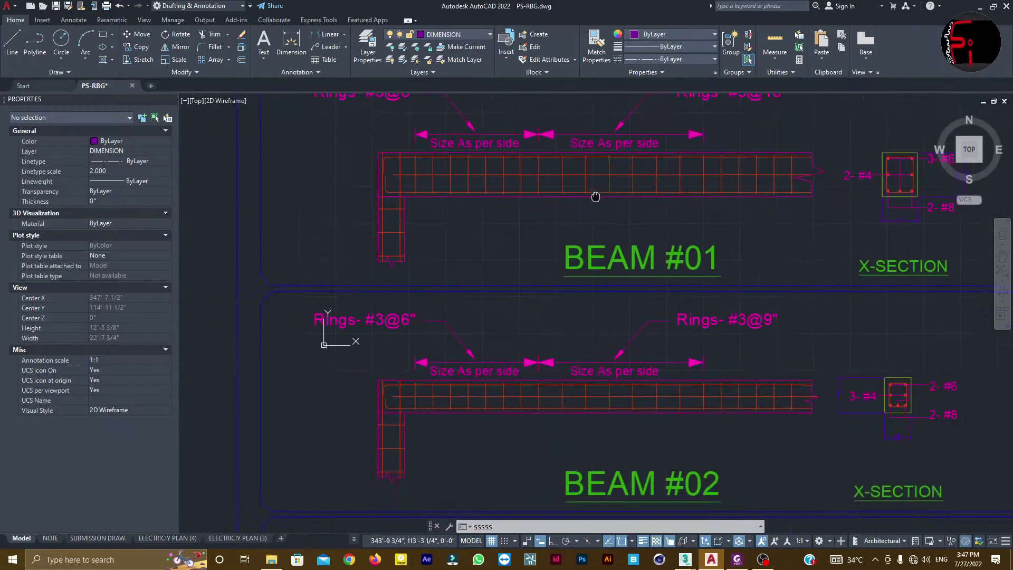
Zoom into BEAM #01 reinforcement, then back out to show it with its cross-section
scroll(595, 196, "up", 1)
scroll(373, 278, "up", 5)
scroll(373, 278, "up", 4)
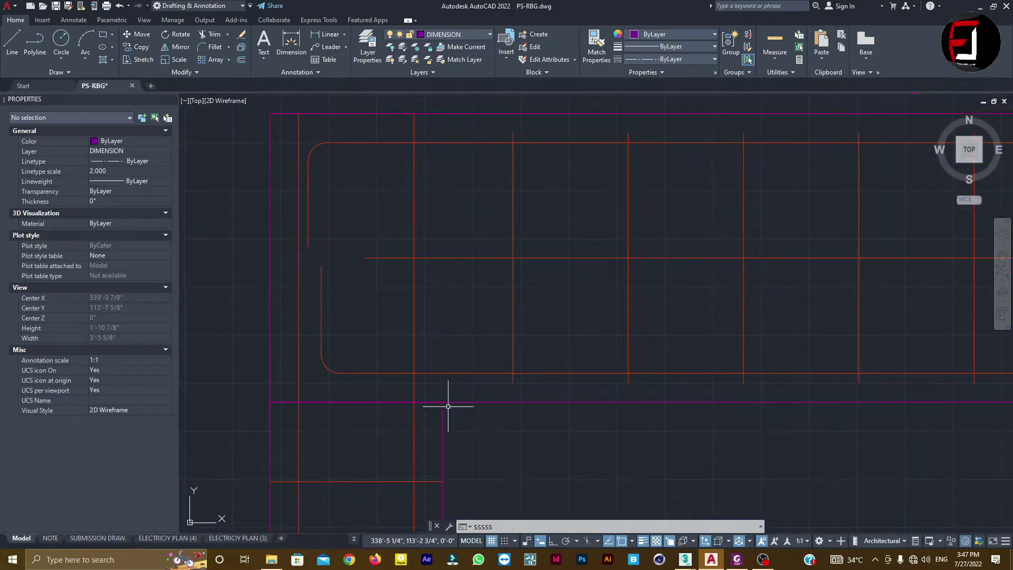
scroll(328, 271, "down", 3)
scroll(334, 204, "down", 1)
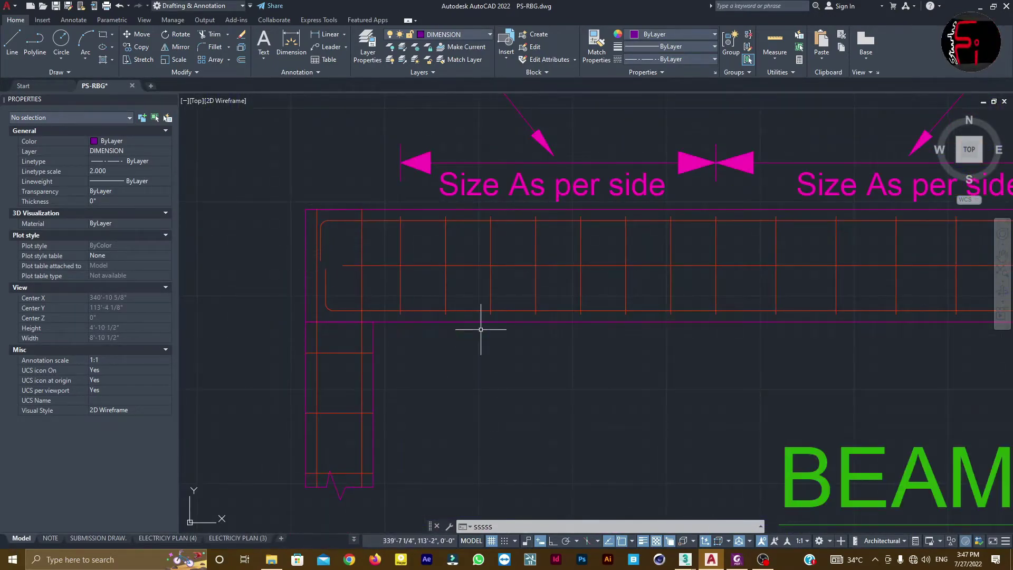
scroll(409, 342, "down", 3)
scroll(422, 359, "down", 1)
scroll(455, 383, "down", 2)
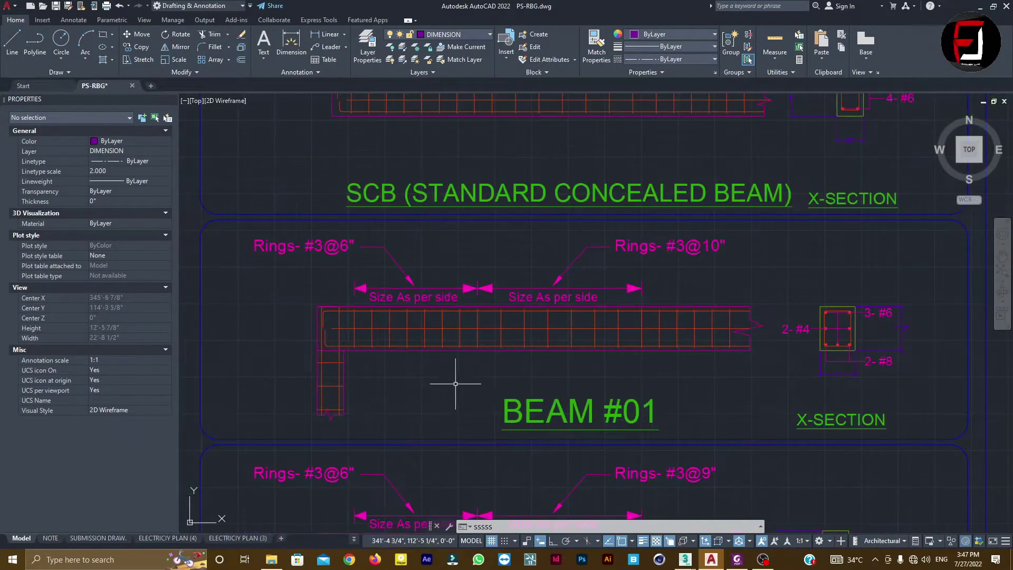
middle_click_drag(511, 396, 510, 303)
Reveal BEAM #02, then zoom out to the OVER GROUND FLOOR beam layout plans
middle_click_drag(426, 380, 389, 324)
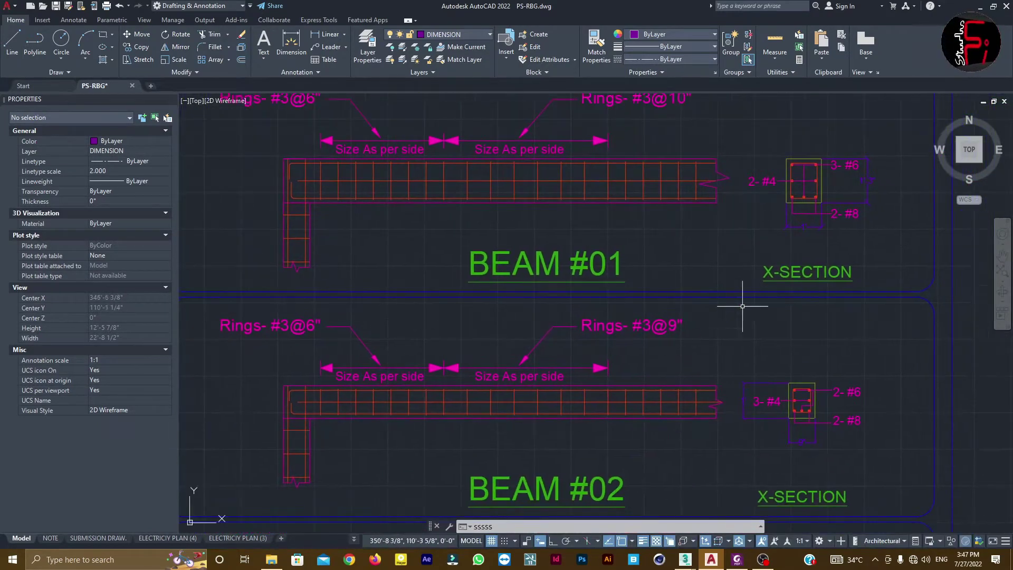
mouse_move(629, 387)
middle_mouse_down()
mouse_move(622, 301)
mouse_move(565, 228)
mouse_move(765, 232)
middle_mouse_up()
scroll(625, 362, "down", 1)
scroll(623, 301, "down", 1)
scroll(565, 228, "down", 3)
scroll(565, 228, "down", 1)
scroll(473, 289, "down", 2)
scroll(473, 288, "up", 1)
Zoom in and centre on the OVER GROUND FLOOR beam plan
scroll(474, 289, "up", 2)
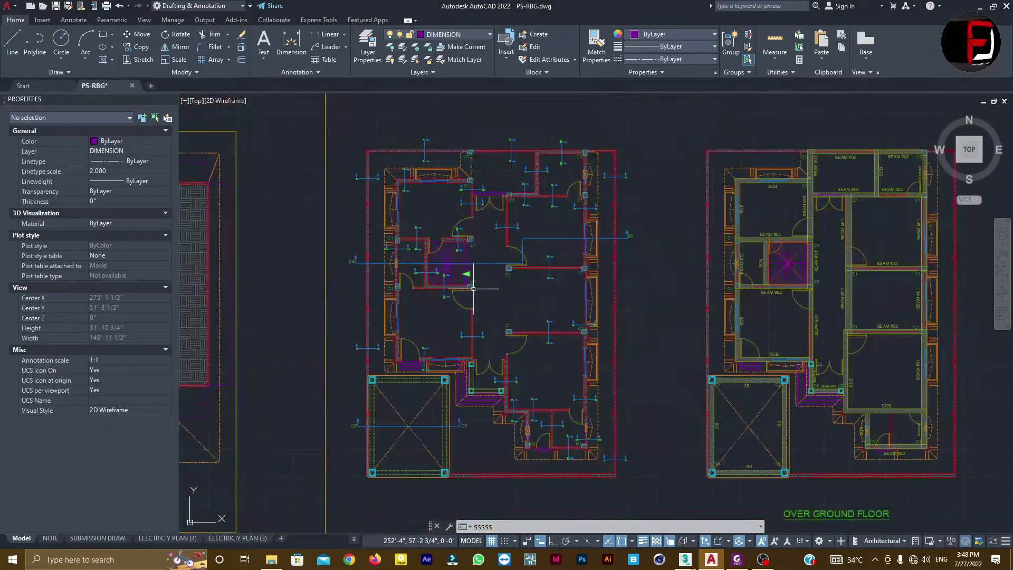
scroll(535, 257, "up", 1)
middle_click_drag(535, 257, 437, 338)
scroll(437, 337, "down", 1)
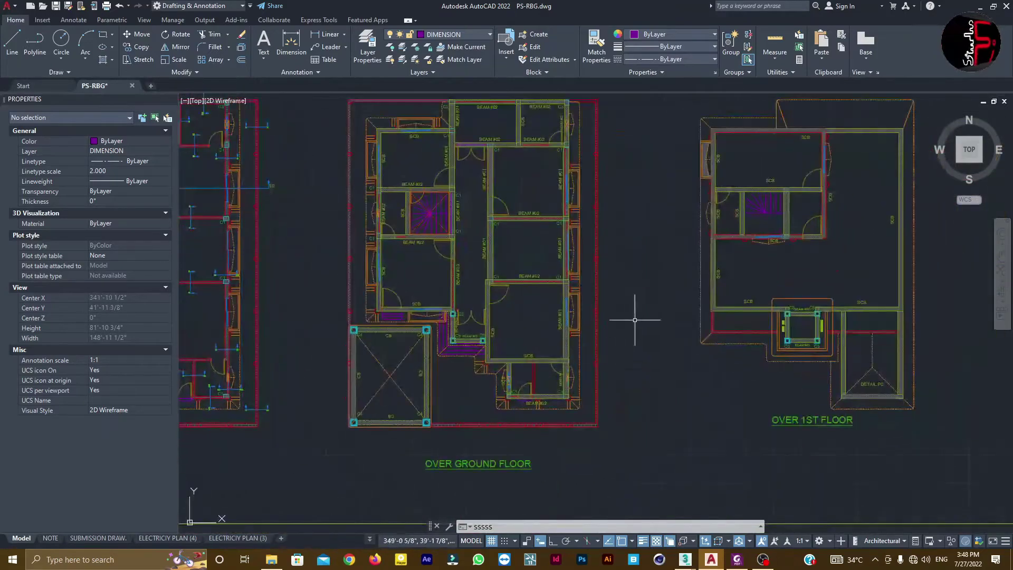
scroll(441, 333, "up", 1)
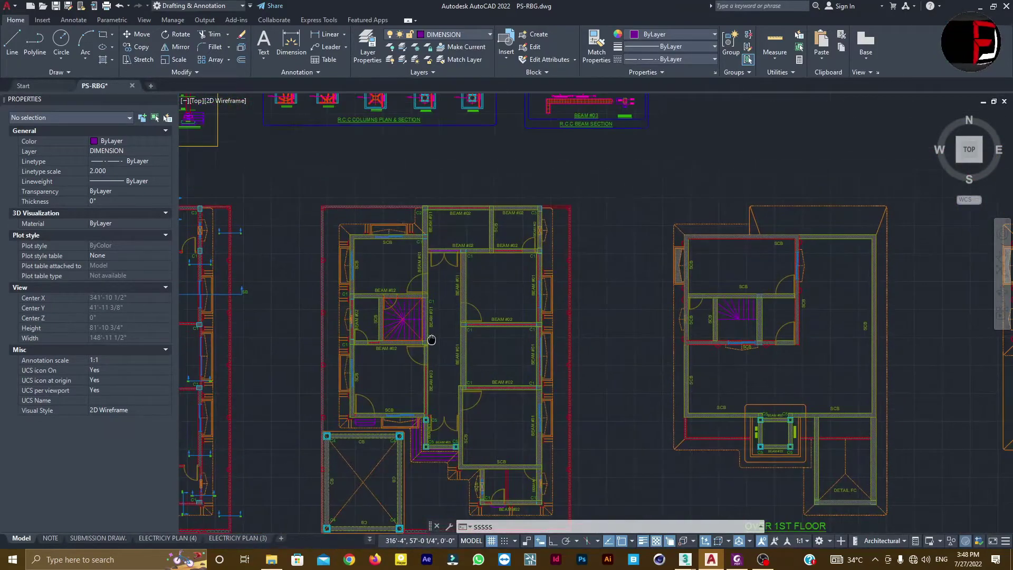
scroll(430, 219, "up", 1)
scroll(424, 222, "up", 2)
scroll(424, 222, "up", 2)
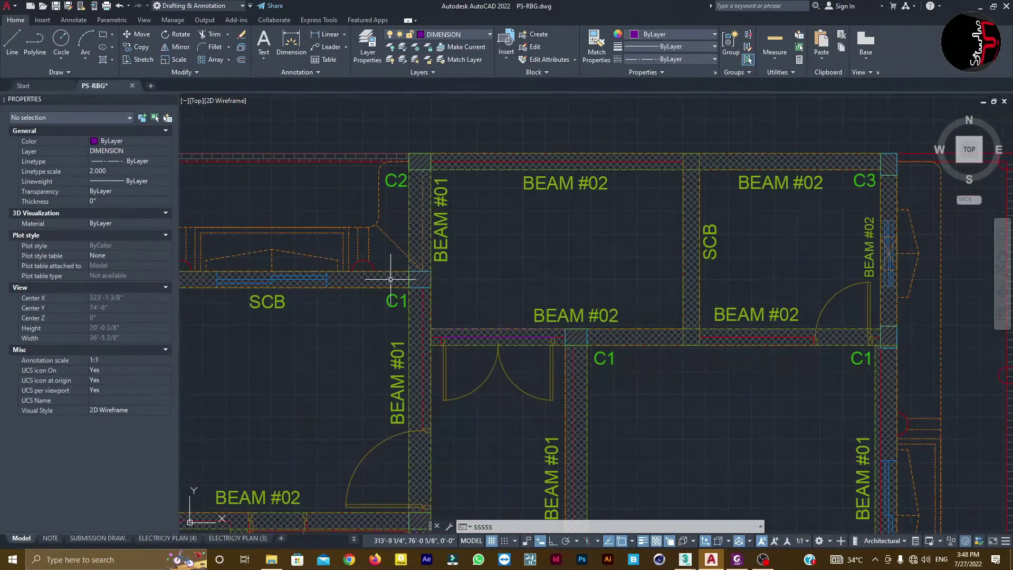
scroll(391, 280, "down", 5)
scroll(605, 350, "up", 1)
scroll(524, 238, "up", 1)
middle_click_drag(524, 238, 437, 307)
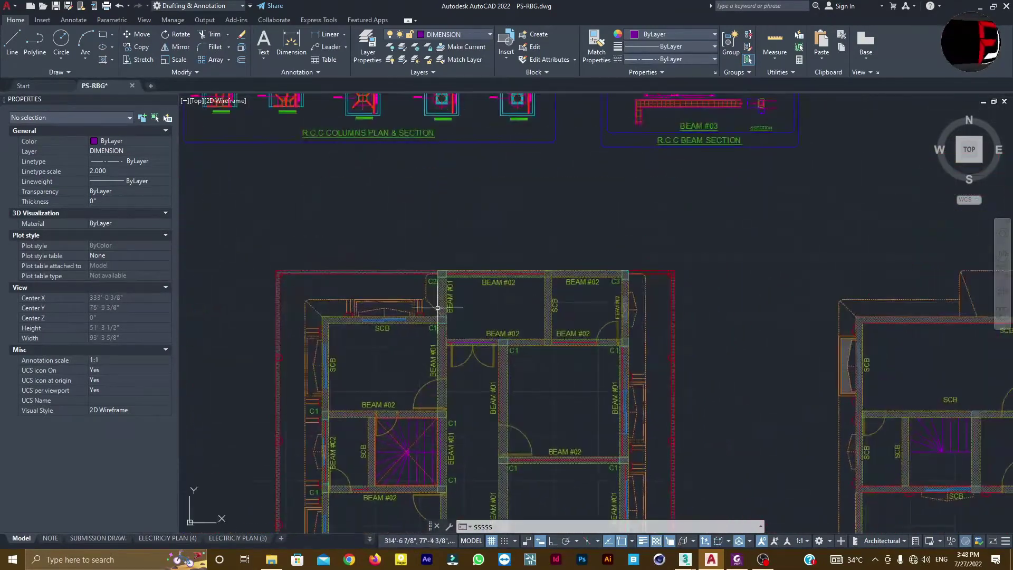
Close in on the C2 column and BEAM #01 corner junction
scroll(437, 307, "up", 2)
scroll(400, 264, "down", 2)
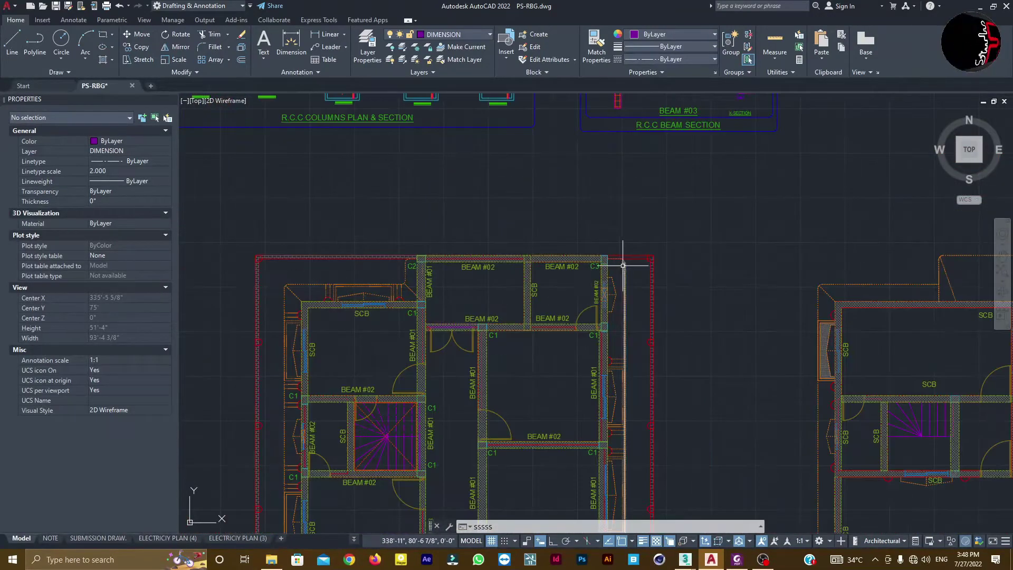
scroll(622, 265, "down", 2)
scroll(435, 244, "up", 3)
scroll(465, 222, "up", 2)
scroll(492, 196, "up", 1)
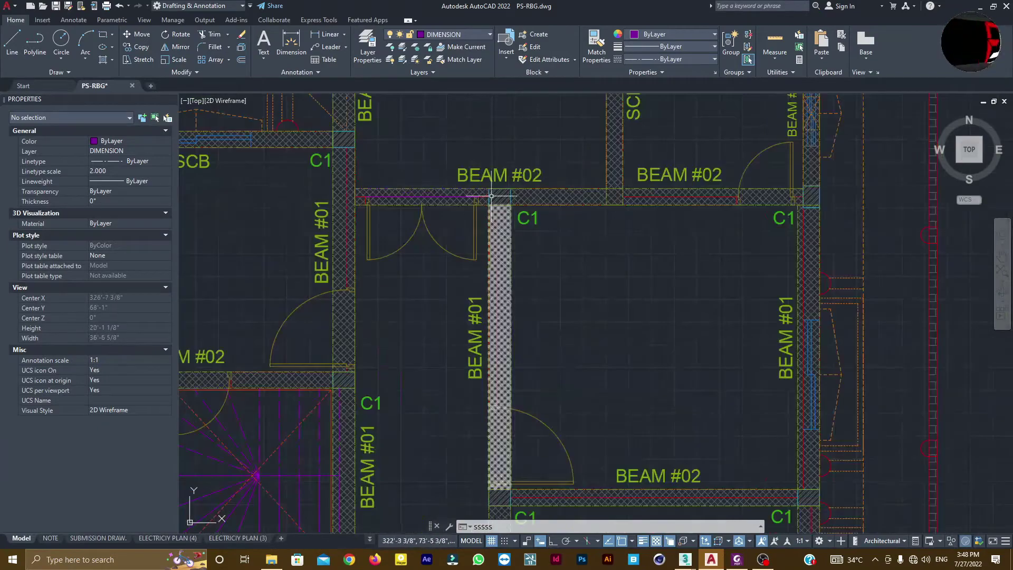
middle_click_drag(366, 199, 417, 271)
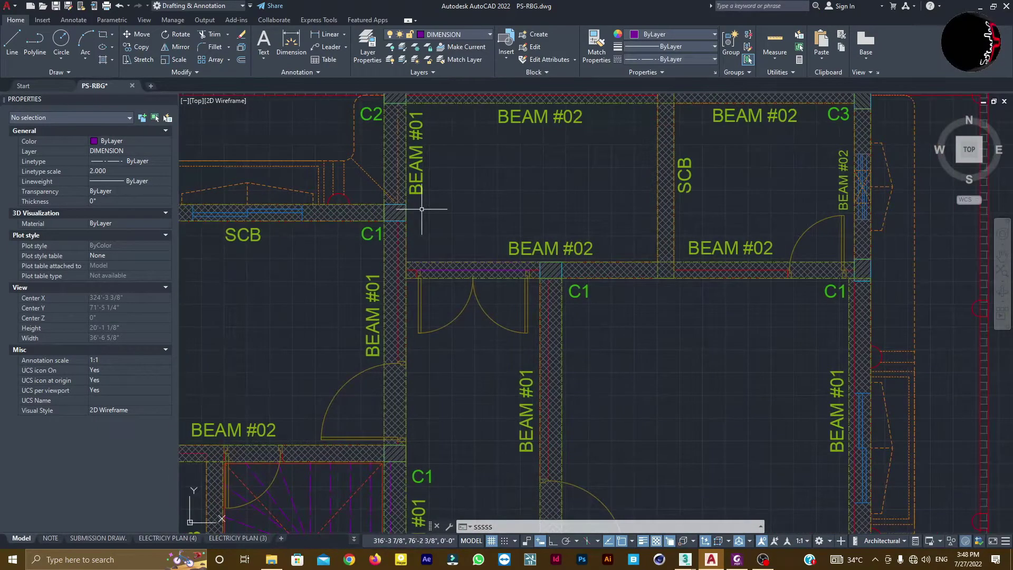
Zoom out to show the entire PS-RBG.dwg drawing set
scroll(531, 254, "down", 3)
scroll(554, 257, "down", 2)
scroll(577, 260, "down", 2)
Pan down from the floor plans to the front elevations
scroll(583, 251, "down", 1)
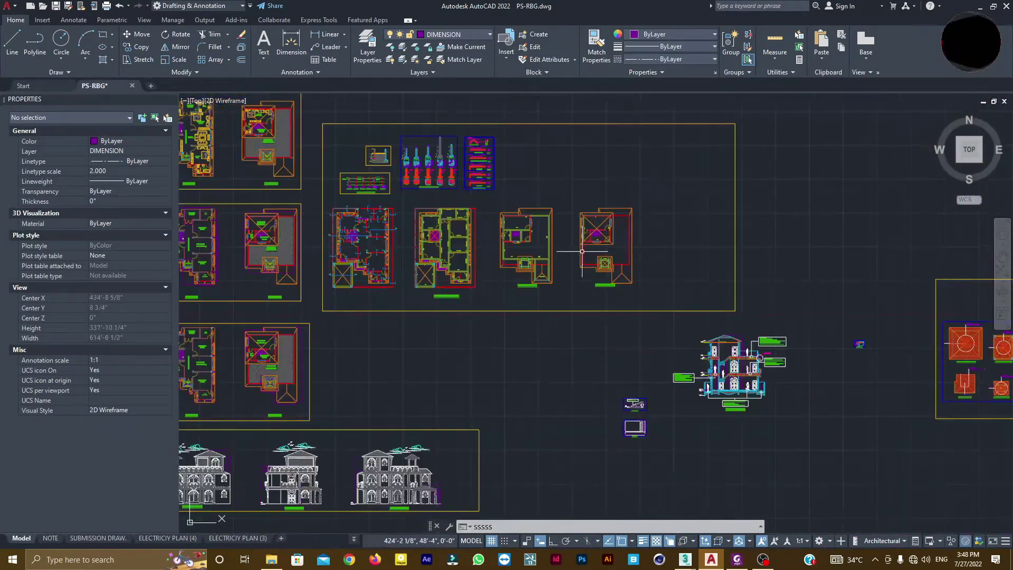
scroll(543, 290, "up", 2)
scroll(506, 325, "up", 3)
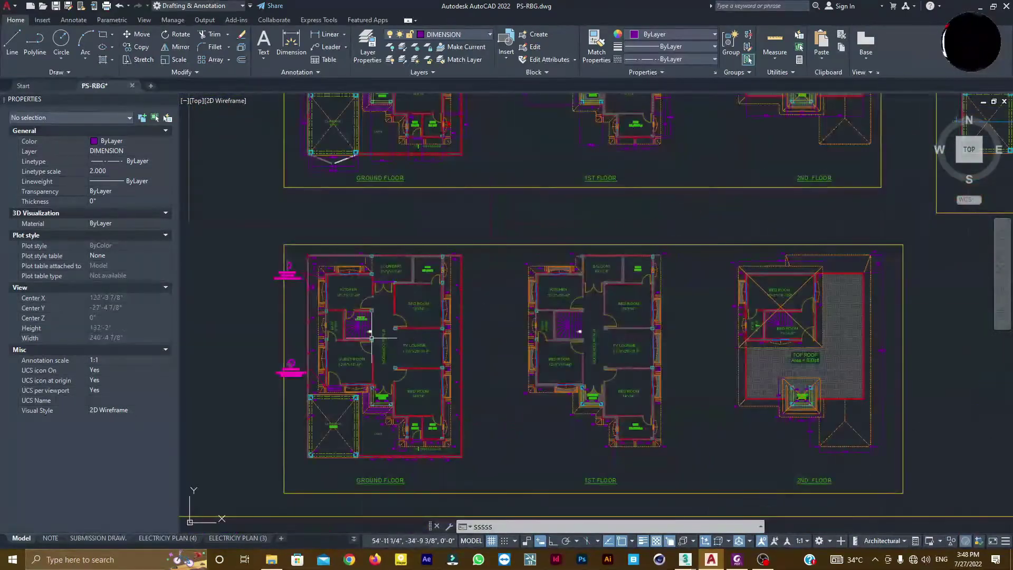
middle_click_drag(331, 323, 343, 132)
Zoom in on the carport and boundary gate wall elevation
scroll(277, 355, "up", 1)
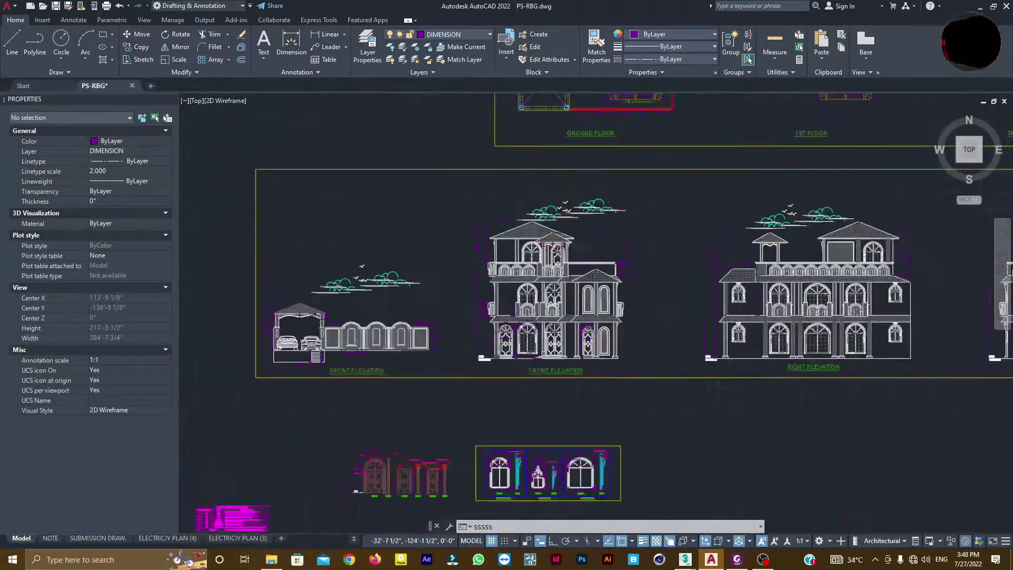
scroll(276, 355, "up", 1)
scroll(276, 354, "up", 1)
scroll(601, 383, "up", 2)
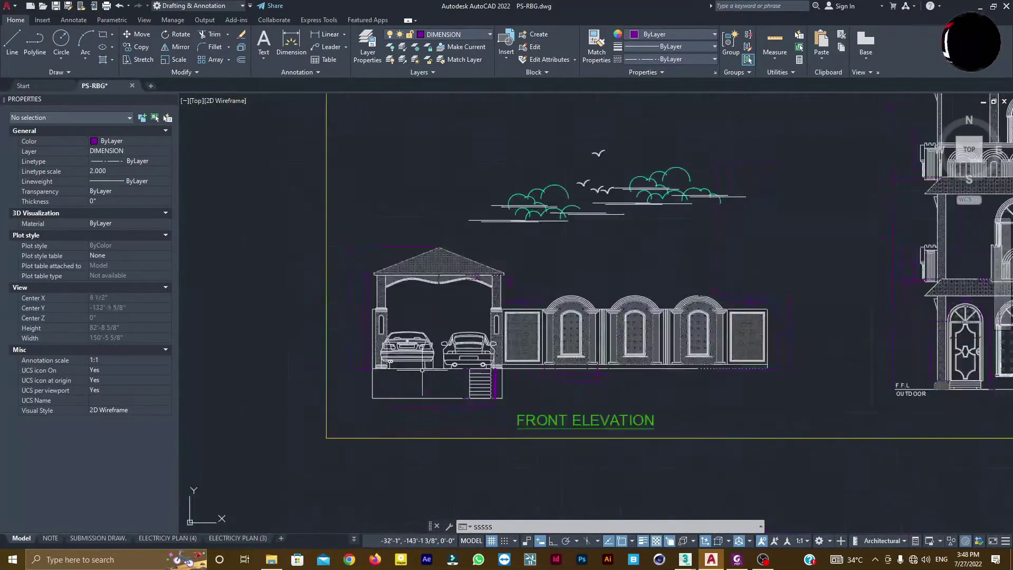
scroll(600, 383, "up", 1)
middle_click_drag(601, 383, 453, 349)
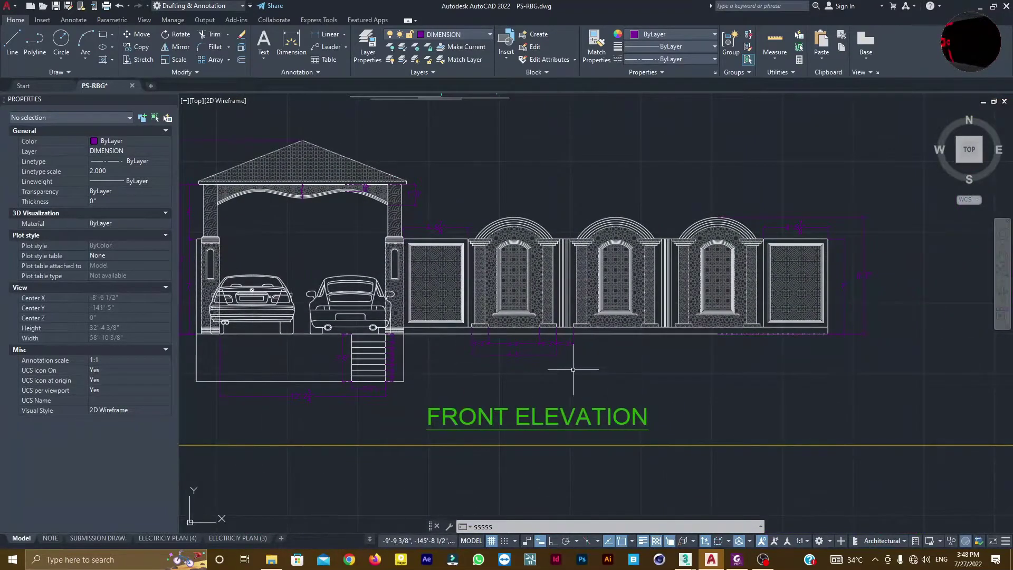
scroll(573, 369, "down", 3)
scroll(397, 285, "up", 3)
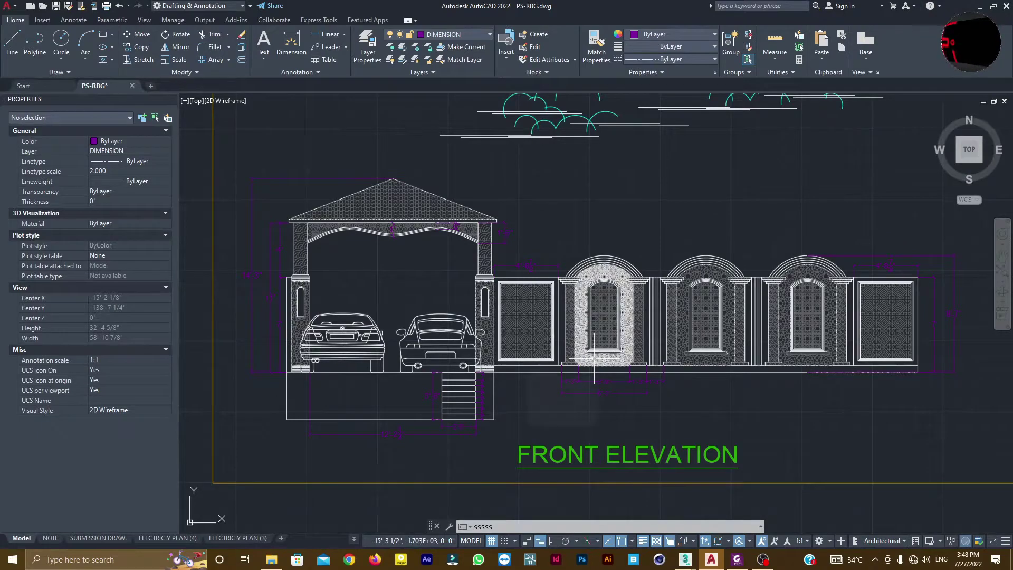
middle_click_drag(594, 359, 549, 388)
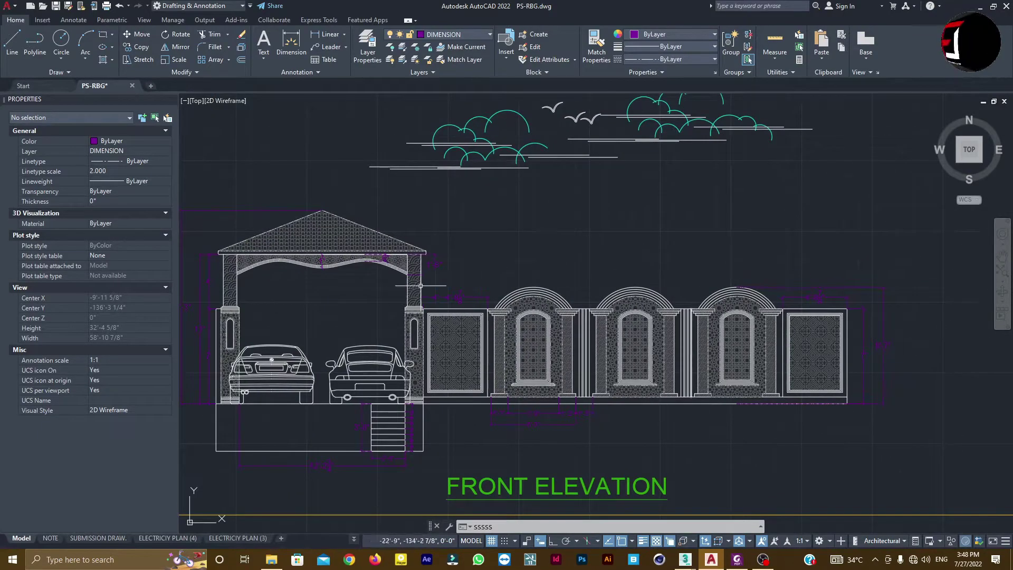
scroll(421, 286, "down", 3)
Inspect the house's multi-storey front elevation
mouse_move(903, 356)
middle_mouse_down()
mouse_move(487, 356)
mouse_move(849, 345)
middle_mouse_up()
scroll(624, 294, "up", 2)
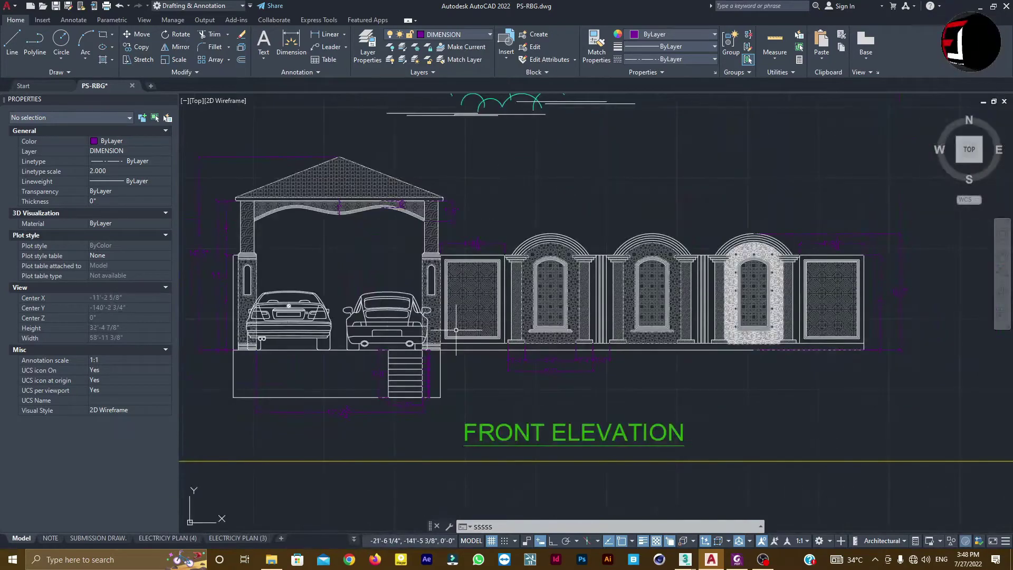
scroll(830, 299, "down", 2)
mouse_move(830, 299)
middle_mouse_down()
mouse_move(621, 409)
mouse_move(612, 444)
middle_mouse_up()
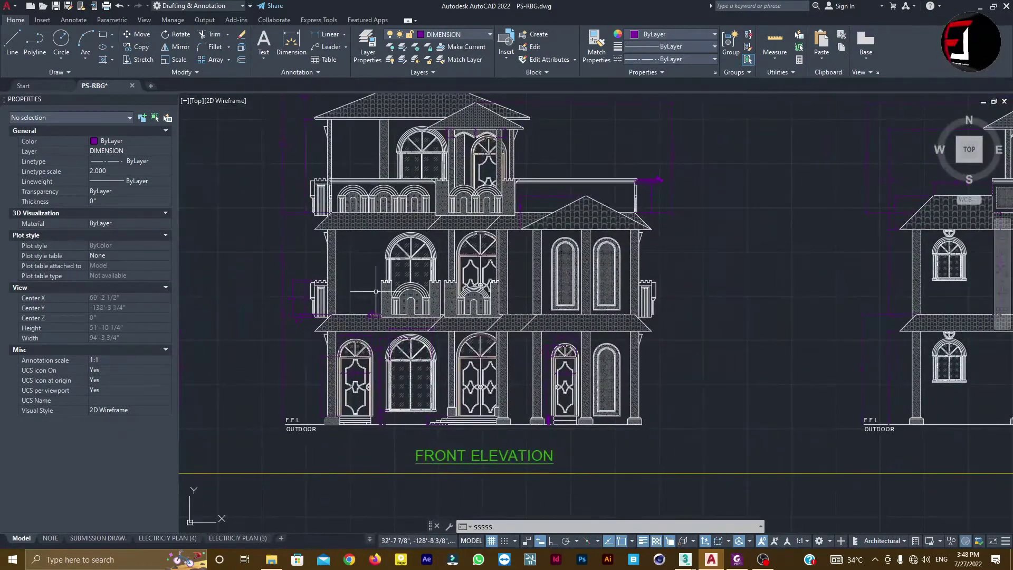
Pan across the RIGHT ELEVATION and REAR ELEVATION
middle_click_drag(376, 291, 186, 281)
mouse_move(656, 389)
middle_mouse_down()
mouse_move(283, 374)
mouse_move(199, 421)
middle_mouse_up()
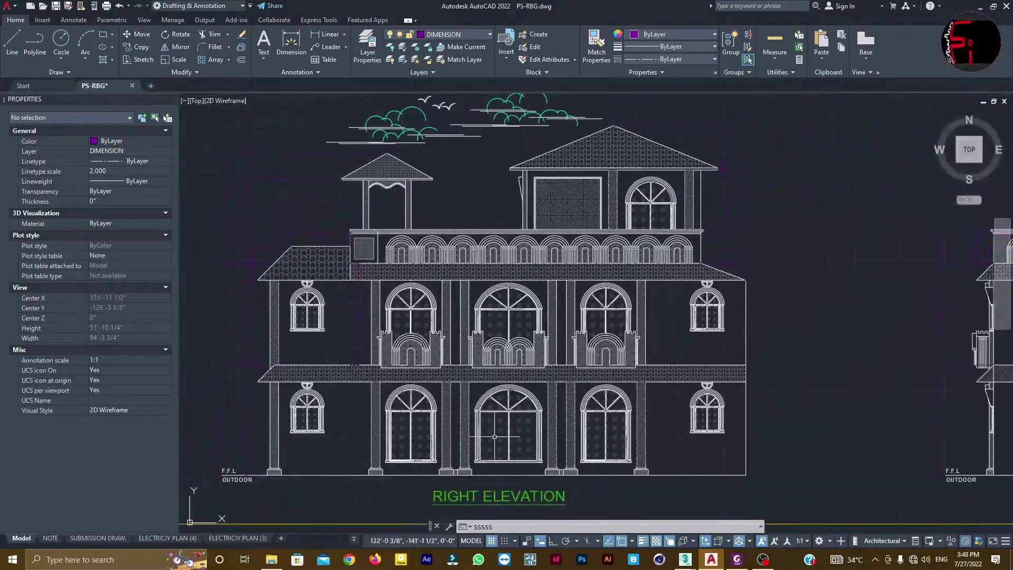
middle_click_drag(494, 437, 324, 427)
middle_click_drag(658, 418, 182, 418)
middle_click_drag(571, 309, 562, 379)
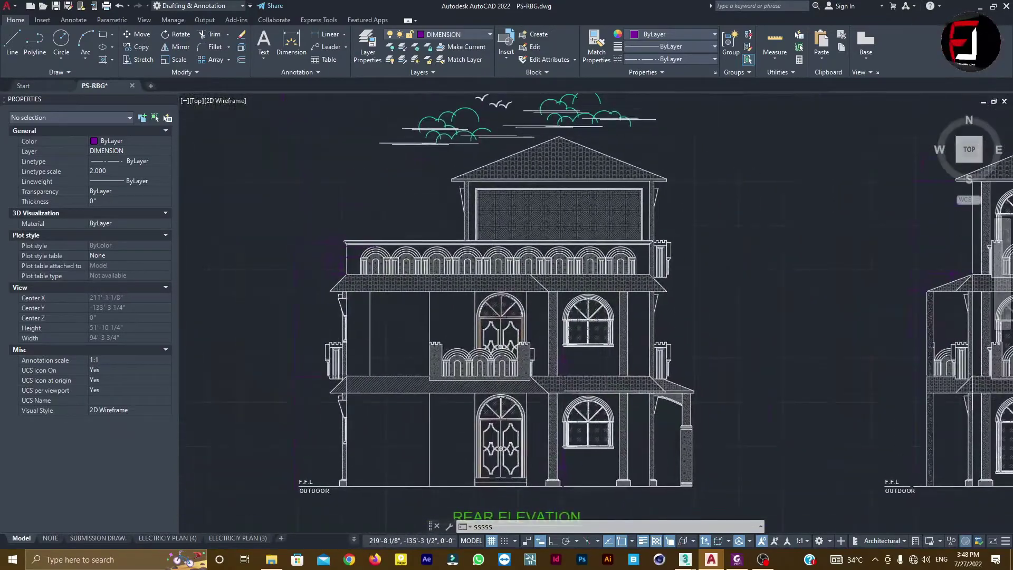
Pass over the LEFT ELEVATION to the door elevation and section details
middle_click_drag(887, 417, 401, 407)
middle_click_drag(623, 391, 431, 424)
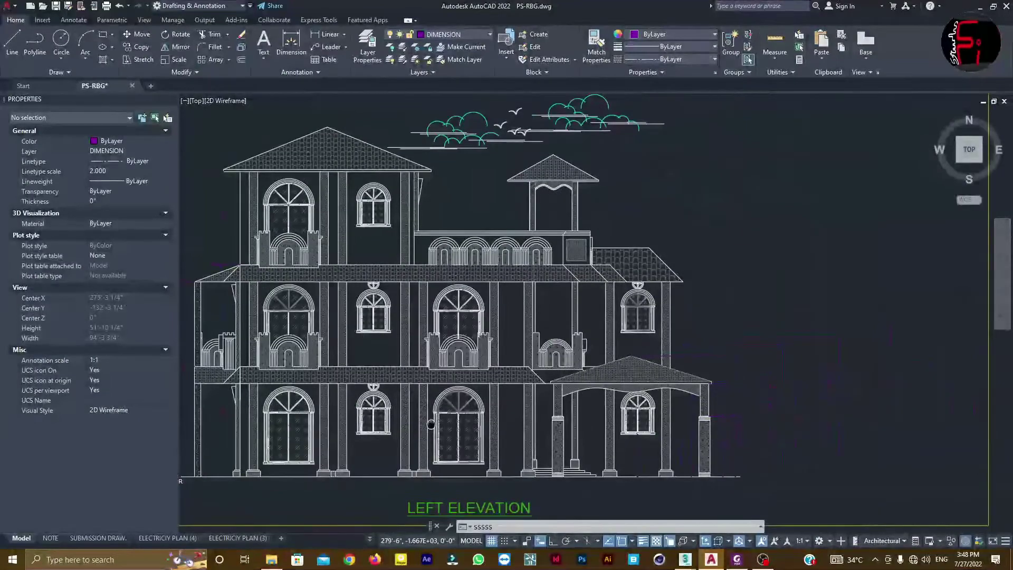
scroll(431, 424, "down", 3)
middle_click_drag(702, 441, 898, 343)
scroll(681, 396, "up", 1)
Zoom in and centre on the door elevations and their details
scroll(845, 380, "up", 3)
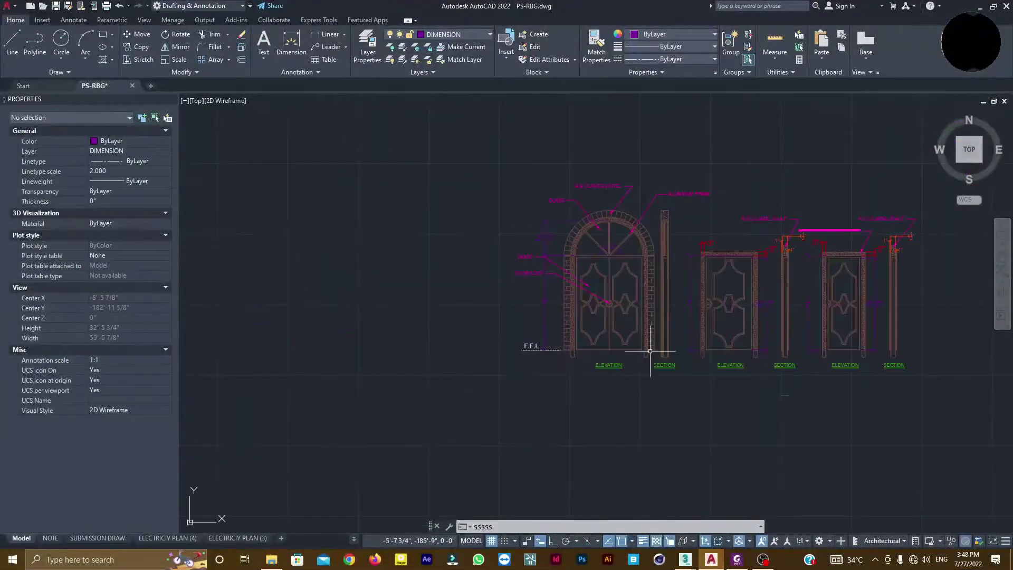
scroll(650, 351, "up", 2)
middle_click_drag(549, 357, 381, 291)
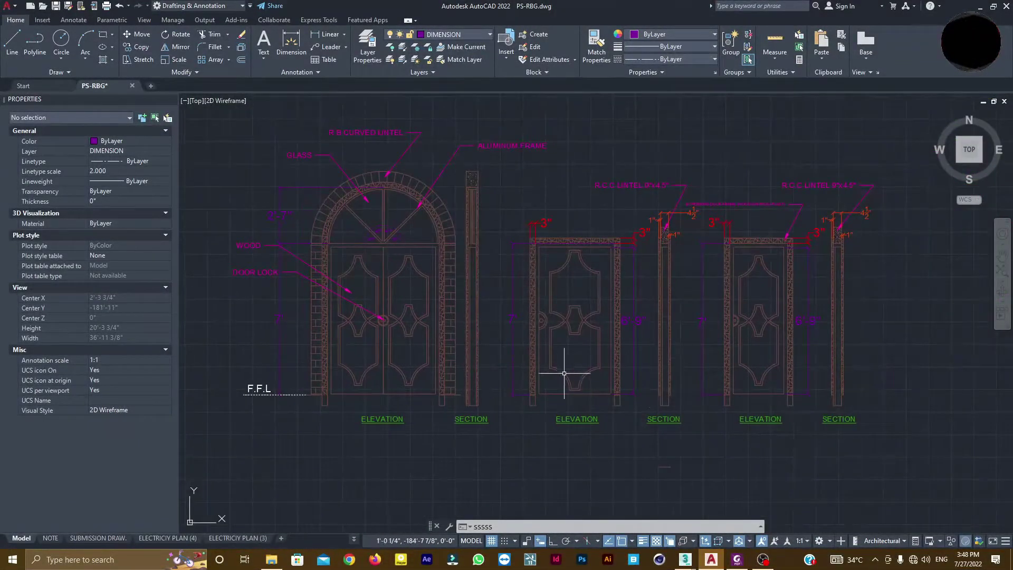
middle_click_drag(564, 373, 535, 375)
scroll(370, 404, "up", 2)
middle_click_drag(409, 360, 423, 417)
scroll(423, 416, "down", 2)
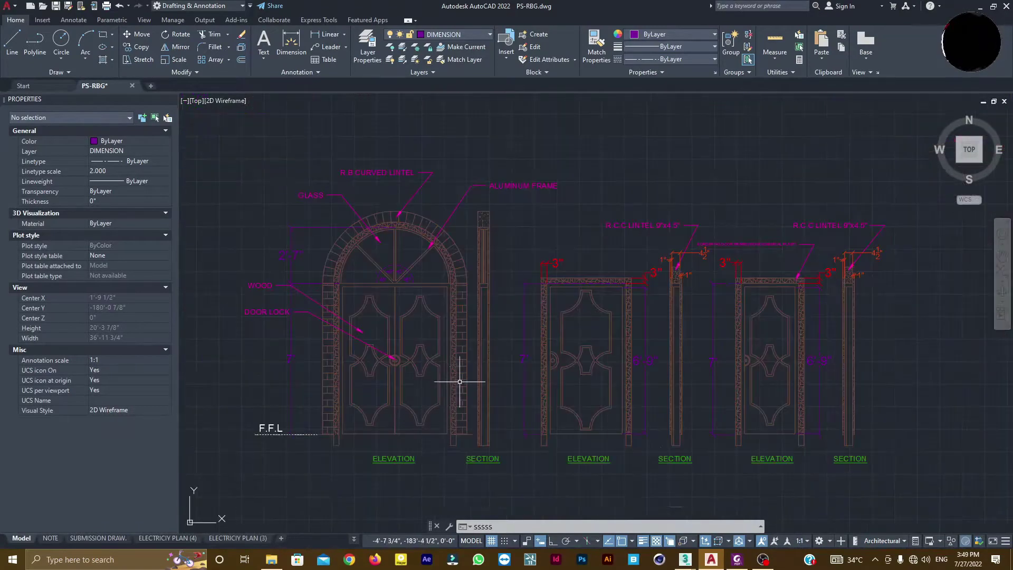
middle_click_drag(460, 381, 389, 334)
scroll(530, 372, "up", 2)
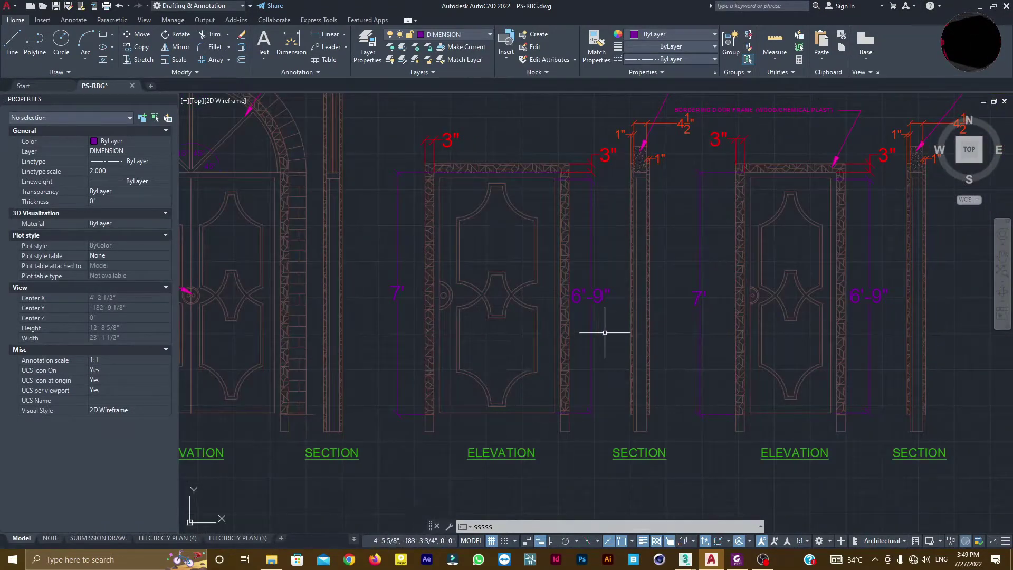
middle_click_drag(605, 332, 359, 365)
Bring the bed room, bath and lounge window details into view
scroll(510, 316, "down", 1)
scroll(561, 300, "down", 2)
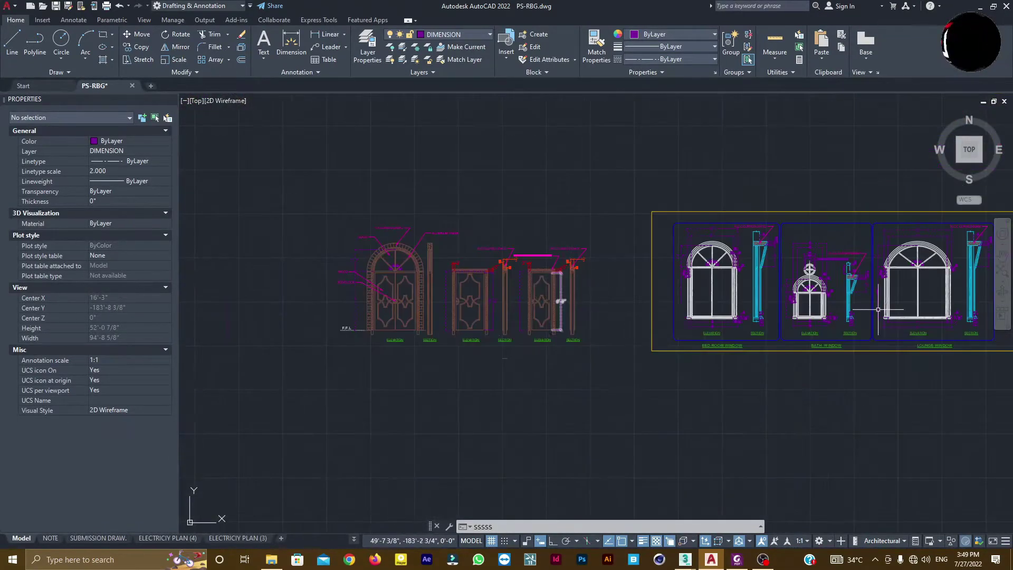
scroll(690, 290, "down", 1)
scroll(848, 334, "up", 2)
middle_click_drag(848, 334, 543, 330)
scroll(544, 330, "down", 1)
scroll(544, 331, "up", 3)
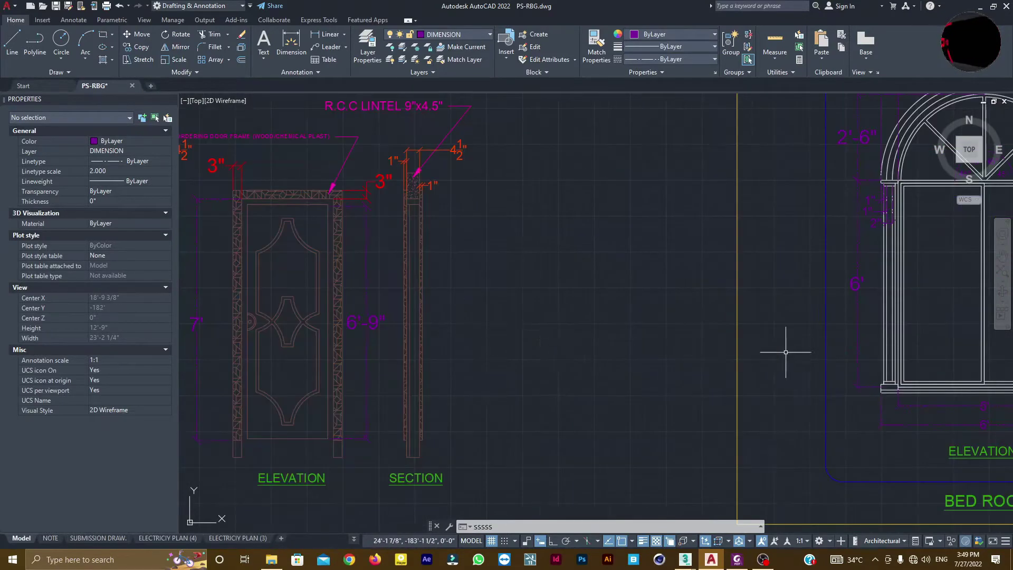
middle_click_drag(785, 347, 418, 346)
scroll(415, 345, "down", 2)
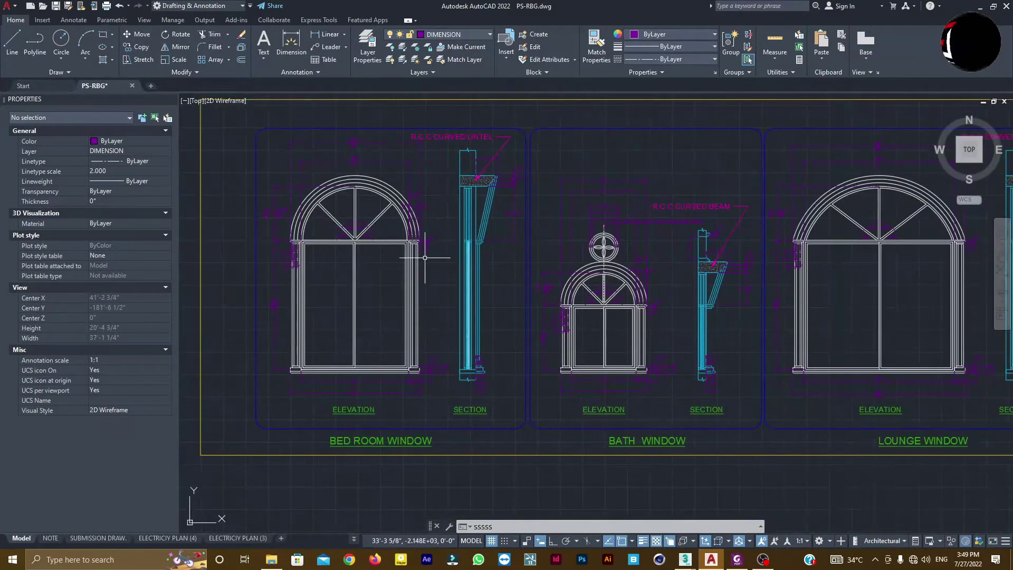
middle_click_drag(446, 252, 491, 273)
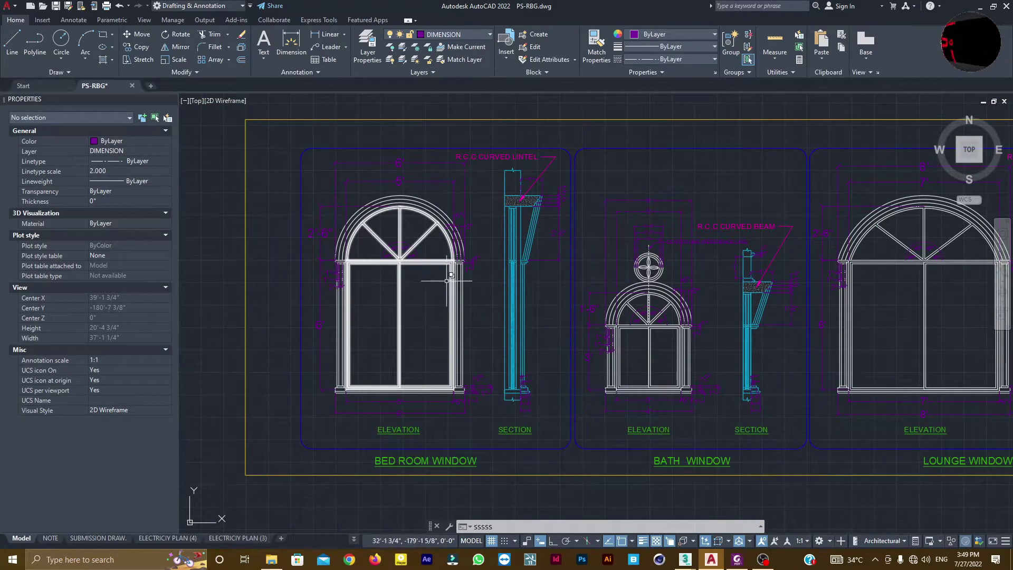
Close in on the bed room window arch and elevation
scroll(497, 442, "up", 2)
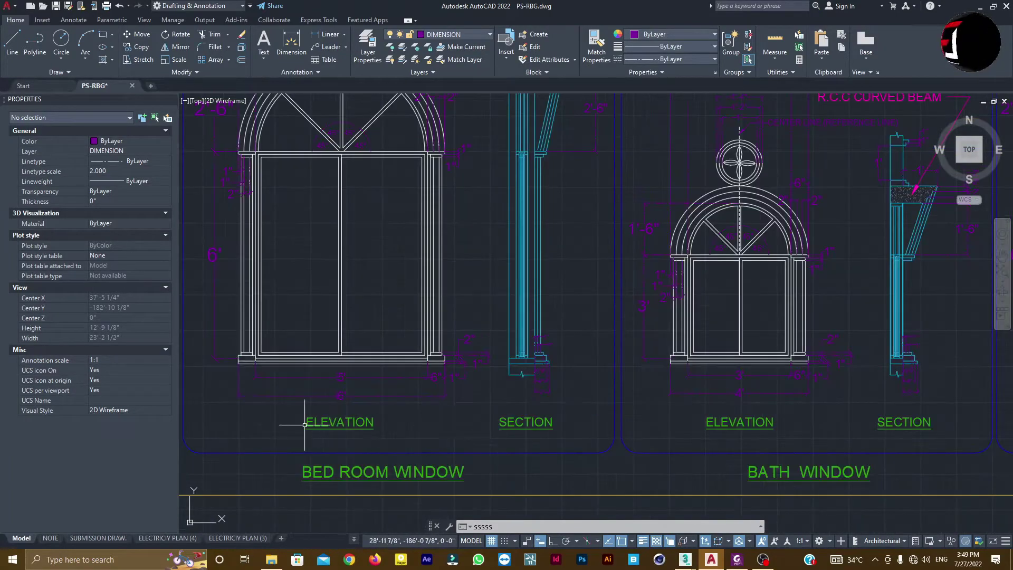
scroll(305, 425, "down", 2)
scroll(293, 277, "up", 4)
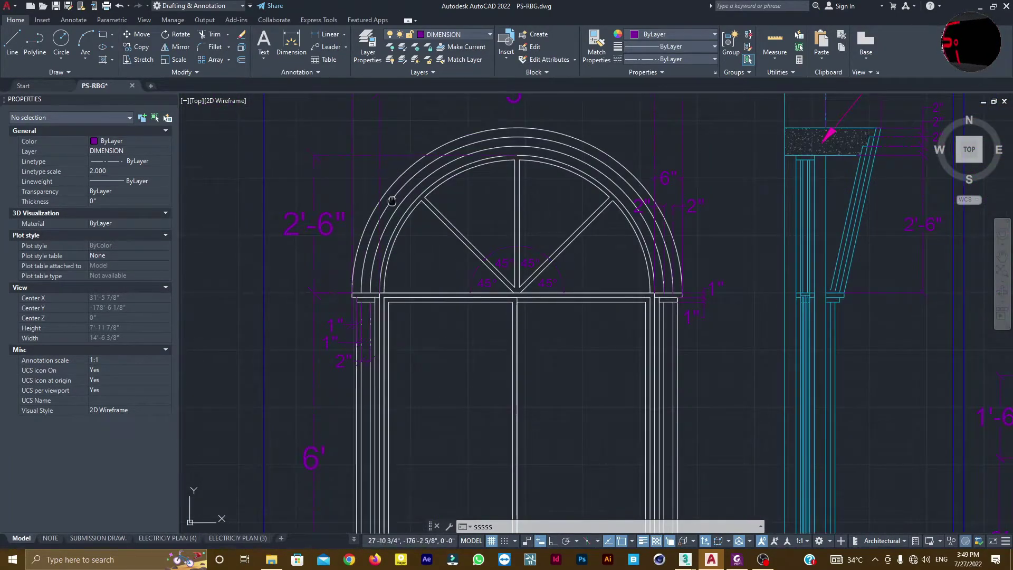
middle_click_drag(392, 202, 399, 297)
scroll(483, 351, "up", 2)
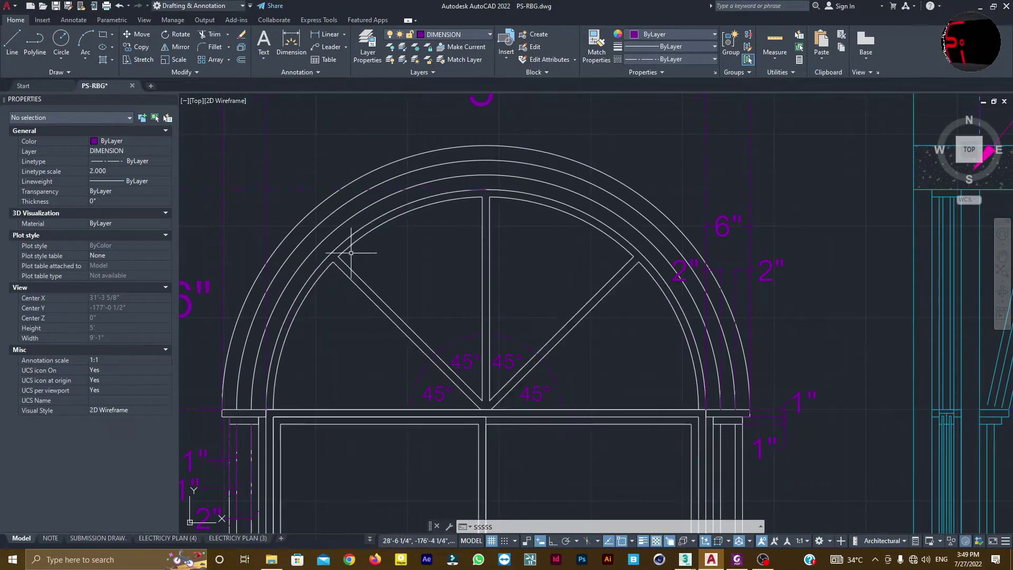
scroll(473, 223, "down", 2)
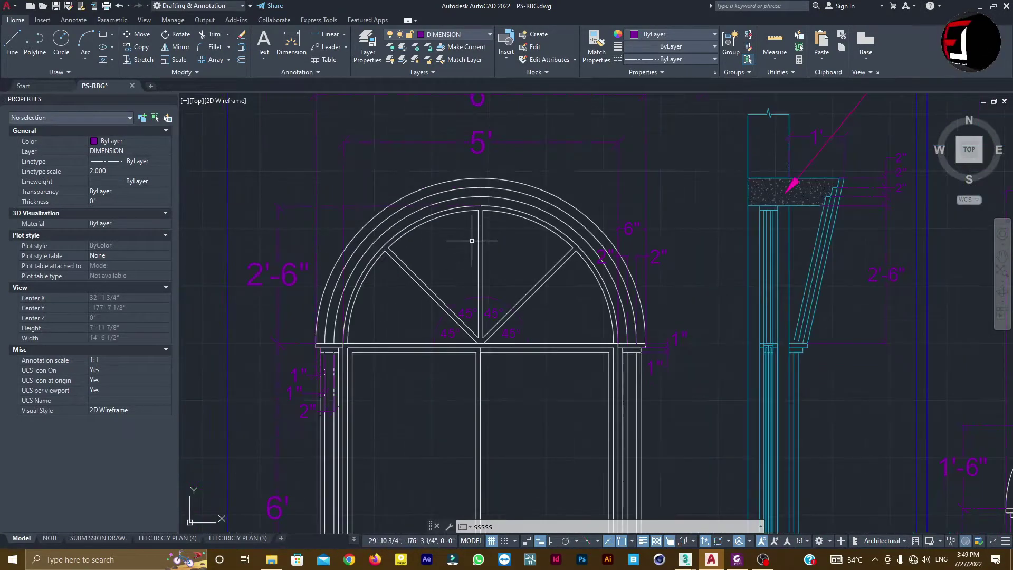
scroll(551, 242, "down", 5)
mouse_move(720, 269)
middle_mouse_down()
mouse_move(364, 267)
mouse_move(793, 274)
middle_mouse_up()
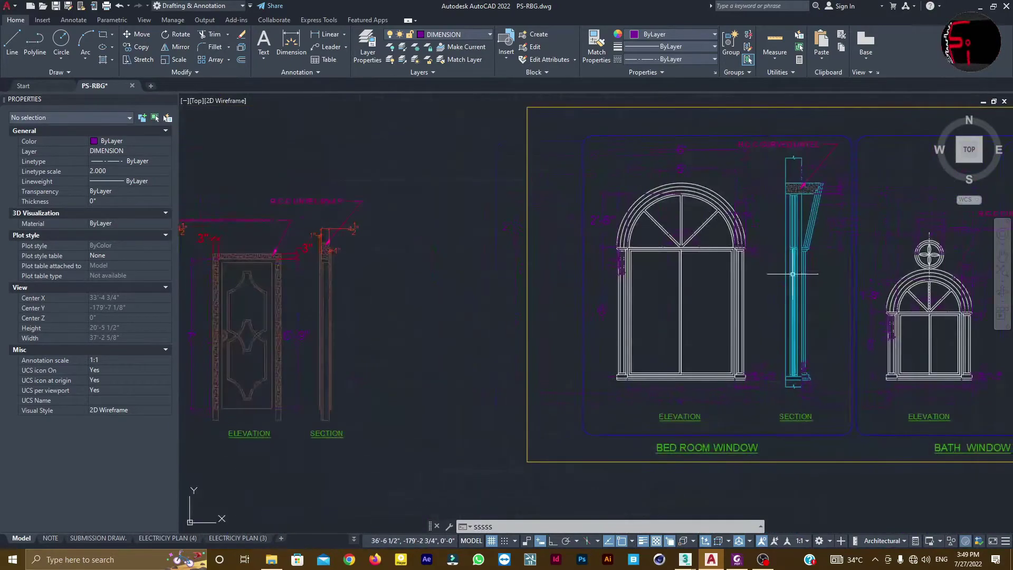
Review the bath and lounge windows, then zoom onto the SCHEDULE OF DOOR & WINDOW table
middle_click_drag(686, 311, 391, 311)
scroll(600, 313, "up", 1)
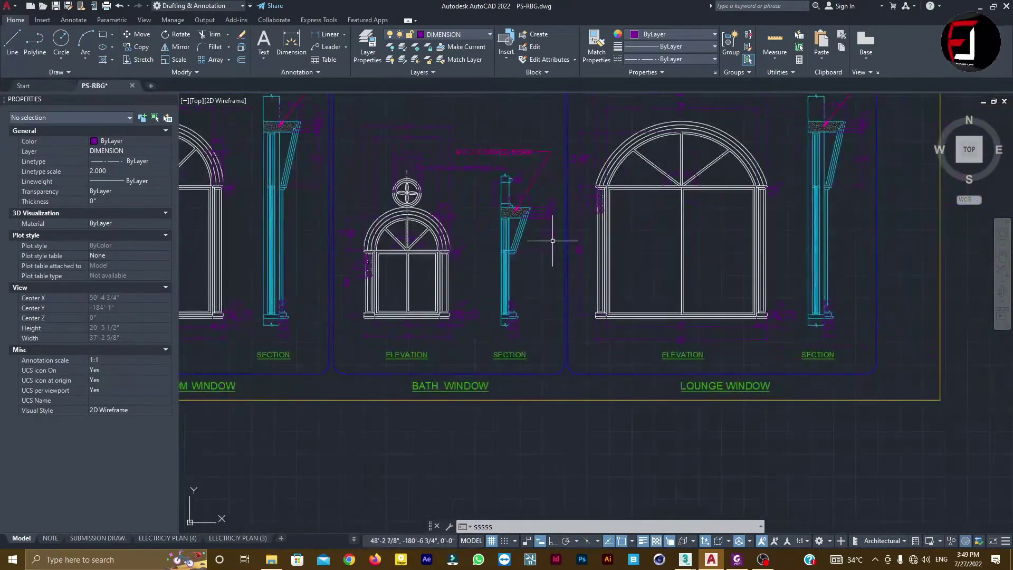
scroll(523, 353, "down", 3)
scroll(466, 362, "down", 3)
middle_click_drag(607, 343, 852, 240)
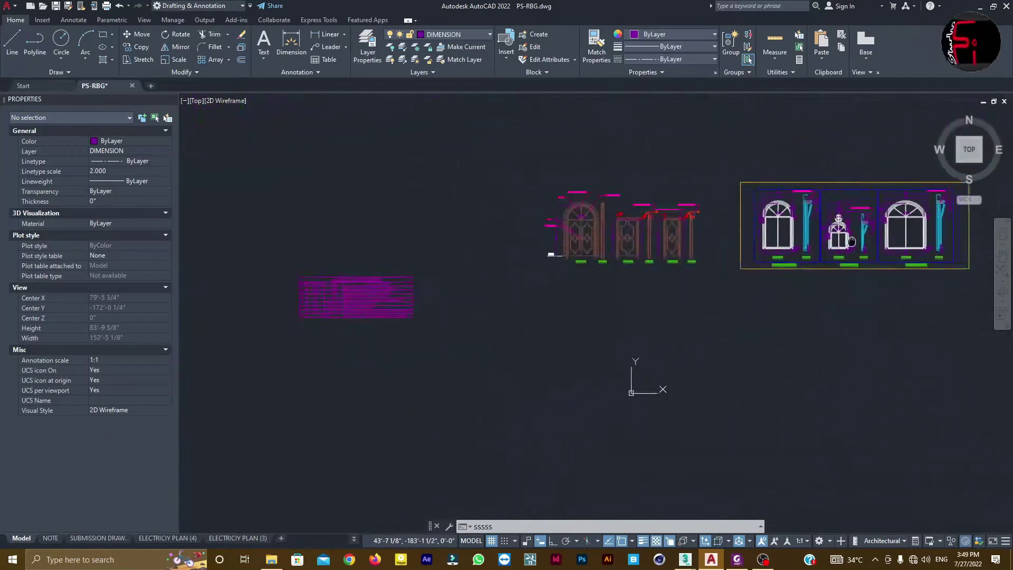
scroll(407, 266, "up", 2)
scroll(527, 301, "up", 1)
scroll(534, 289, "up", 3)
Zoom and recentre the door and window schedule table, heading toward the electrical plans
scroll(540, 304, "up", 1)
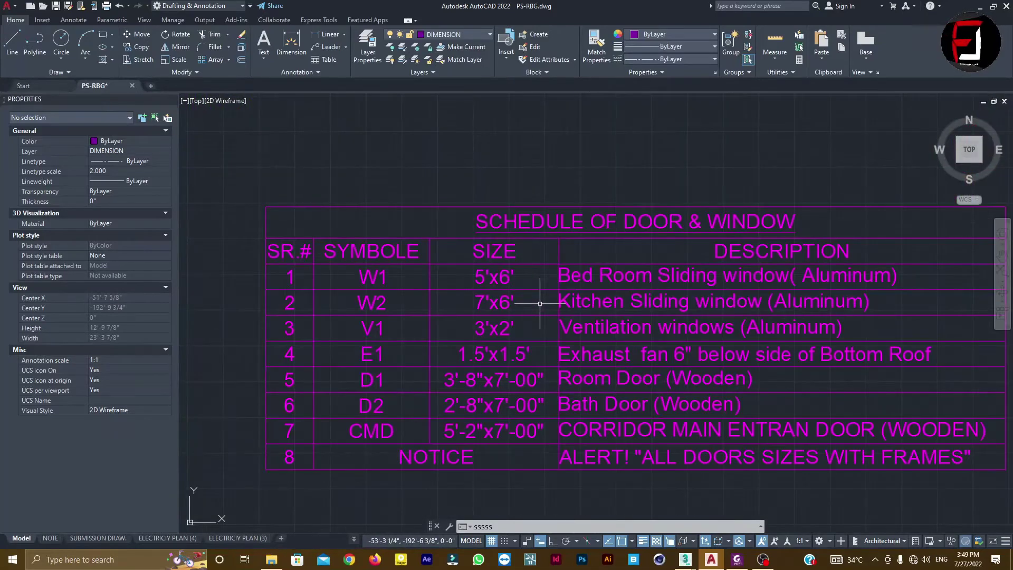
middle_click_drag(540, 303, 501, 300)
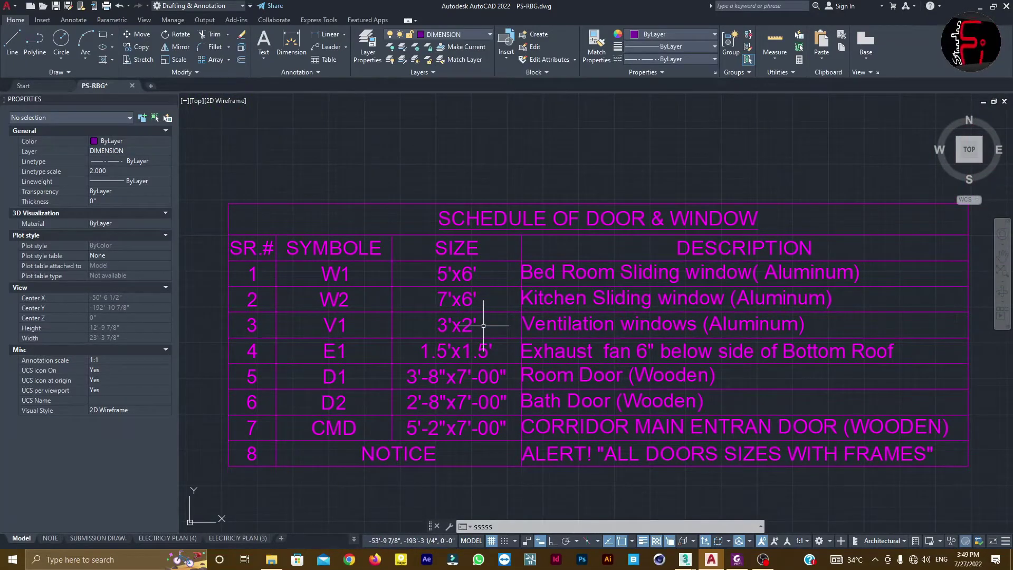
scroll(519, 327, "down", 2)
scroll(519, 327, "up", 2)
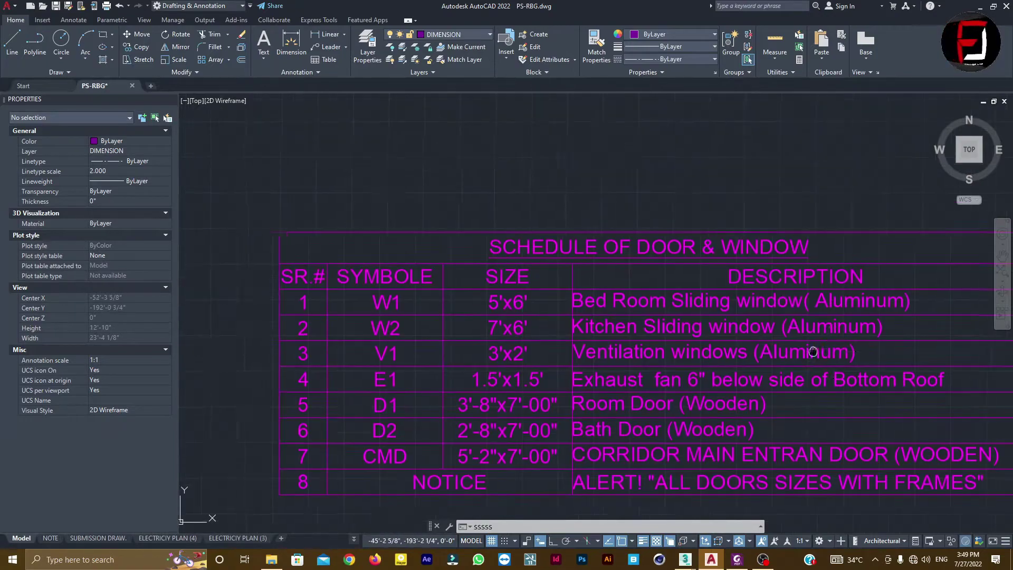
mouse_move(686, 320)
middle_mouse_down()
mouse_move(549, 312)
mouse_move(717, 311)
middle_mouse_up()
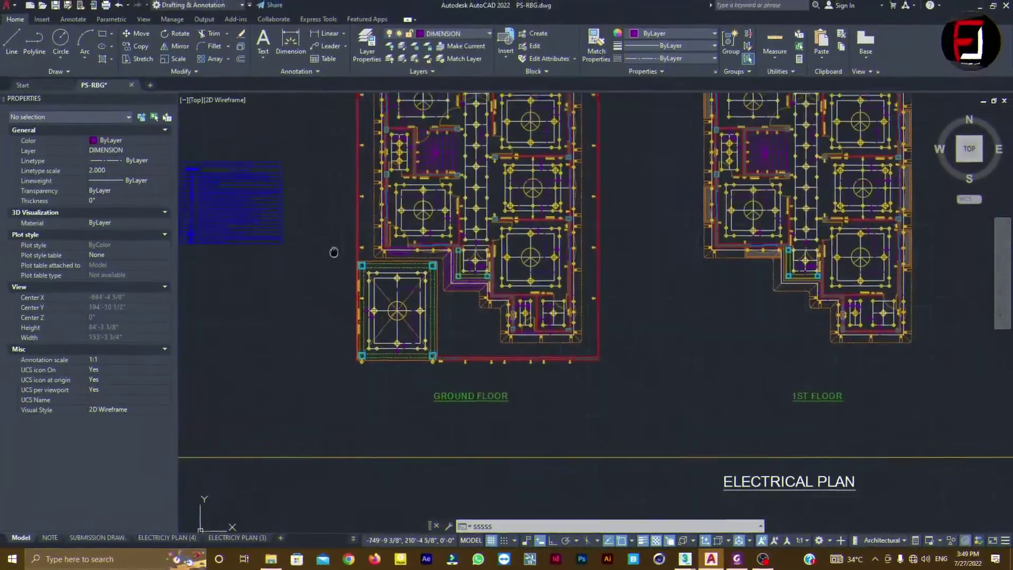
middle_click_drag(334, 252, 606, 340)
scroll(500, 389, "up", 3)
scroll(501, 389, "up", 3)
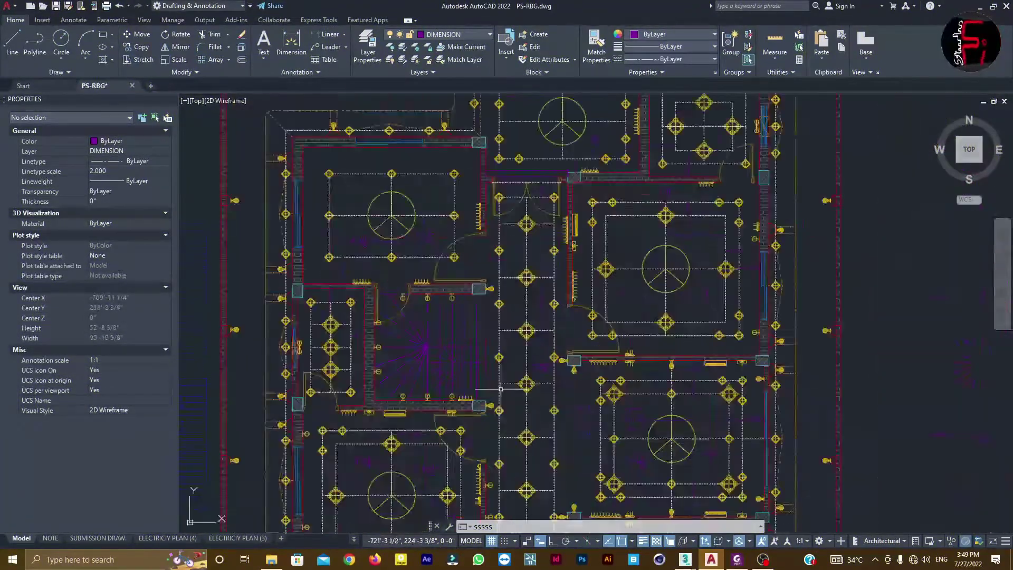
scroll(500, 389, "up", 2)
scroll(500, 389, "up", 1)
scroll(500, 389, "up", 2)
middle_click_drag(629, 460, 621, 515)
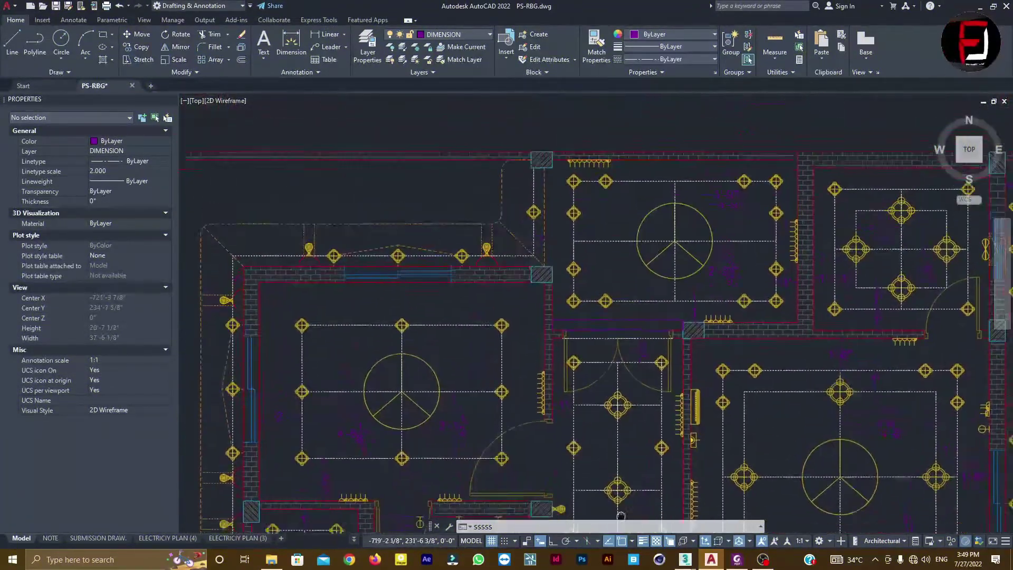
scroll(621, 516, "down", 2)
scroll(364, 269, "up", 2)
scroll(365, 269, "up", 2)
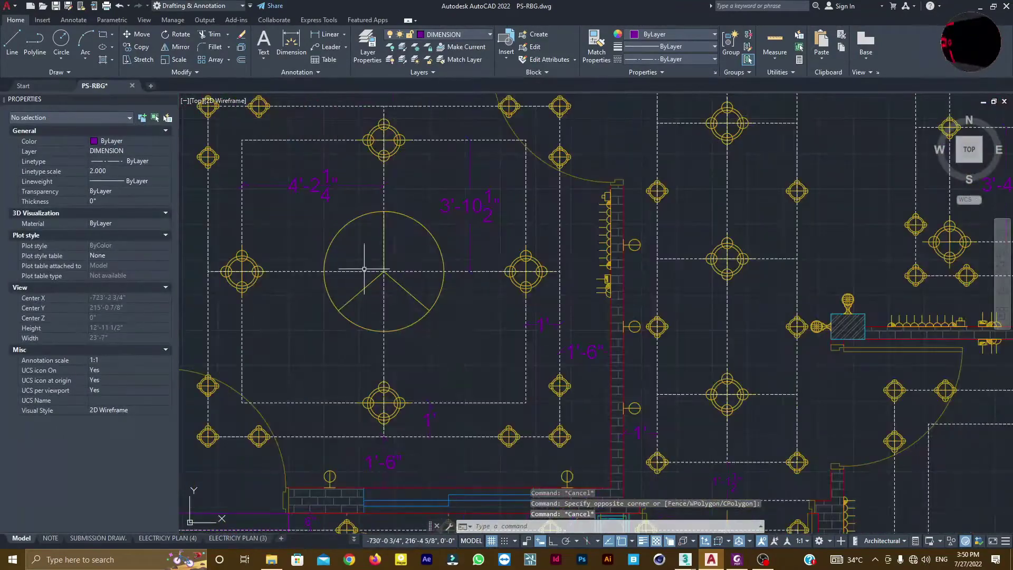
middle_click_drag(364, 269, 554, 242)
left_click(520, 285)
scroll(522, 269, "up", 3)
scroll(523, 269, "up", 3)
left_click(592, 296)
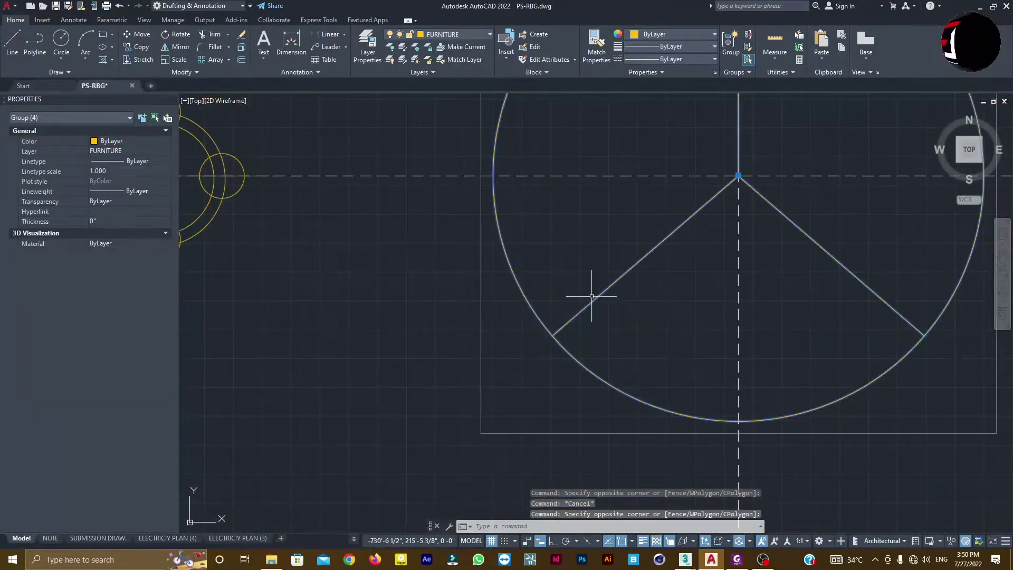
scroll(591, 296, "down", 2)
scroll(644, 283, "up", 2)
left_click(480, 272)
left_click(454, 247)
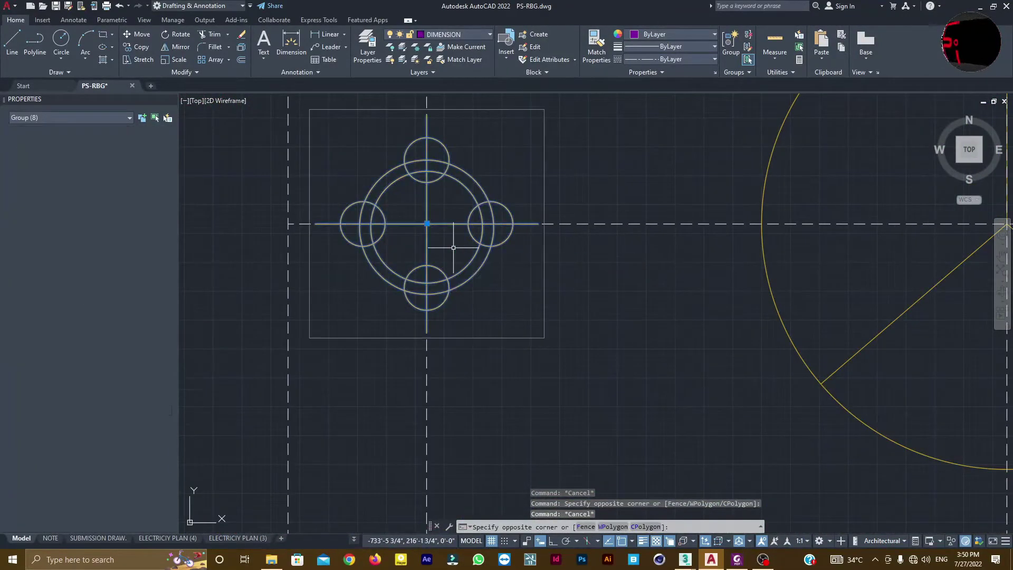
scroll(453, 247, "down", 3)
key("Escape")
scroll(414, 373, "down", 1)
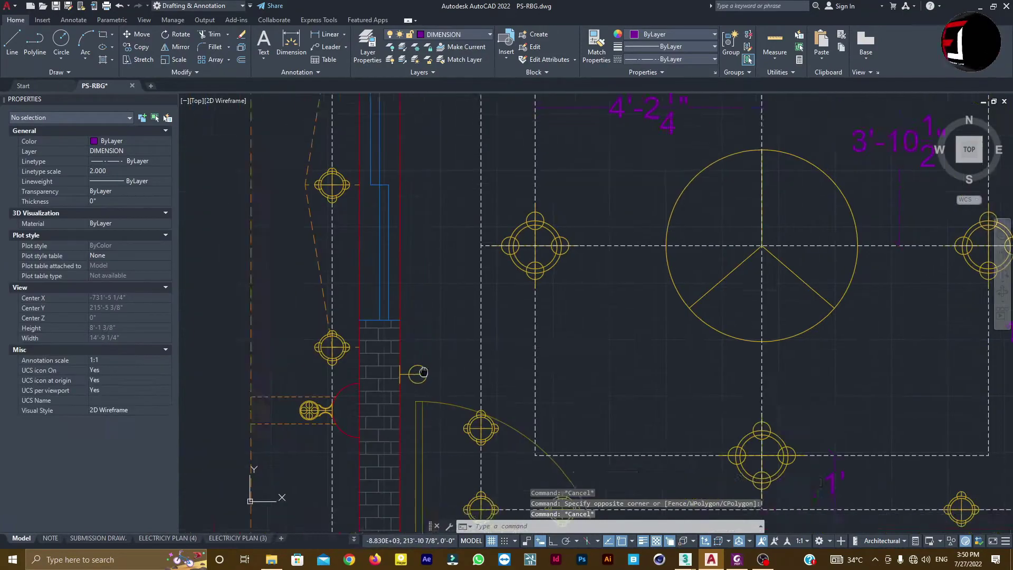
scroll(475, 317, "up", 2)
scroll(528, 316, "down", 1)
mouse_move(475, 317)
middle_mouse_down()
mouse_move(567, 316)
mouse_move(621, 357)
middle_mouse_up()
scroll(567, 316, "down", 3)
scroll(566, 187, "up", 4)
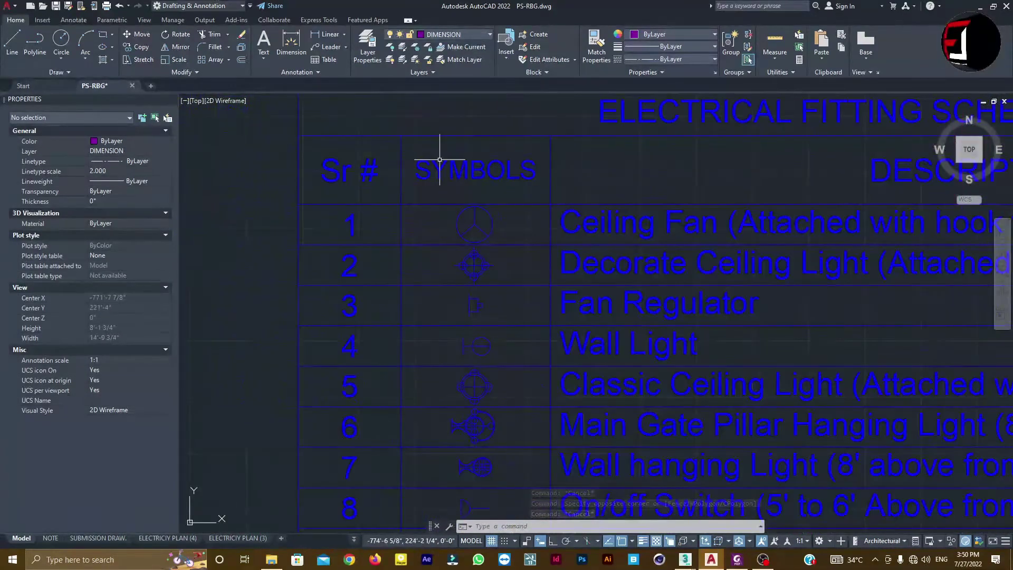
scroll(531, 219, "up", 2)
scroll(496, 318, "down", 2)
scroll(496, 318, "up", 2)
scroll(526, 194, "up", 4)
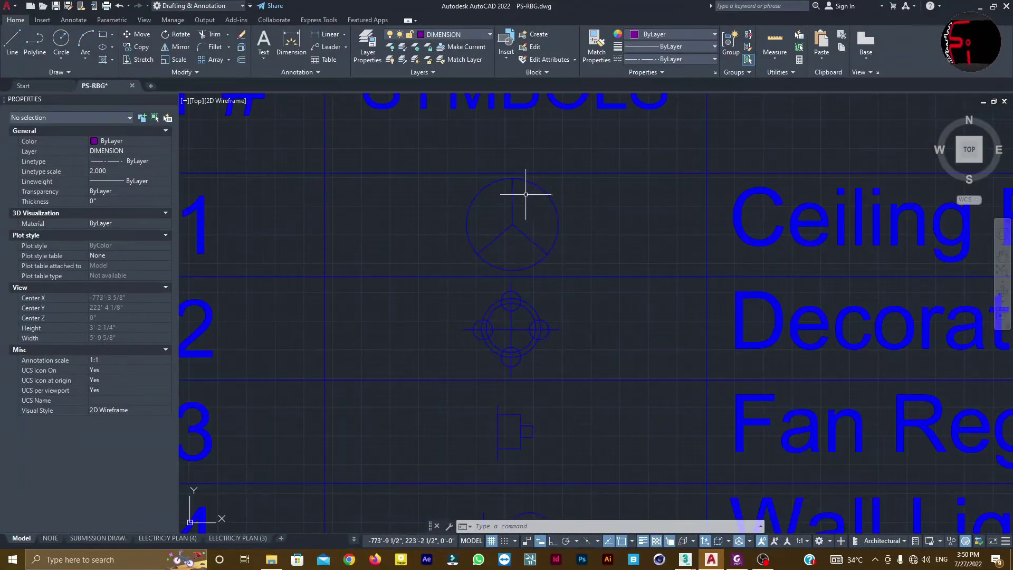
scroll(496, 246, "down", 3)
scroll(502, 357, "down", 5)
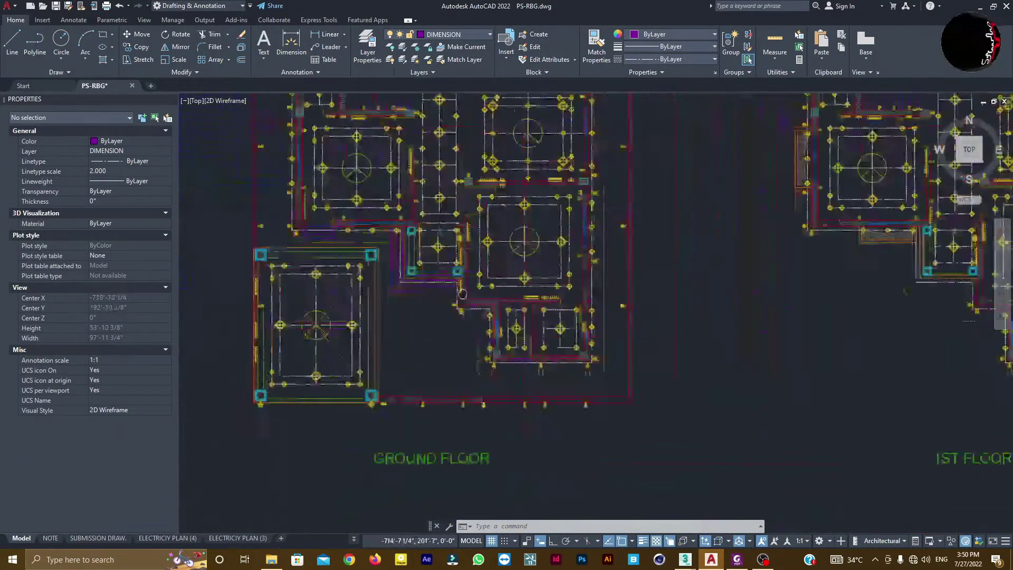
Move from the ground-floor lighting plan over to the septic tank plan area
middle_click_drag(502, 357, 247, 425)
scroll(718, 364, "down", 4)
scroll(456, 242, "down", 5)
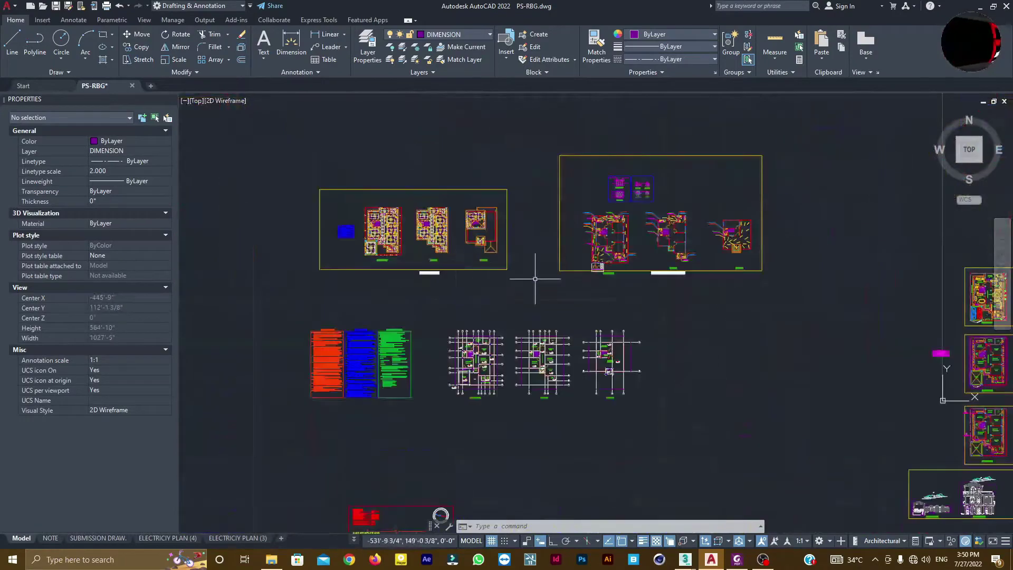
scroll(537, 274, "up", 3)
scroll(561, 356, "up", 2)
scroll(503, 219, "up", 2)
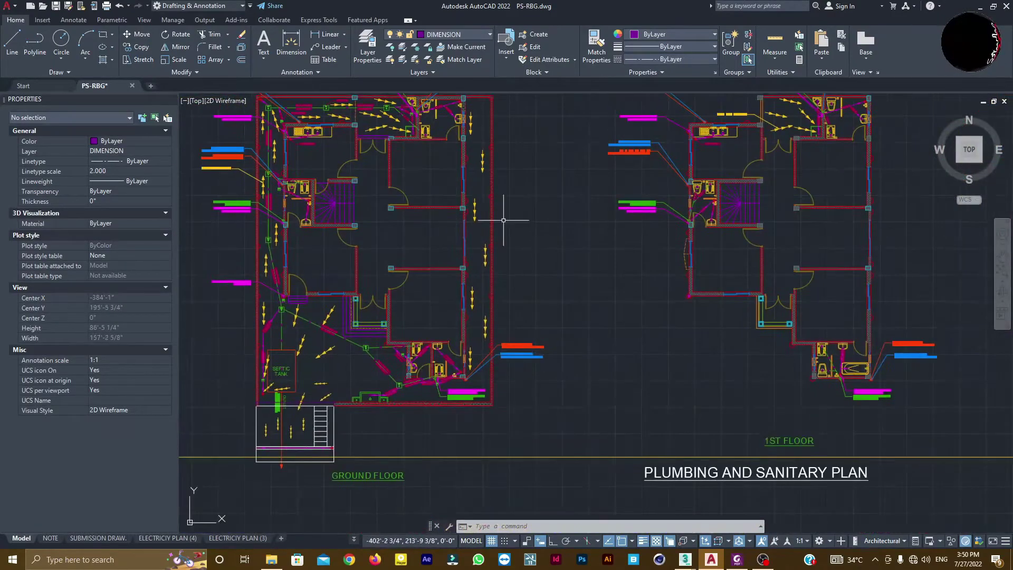
middle_click_drag(503, 219, 693, 321)
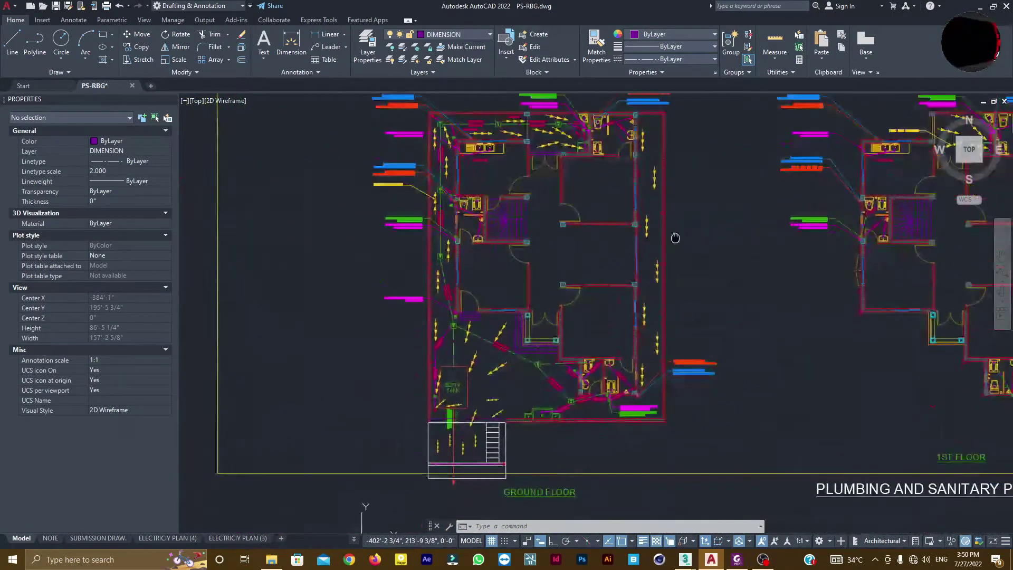
scroll(419, 140, "up", 4)
scroll(503, 402, "up", 4)
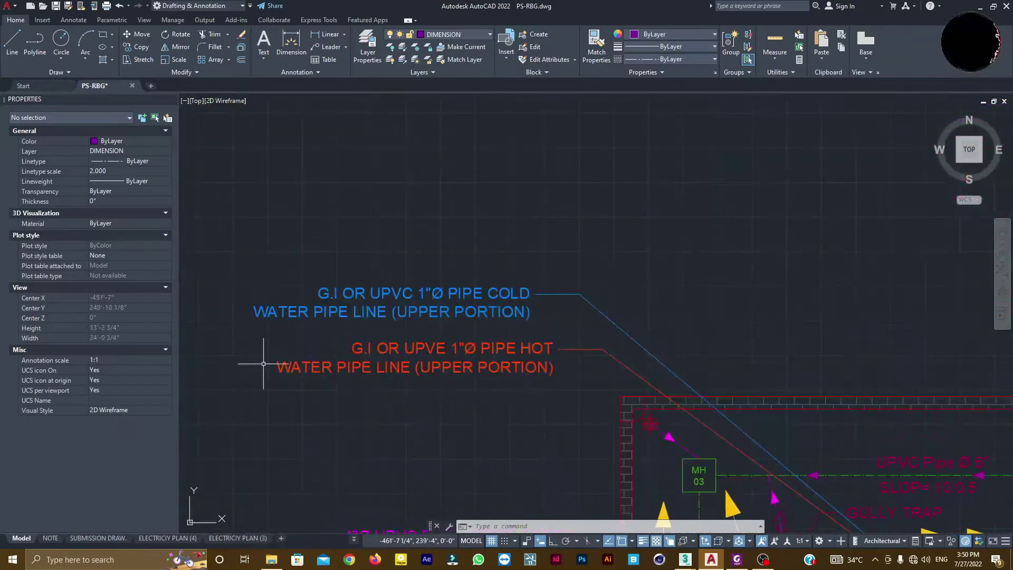
Zoom in on the waste, cold and hot water pipe labels
middle_click_drag(628, 415, 583, 290)
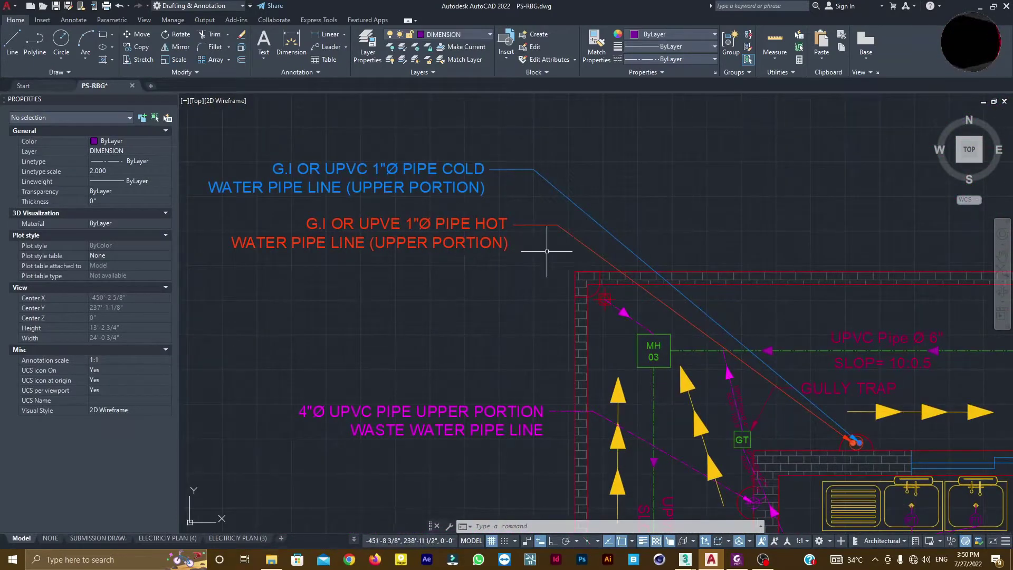
scroll(353, 214, "up", 1)
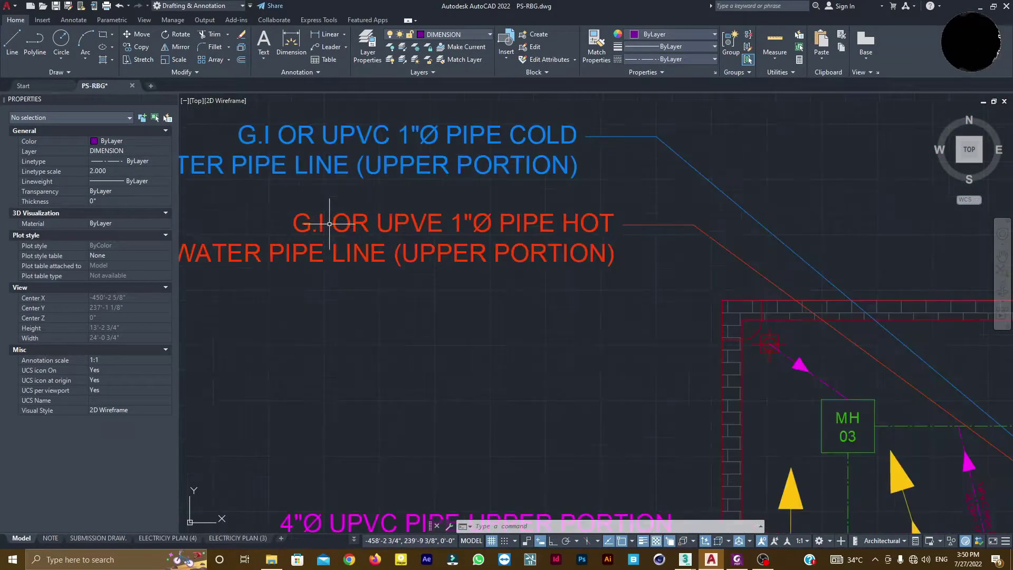
scroll(386, 206, "up", 1)
middle_click_drag(386, 206, 502, 293)
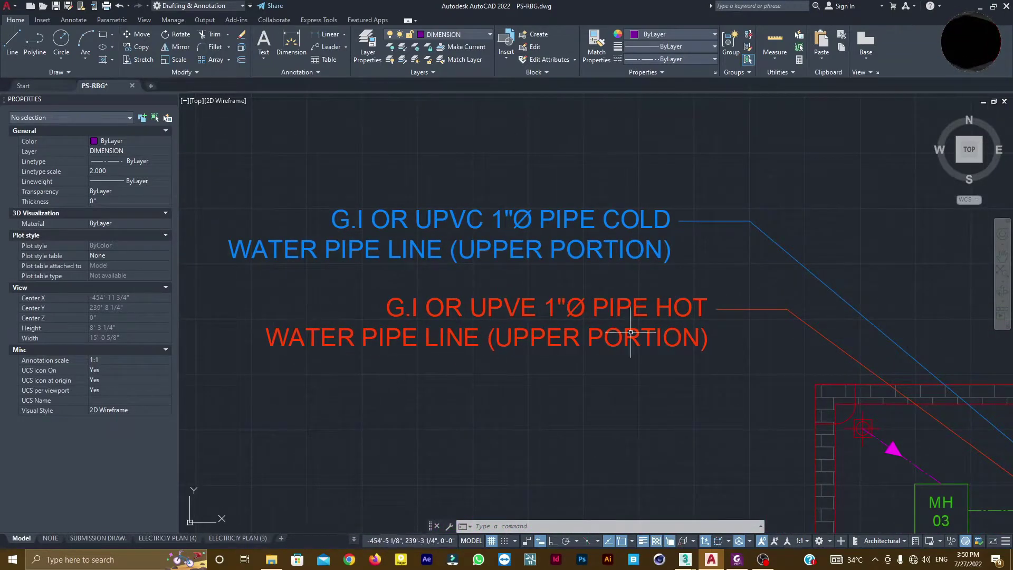
scroll(552, 240, "down", 2)
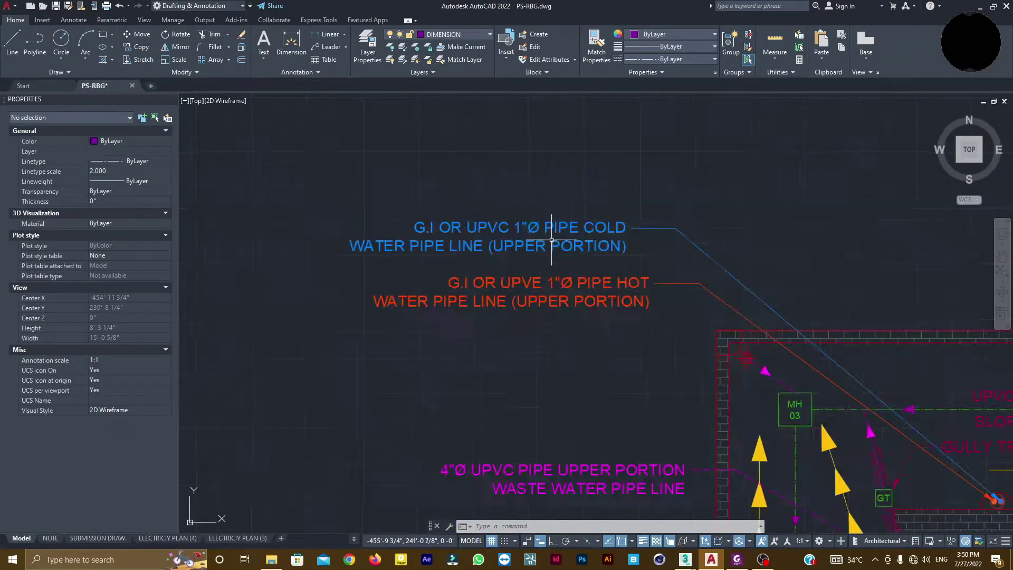
scroll(385, 227, "down", 2)
scroll(465, 211, "up", 2)
scroll(377, 200, "up", 2)
scroll(475, 211, "down", 1)
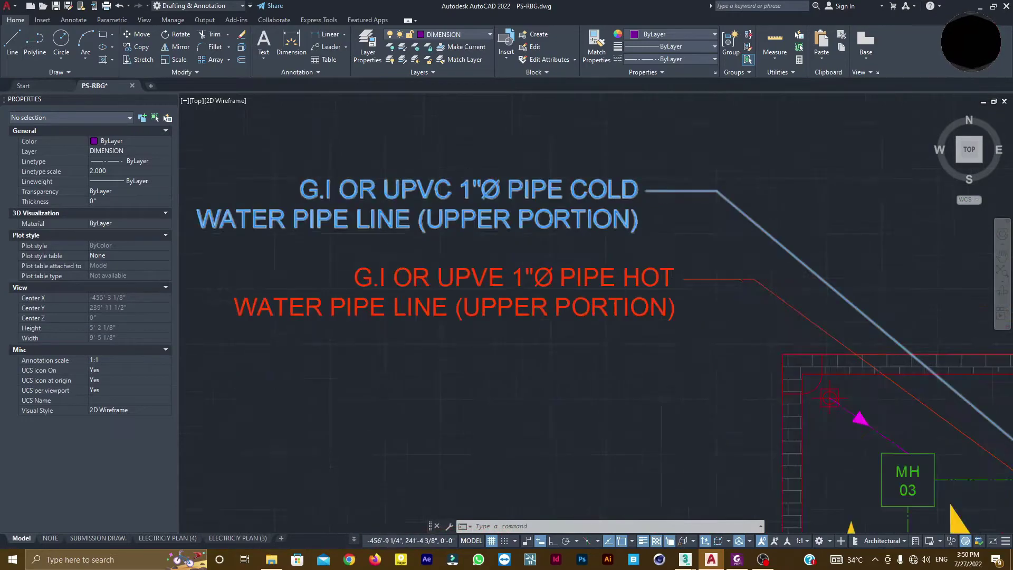
scroll(739, 357, "down", 2)
Inspect the MH 03 manhole, gully trap GT and MH 02
middle_click_drag(740, 357, 570, 208)
scroll(570, 208, "up", 2)
scroll(575, 208, "up", 1)
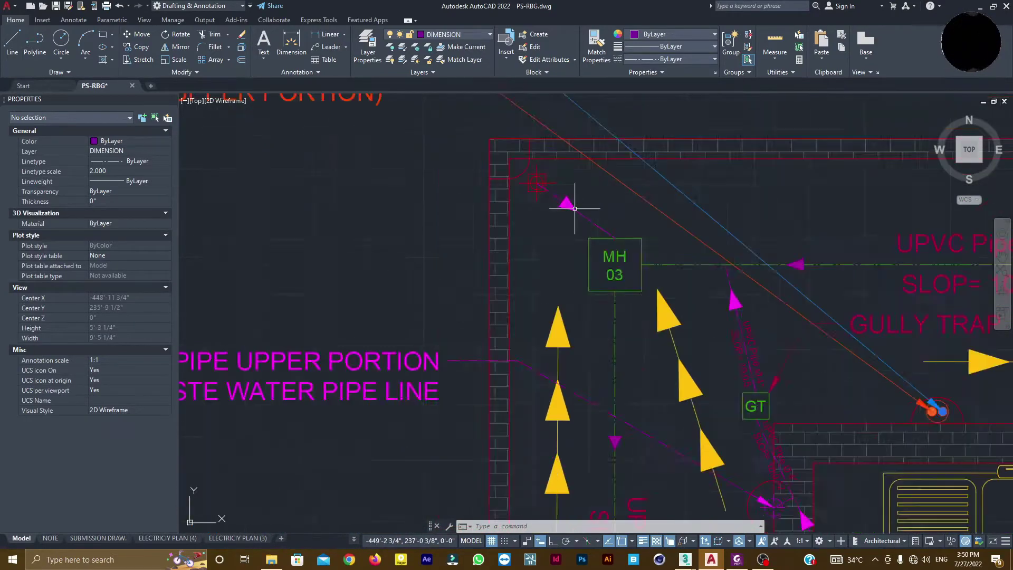
scroll(574, 208, "down", 4)
scroll(739, 238, "up", 1)
scroll(344, 293, "up", 3)
middle_click_drag(345, 293, 399, 308)
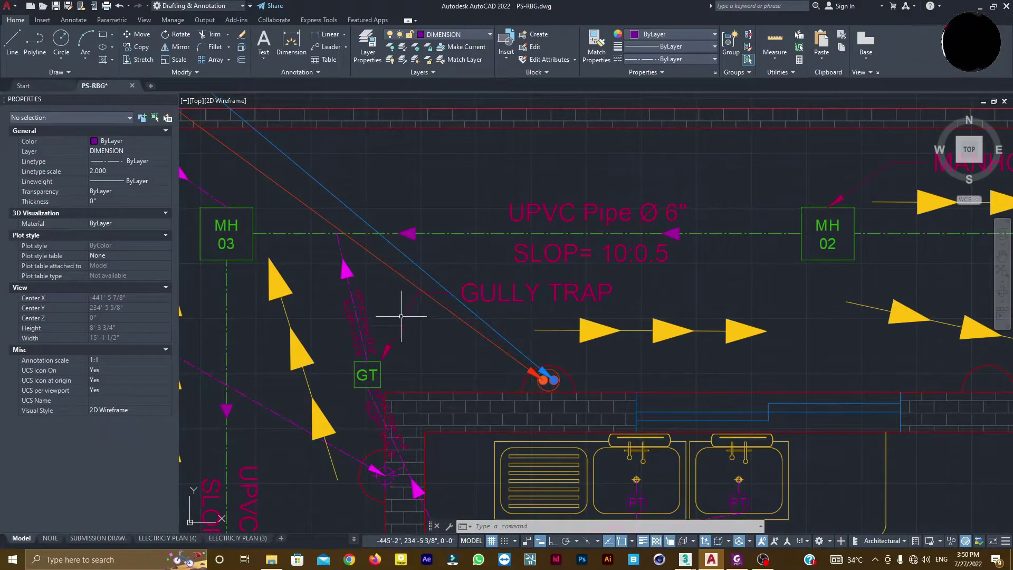
Zoom out to show the whole bathroom plumbing plan
middle_click_drag(396, 391, 482, 296)
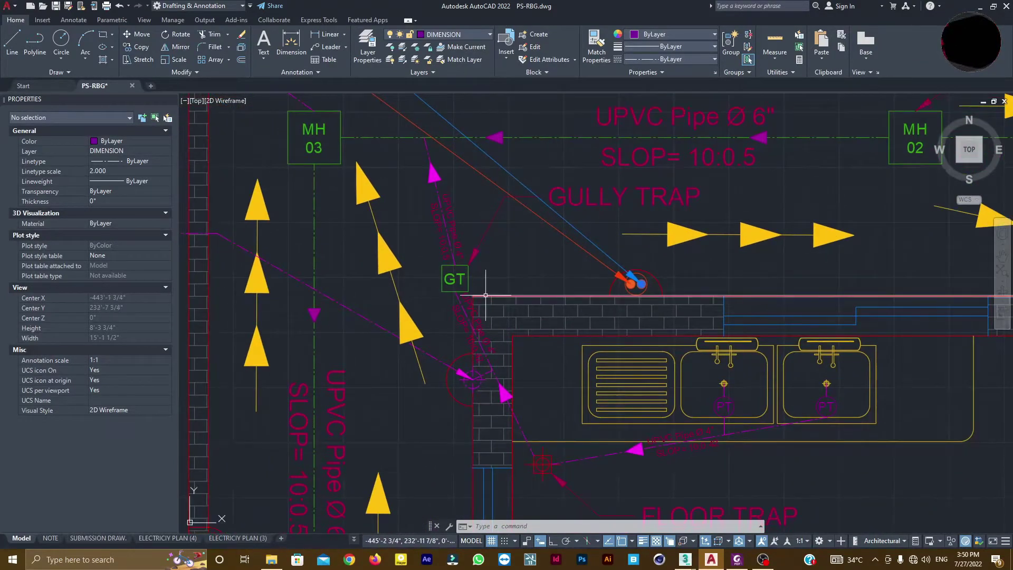
scroll(515, 373, "down", 3)
scroll(516, 373, "up", 1)
scroll(453, 328, "up", 3)
Pan down the plumbing sheet to inspect the septic tank
scroll(452, 328, "down", 3)
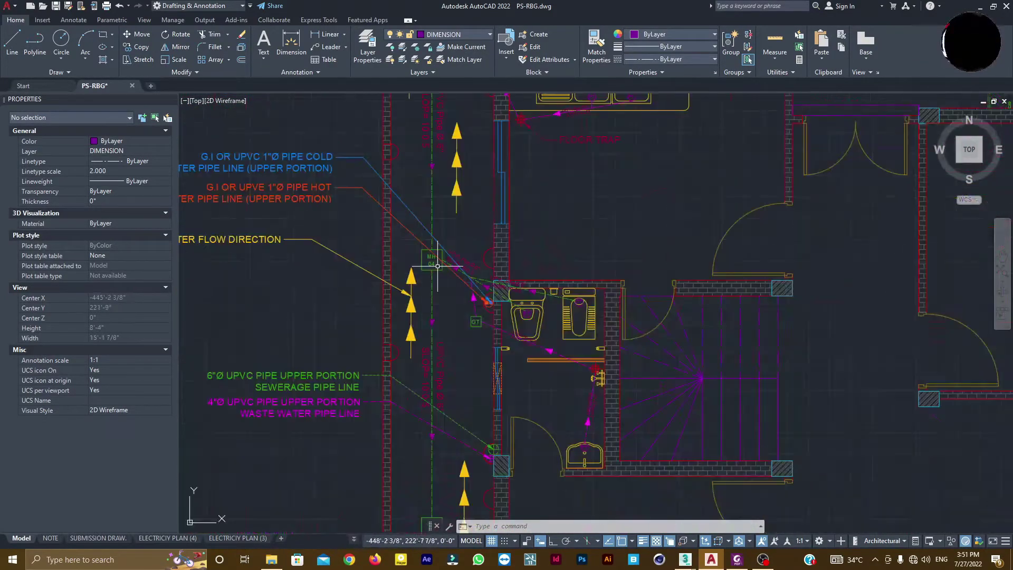
middle_click_drag(435, 420, 428, 90)
middle_click_drag(448, 327, 446, 153)
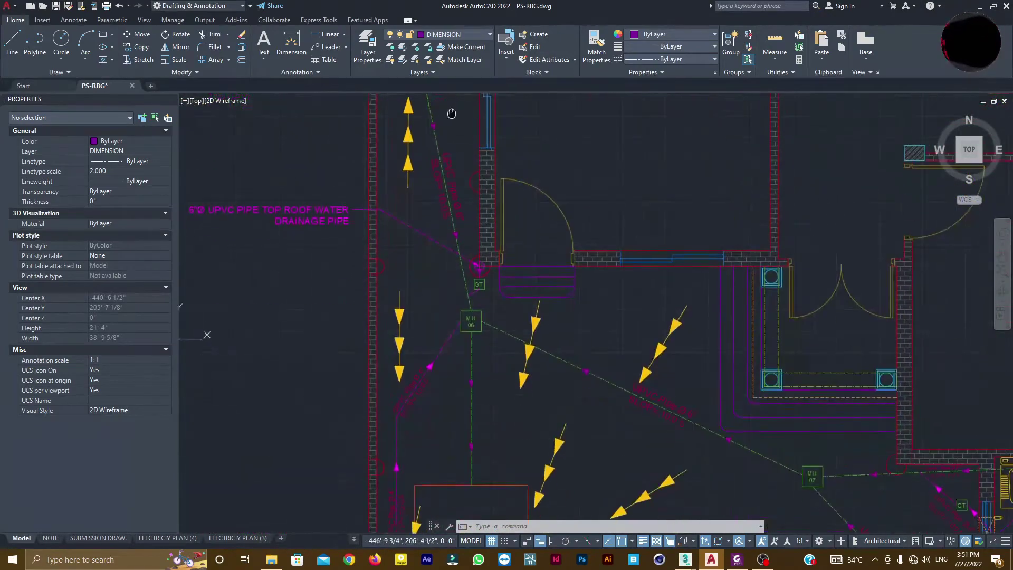
scroll(453, 346, "up", 3)
middle_click_drag(453, 346, 441, 118)
scroll(489, 356, "down", 2)
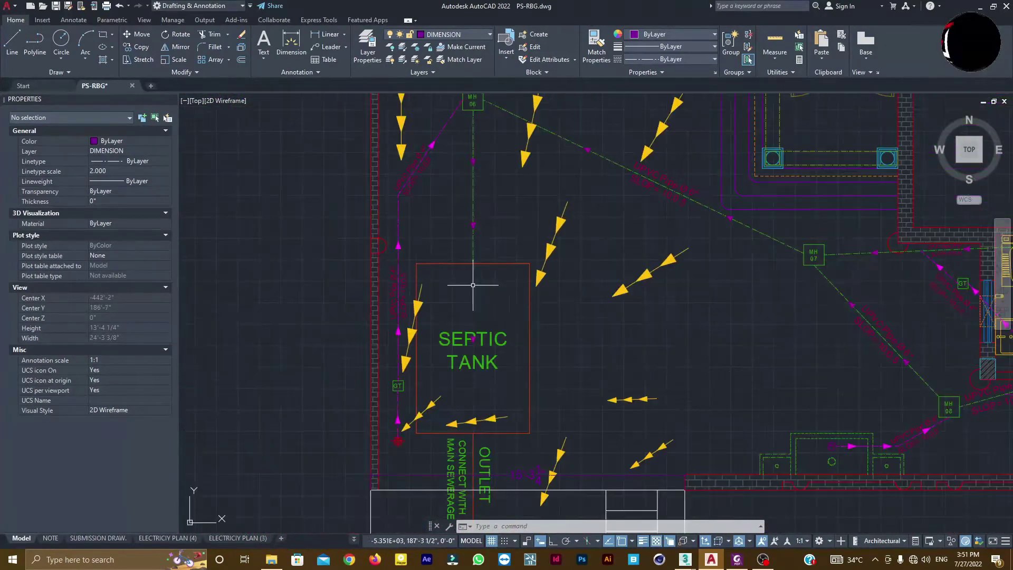
scroll(468, 287, "down", 1)
Center the bathroom plumbing plan with manholes MH 07 and MH 08 and their pipe labels
middle_click_drag(554, 349, 477, 326)
middle_click_drag(660, 328, 507, 237)
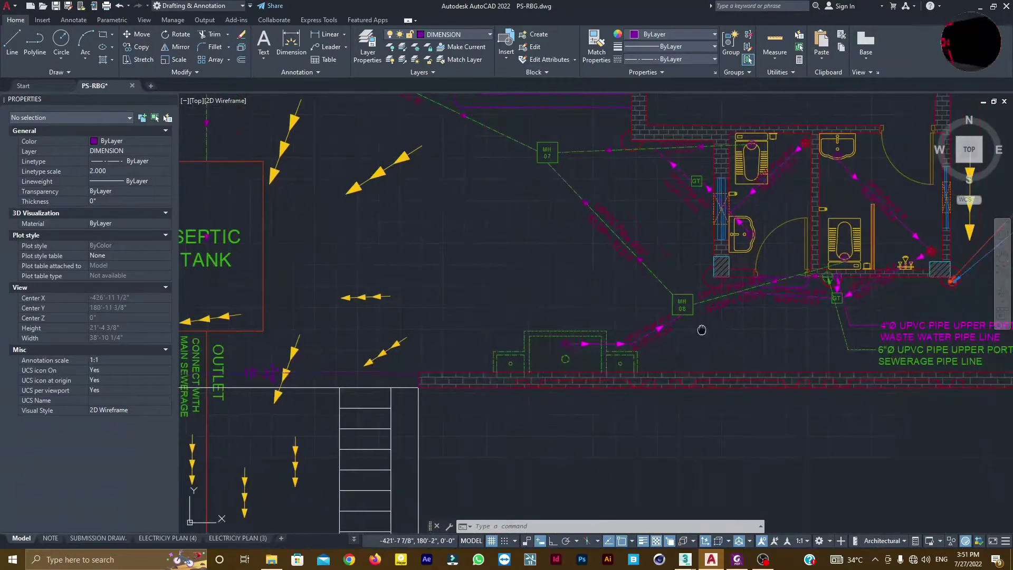
mouse_move(701, 328)
middle_mouse_down()
mouse_move(516, 452)
mouse_move(375, 463)
middle_mouse_up()
scroll(520, 248, "down", 5)
Pan across the 1st and 2nd floor plumbing plans toward the 1st-floor bathroom
middle_click_drag(521, 248, 475, 295)
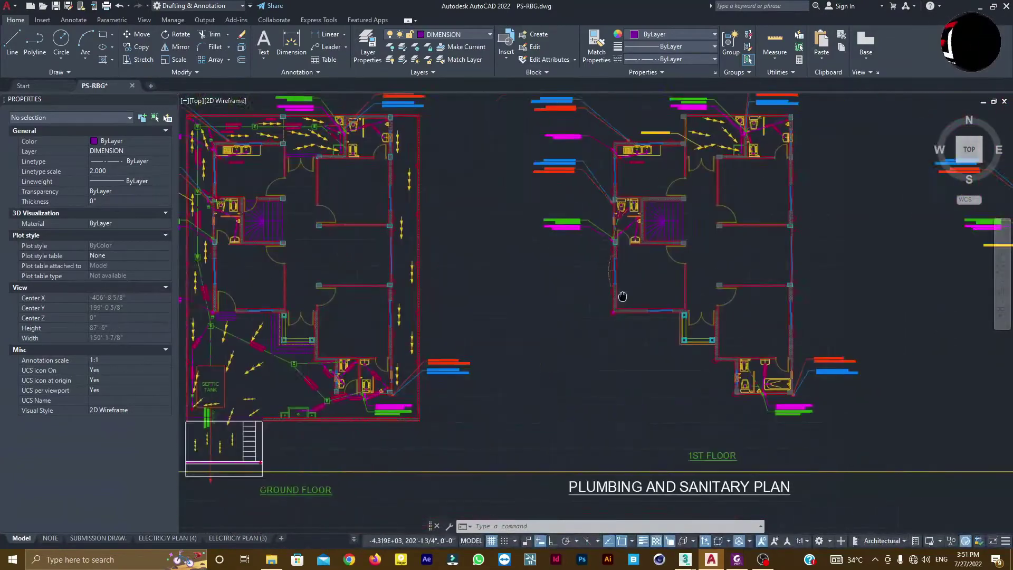
middle_click_drag(602, 352, 424, 352)
middle_click_drag(823, 320, 556, 266)
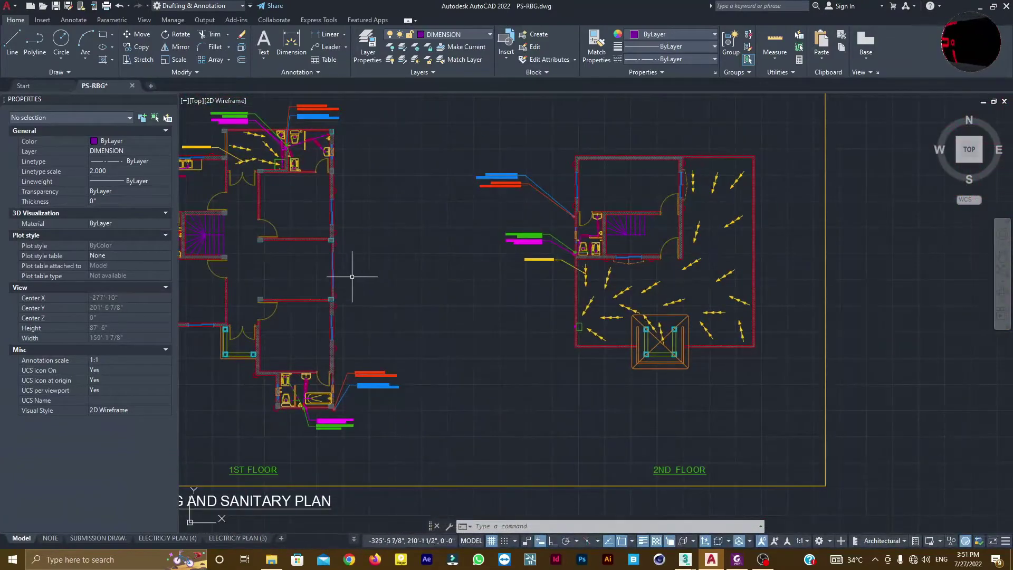
middle_click_drag(307, 250, 359, 293)
Zoom in and out around the 1st-floor bathroom and its surrounding plan
scroll(317, 158, "up", 4)
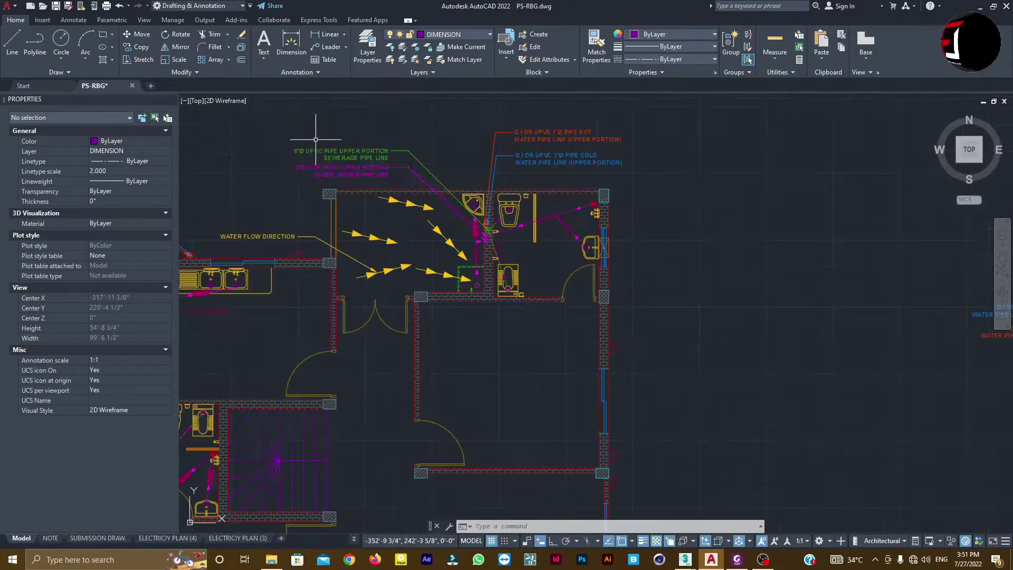
scroll(372, 214, "up", 2)
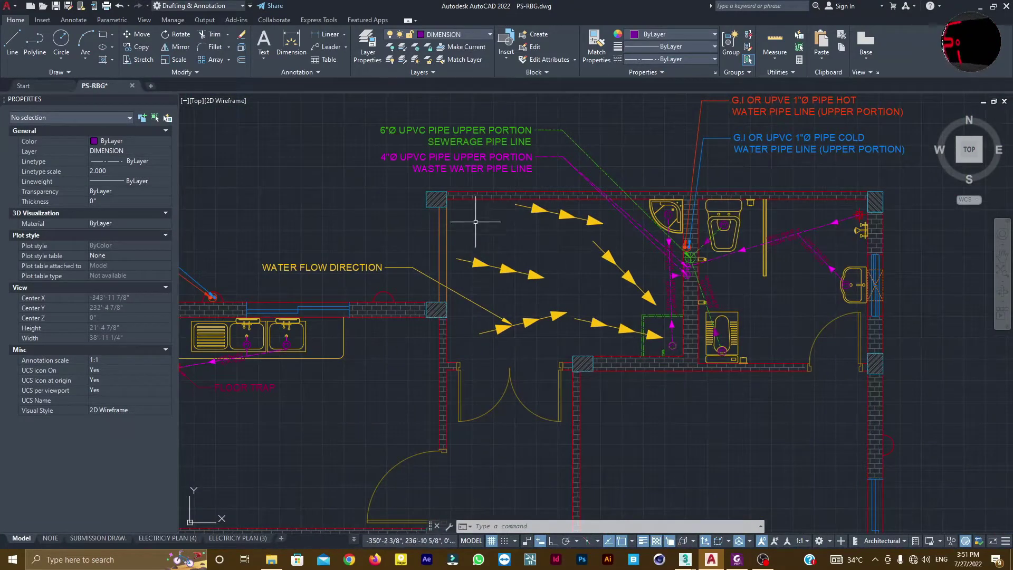
scroll(476, 221, "up", 4)
scroll(434, 215, "down", 4)
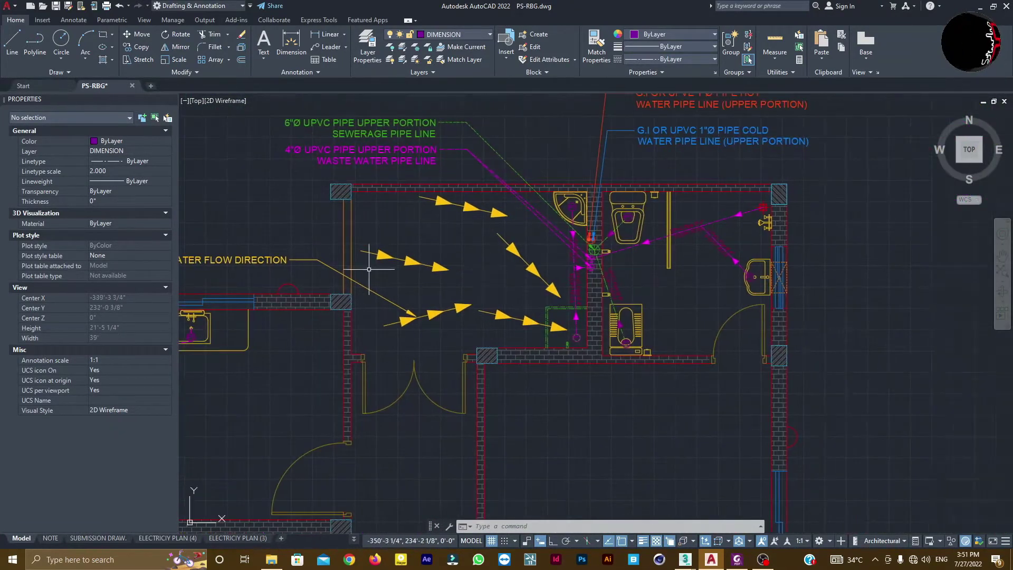
scroll(380, 257, "up", 2)
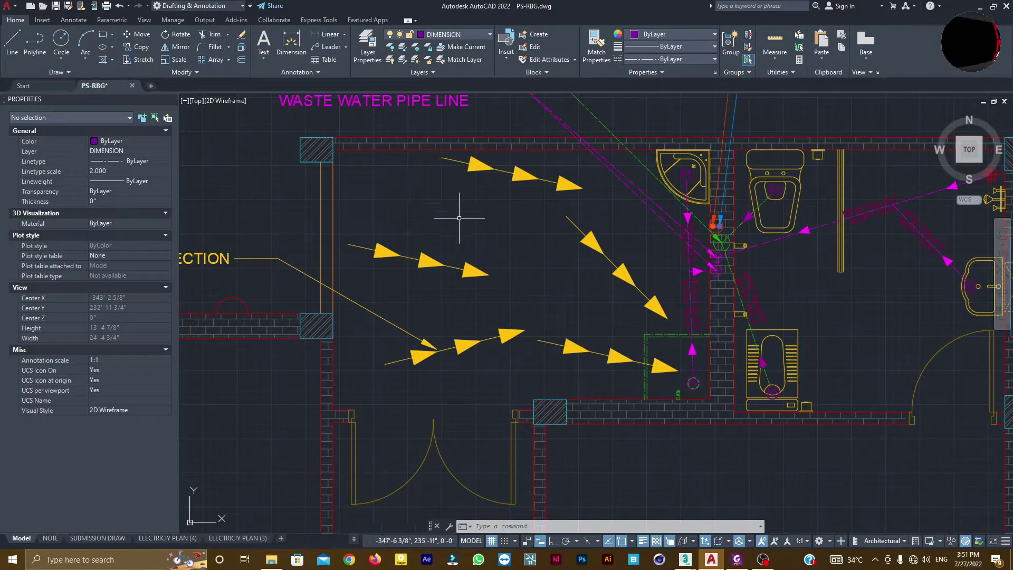
scroll(638, 343, "up", 4)
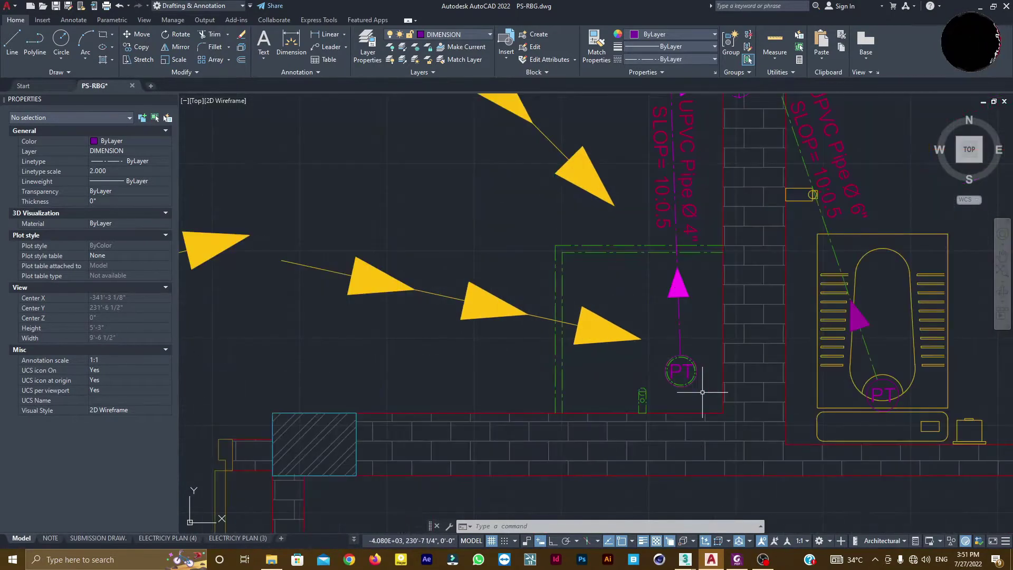
scroll(622, 340, "up", 2)
scroll(623, 340, "down", 3)
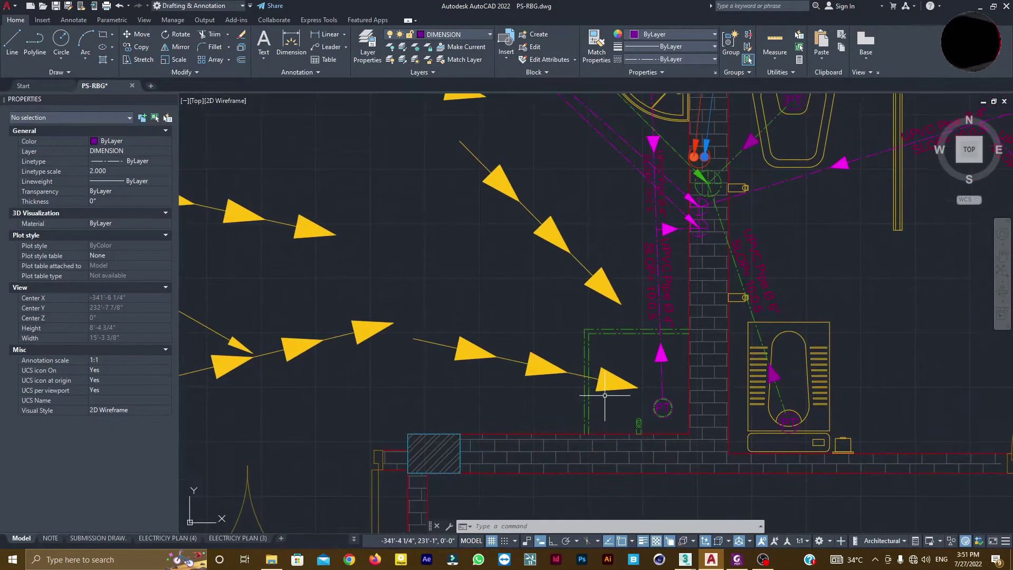
scroll(599, 395, "down", 1)
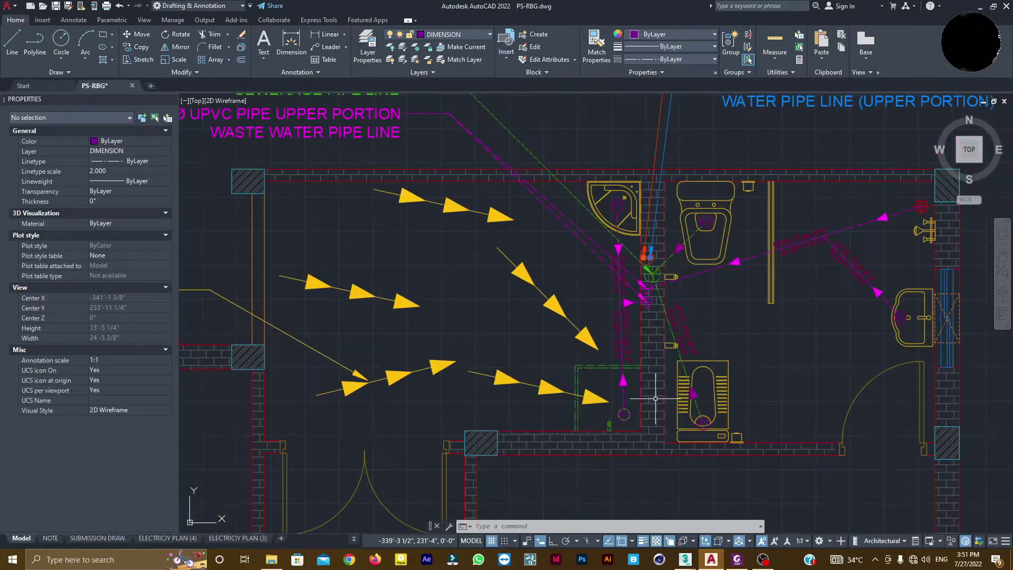
scroll(655, 398, "down", 4)
mouse_move(439, 381)
middle_mouse_down()
mouse_move(756, 175)
mouse_move(661, 259)
middle_mouse_up()
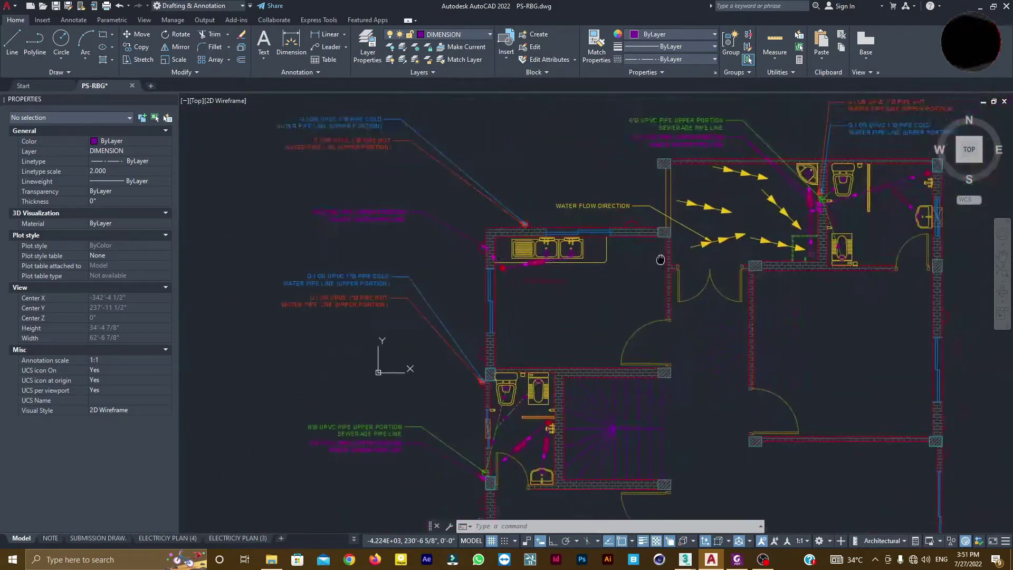
scroll(496, 295, "up", 2)
scroll(525, 299, "down", 5)
Bring the roof plan into view and position it in the viewport
middle_click_drag(524, 299, 362, 264)
scroll(593, 276, "up", 3)
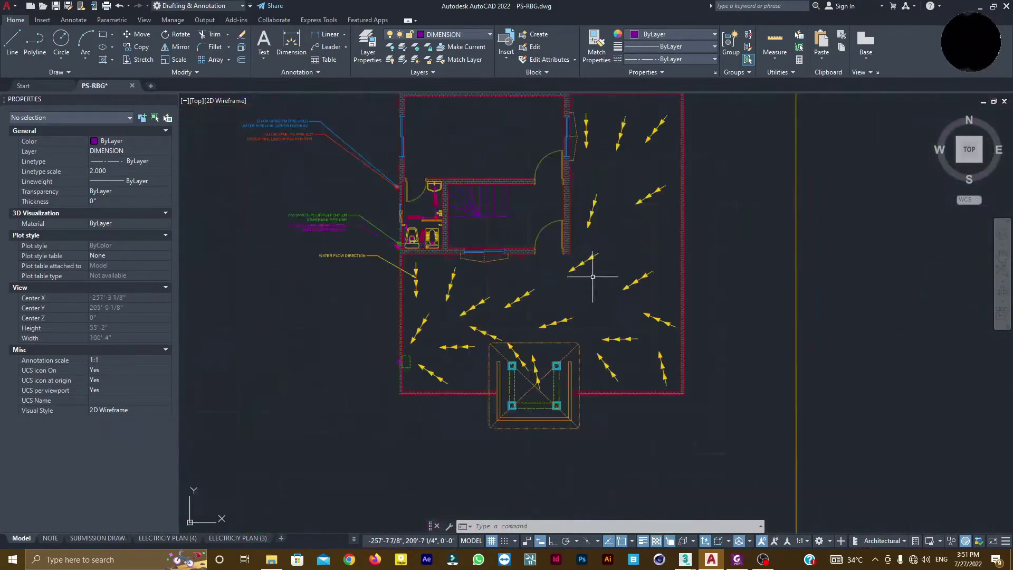
scroll(468, 346, "up", 3)
middle_click_drag(468, 346, 767, 285)
scroll(611, 298, "down", 3)
mouse_move(610, 299)
middle_mouse_down()
mouse_move(482, 267)
mouse_move(567, 285)
middle_mouse_up()
scroll(586, 268, "up", 2)
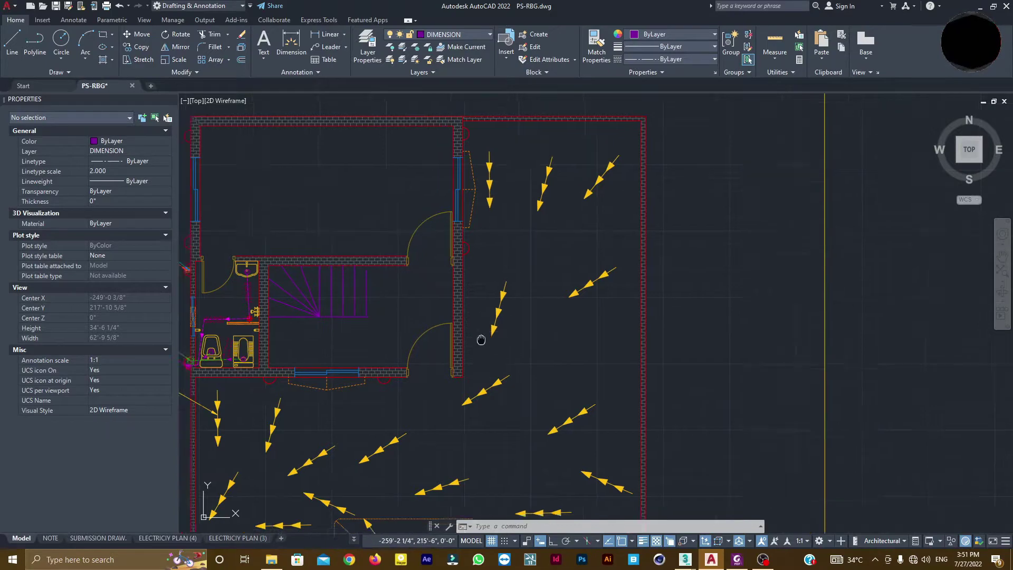
Examine the roof drainage arrows and drain outlet, then zoom out to the notes tables
middle_click_drag(482, 339, 612, 240)
mouse_move(649, 210)
middle_mouse_down()
mouse_move(581, 294)
mouse_move(652, 145)
middle_mouse_up()
scroll(615, 275, "up", 4)
scroll(633, 140, "down", 4)
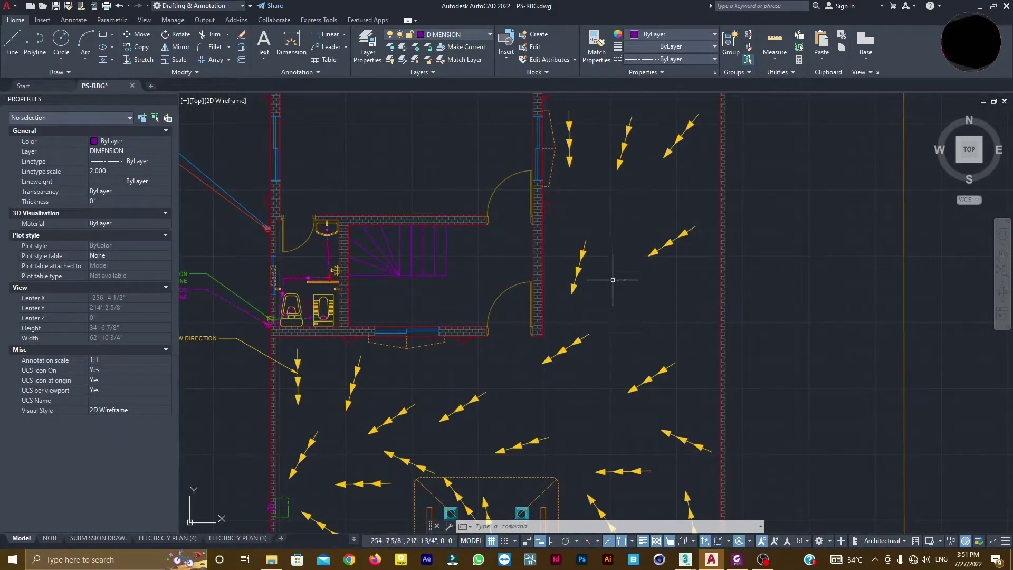
middle_click_drag(612, 280, 713, 154)
scroll(390, 403, "up", 4)
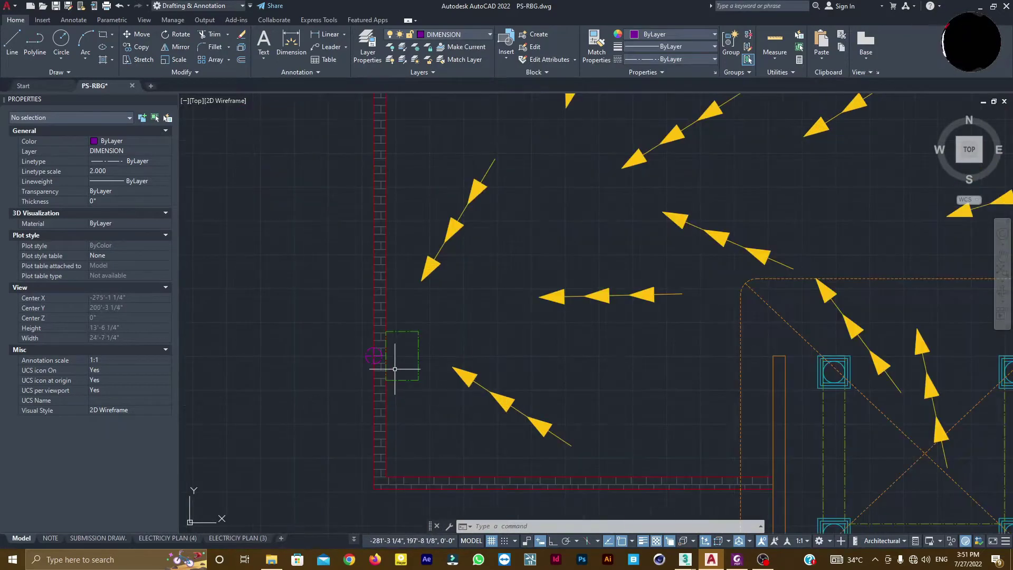
scroll(396, 371, "up", 2)
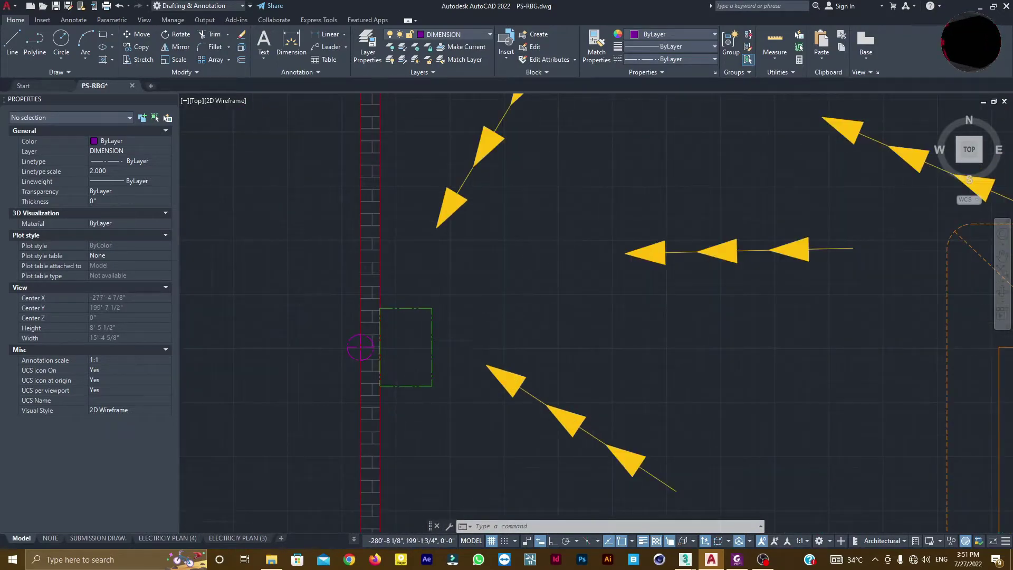
scroll(360, 347, "down", 5)
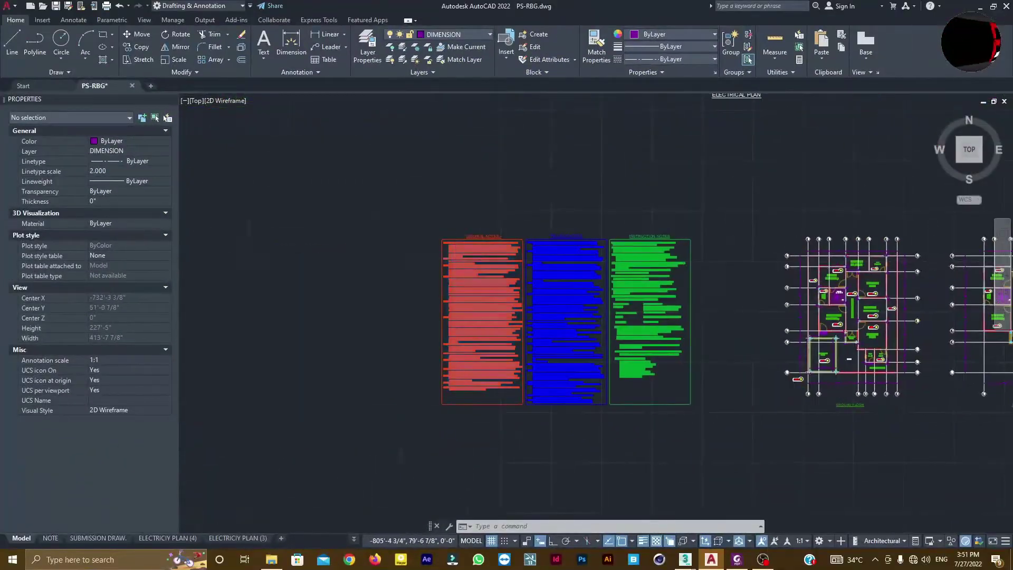
Read the GENERAL, PROJECT and INSTRUCTION NOTES, then pan to the electrical plan's kitchen and bedrooms
scroll(521, 226, "up", 2)
scroll(477, 256, "up", 2)
scroll(442, 244, "up", 1)
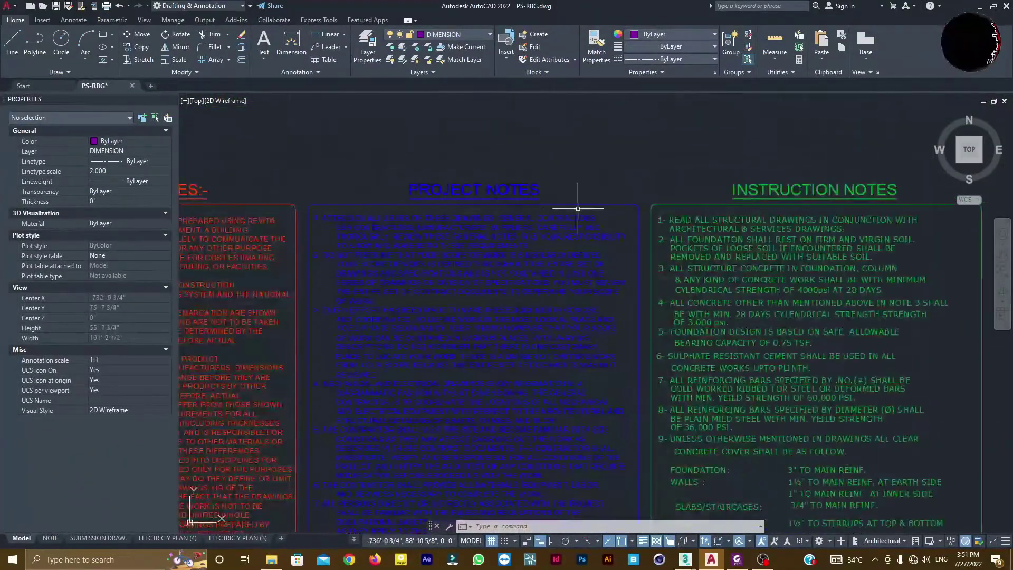
scroll(837, 219, "up", 2)
scroll(426, 310, "down", 5)
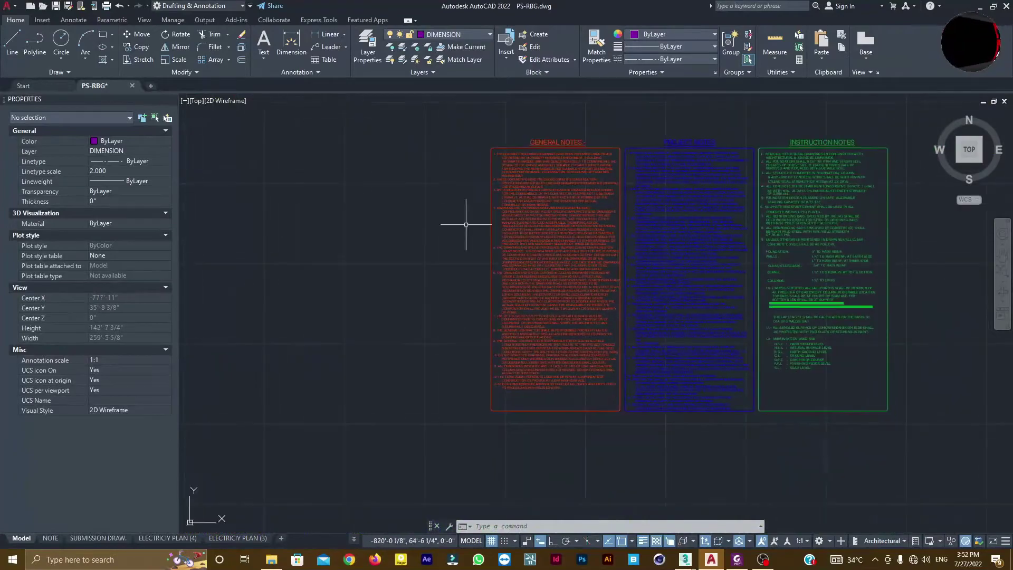
scroll(549, 176, "up", 2)
middle_click_drag(579, 314, 323, 296)
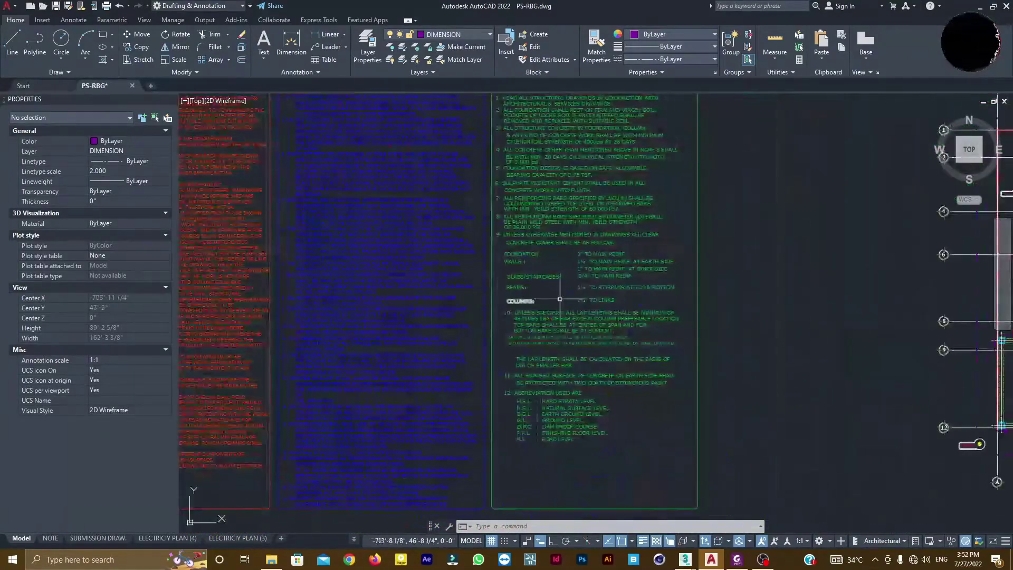
mouse_move(560, 299)
middle_mouse_down()
mouse_move(588, 305)
mouse_move(429, 340)
middle_mouse_up()
Zoom in on the kitchen, laundry, bath and bedroom switch points
middle_click_drag(645, 324, 466, 389)
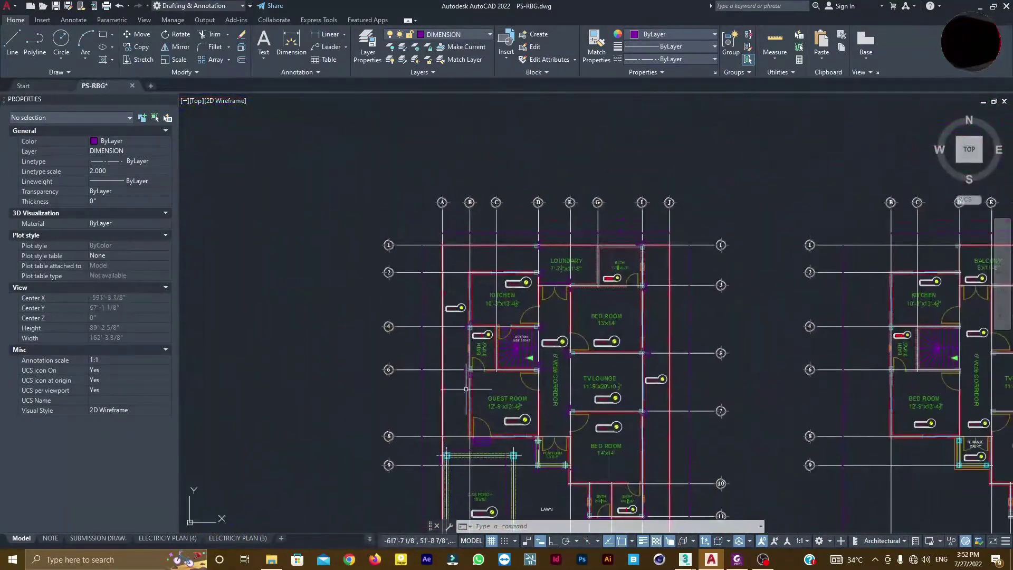
scroll(476, 283, "up", 2)
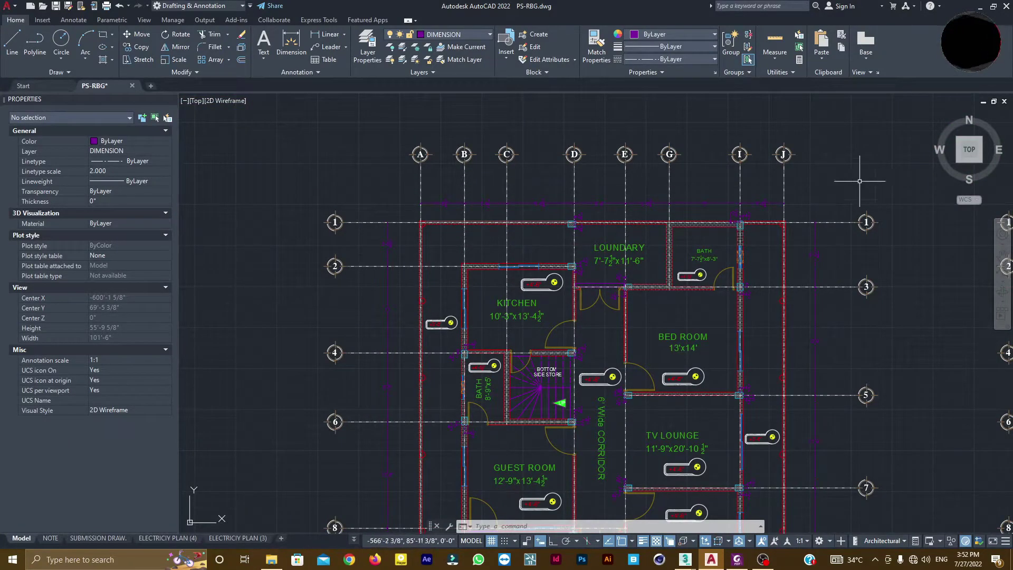
scroll(462, 196, "up", 4)
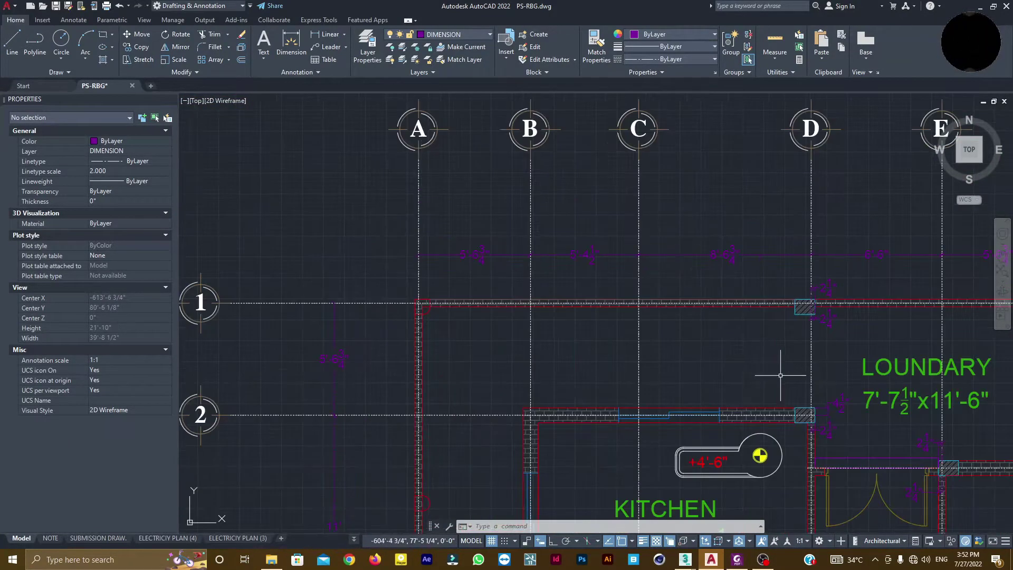
middle_click_drag(780, 375, 561, 236)
Pan up over more rooms, then zoom out to the entire drawing set
scroll(581, 246, "down", 2)
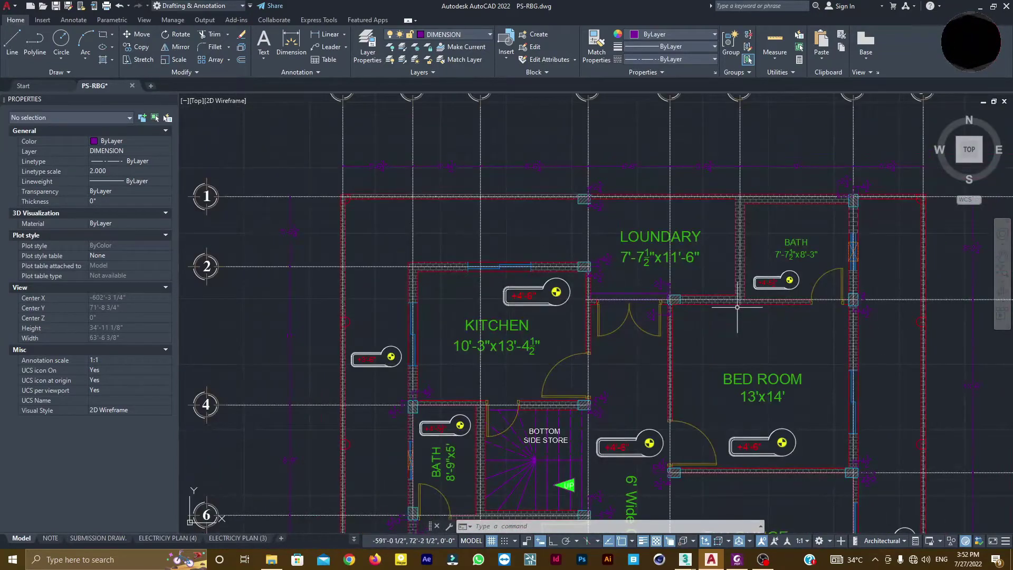
middle_click_drag(744, 268, 725, 165)
scroll(575, 232, "down", 2)
scroll(497, 258, "up", 4)
Pan across the four elevations to the left elevation and section
scroll(497, 257, "down", 9)
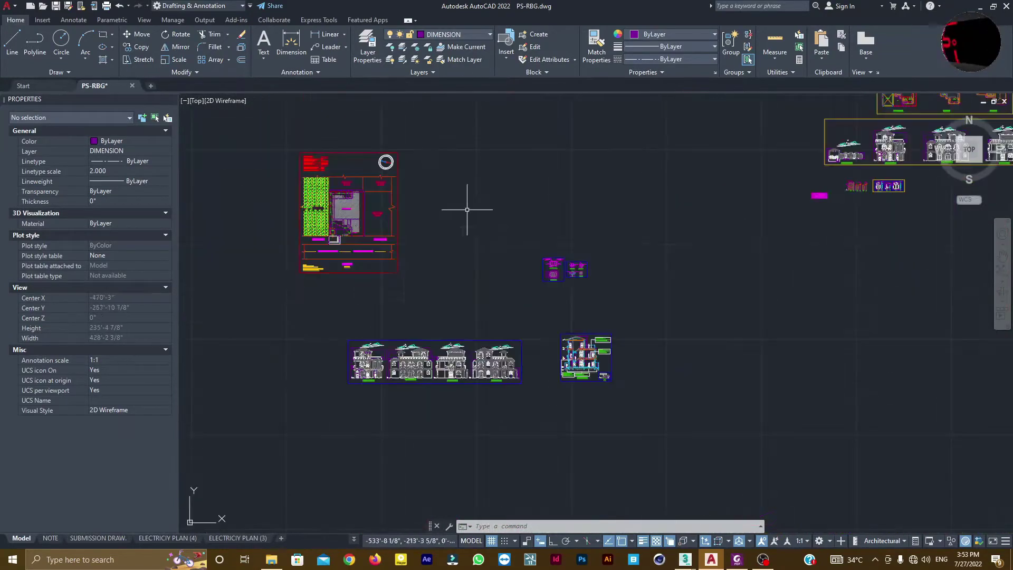
scroll(360, 357, "up", 3)
scroll(322, 362, "up", 2)
middle_click_drag(322, 362, 216, 362)
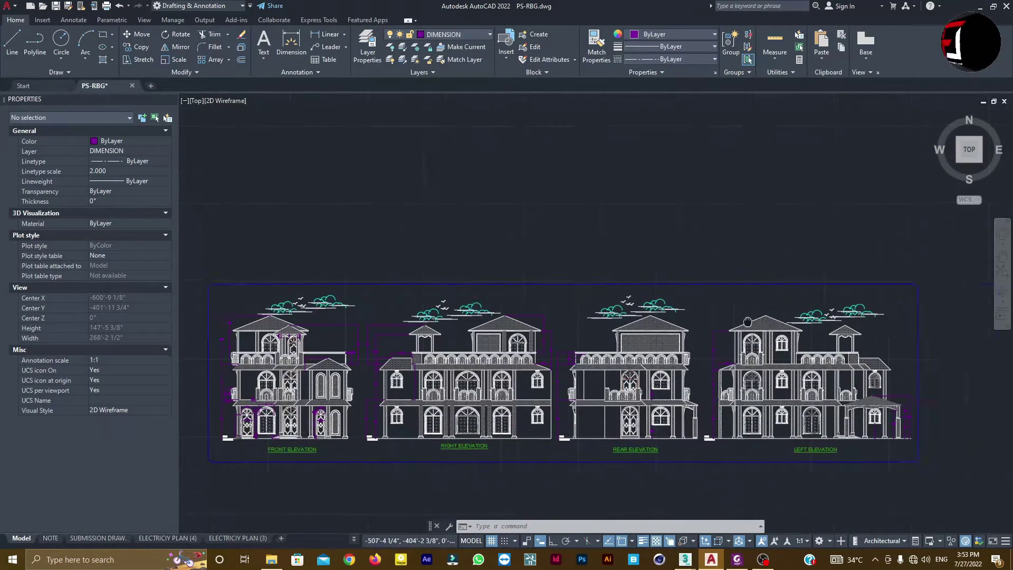
middle_click_drag(686, 364, 227, 364)
scroll(747, 320, "down", 2)
scroll(615, 332, "down", 2)
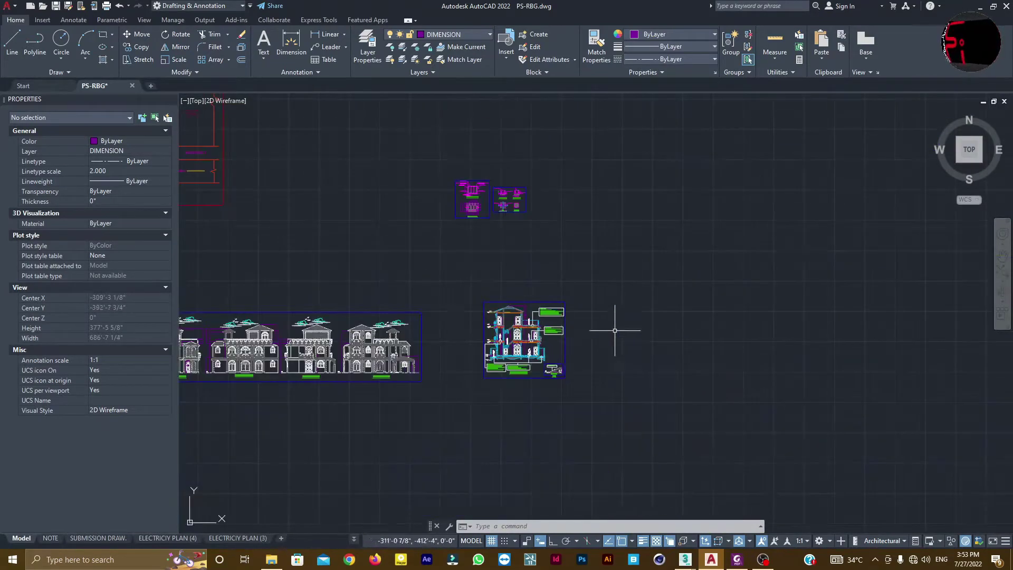
scroll(548, 327, "up", 1)
scroll(401, 133, "down", 2)
Center C-SECTION SB-SB and its note boxes
middle_click_drag(400, 133, 357, 401)
scroll(555, 369, "up", 2)
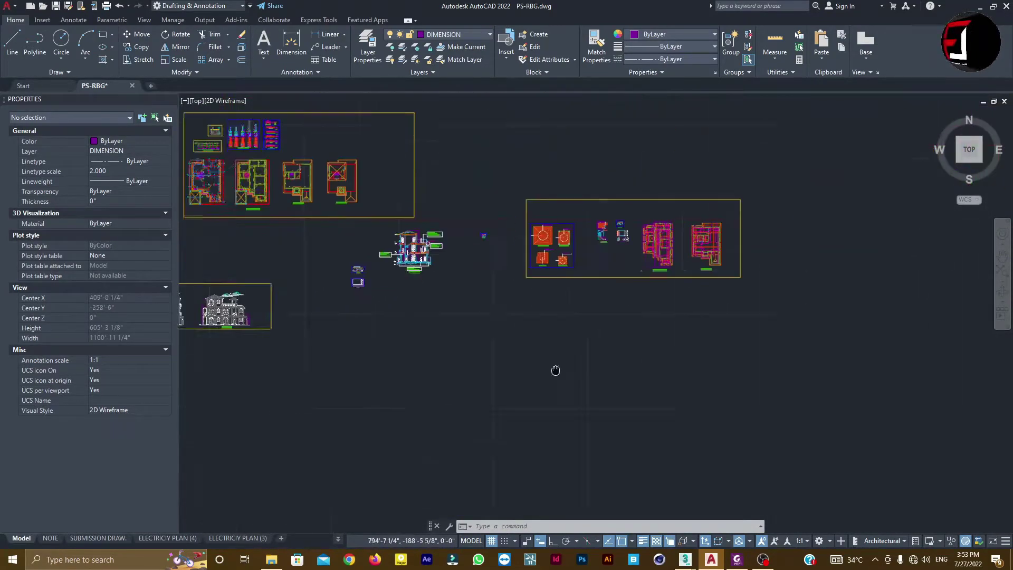
scroll(302, 272, "up", 3)
scroll(302, 272, "up", 5)
mouse_move(302, 272)
middle_mouse_down()
mouse_move(343, 153)
mouse_move(475, 164)
mouse_move(488, 268)
middle_mouse_up()
scroll(513, 343, "down", 3)
Pan to the floor plan sheets and zoom into the C1 column layout plan
middle_click_drag(513, 343, 739, 369)
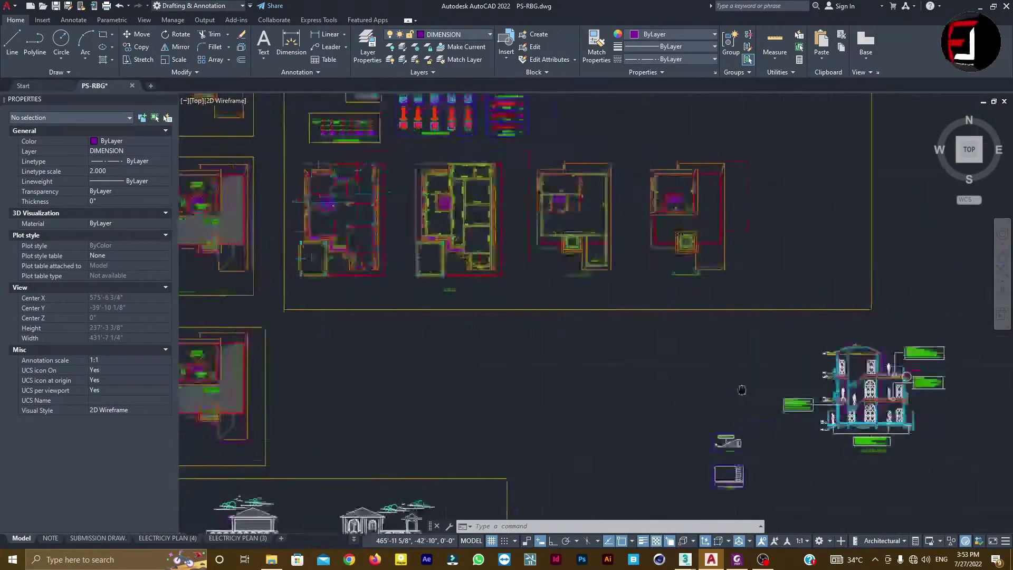
scroll(729, 322, "up", 2)
scroll(728, 323, "down", 3)
mouse_move(729, 323)
middle_mouse_down()
mouse_move(686, 470)
mouse_move(538, 464)
middle_mouse_up()
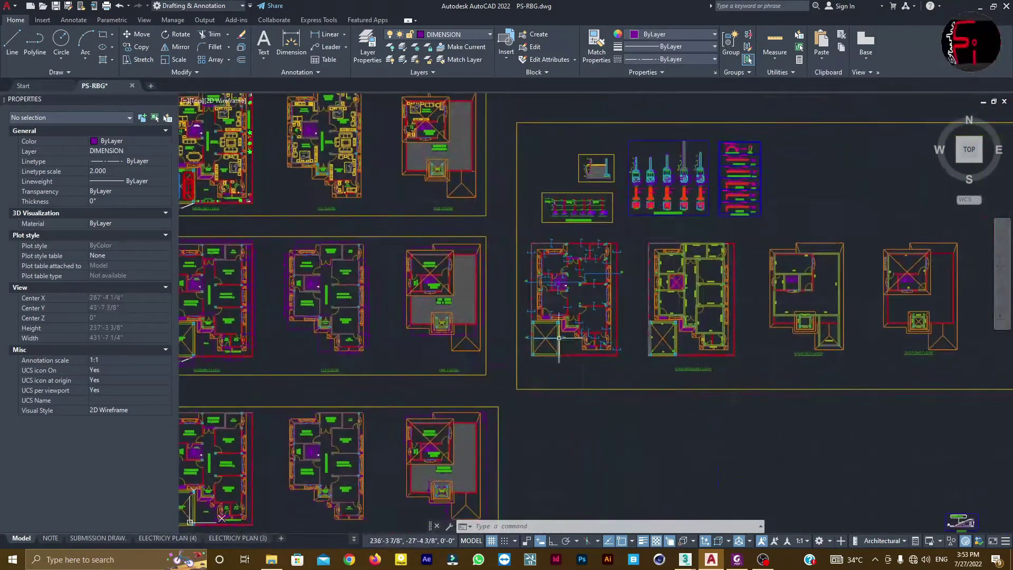
scroll(596, 283, "up", 4)
scroll(398, 226, "up", 1)
scroll(362, 215, "up", 2)
Zoom around the plan near the SB section marker
scroll(436, 267, "down", 3)
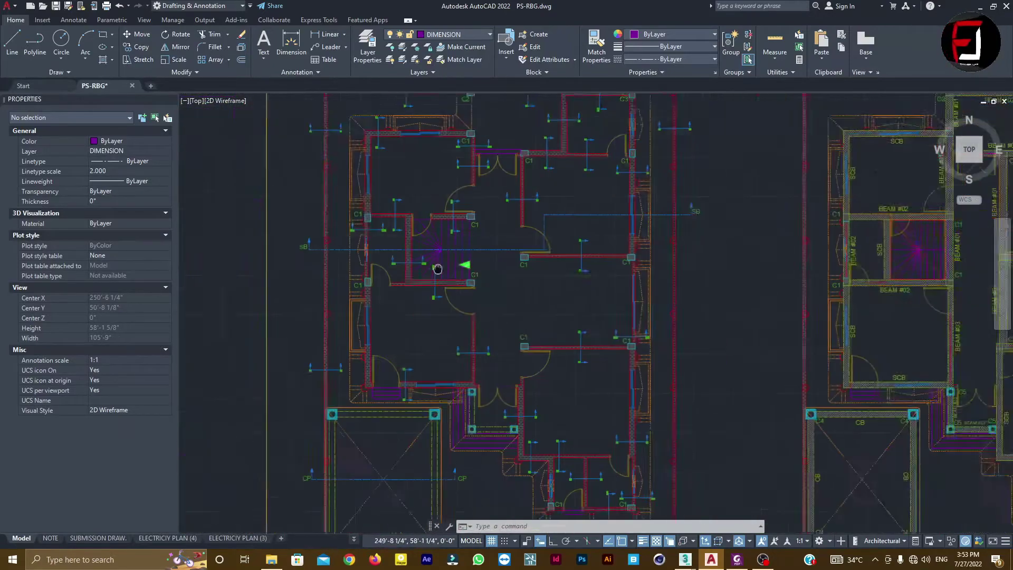
scroll(562, 220, "up", 4)
scroll(694, 269, "down", 3)
middle_click_drag(694, 262, 725, 266)
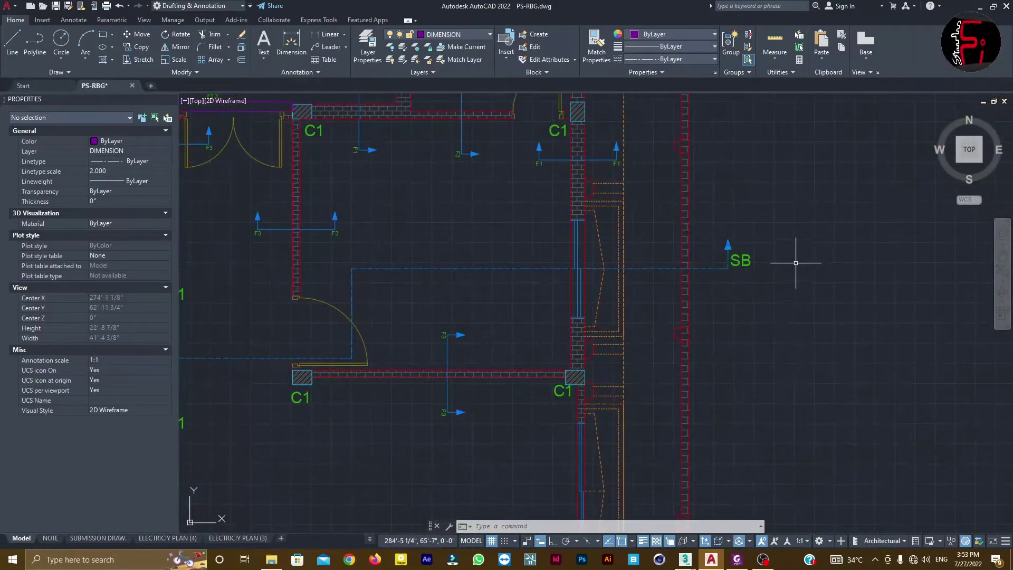
scroll(794, 264, "down", 1)
scroll(698, 258, "down", 3)
scroll(535, 262, "up", 3)
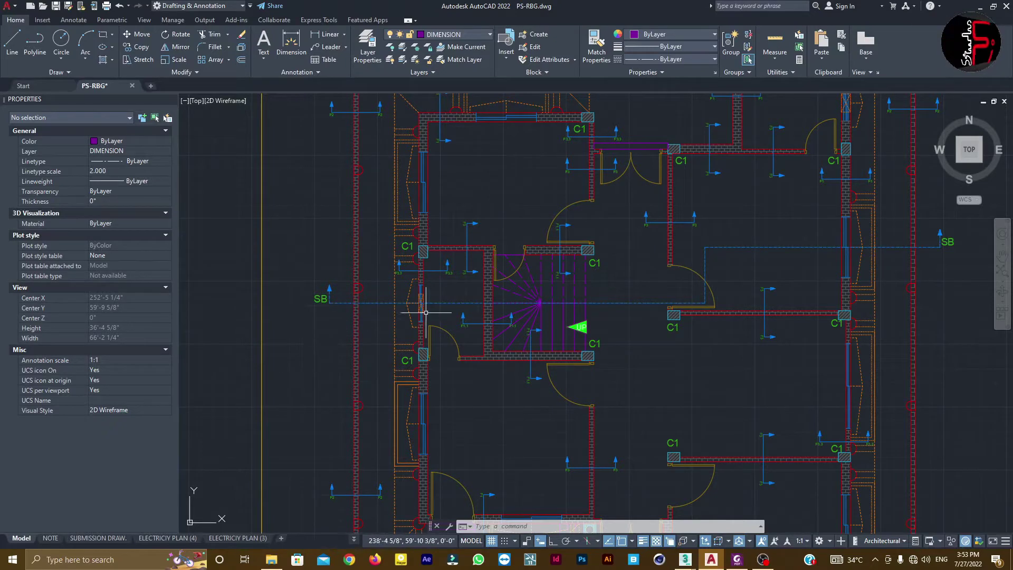
scroll(441, 311, "up", 4)
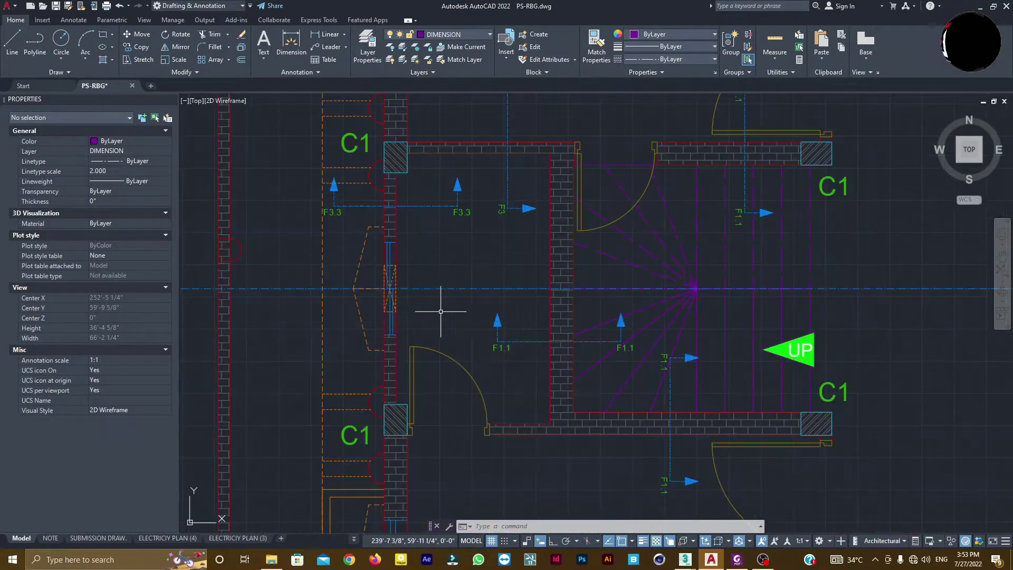
Inspect the stair wall and C1 columns, dismissing two accidental selection boxes
middle_click_drag(381, 279, 403, 276)
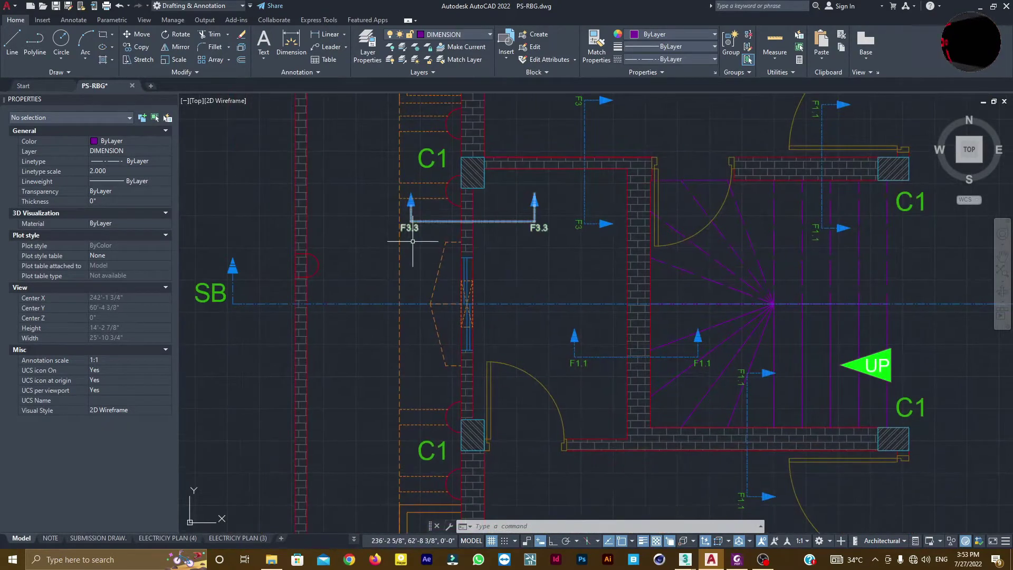
left_click(413, 240)
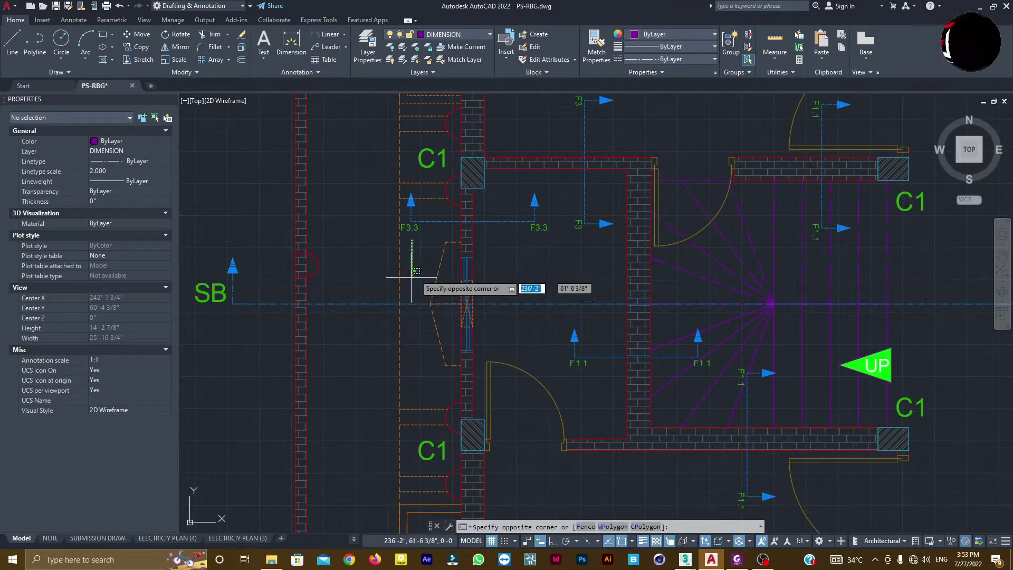
left_click(456, 323)
middle_click_drag(806, 334, 470, 323)
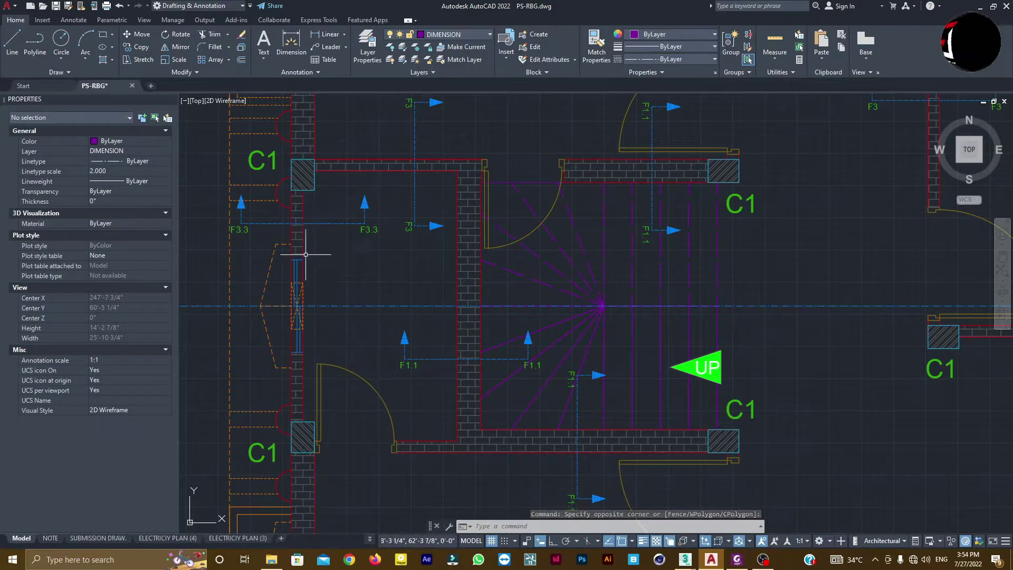
scroll(305, 256, "up", 2)
left_click(285, 213)
left_click(371, 229)
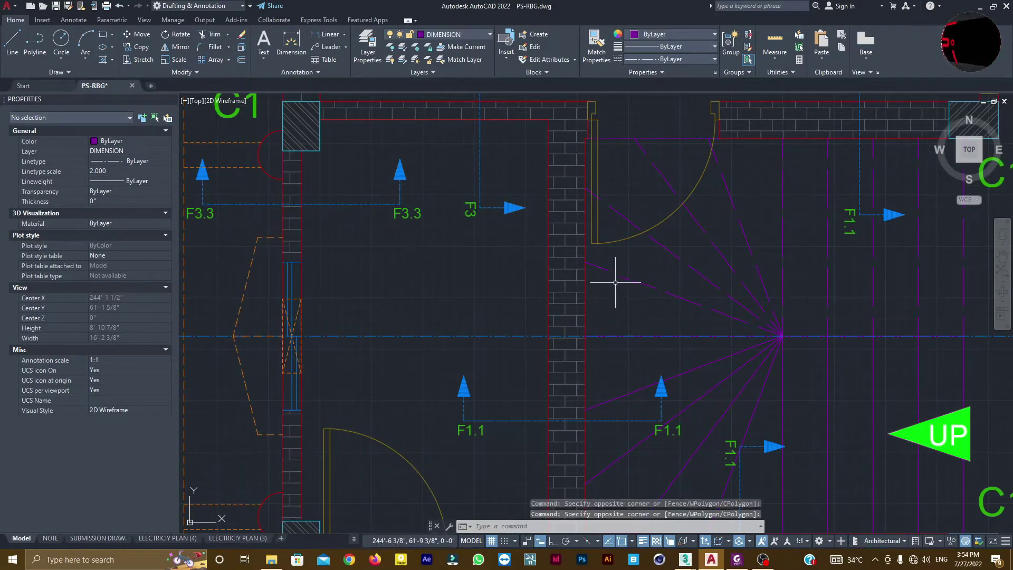
scroll(544, 299, "down", 3)
Pan over the lower-right room and right-hand wall, then zoom out to the sheet overview
middle_click_drag(611, 333, 396, 335)
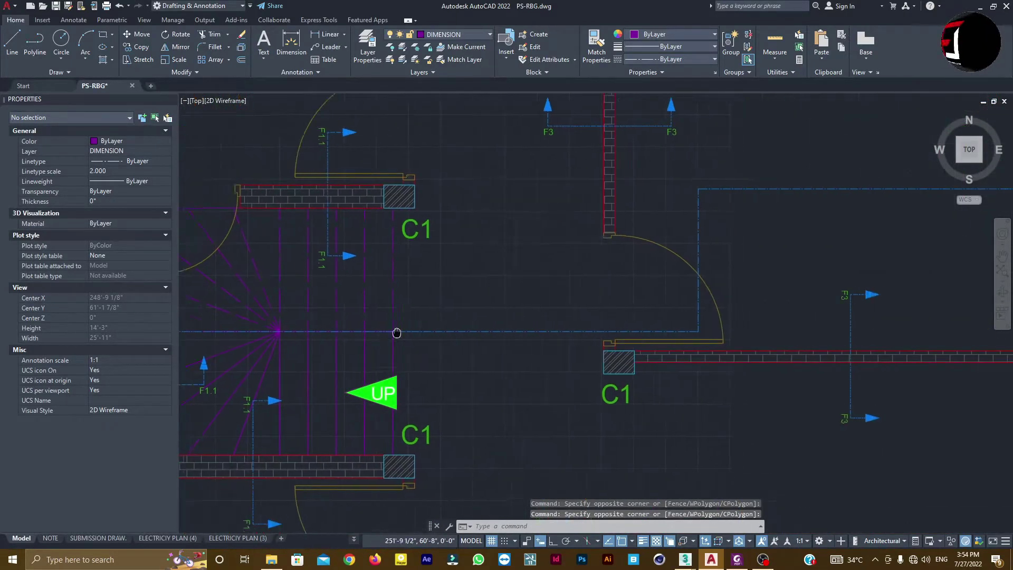
middle_click_drag(588, 352, 503, 393)
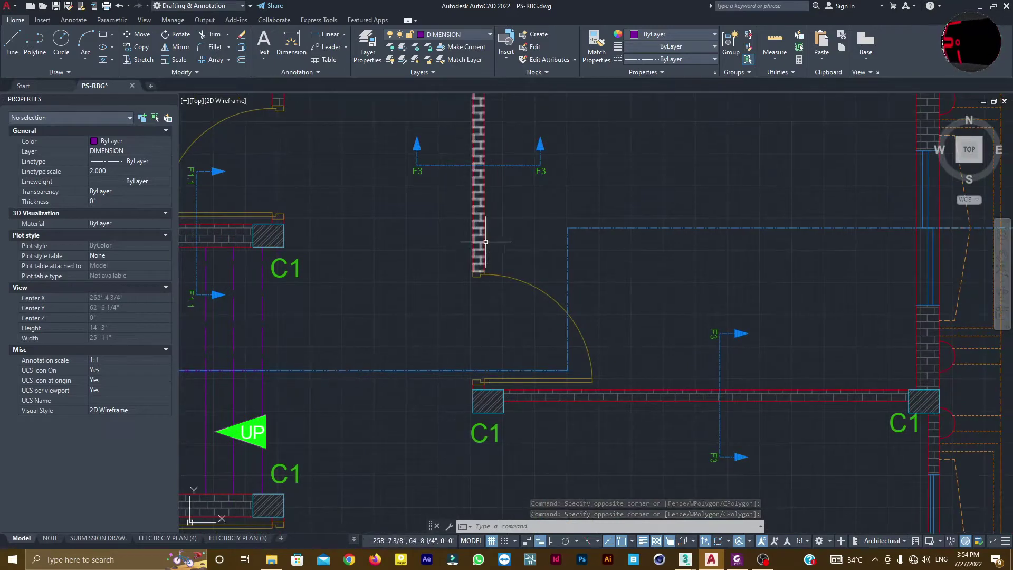
scroll(482, 237, "down", 2)
scroll(477, 288, "up", 2)
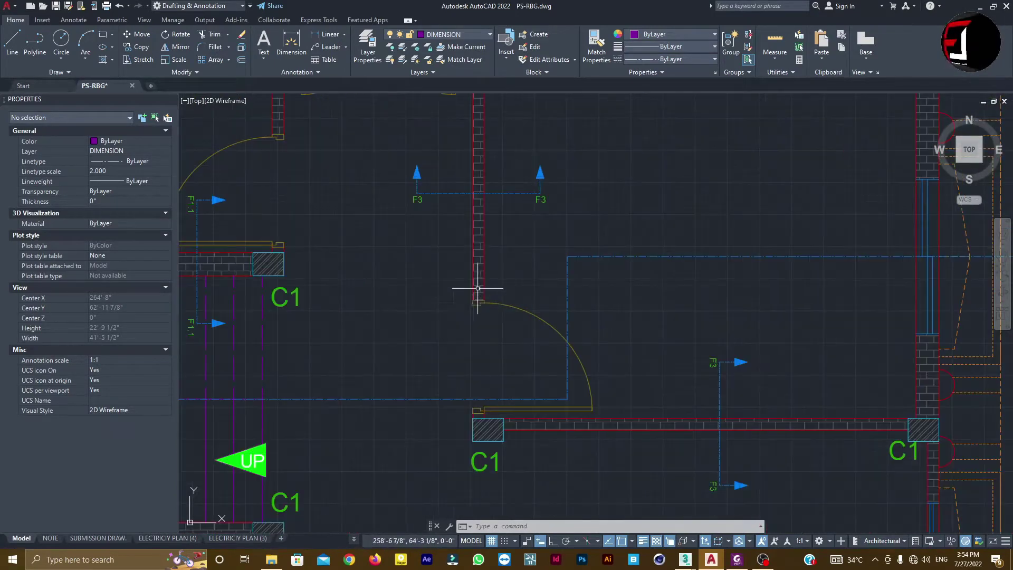
middle_click_drag(601, 378, 456, 366)
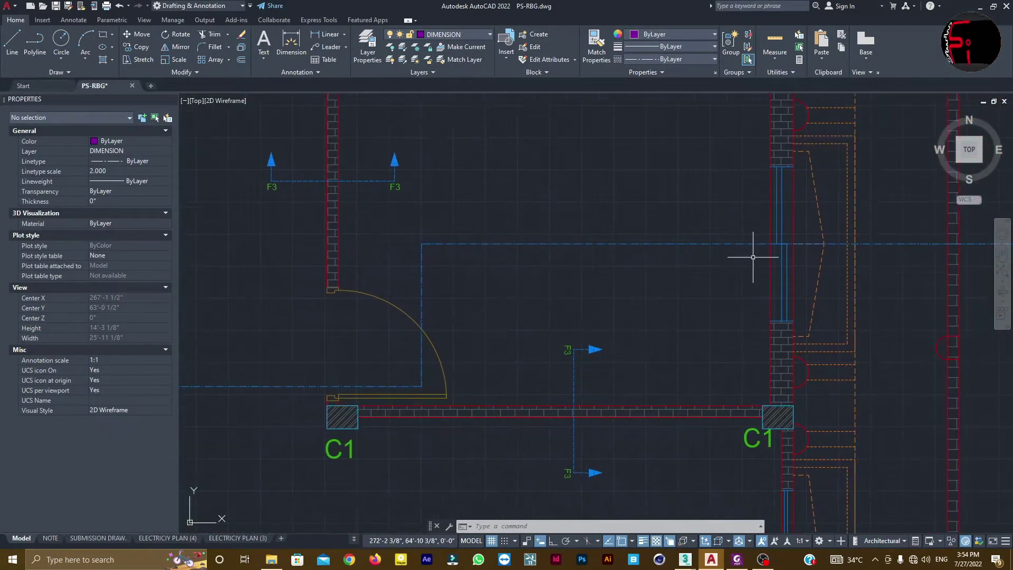
scroll(753, 257, "down", 3)
middle_click_drag(708, 267, 561, 267)
scroll(561, 267, "up", 2)
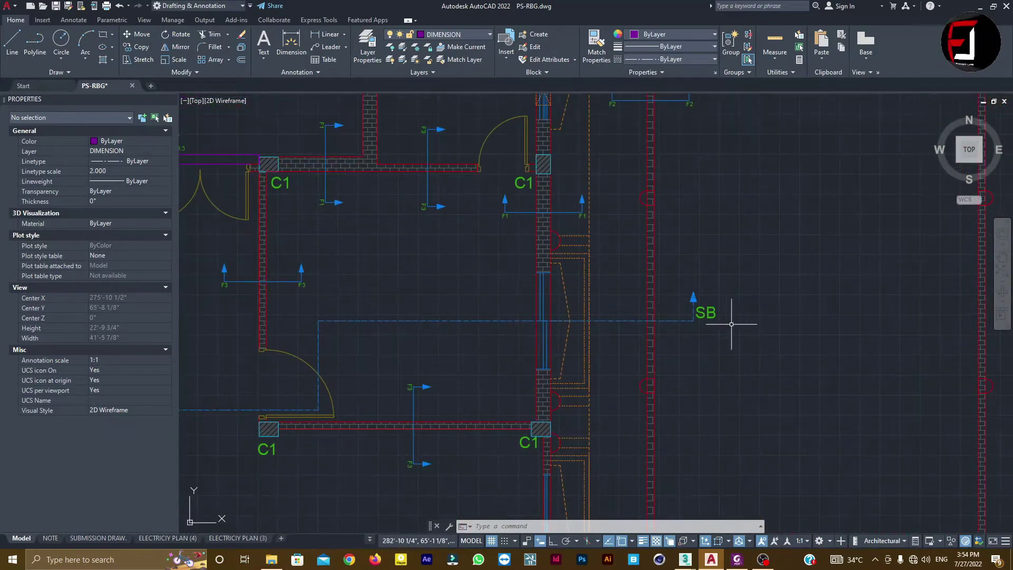
scroll(732, 324, "down", 3)
scroll(670, 306, "down", 3)
middle_click_drag(656, 317, 623, 132)
Center the building section and zoom in on the stair landing figure
scroll(608, 306, "up", 2)
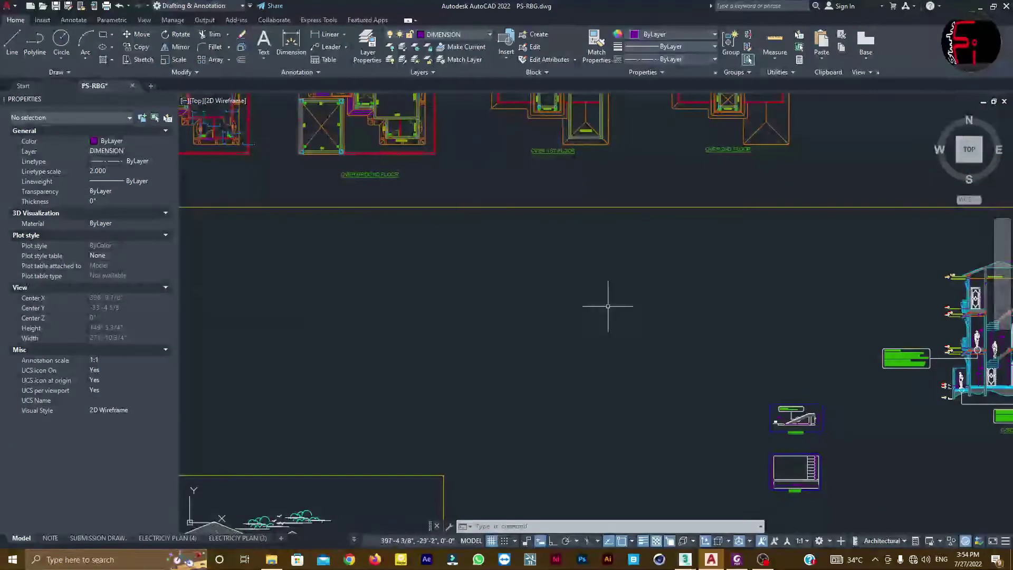
middle_click_drag(608, 306, 353, 281)
scroll(633, 296, "up", 4)
middle_click_drag(476, 409, 442, 439)
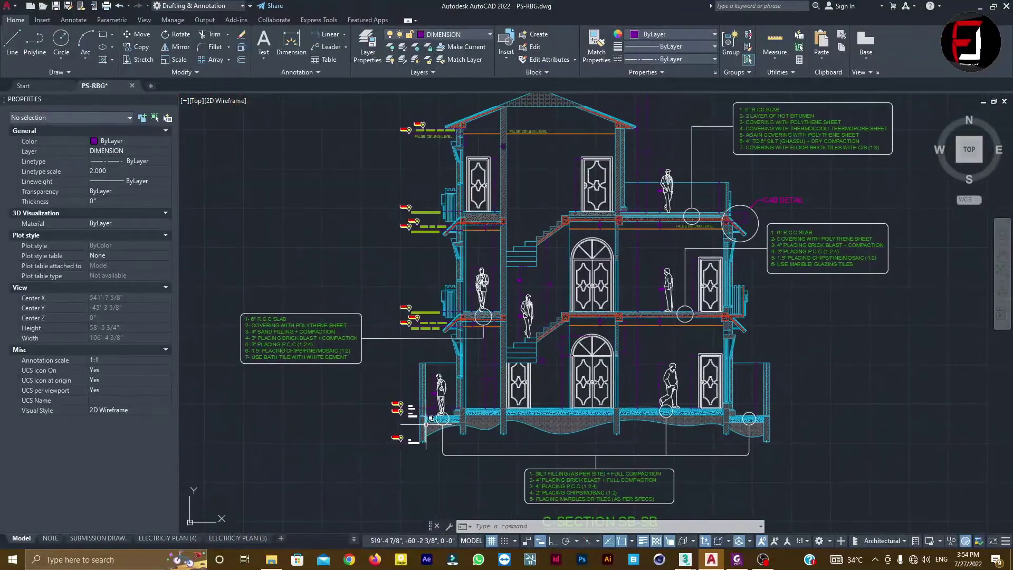
scroll(607, 475, "up", 2)
scroll(607, 475, "up", 3)
scroll(607, 475, "up", 2)
scroll(433, 323, "down", 3)
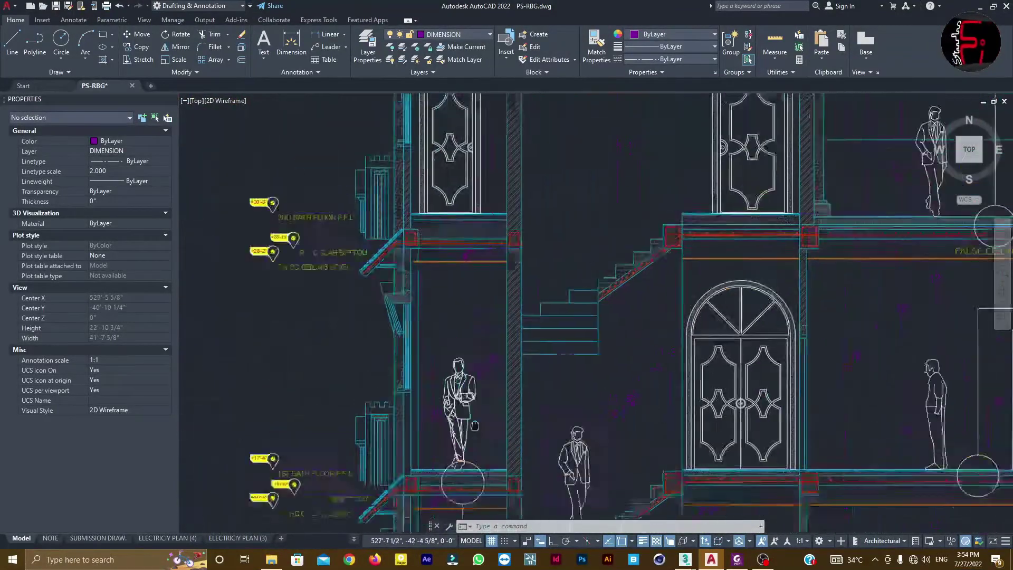
scroll(433, 322, "up", 3)
scroll(433, 322, "up", 2)
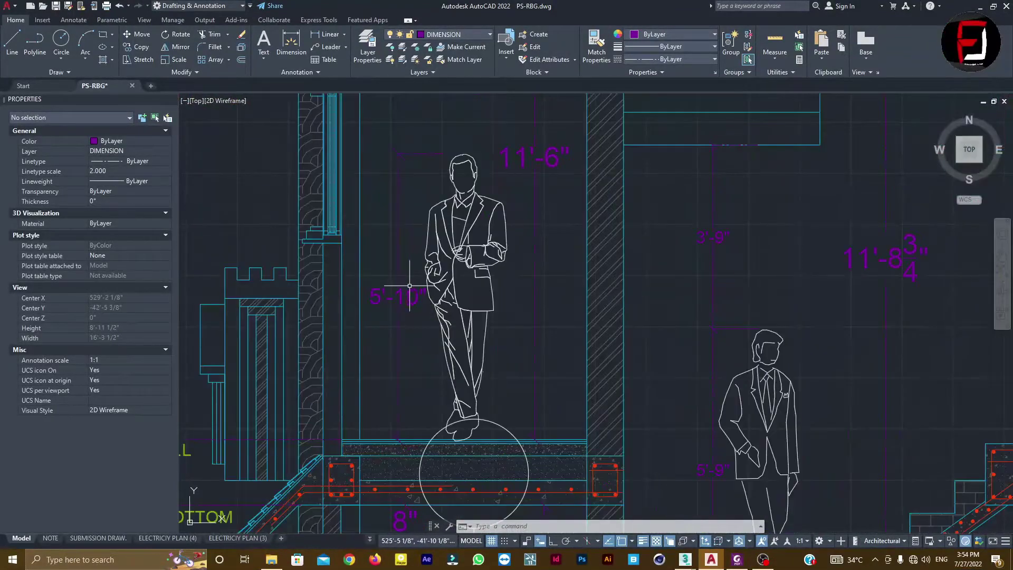
scroll(478, 249, "down", 1)
scroll(464, 315, "down", 2)
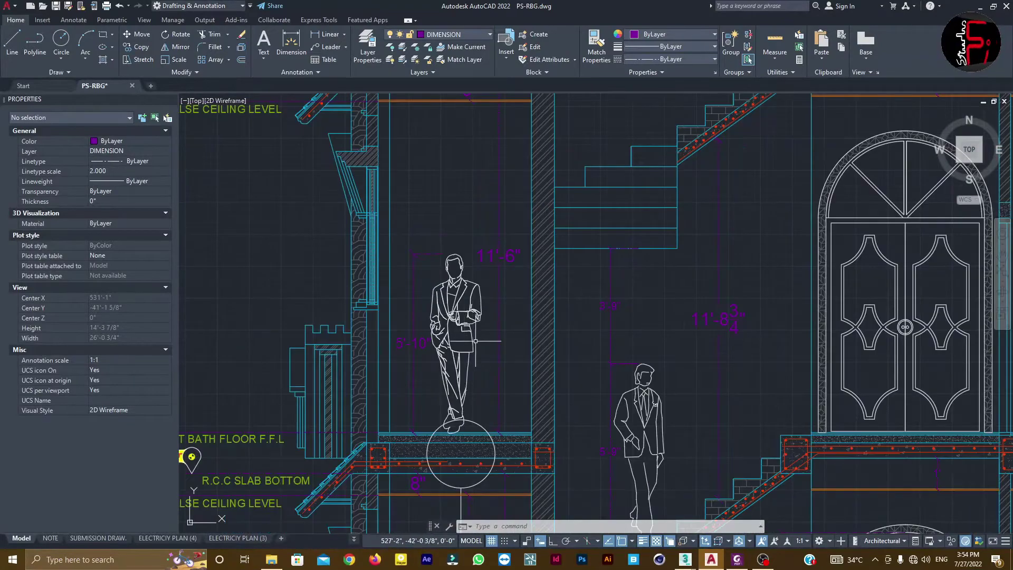
Bring the floor-level labels and floor build-up notes into view
middle_click_drag(476, 341, 461, 323)
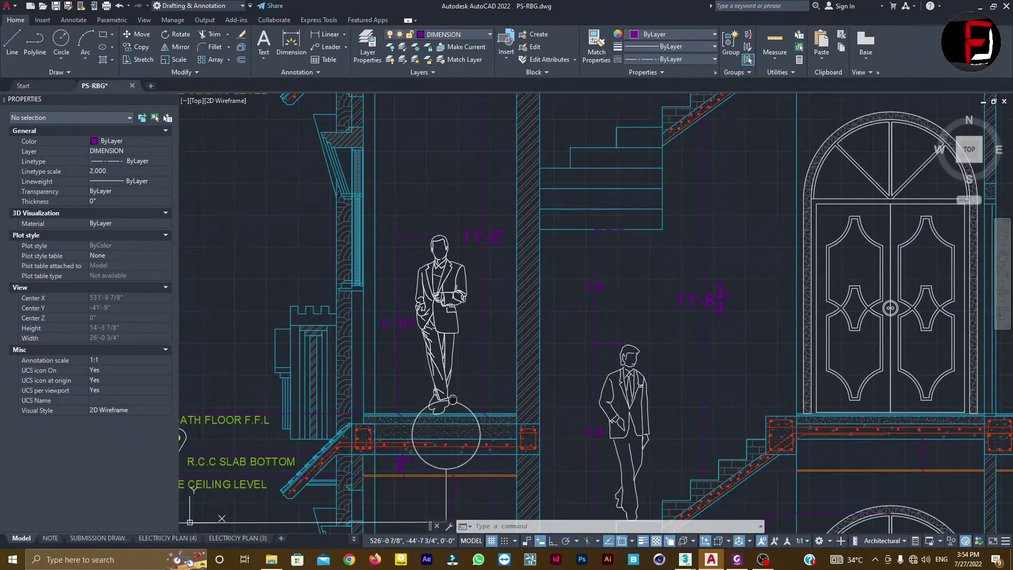
middle_click_drag(453, 399, 539, 349)
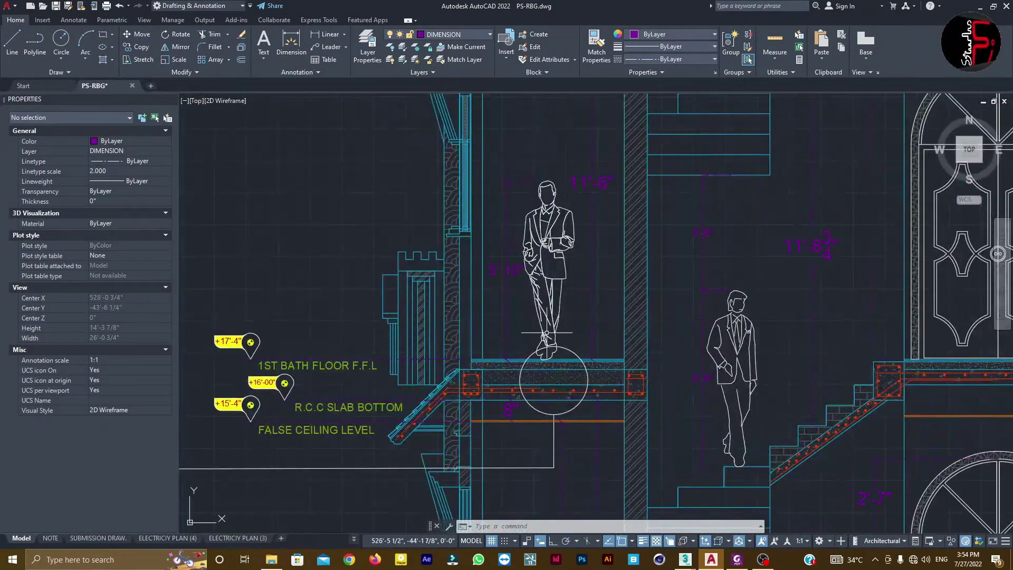
scroll(547, 332, "down", 2)
scroll(548, 332, "down", 2)
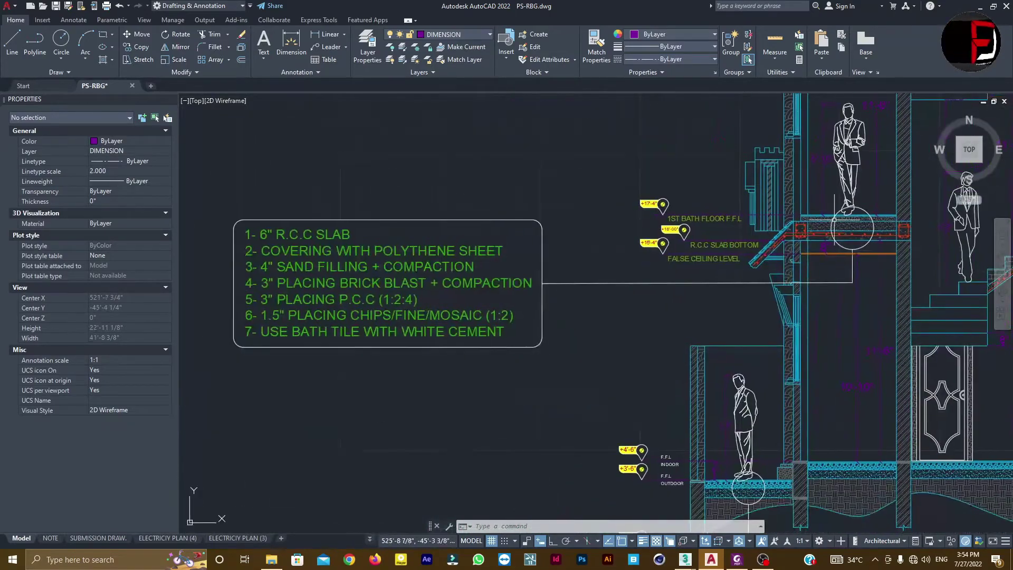
mouse_move(676, 316)
middle_mouse_down()
mouse_move(656, 296)
mouse_move(582, 372)
middle_mouse_up()
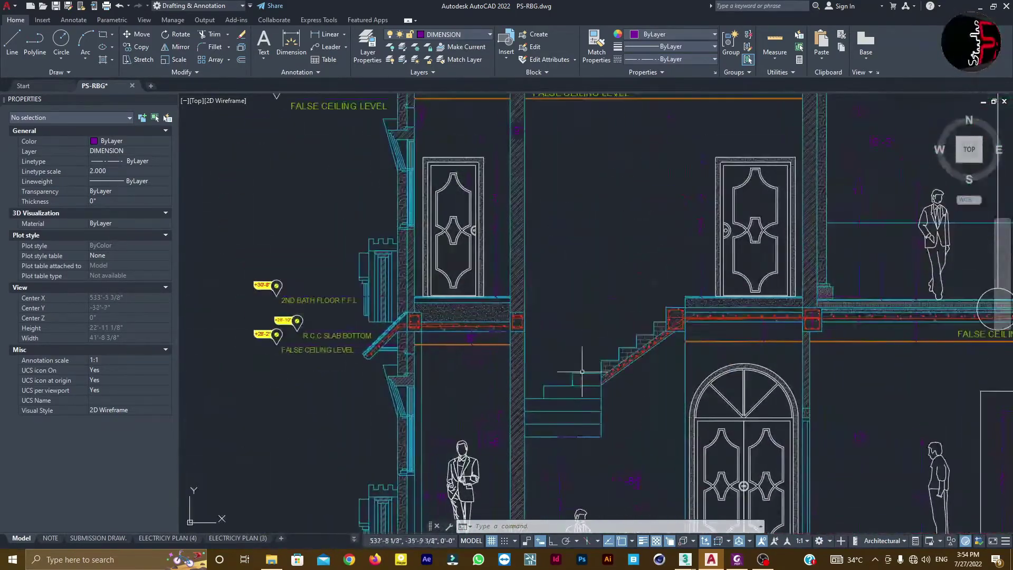
Move to the standing figure beside the staircase and zoom out
middle_click_drag(448, 292, 609, 399)
scroll(608, 400, "up", 3)
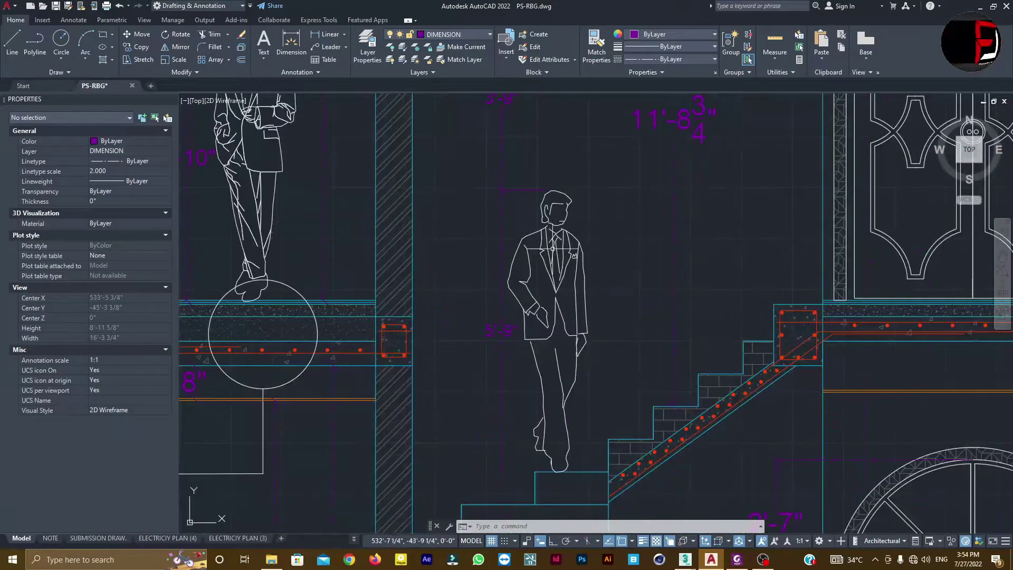
scroll(553, 324, "down", 2)
scroll(559, 425, "down", 1)
scroll(474, 432, "down", 1)
scroll(454, 326, "down", 1)
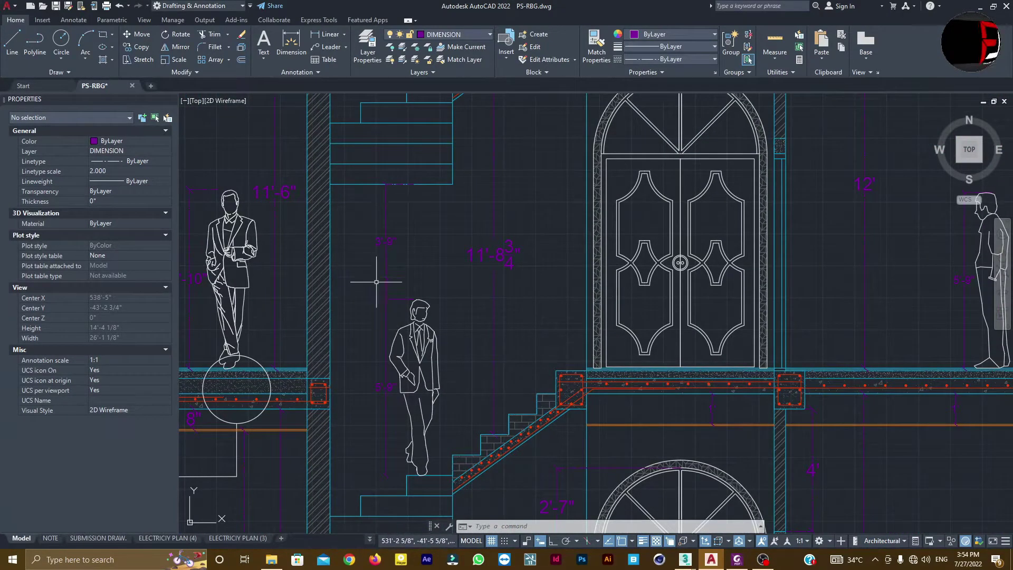
Look over the arched door, second door, false ceiling label and lower floor
middle_click_drag(517, 309, 456, 360)
middle_click_drag(564, 385, 269, 461)
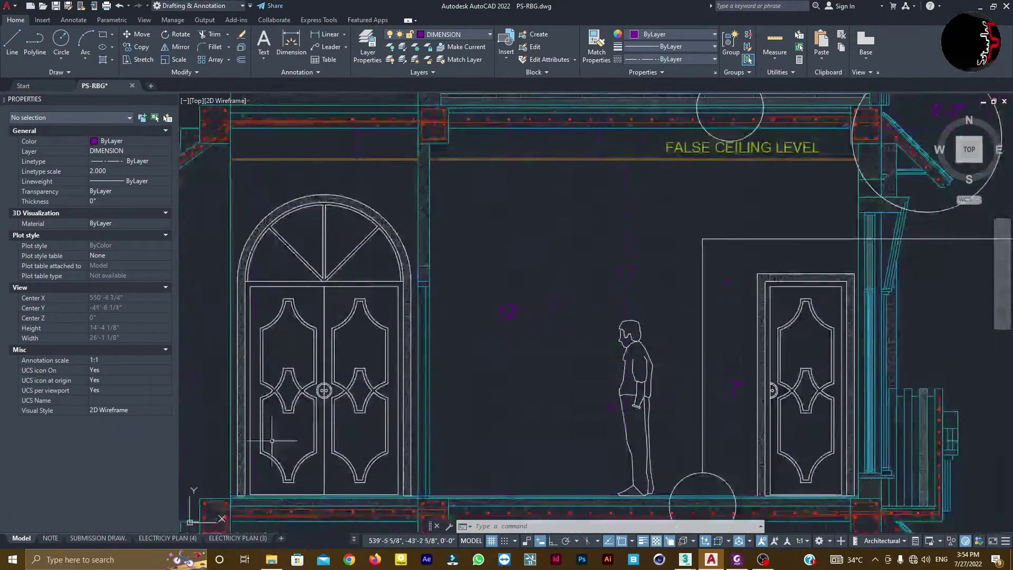
scroll(553, 232, "down", 4)
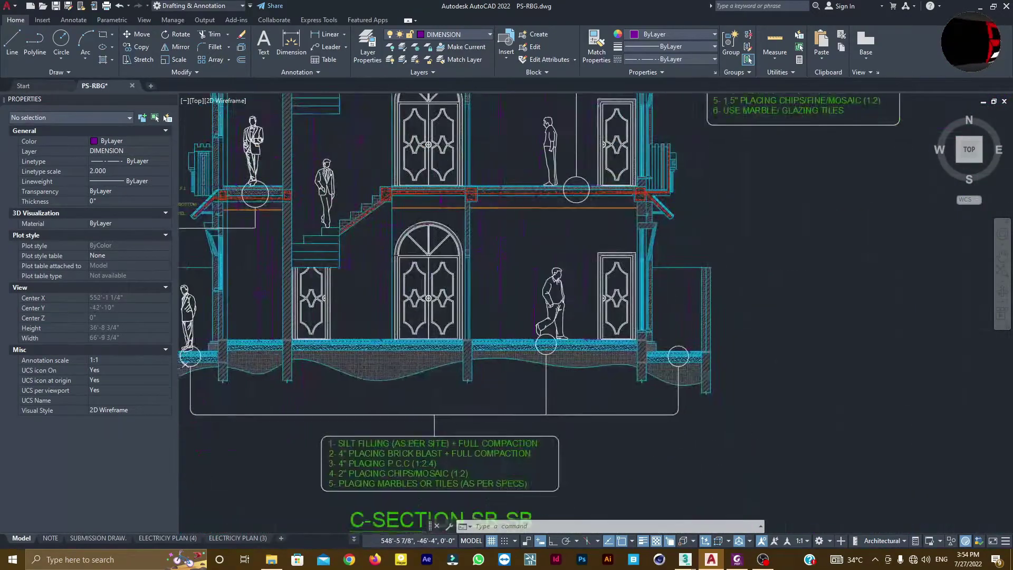
scroll(526, 333, "up", 4)
middle_click_drag(527, 333, 547, 356)
scroll(547, 356, "down", 4)
scroll(547, 357, "up", 1)
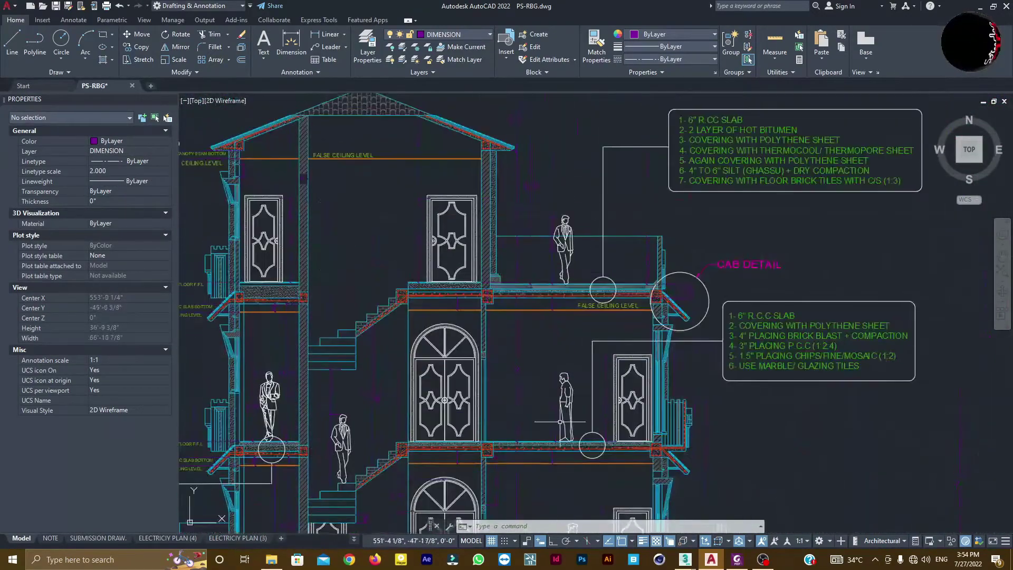
scroll(547, 356, "up", 1)
scroll(547, 357, "up", 1)
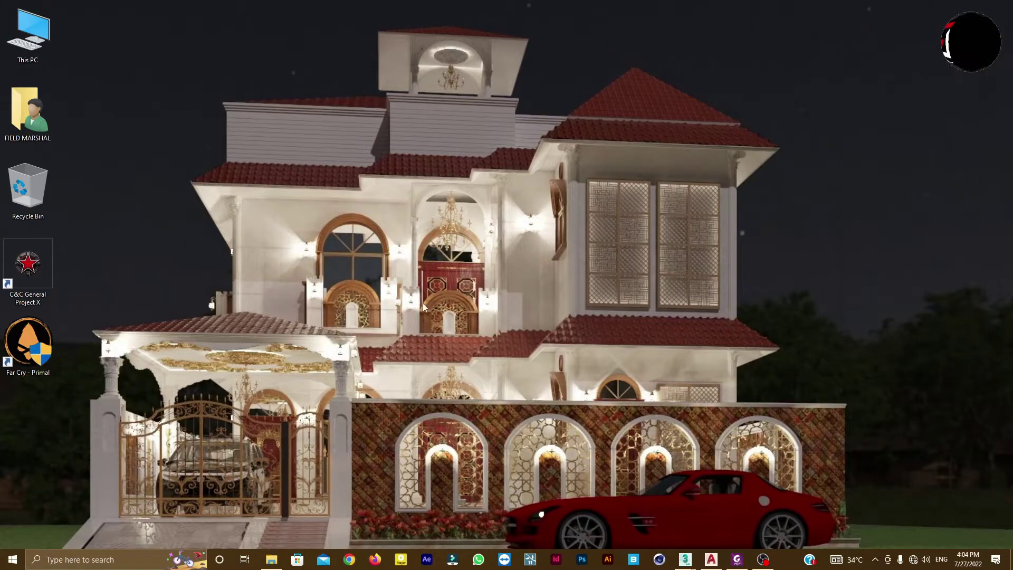
Restore the PS-RBG.dwg AutoCAD window from the taskbar
left_click(713, 562)
Zoom into the balcony detail, then zoom back out past the stair and canopy details
scroll(715, 335, "up", 4)
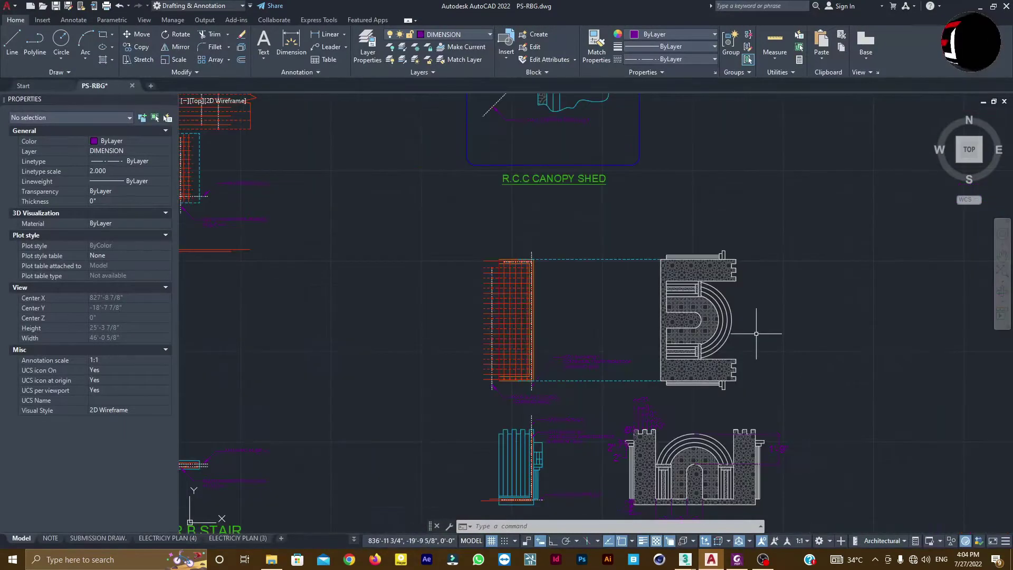
scroll(583, 389, "up", 2)
middle_click_drag(433, 275, 425, 377)
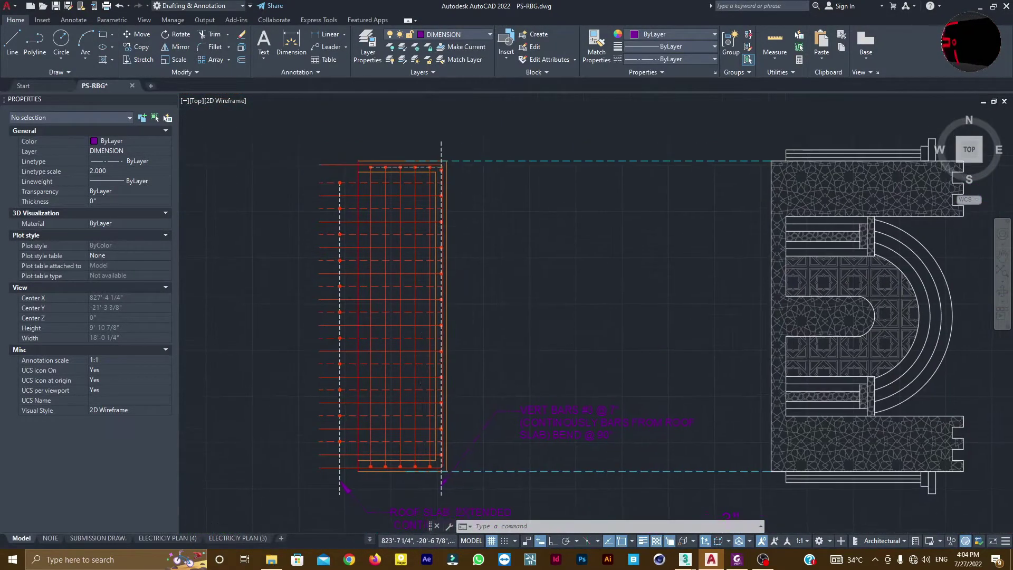
scroll(463, 450, "down", 2)
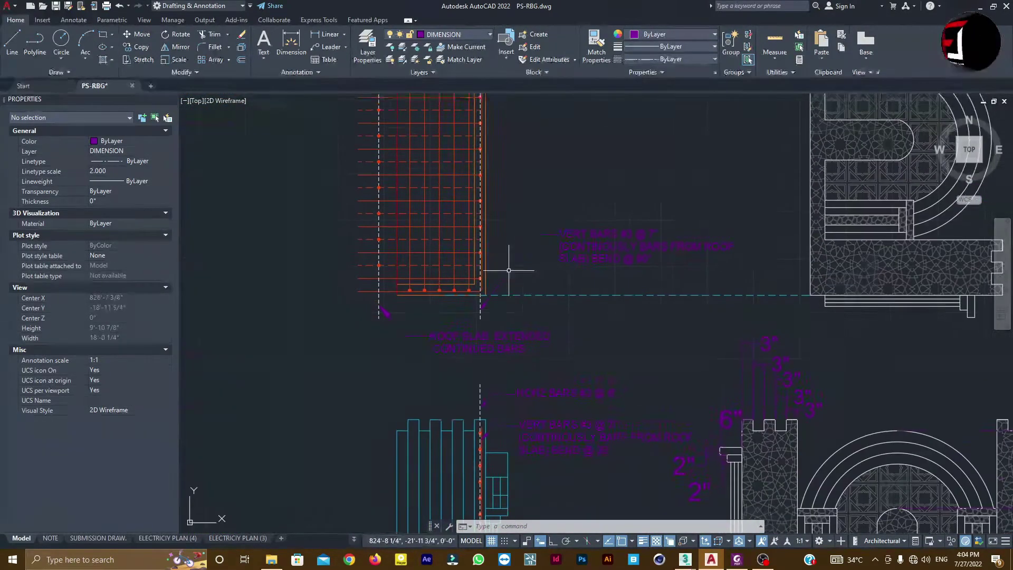
scroll(482, 294, "down", 3)
scroll(672, 336, "down", 2)
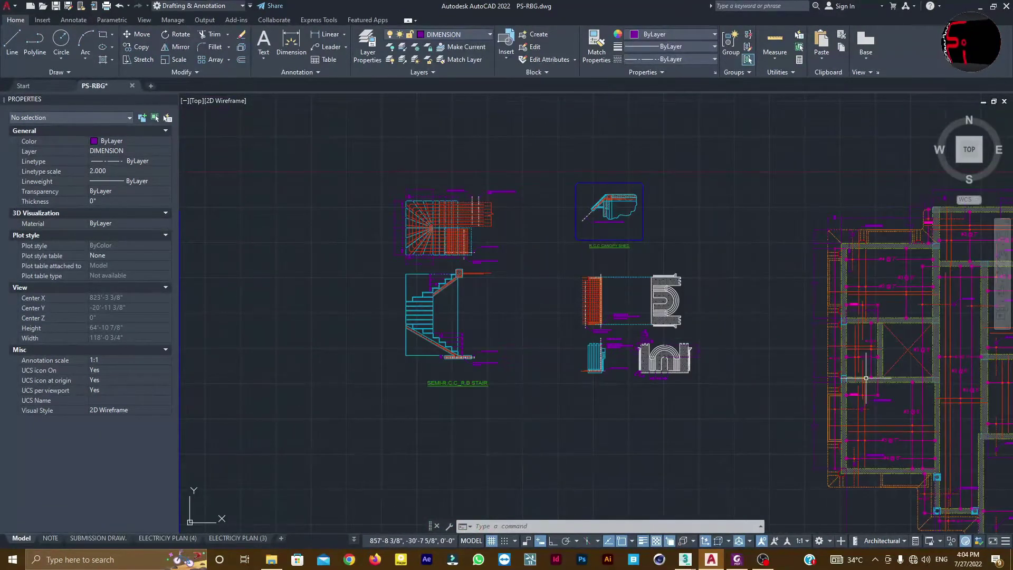
scroll(494, 318, "up", 4)
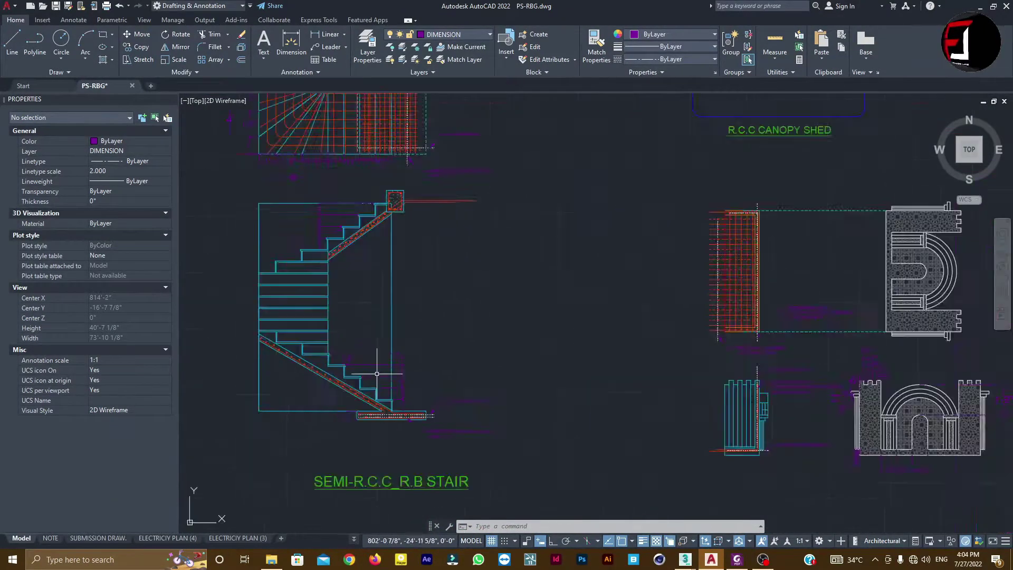
scroll(528, 369, "down", 8)
scroll(527, 369, "down", 2)
Pan across the model sheets to the two small magenta septic tank and manhole sheets
middle_click_drag(328, 362, 466, 333)
scroll(549, 355, "down", 4)
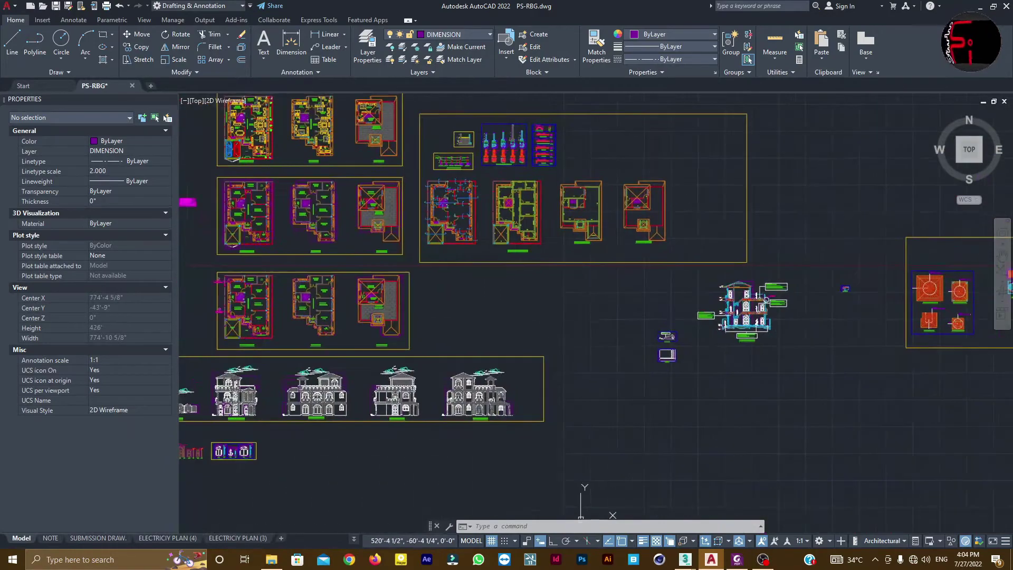
middle_click_drag(333, 352, 554, 248)
mouse_move(514, 332)
middle_mouse_down()
mouse_move(825, 422)
mouse_move(536, 340)
mouse_move(685, 290)
mouse_move(685, 154)
middle_mouse_up()
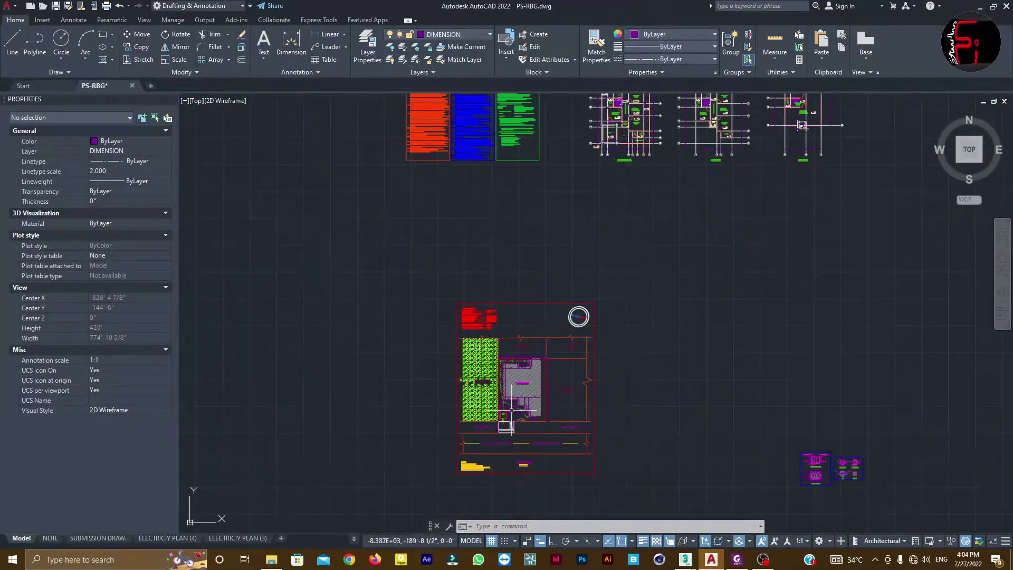
middle_click_drag(512, 401, 446, 343)
Zoom in on the septic tank section and plan sheet
middle_click_drag(849, 421, 686, 348)
scroll(629, 339, "up", 4)
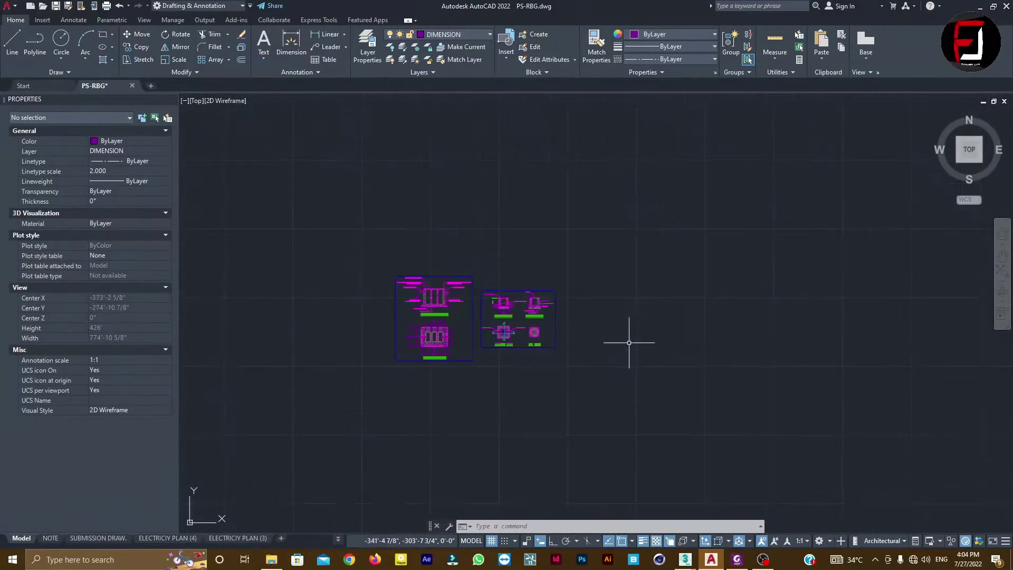
scroll(501, 402, "up", 6)
scroll(486, 385, "down", 2)
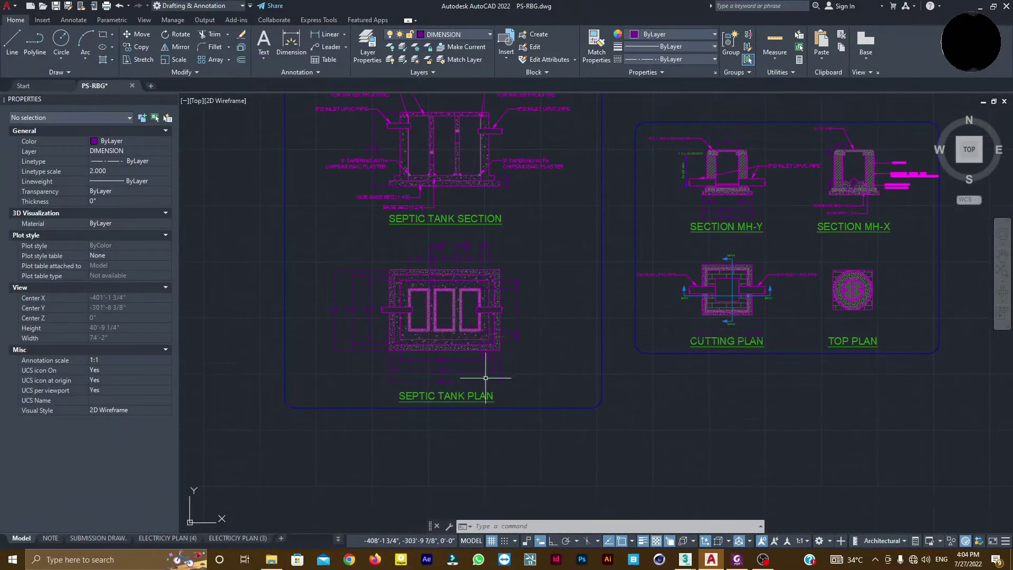
scroll(543, 317, "up", 4)
middle_click_drag(544, 316, 531, 373)
scroll(461, 306, "down", 2)
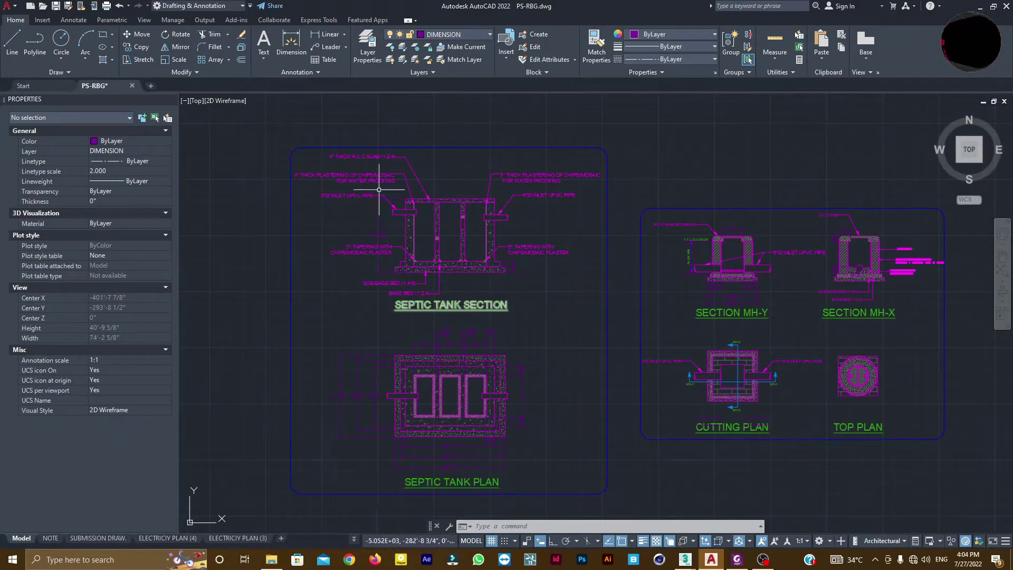
Pan across manhole SECTION MH-Y, MH-X, CUTTING PLAN and TOP PLAN, then zoom out
scroll(379, 189, "up", 3)
scroll(479, 251, "down", 1)
mouse_move(480, 251)
middle_mouse_down()
mouse_move(618, 279)
mouse_move(270, 213)
middle_mouse_up()
middle_click_drag(613, 351, 550, 290)
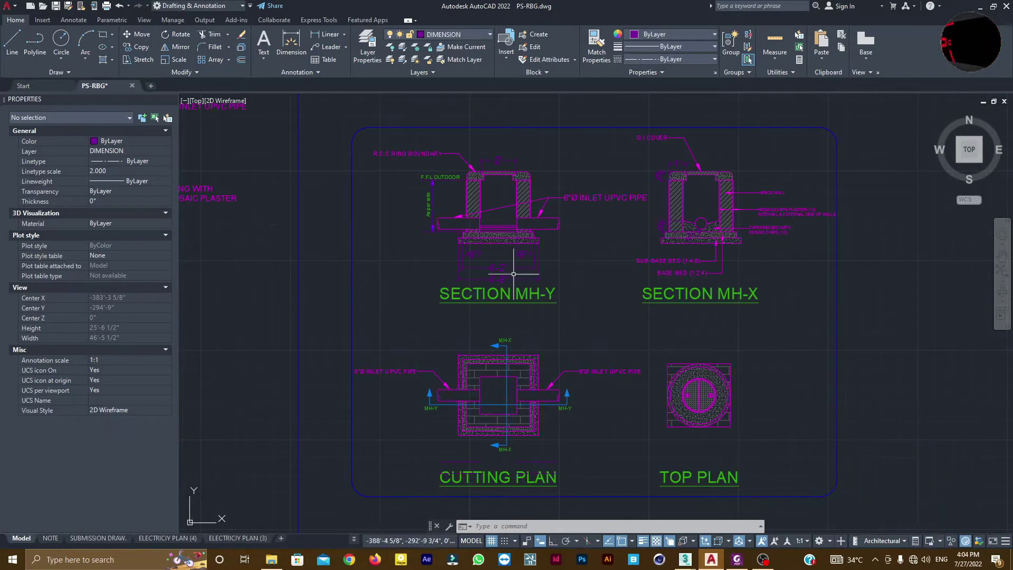
scroll(525, 295, "down", 5)
Centre the site plan sheet with its 20 FEET WIDE ROAD beside the detail sheets
scroll(523, 293, "down", 5)
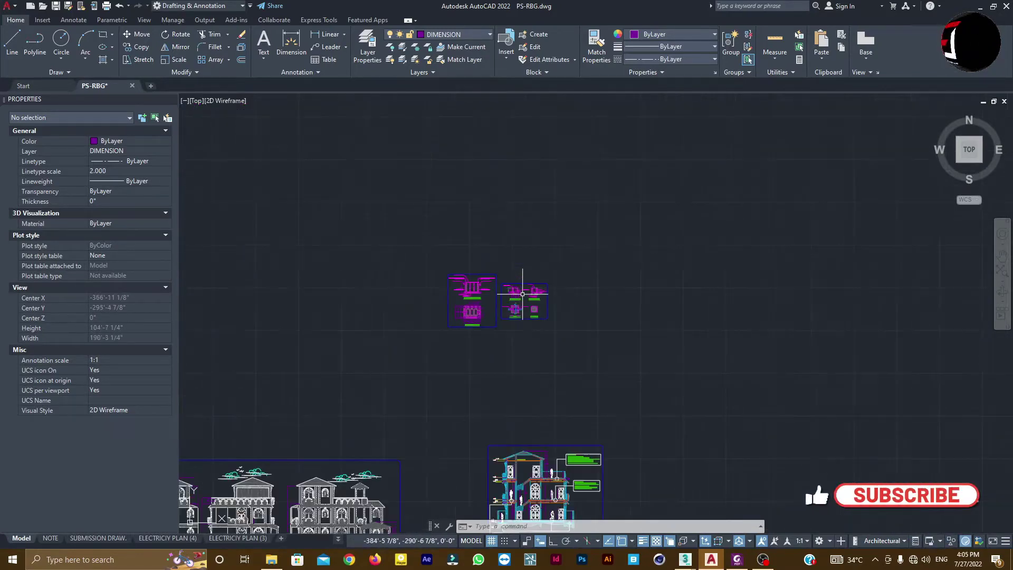
middle_click_drag(523, 293, 844, 153)
middle_click_drag(351, 214, 657, 407)
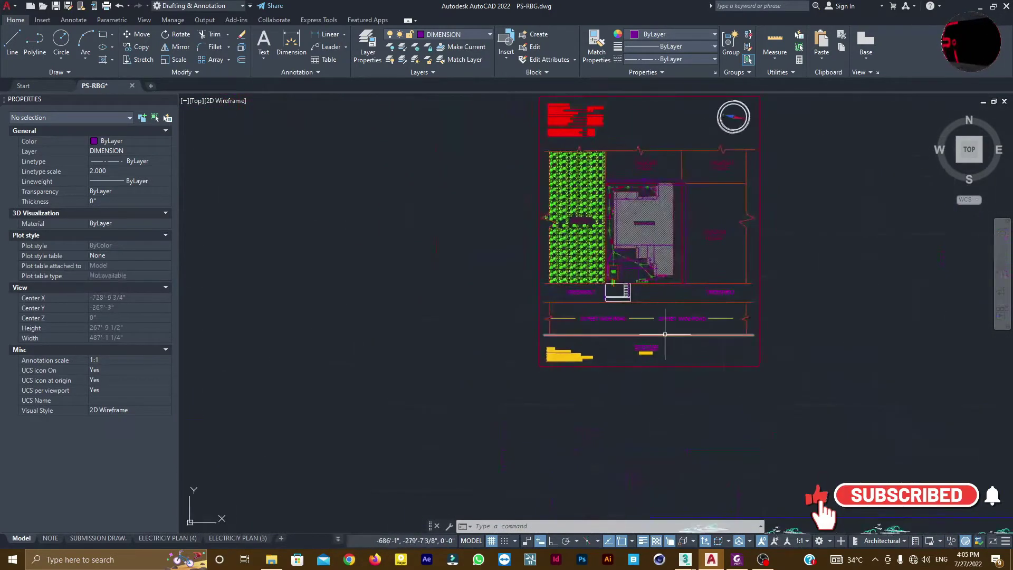
scroll(665, 335, "up", 2)
middle_click_drag(740, 265, 665, 322)
scroll(679, 380, "down", 5)
mouse_move(671, 369)
middle_mouse_down()
mouse_move(582, 364)
mouse_move(468, 334)
middle_mouse_up()
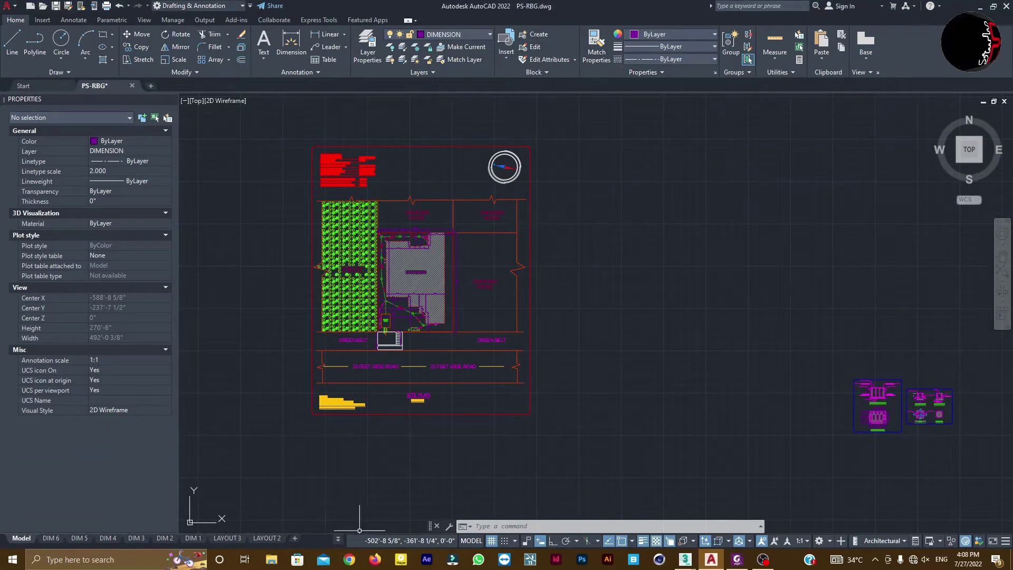
Open the full list of layout sheets and scroll through it
left_click(340, 538)
scroll(309, 462, "down", 1)
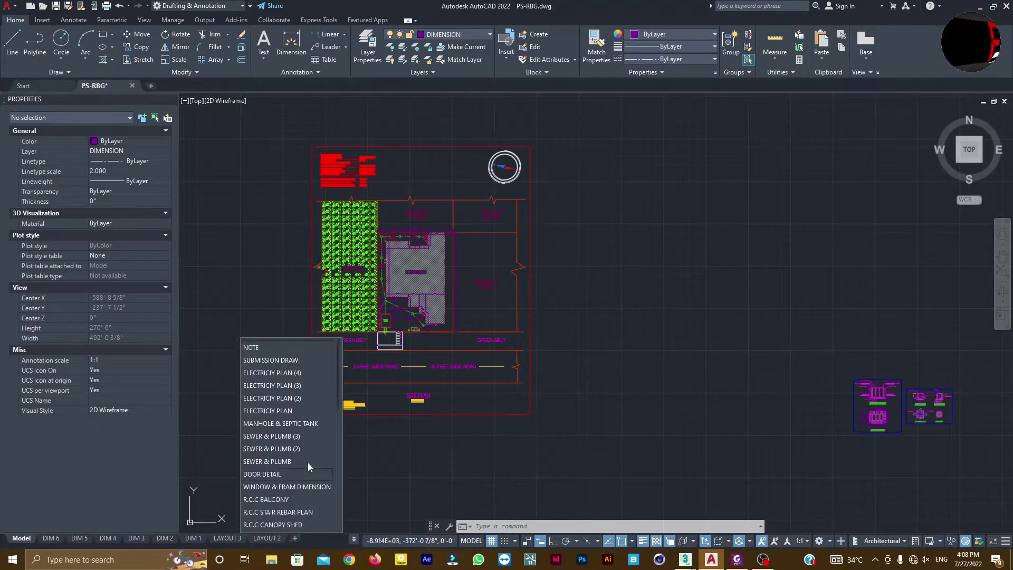
scroll(280, 451, "down", 3)
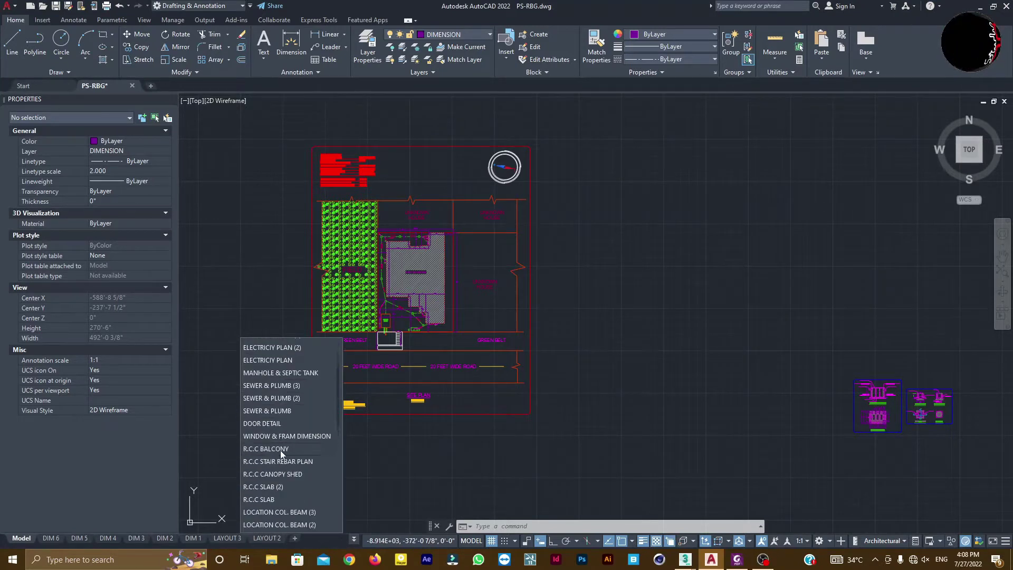
scroll(306, 454, "down", 5)
scroll(305, 457, "down", 3)
scroll(305, 458, "down", 3)
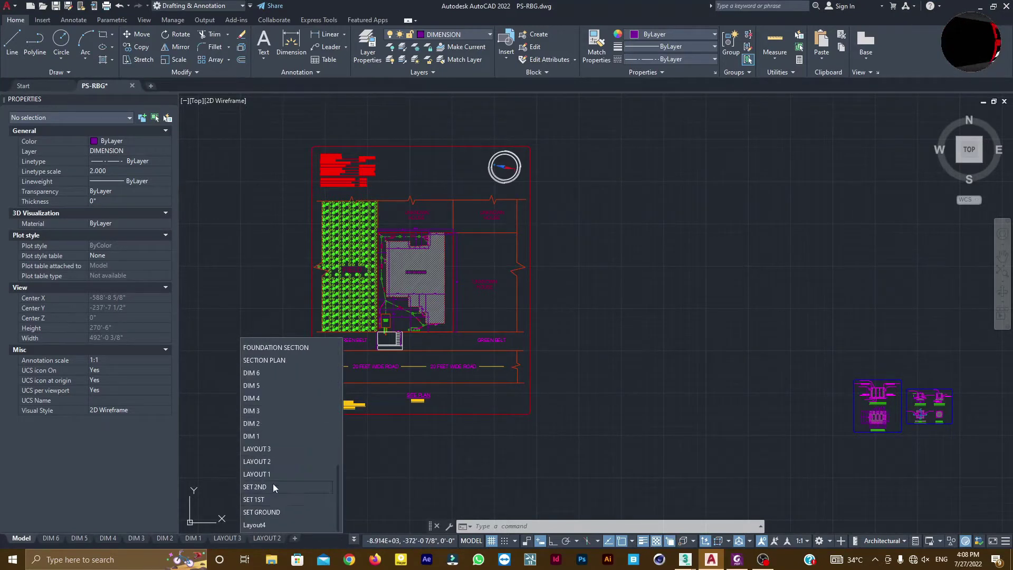
scroll(275, 464, "up", 5)
scroll(274, 454, "up", 5)
scroll(295, 470, "down", 3)
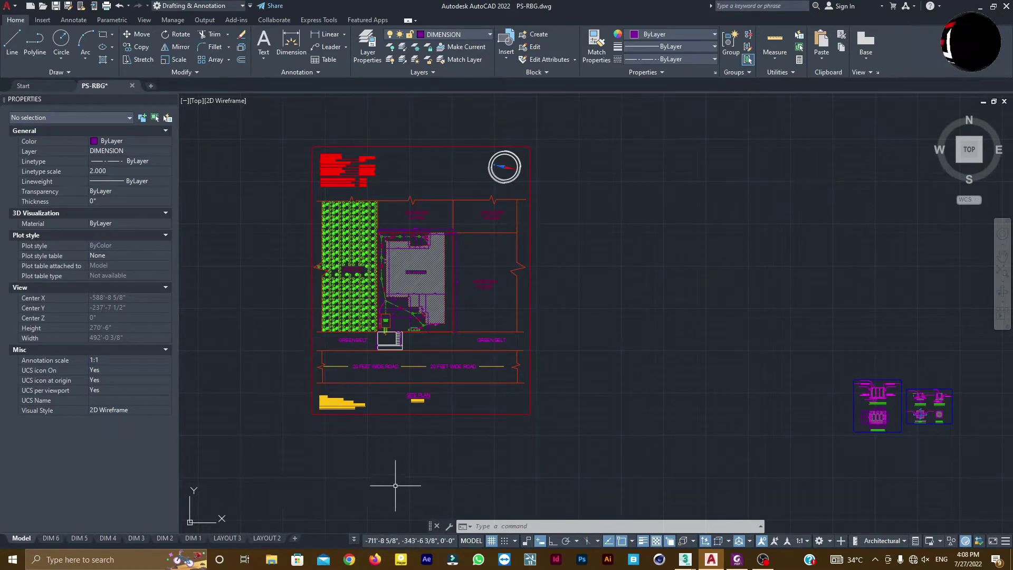
Switch to LAYOUT 2 and zoom into its 1ST FLOOR layout plan
left_click(274, 536)
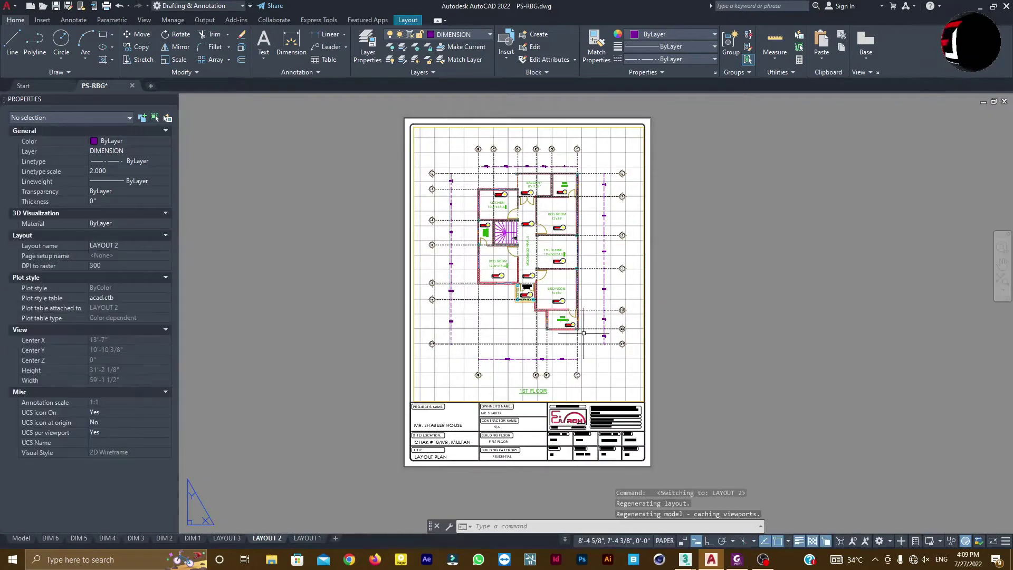
scroll(528, 401, "up", 2)
scroll(464, 369, "up", 2)
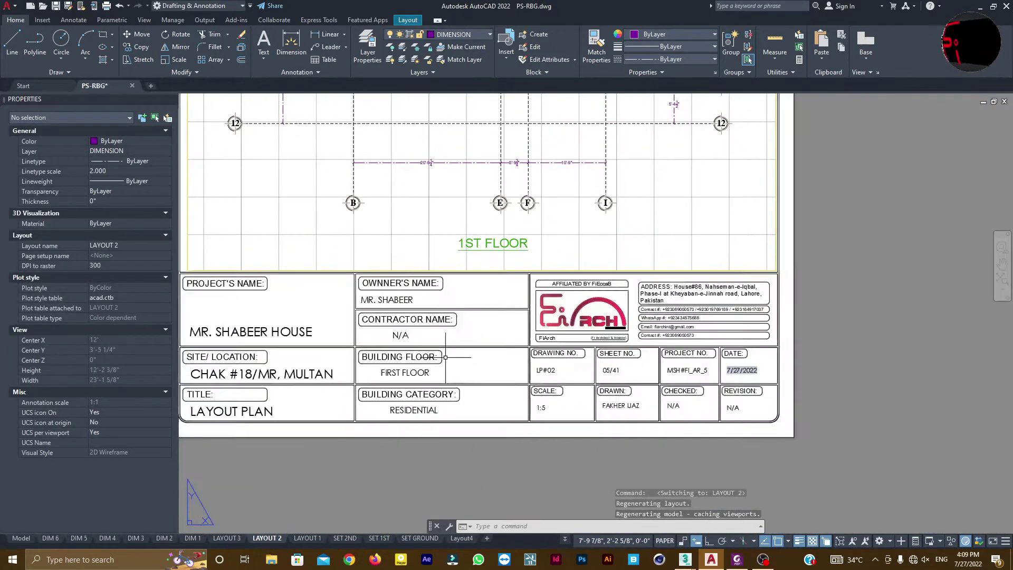
scroll(446, 357, "down", 1)
scroll(543, 474, "up", 1)
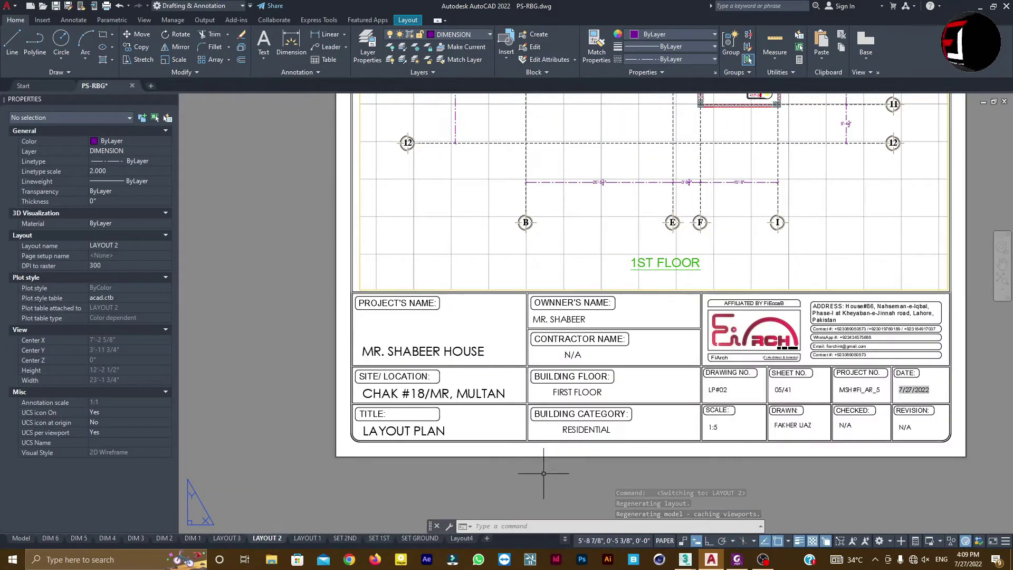
scroll(415, 436, "up", 2)
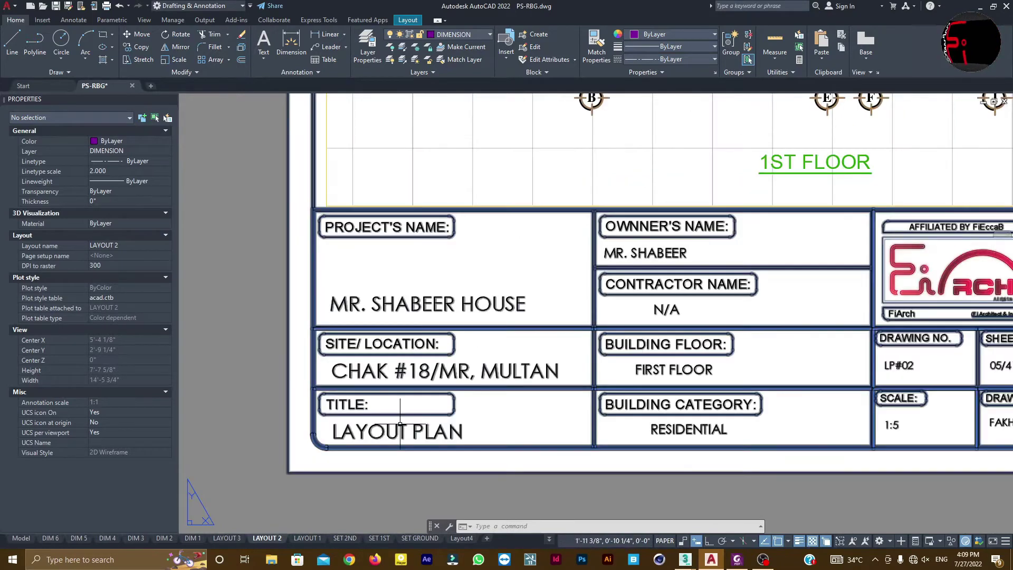
Pan across the title block's columns, then zoom out to recentre the whole sheet
middle_click_drag(413, 425, 464, 424)
middle_click_drag(839, 387, 464, 401)
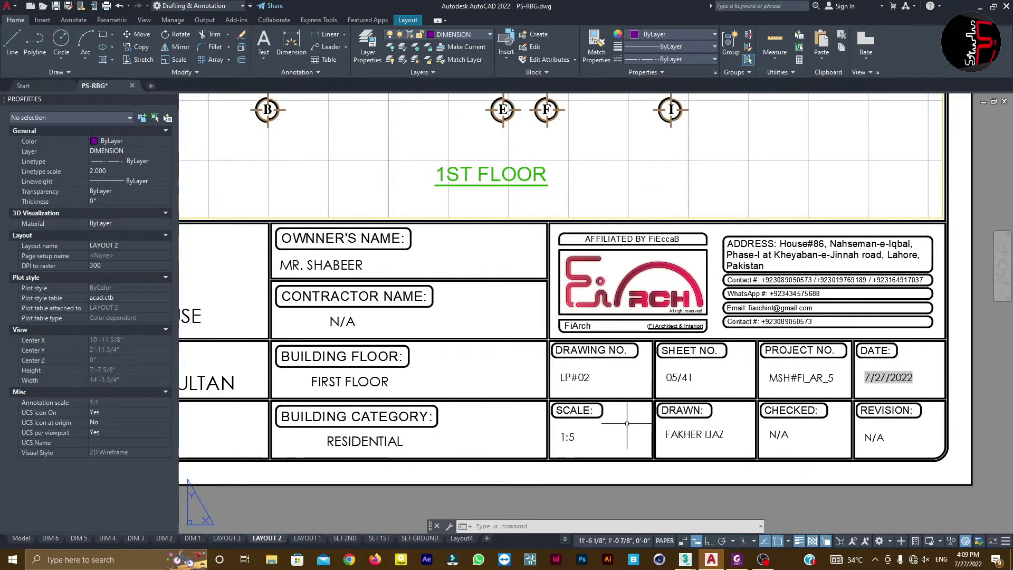
middle_click_drag(618, 425, 442, 434)
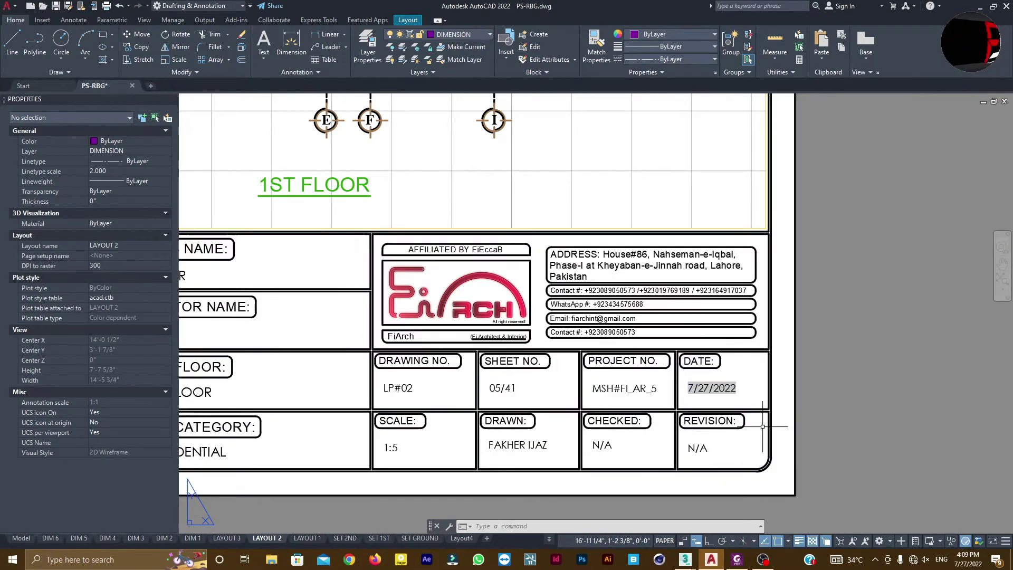
scroll(472, 352, "down", 2)
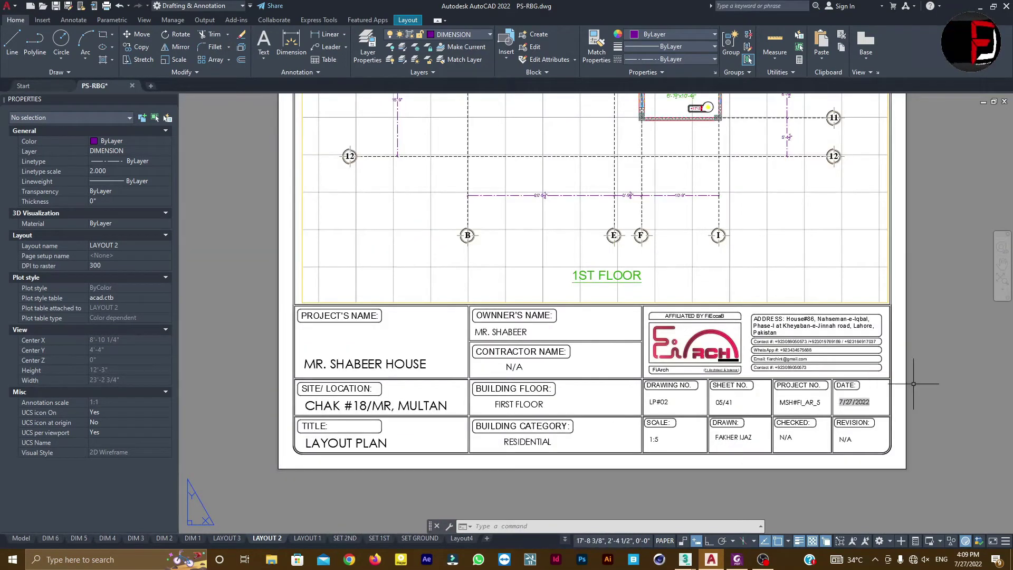
middle_click_drag(852, 332, 766, 315)
Select the title block and change its DRAWN attribute to the new drafter's name
right_click(765, 306)
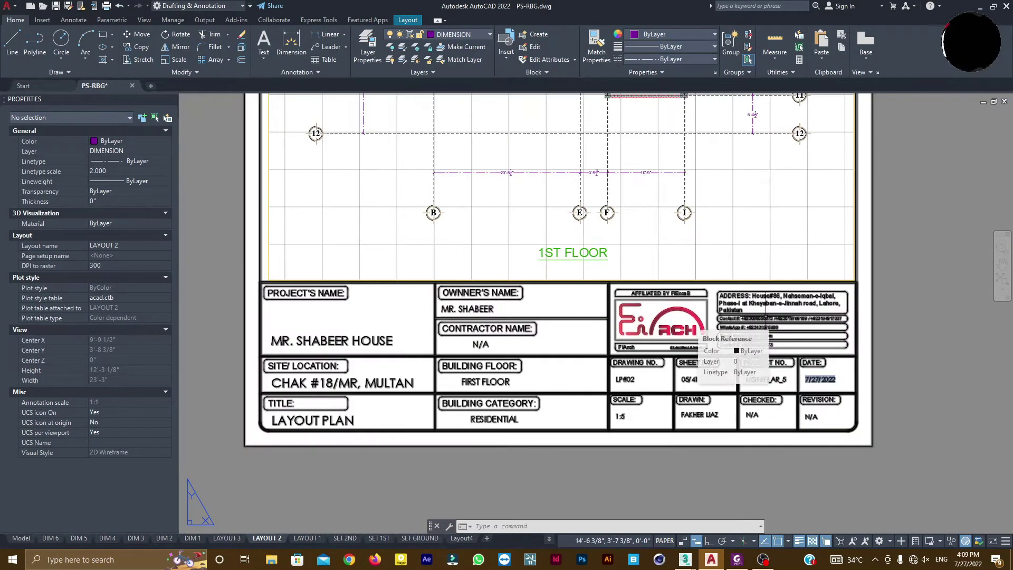
key("Escape")
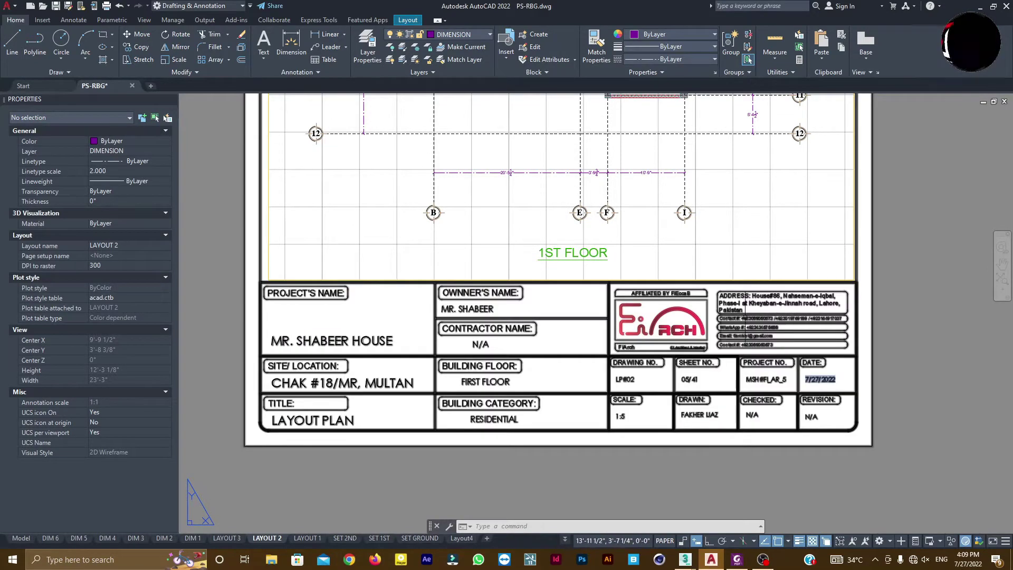
left_click(745, 304)
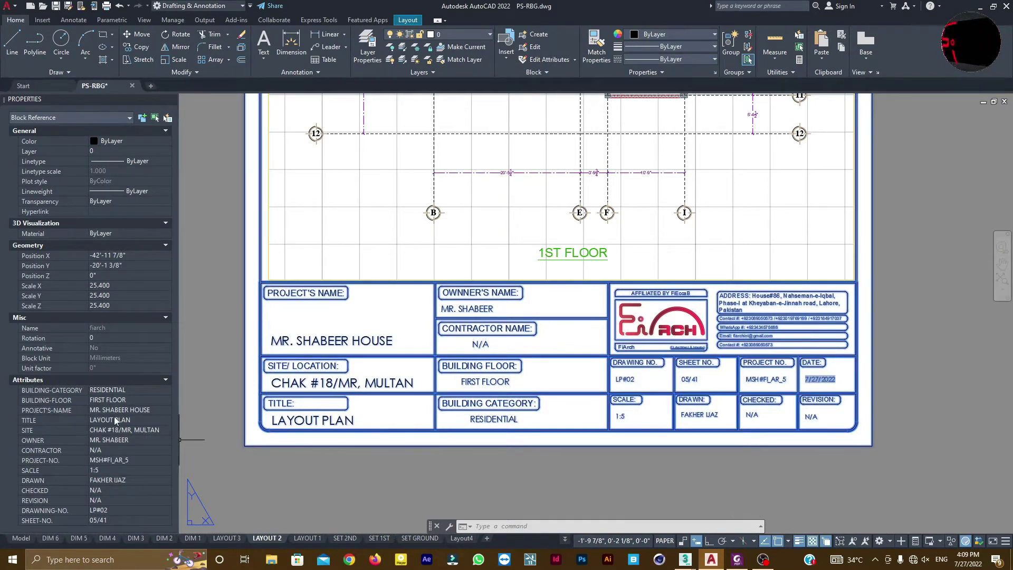
left_click(133, 481)
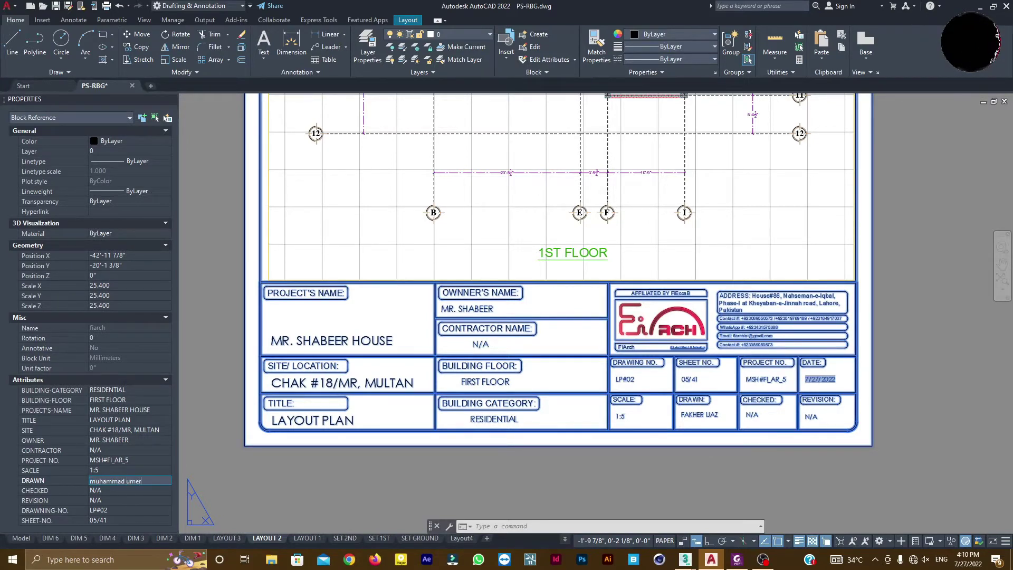
left_click(436, 465)
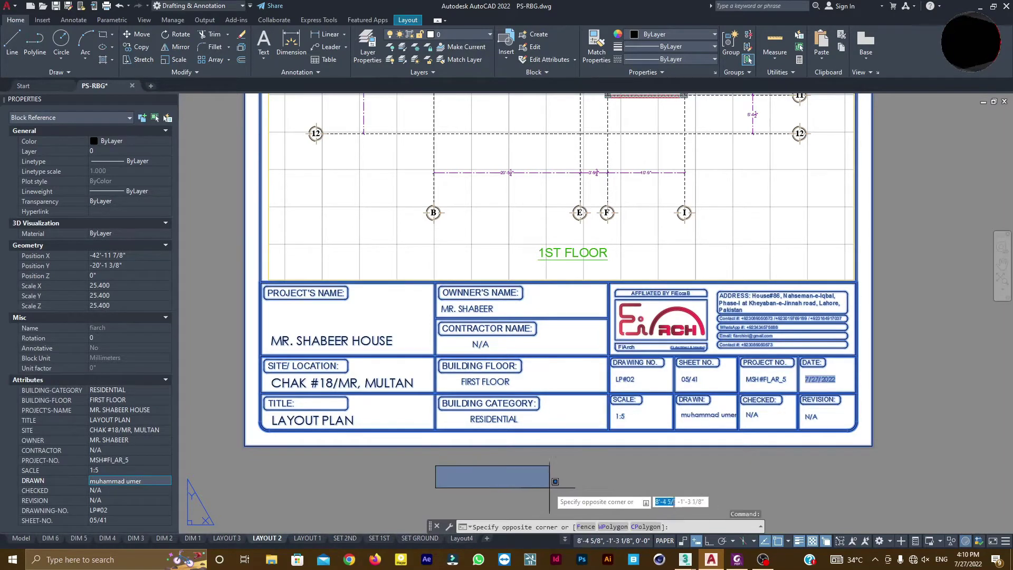
scroll(710, 409, "up", 2)
scroll(719, 418, "up", 2)
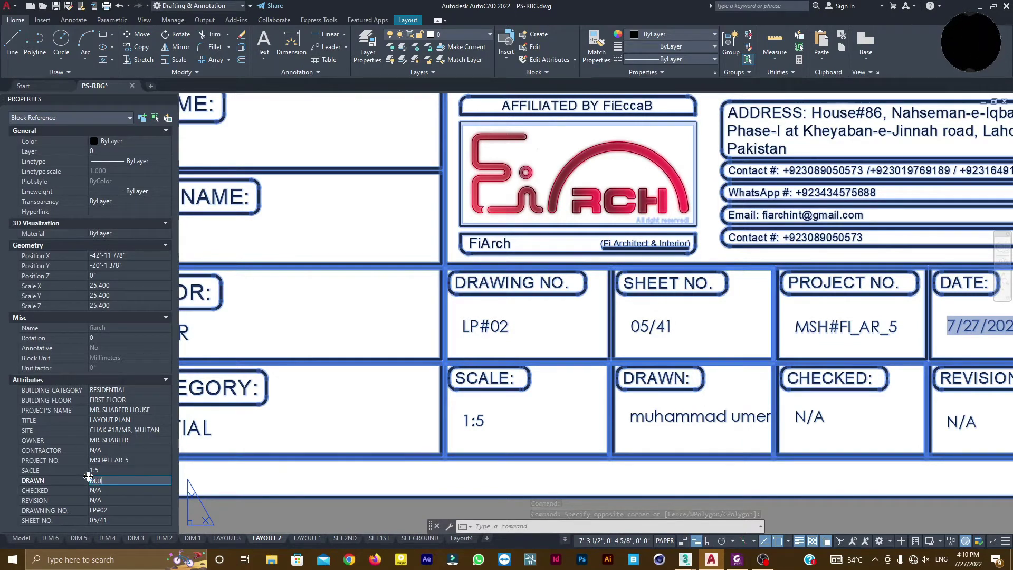
type("Umer")
key("Return")
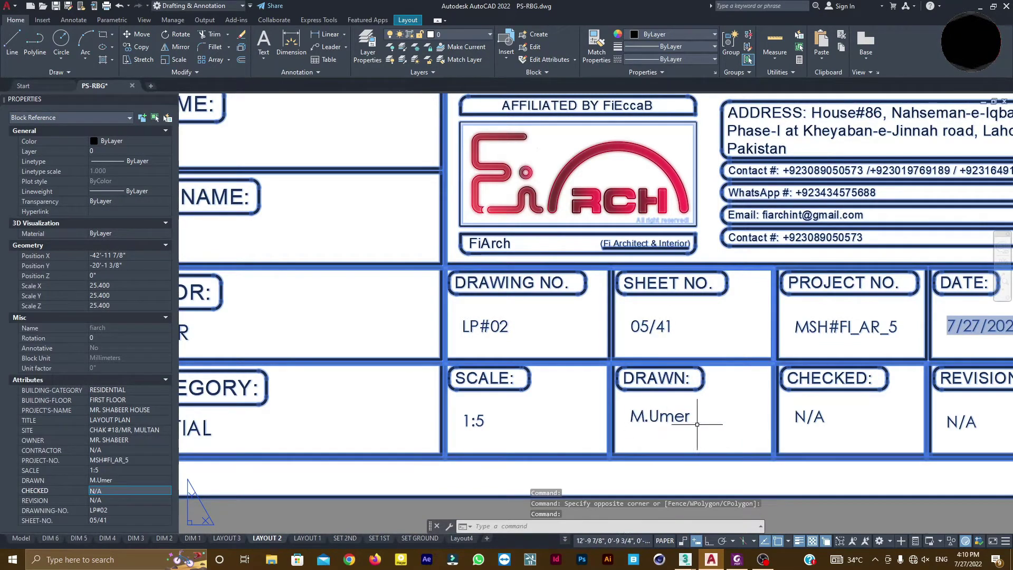
Pan and zoom out to view the whole title block and first-floor plan above it
scroll(430, 323, "down", 4)
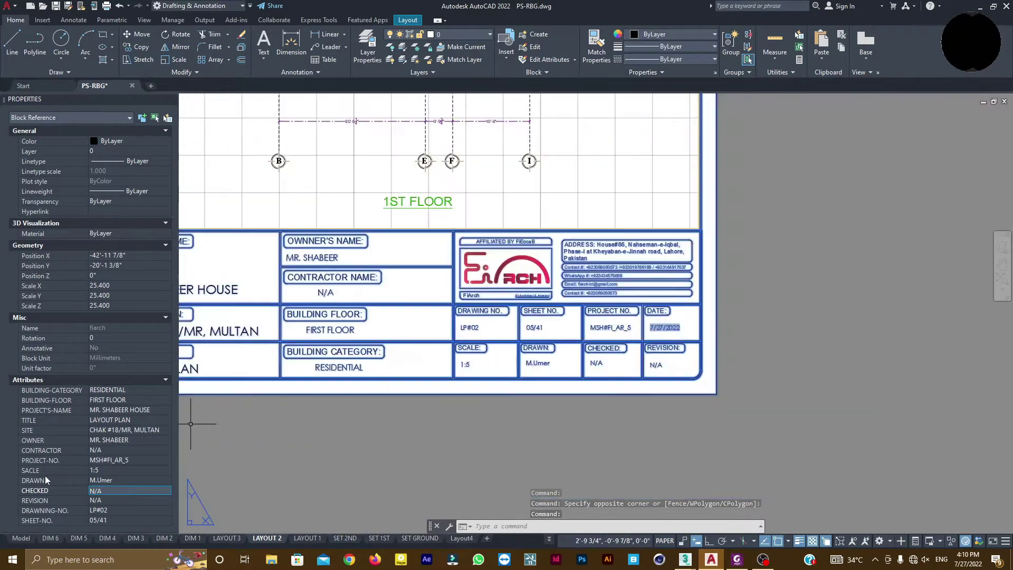
scroll(264, 369, "up", 3)
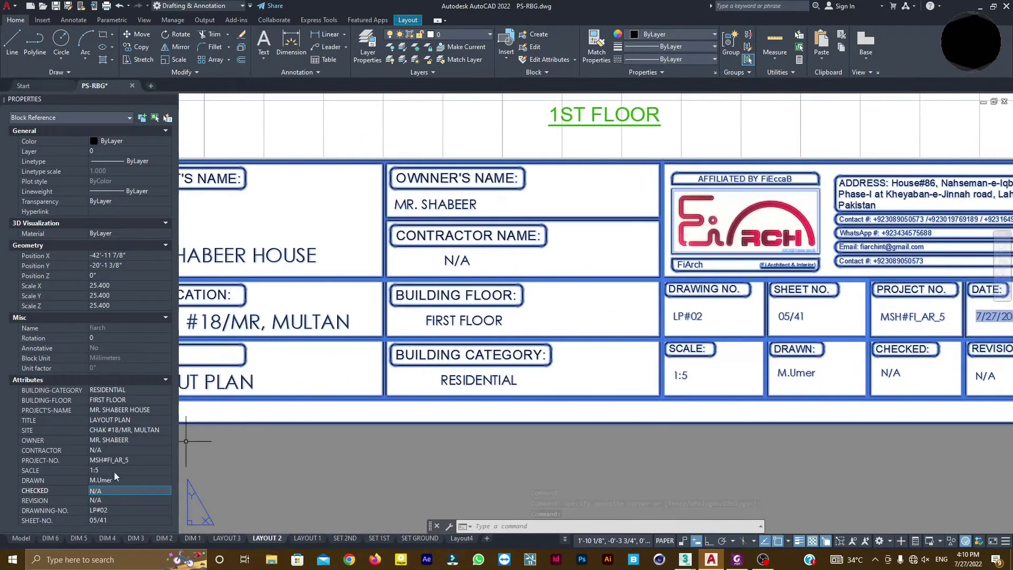
middle_click_drag(380, 352, 418, 362)
scroll(528, 369, "down", 2)
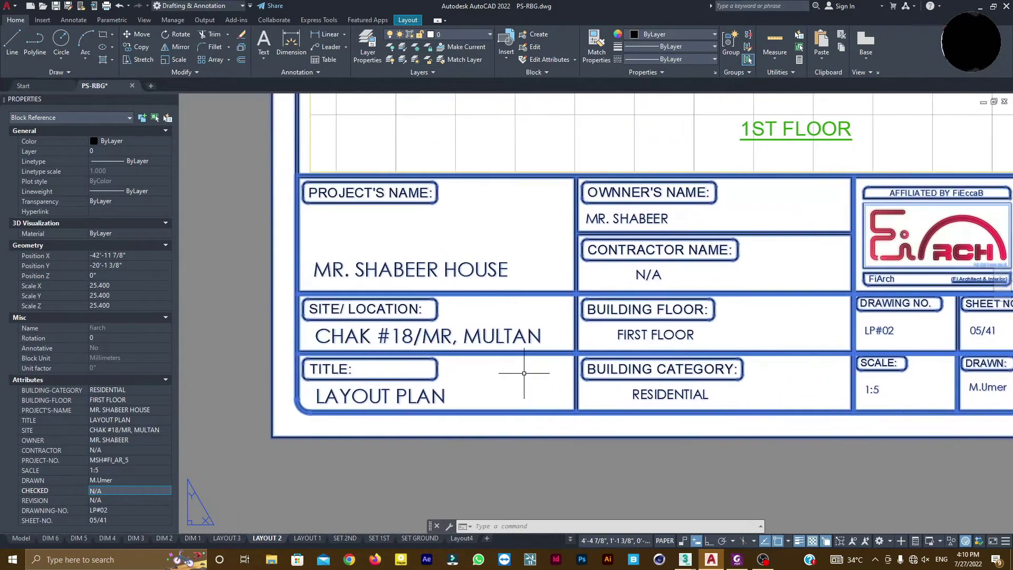
scroll(525, 379, "down", 2)
mouse_move(525, 379)
middle_mouse_down()
mouse_move(568, 375)
mouse_move(430, 375)
mouse_move(623, 378)
mouse_move(565, 378)
middle_mouse_up()
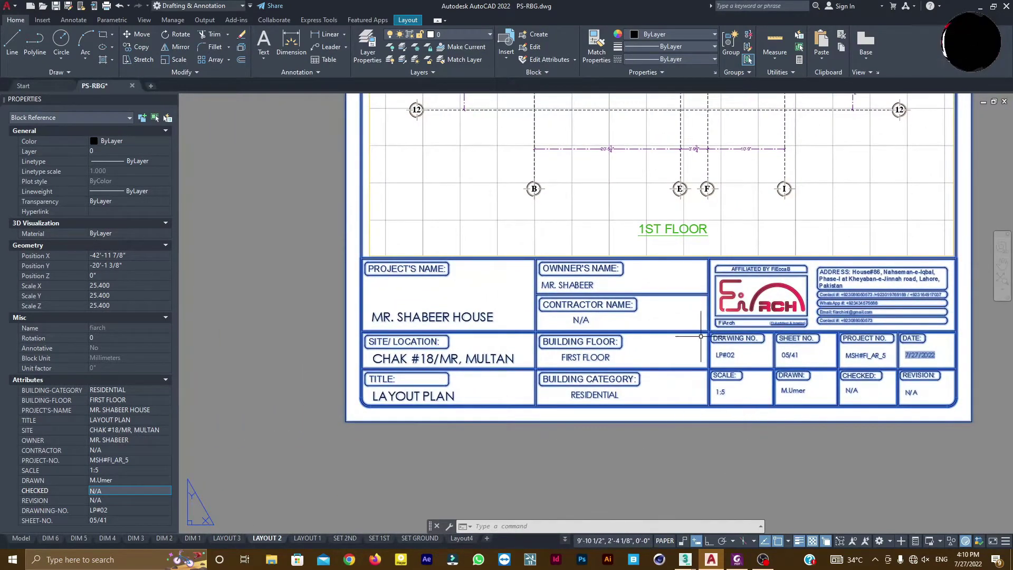
scroll(739, 301, "down", 2)
middle_click_drag(761, 277, 631, 378)
middle_click_drag(596, 295, 593, 375)
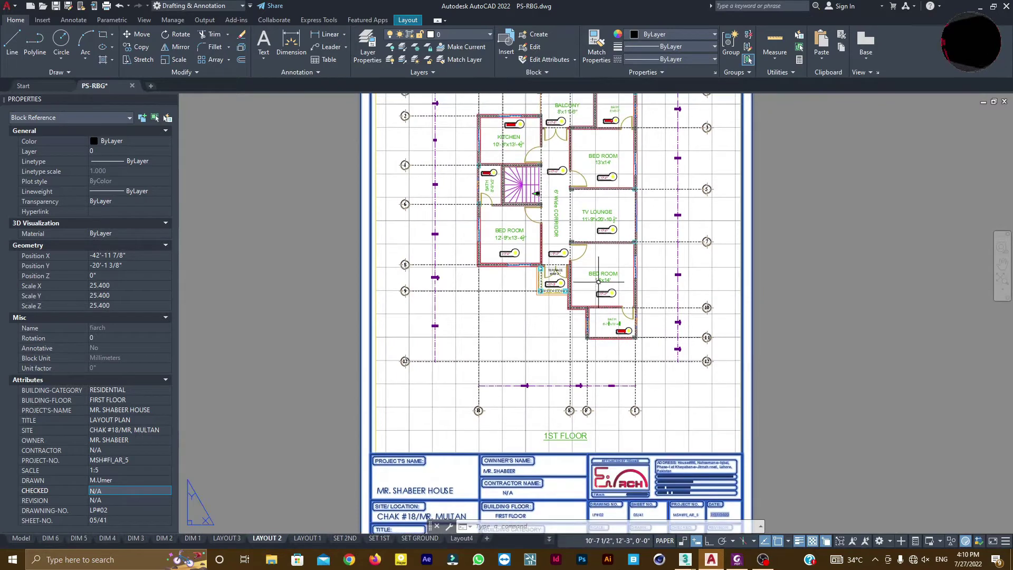
middle_click_drag(594, 293, 593, 390)
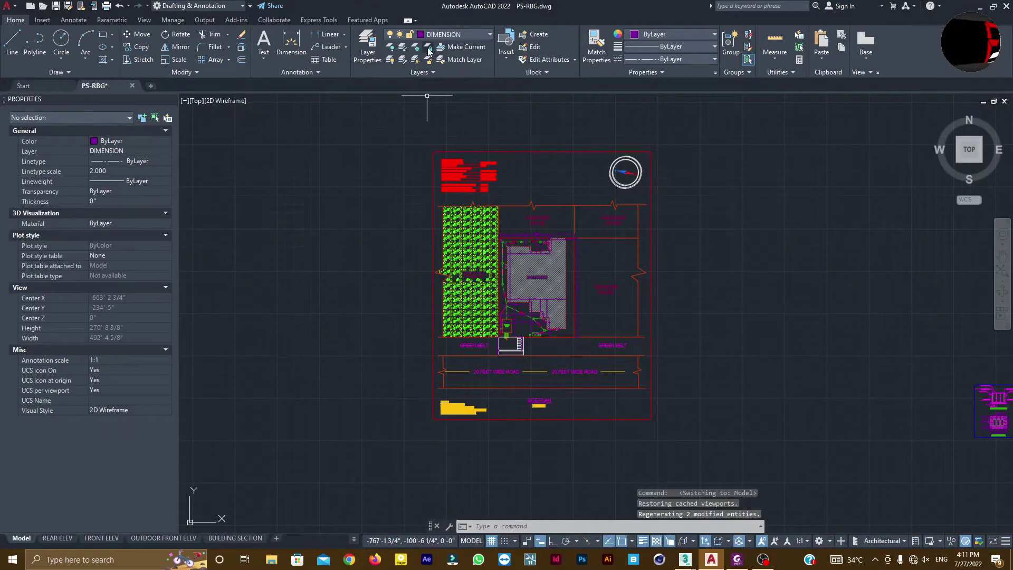
Open the Layer Properties Manager and scroll through the 72-layer list
left_click(367, 59)
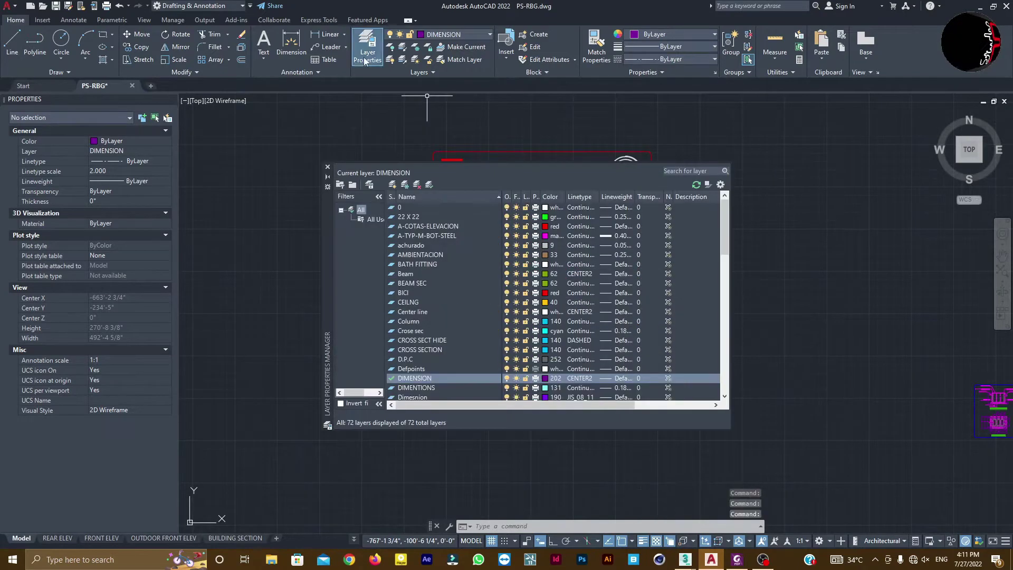
scroll(575, 315, "down", 4)
scroll(571, 306, "up", 4)
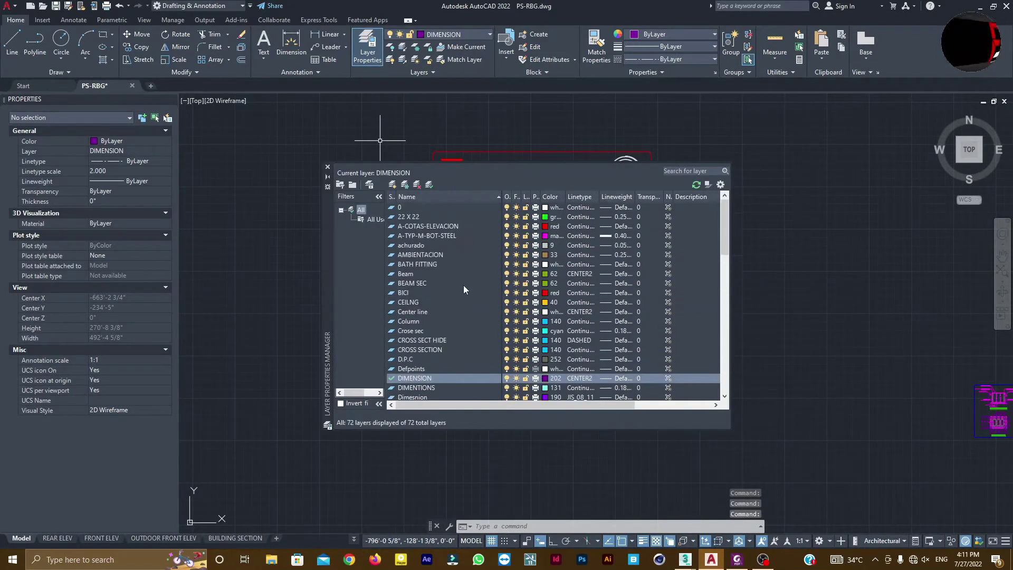
scroll(464, 340, "down", 2)
scroll(464, 338, "down", 10)
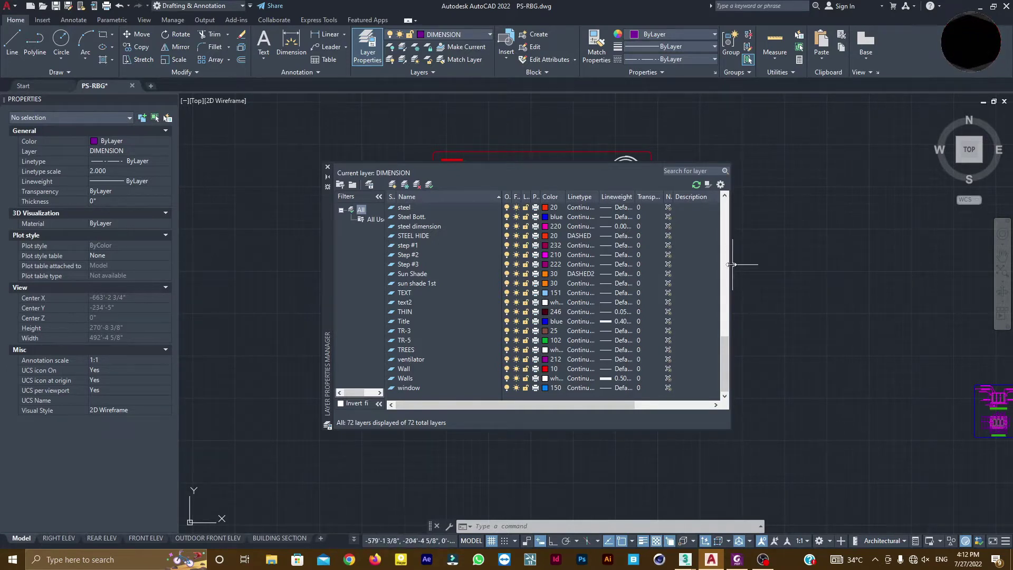
Widen the layer palette, scroll back to the top, and select layer 0
left_click_drag(731, 265, 909, 266)
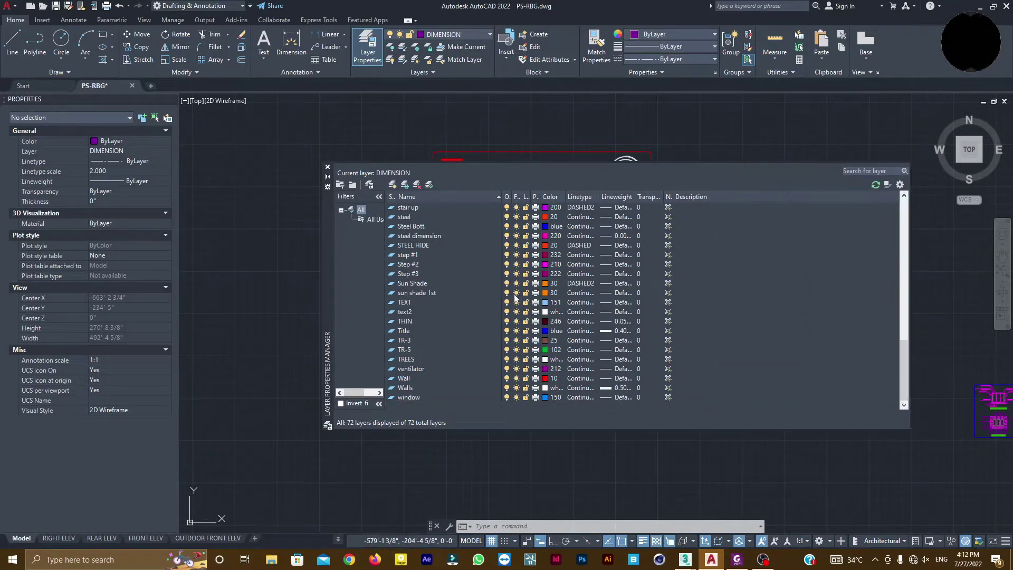
scroll(618, 263, "up", 4)
scroll(612, 250, "up", 4)
scroll(612, 251, "up", 4)
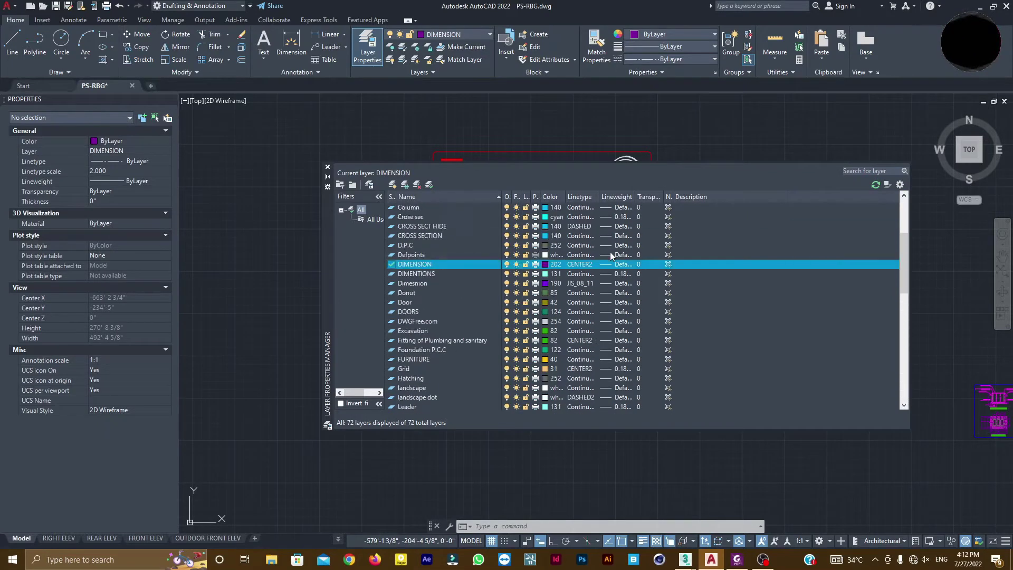
scroll(611, 253, "up", 4)
scroll(610, 255, "up", 1)
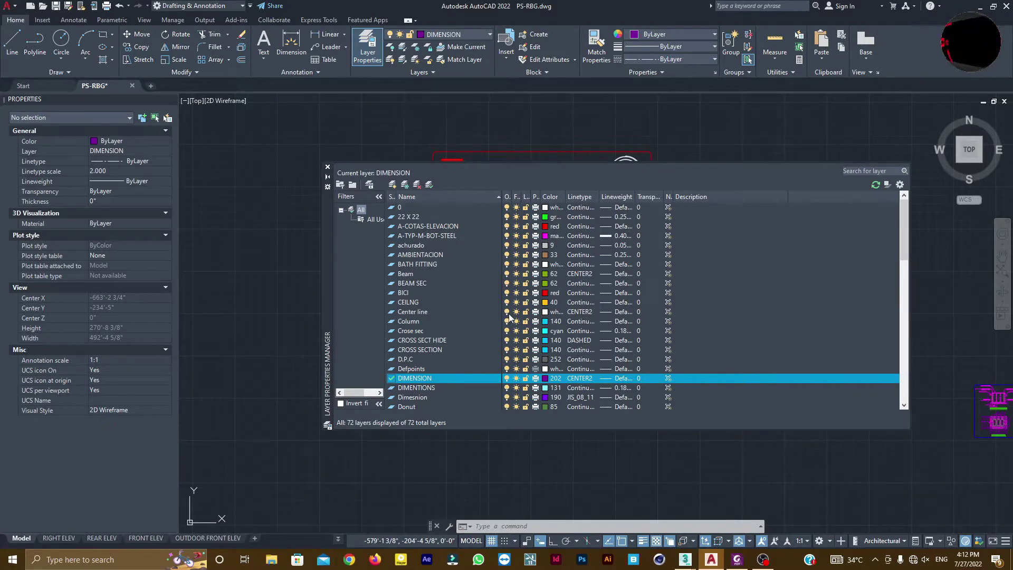
left_click(505, 210)
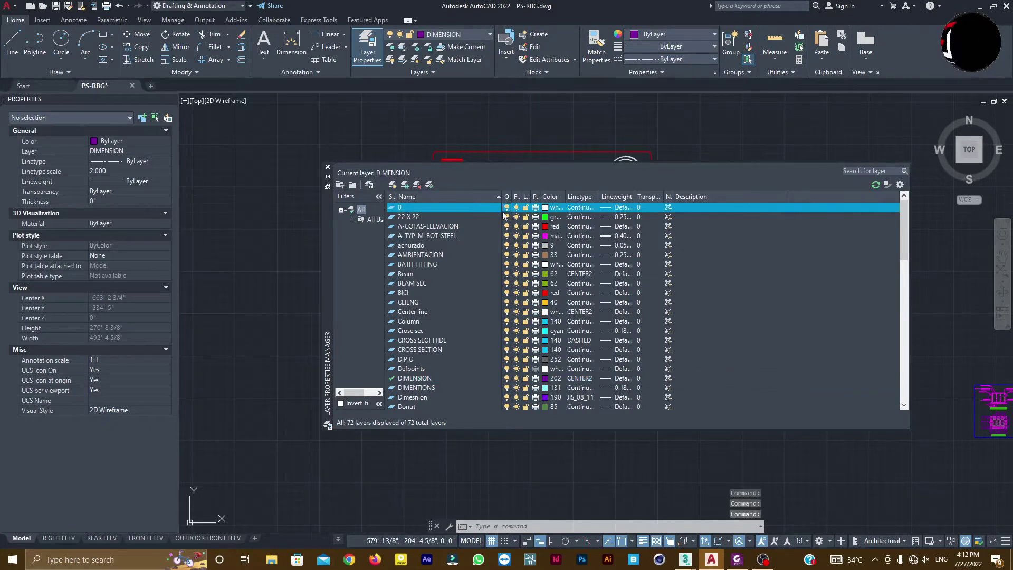
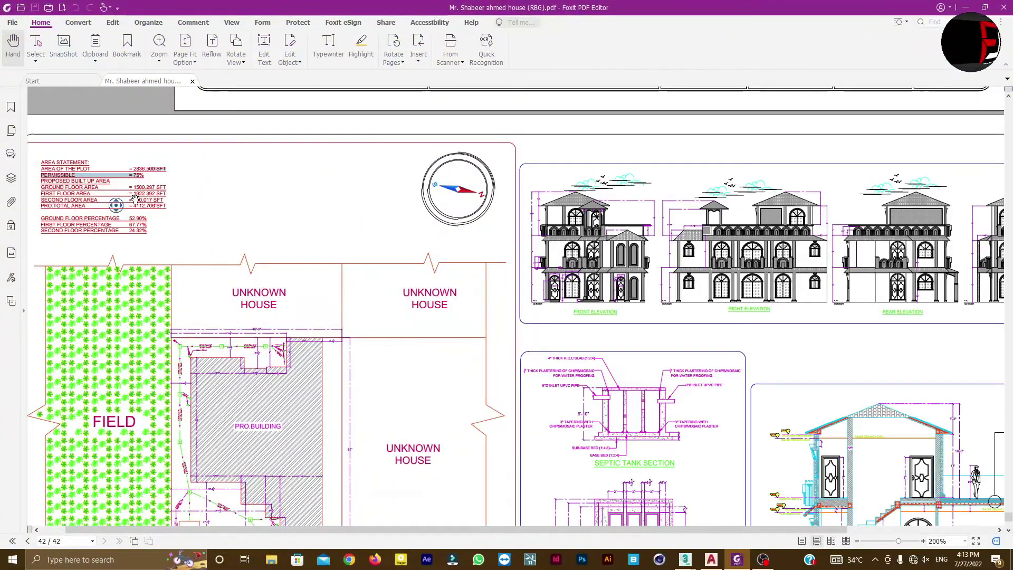
Zoom into page 42's AREA STATEMENT and scroll down through it
scroll(128, 204, "up", 5, "ctrl")
scroll(638, 302, "down", 1, "ctrl")
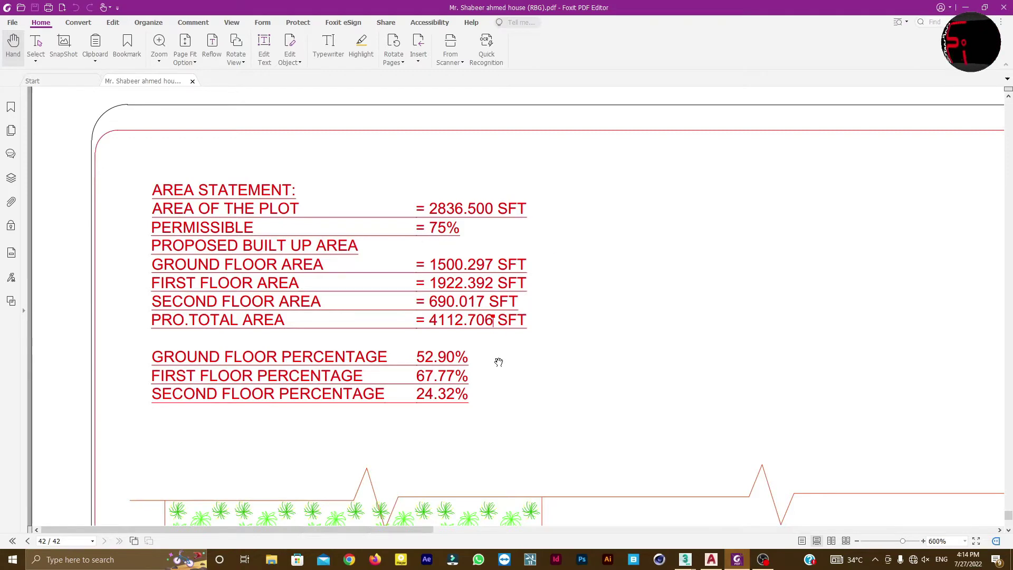
scroll(496, 360, "down", 1, "ctrl")
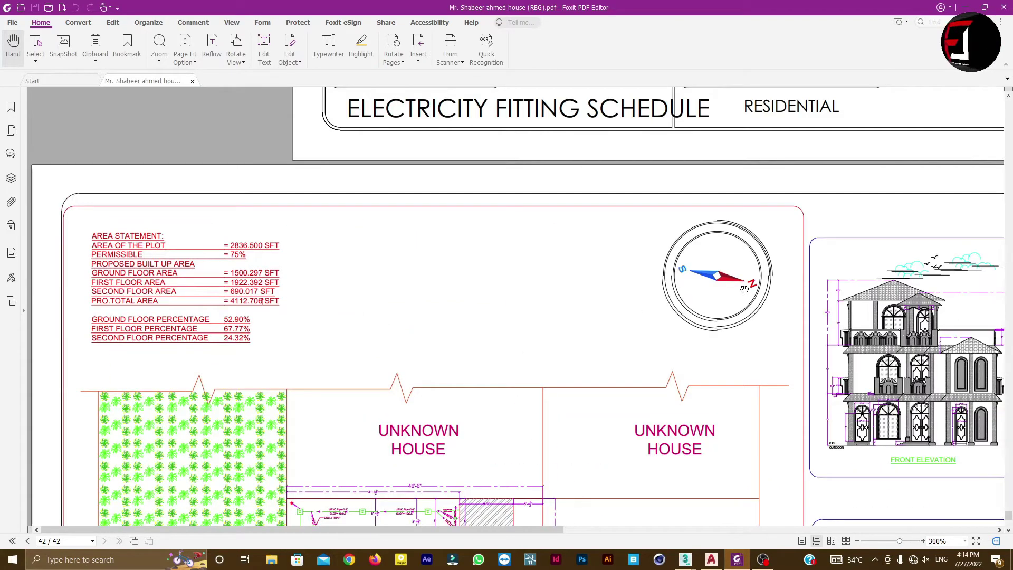
scroll(686, 291, "down", 1)
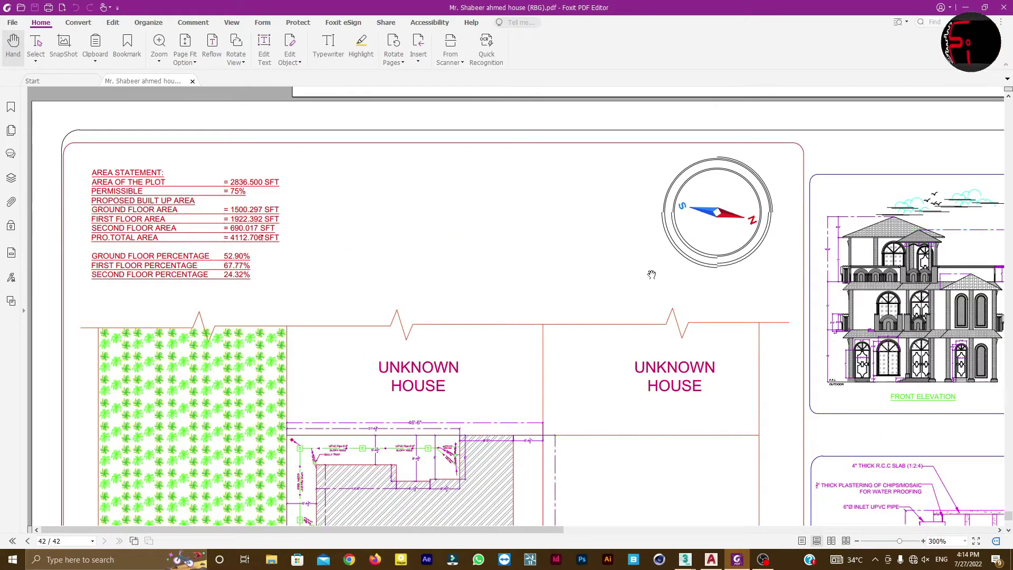
scroll(660, 267, "down", 1)
scroll(633, 271, "down", 1)
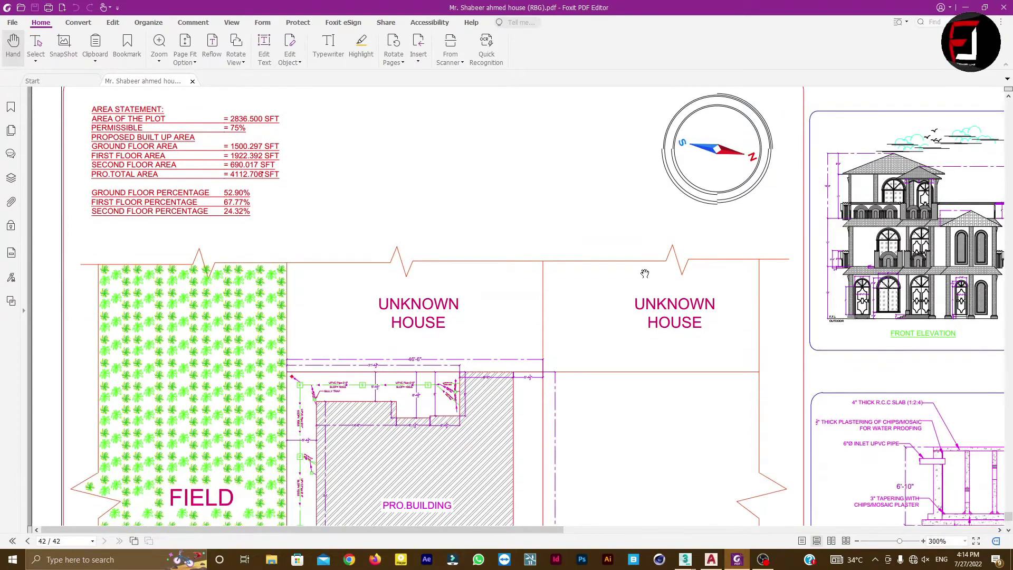
scroll(554, 279, "down", 1)
scroll(449, 306, "down", 1)
scroll(256, 308, "down", 1)
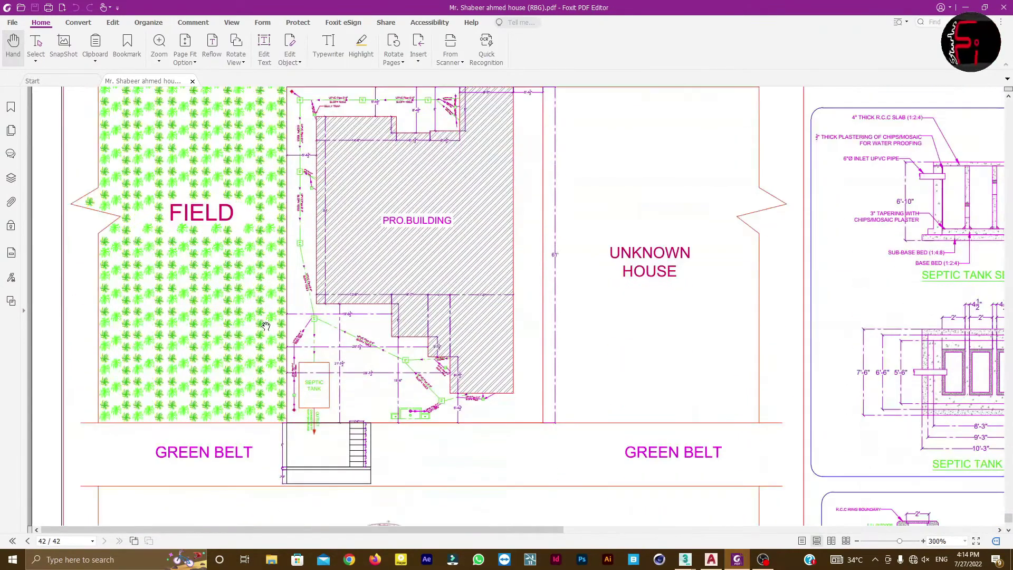
scroll(266, 330, "down", 1)
scroll(280, 364, "down", 1)
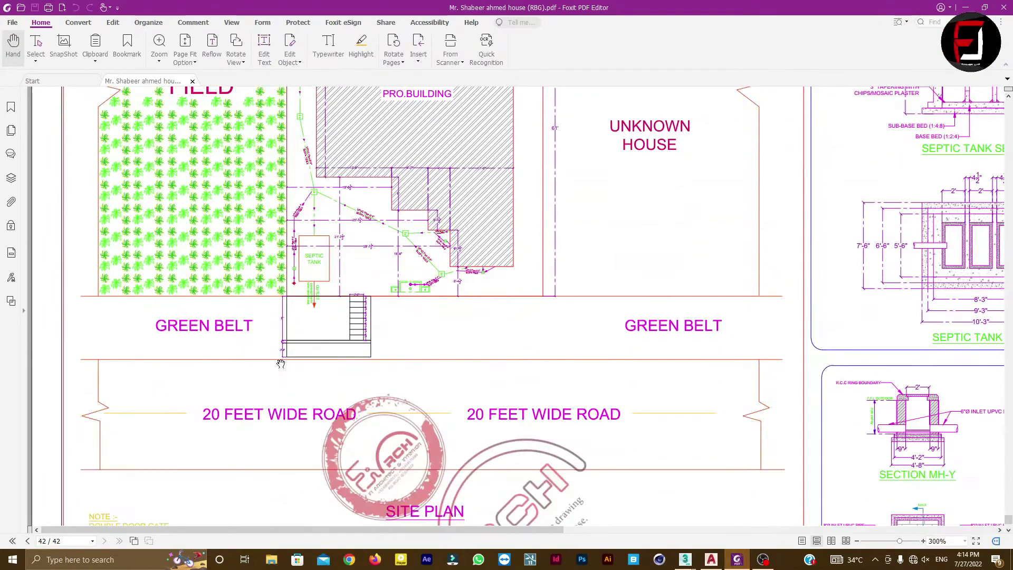
scroll(343, 365, "down", 1)
scroll(423, 363, "up", 1)
scroll(425, 380, "up", 2)
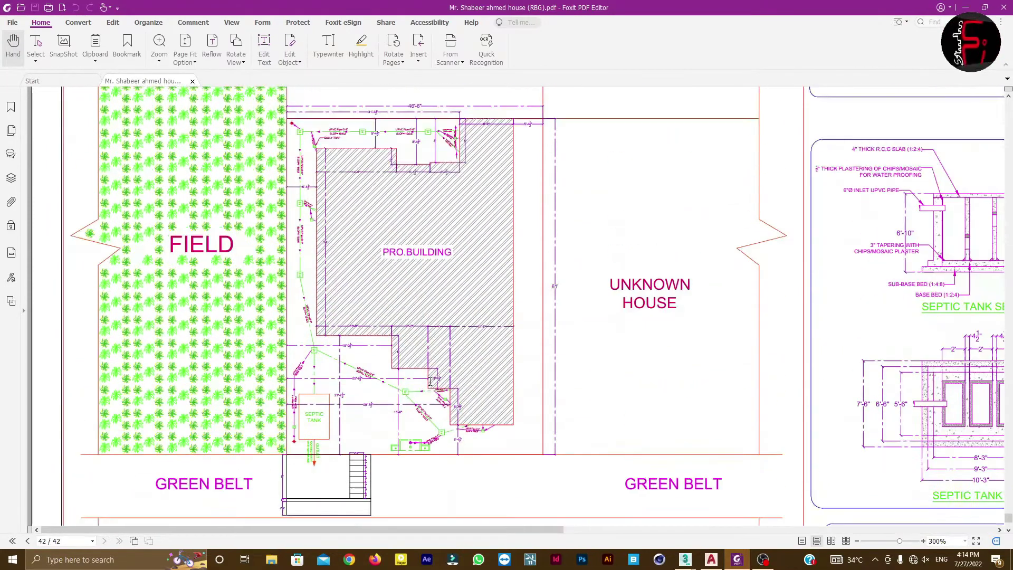
scroll(426, 400, "up", 1)
scroll(427, 399, "down", 1)
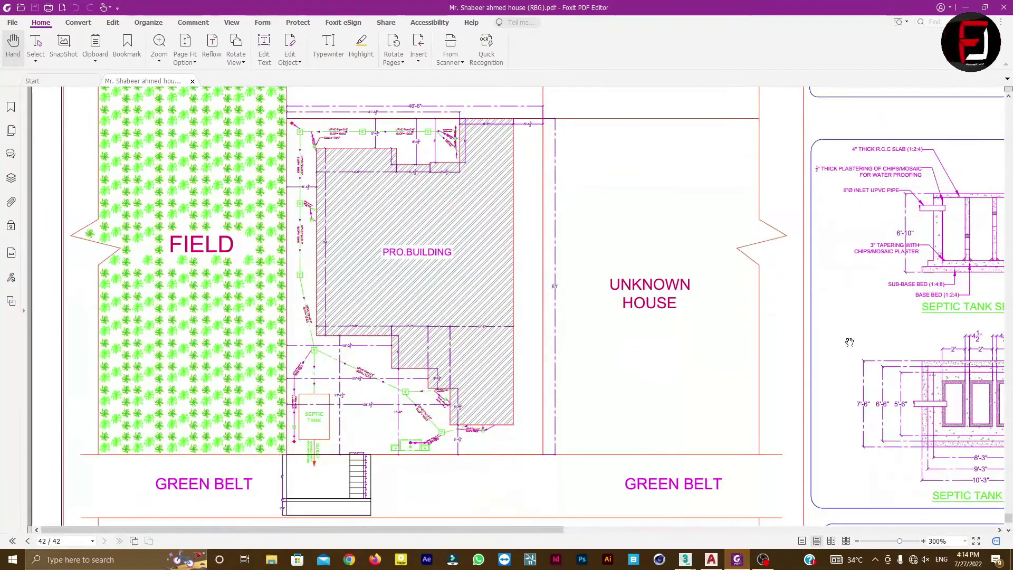
Pan across the site plan, elevations and septic tank details, then zoom out to about 164%
scroll(623, 311, "right", 3)
scroll(623, 310, "right", 2)
scroll(512, 292, "up", 2)
scroll(512, 292, "right", 2)
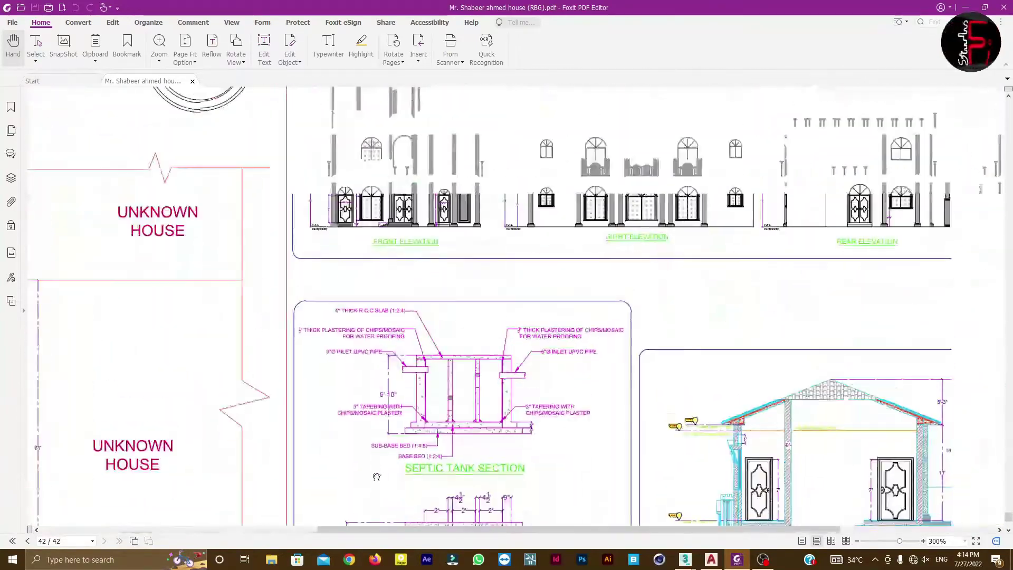
scroll(512, 292, "down", 3)
scroll(554, 289, "down", 2)
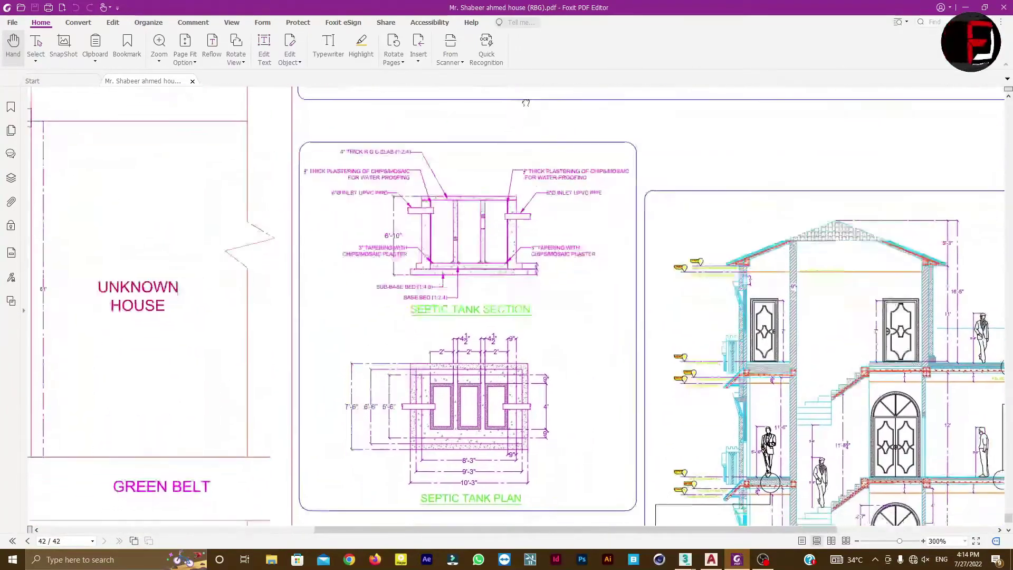
scroll(633, 420, "down", 3)
scroll(633, 420, "down", 2)
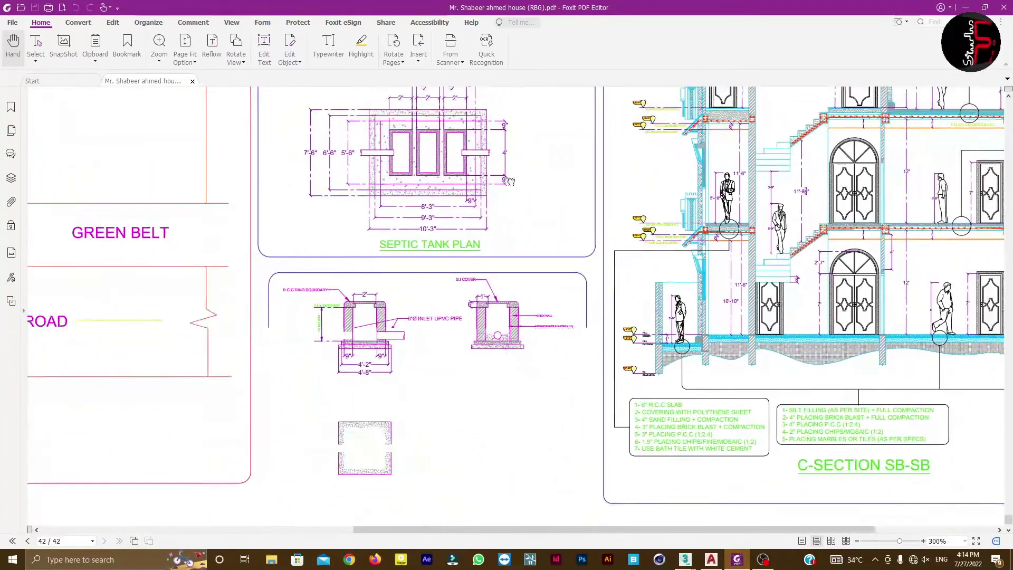
scroll(580, 343, "up", 2)
scroll(580, 343, "right", 4)
scroll(559, 312, "up", 1)
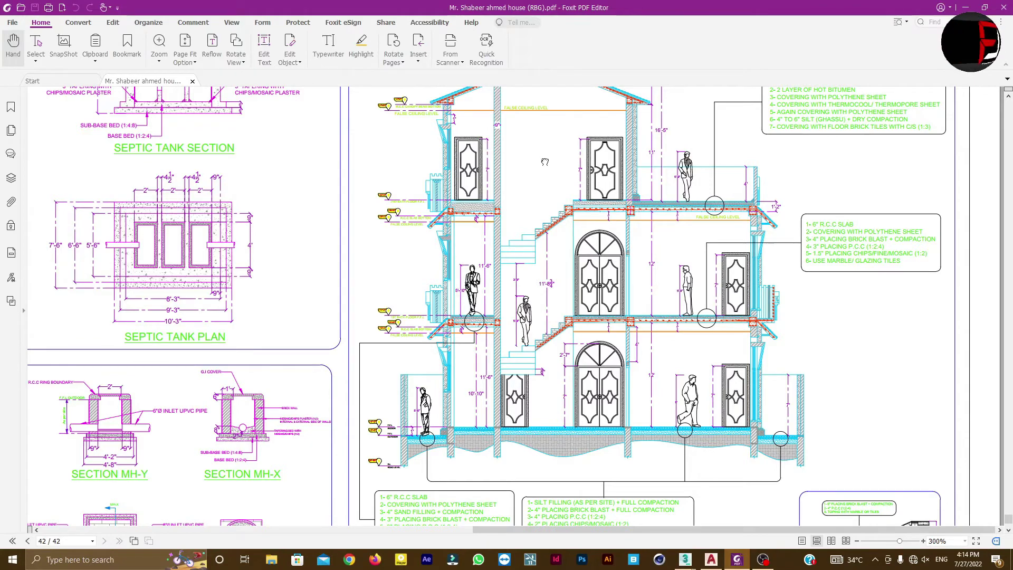
scroll(544, 205, "up", 5)
scroll(710, 305, "up", 2)
scroll(710, 305, "left", 1)
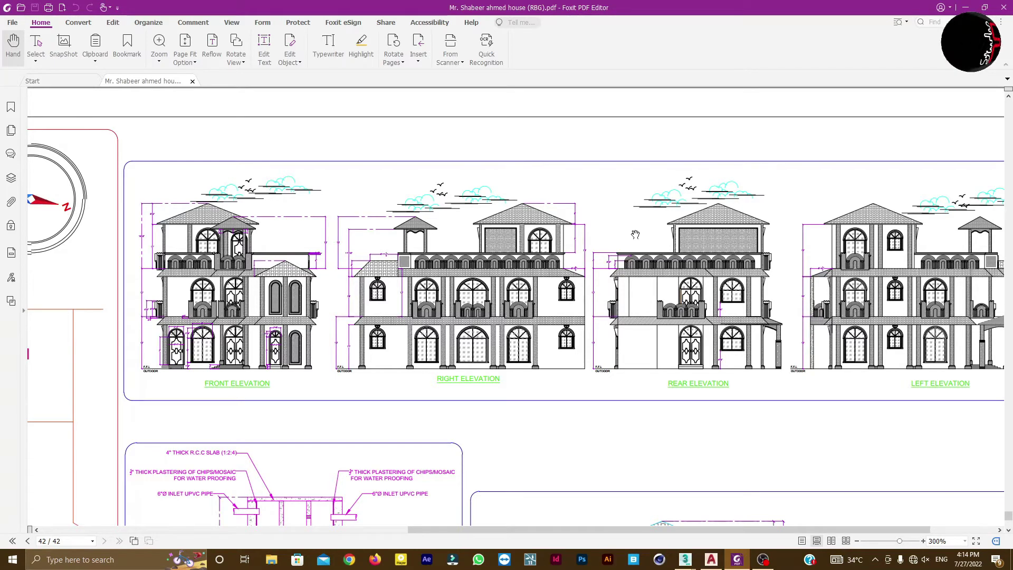
scroll(635, 234, "down", 1)
scroll(586, 238, "down", 2, "ctrl")
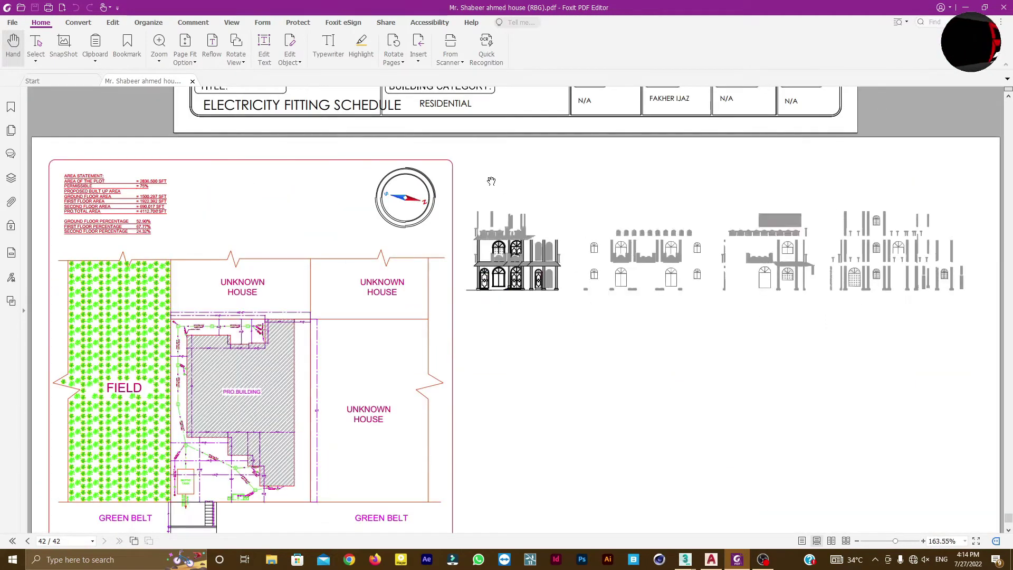
Bring page 41's Electrical Fitting Schedule into view, then switch to the AutoCAD drawing PS-RBG.dwg
left_click_drag(534, 219, 549, 470)
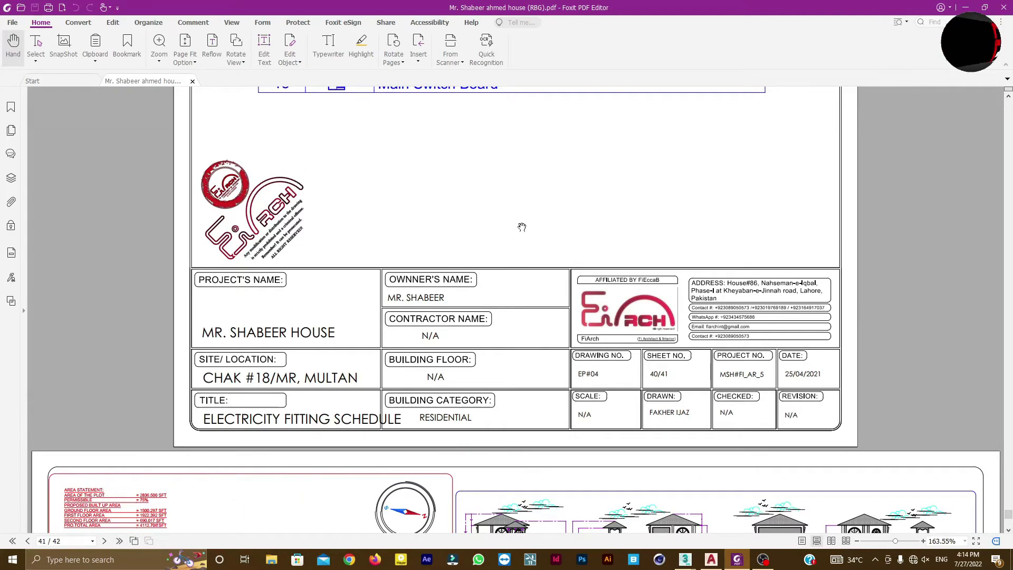
scroll(537, 226, "up", 4)
scroll(538, 226, "up", 5)
scroll(538, 232, "up", 2)
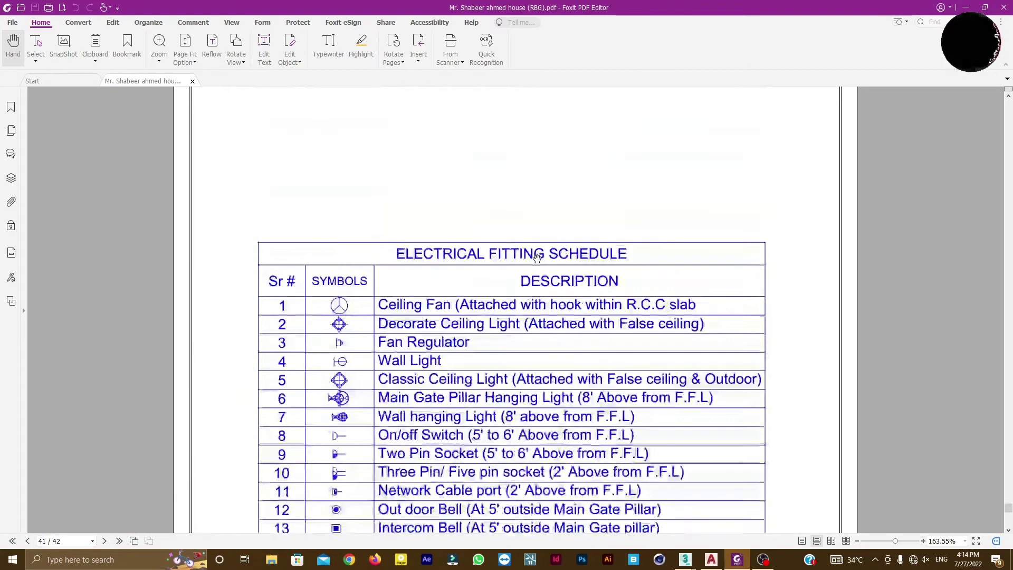
scroll(539, 248, "down", 2)
scroll(539, 257, "down", 1)
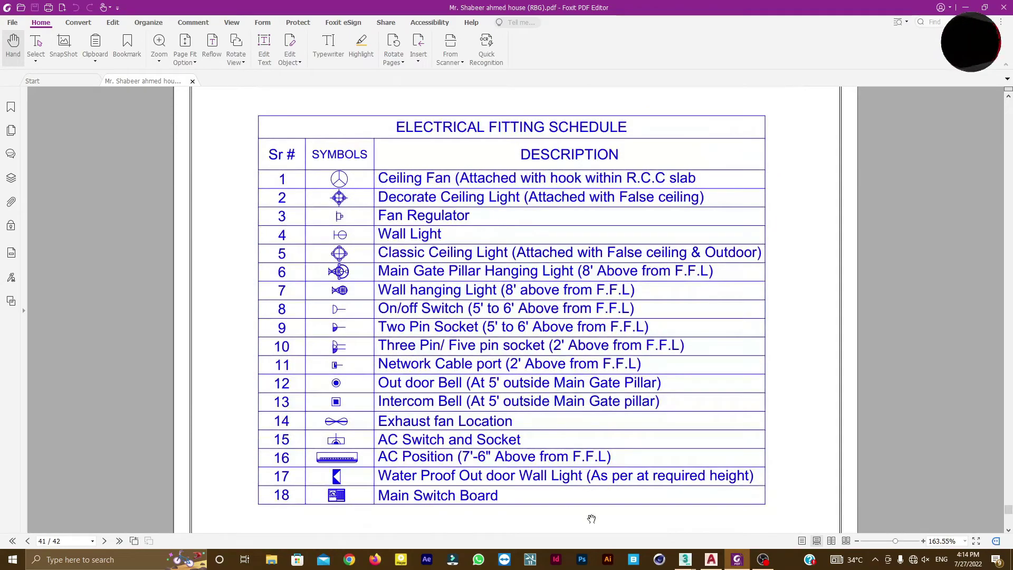
left_click(710, 560)
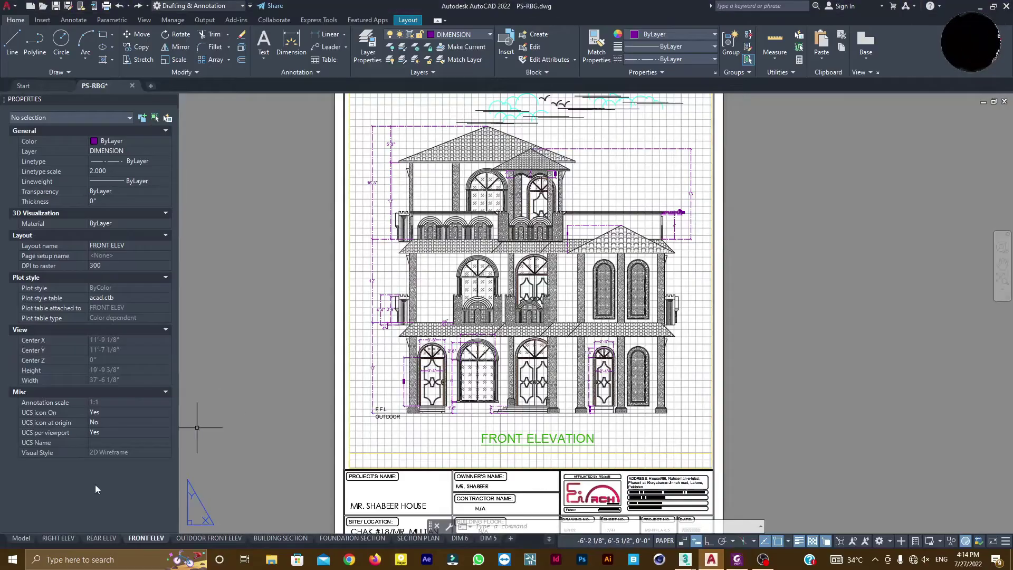
Zoom to the 18-item Electrical Fitting Schedule in AutoCAD model space, then return to Foxit
left_click(21, 538)
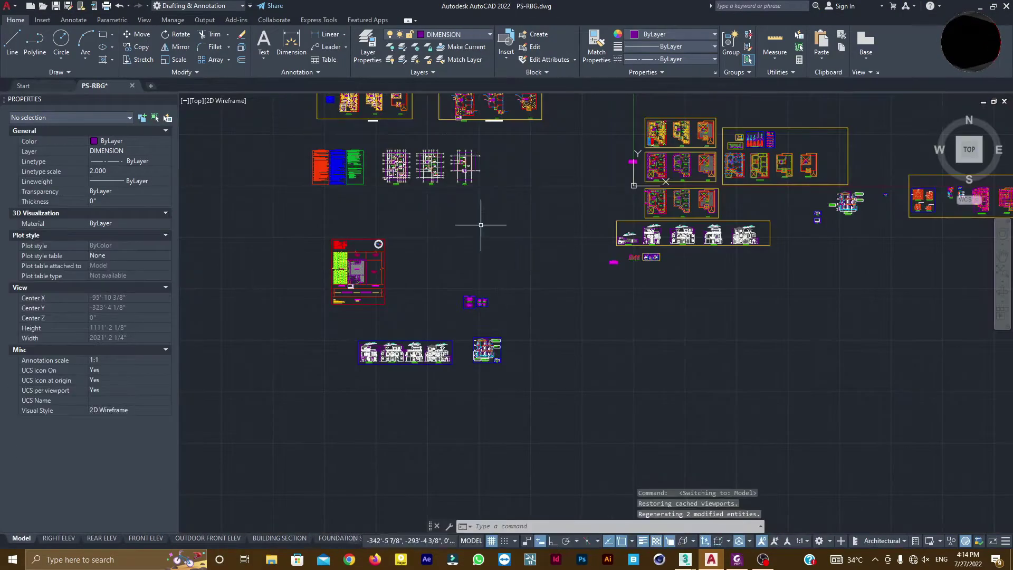
scroll(475, 220, "up", 2)
scroll(645, 482, "down", 3)
scroll(540, 421, "up", 4)
scroll(540, 420, "up", 2)
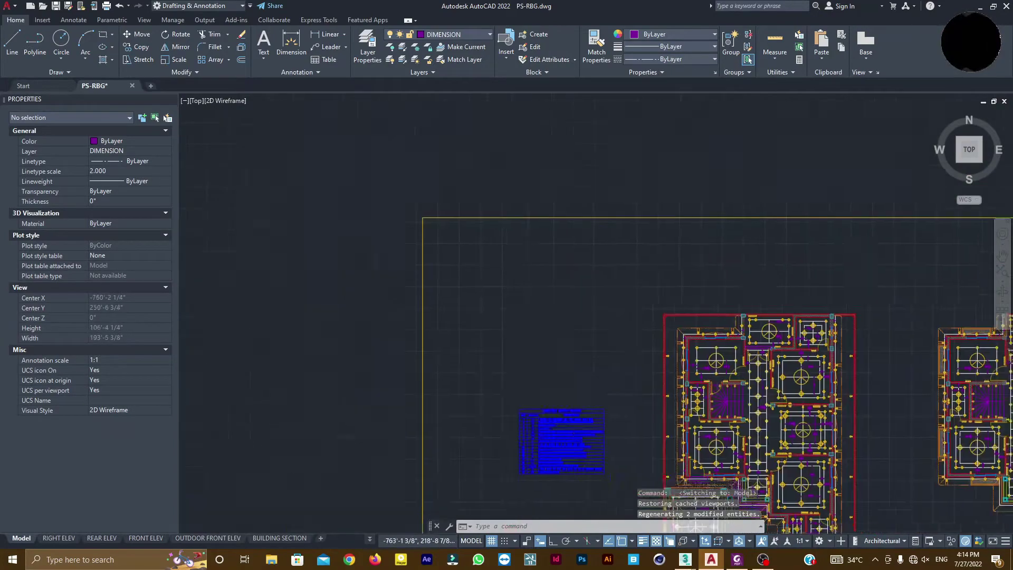
scroll(524, 344, "up", 3)
scroll(475, 296, "up", 2)
scroll(397, 253, "up", 1)
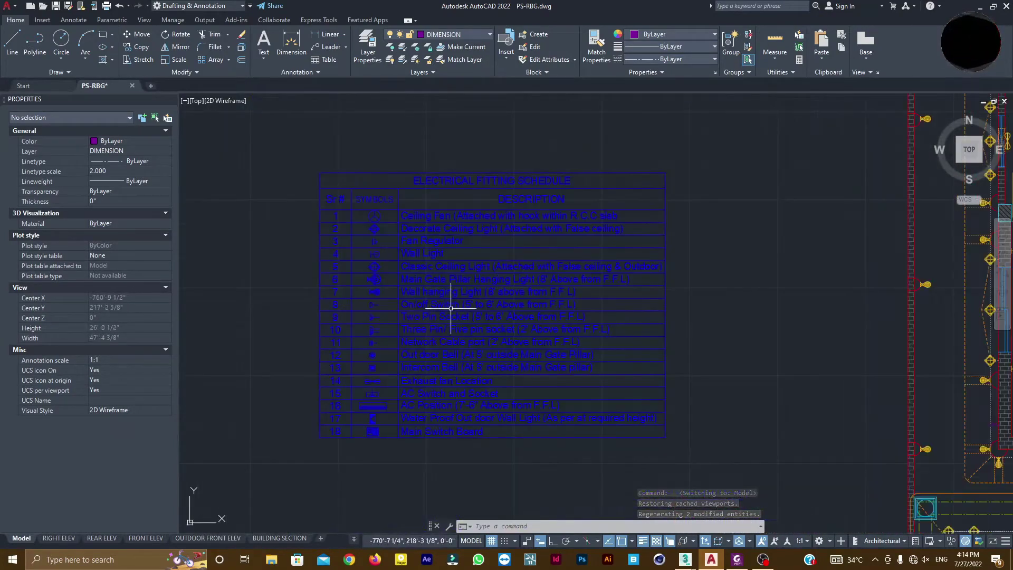
left_click(737, 559)
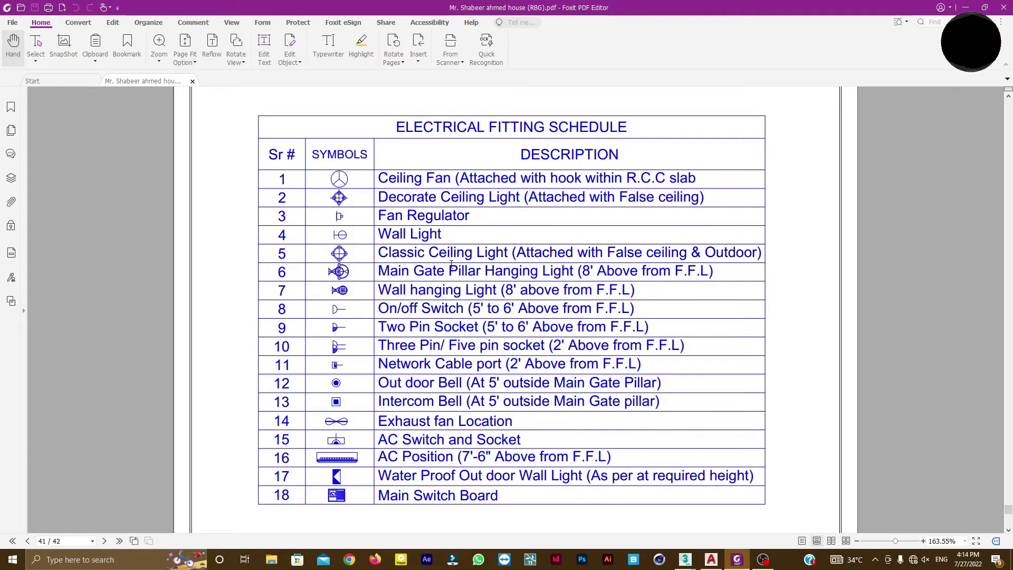
Review page 41's 18-item fitting schedule, then scroll back to page 40's electrical floor plan
scroll(451, 264, "up", 1)
scroll(456, 305, "up", 2)
scroll(464, 309, "down", 1)
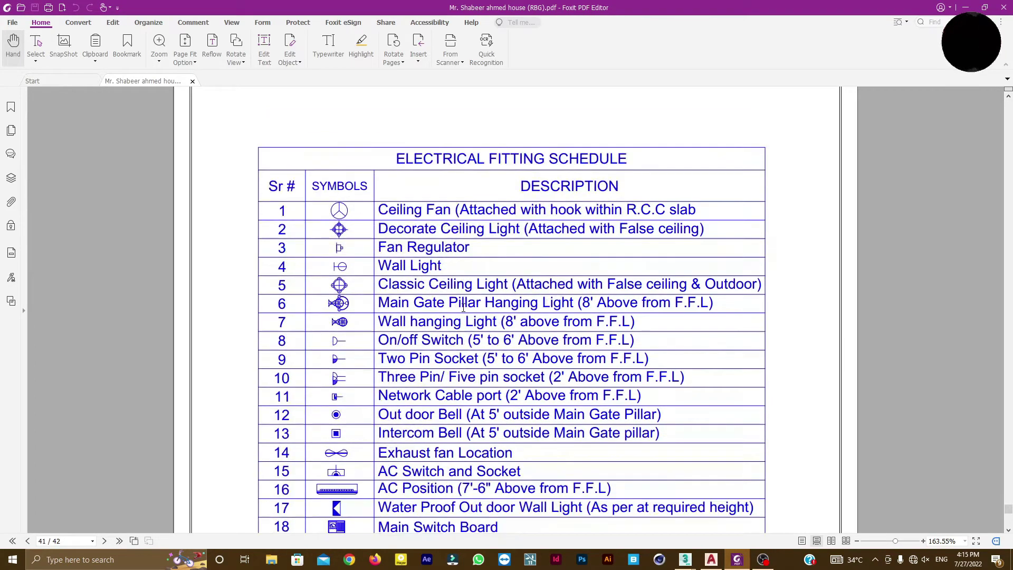
scroll(563, 223, "down", 1)
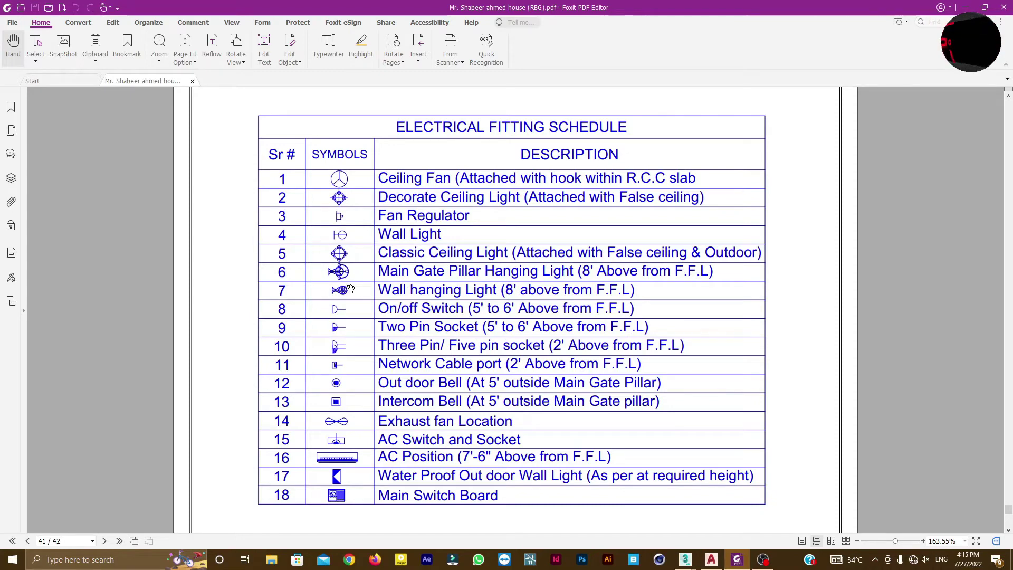
scroll(490, 283, "up", 1)
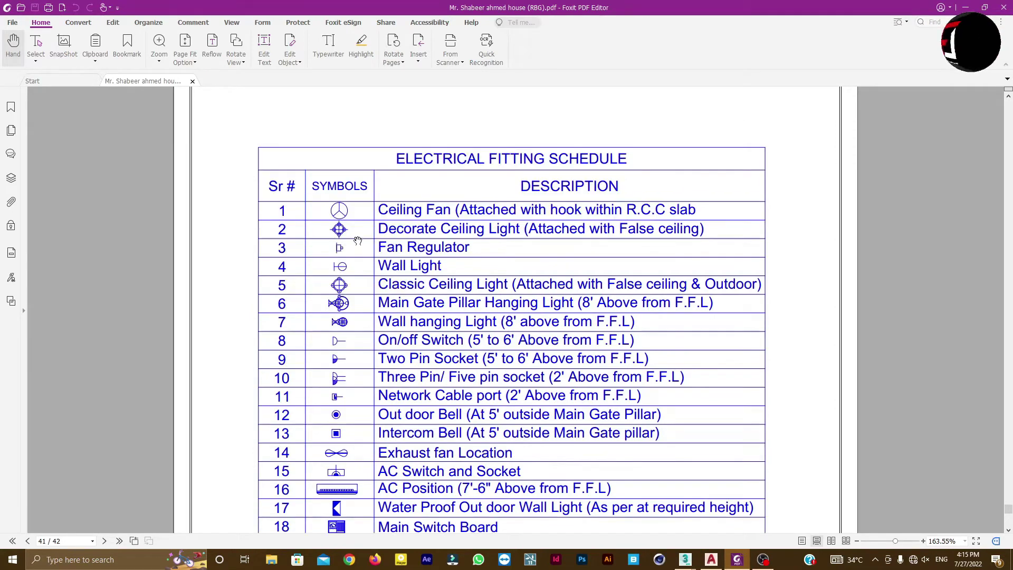
scroll(523, 283, "up", 5)
scroll(525, 280, "up", 3)
scroll(523, 283, "up", 3)
Scroll up from page 40 to page 38's electricity plan
scroll(516, 288, "up", 4)
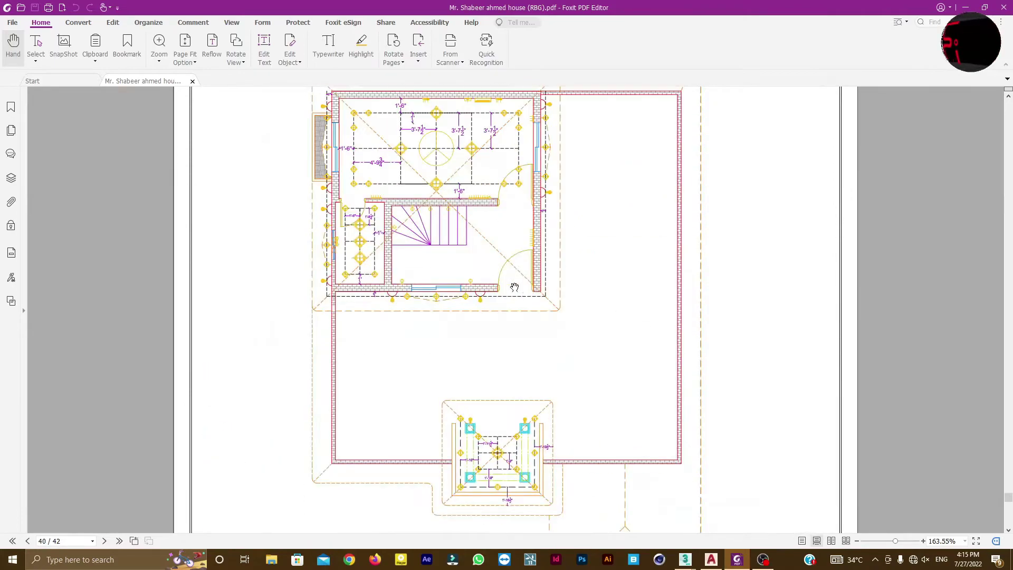
scroll(329, 232, "up", 2)
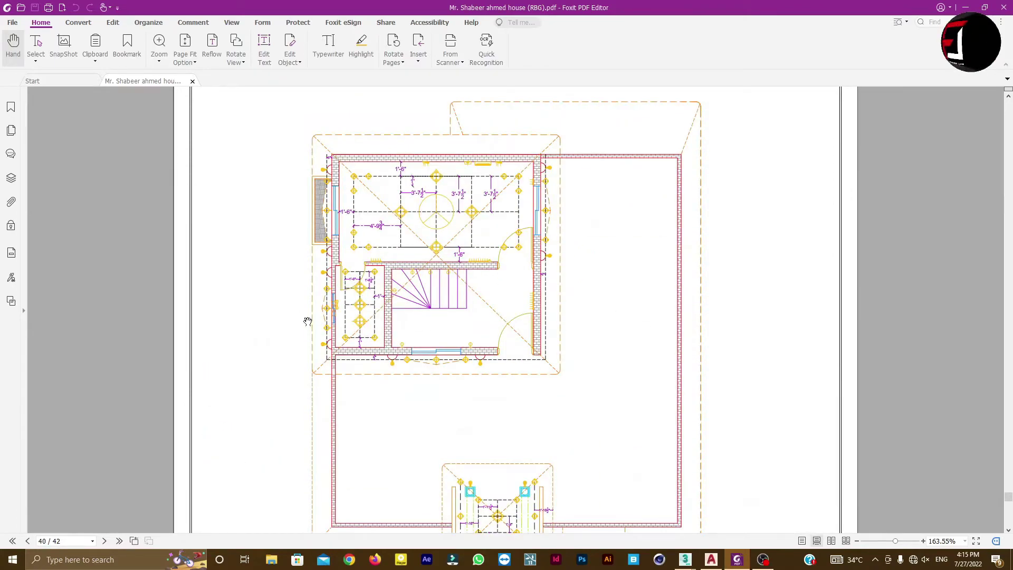
scroll(431, 241, "up", 5)
scroll(423, 296, "up", 7)
scroll(422, 299, "up", 8)
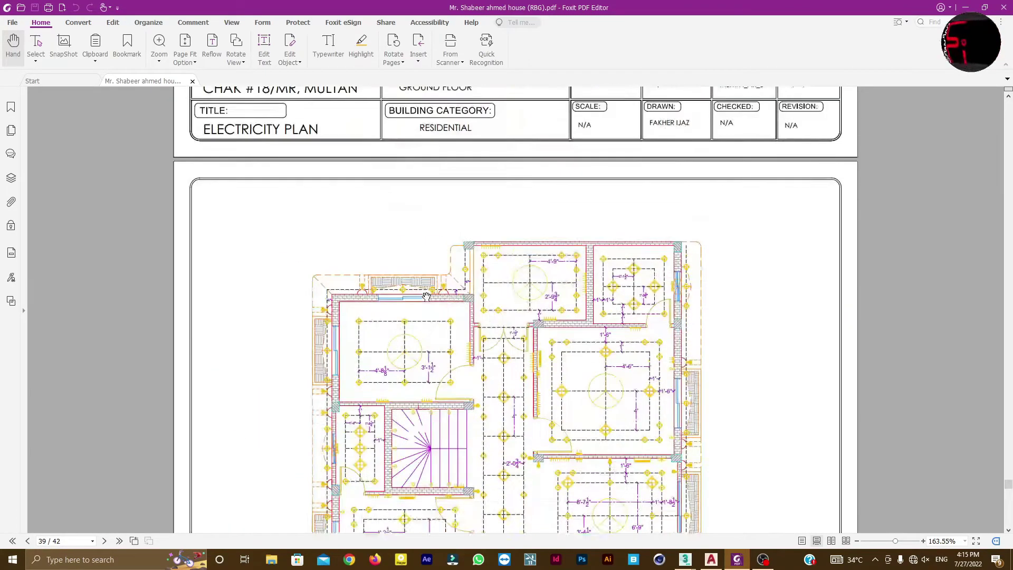
scroll(423, 299, "up", 4)
scroll(423, 298, "up", 6)
scroll(449, 274, "up", 5)
scroll(502, 238, "up", 4)
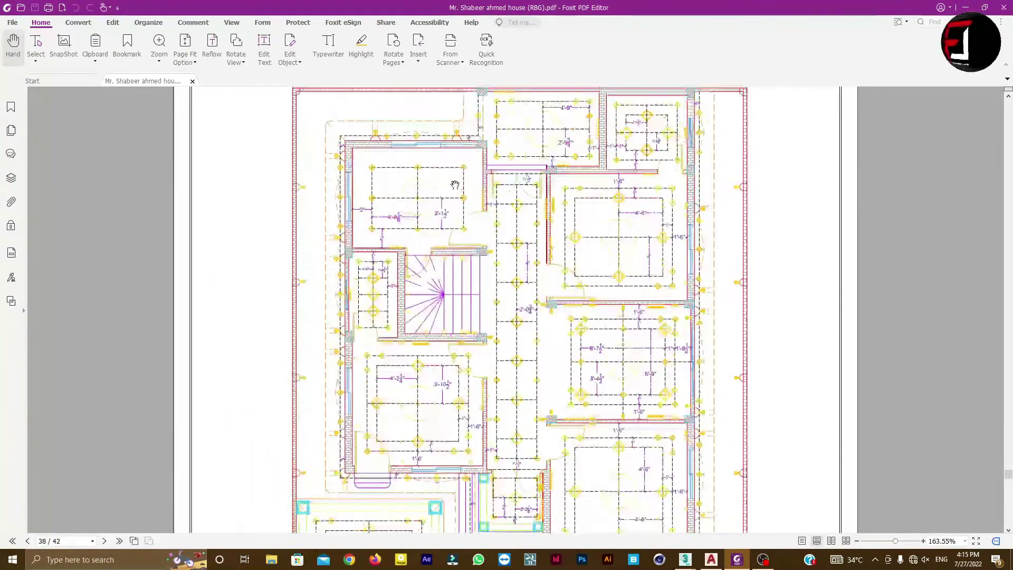
scroll(547, 196, "up", 2)
scroll(547, 196, "up", 2, "ctrl")
scroll(568, 207, "up", 2, "ctrl")
scroll(569, 209, "down", 2, "ctrl")
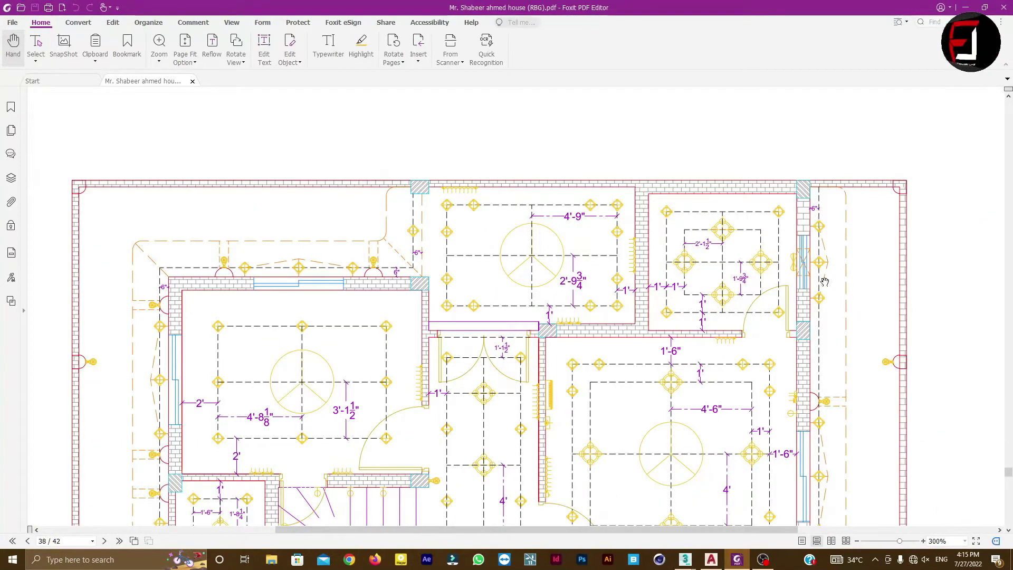
Zoom up to 1600% and back to inspect the ceiling fixture grids (3'-10½", 4'-2¼", 6'-9")
scroll(808, 231, "up", 1, "ctrl")
scroll(843, 248, "up", 1, "ctrl")
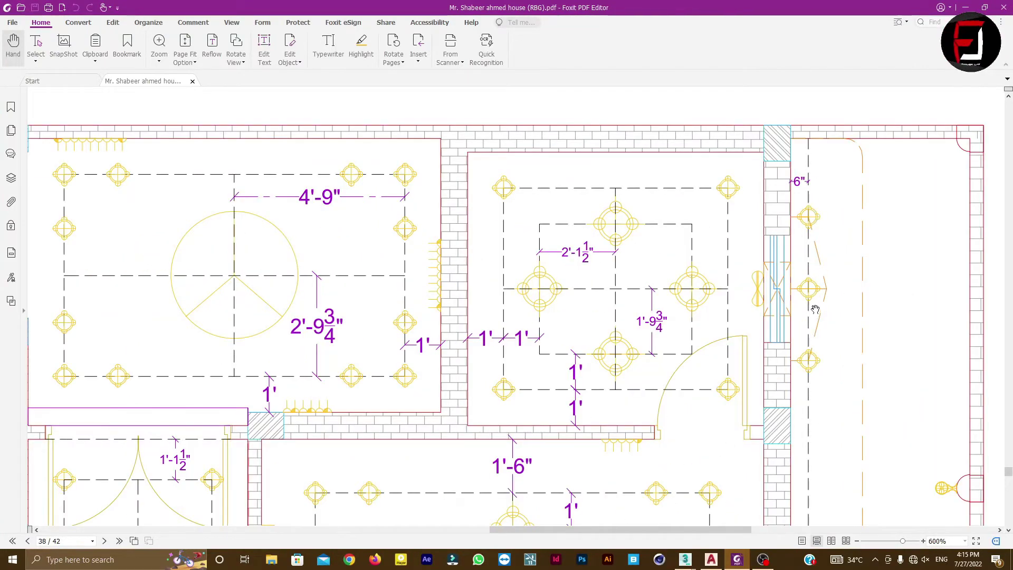
scroll(721, 295, "down", 1)
scroll(570, 248, "down", 1)
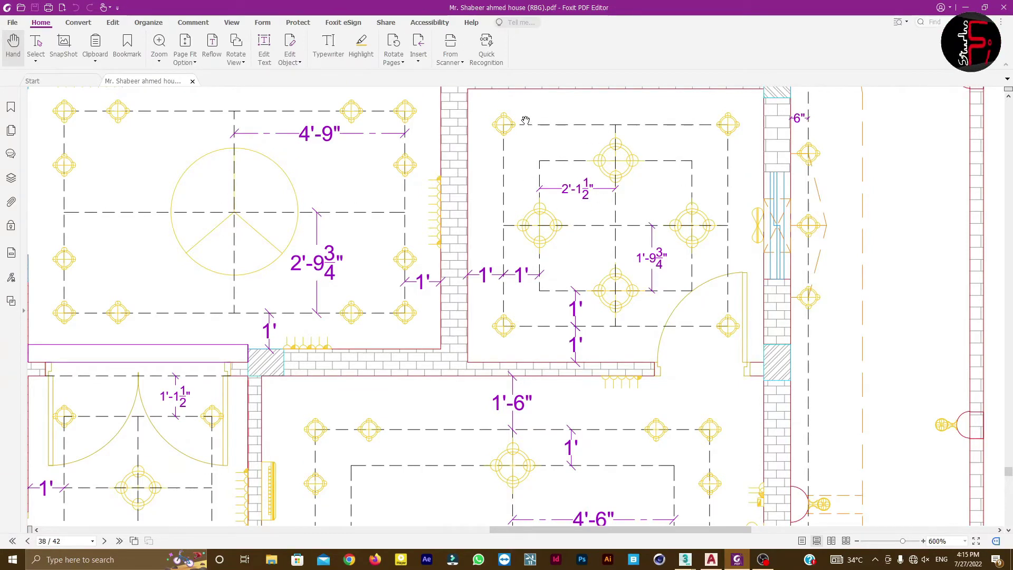
scroll(230, 211, "down", 2, "ctrl")
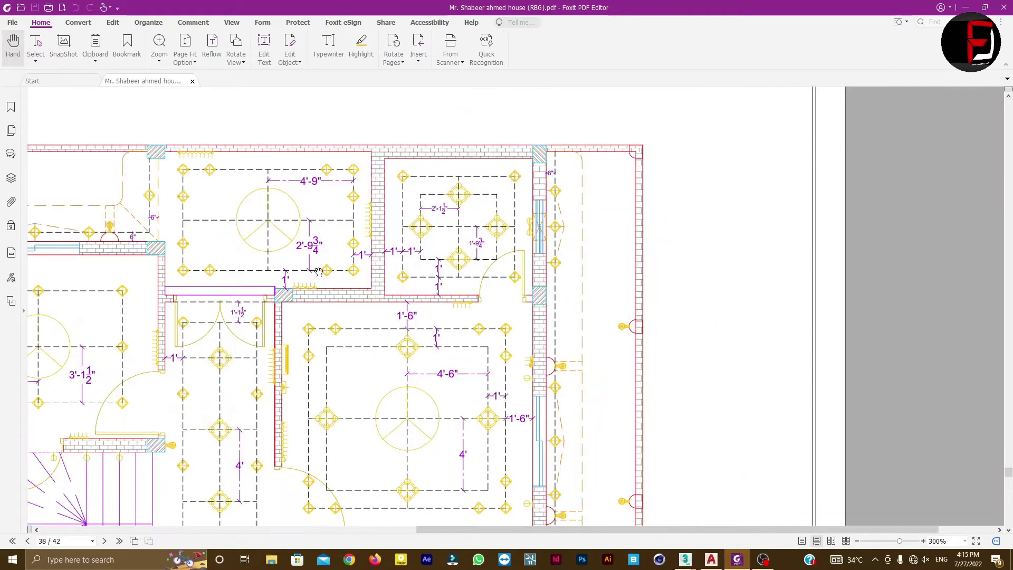
scroll(423, 388, "down", 1)
scroll(423, 389, "down", 1)
scroll(423, 388, "up", 1, "ctrl")
scroll(329, 383, "down", 1)
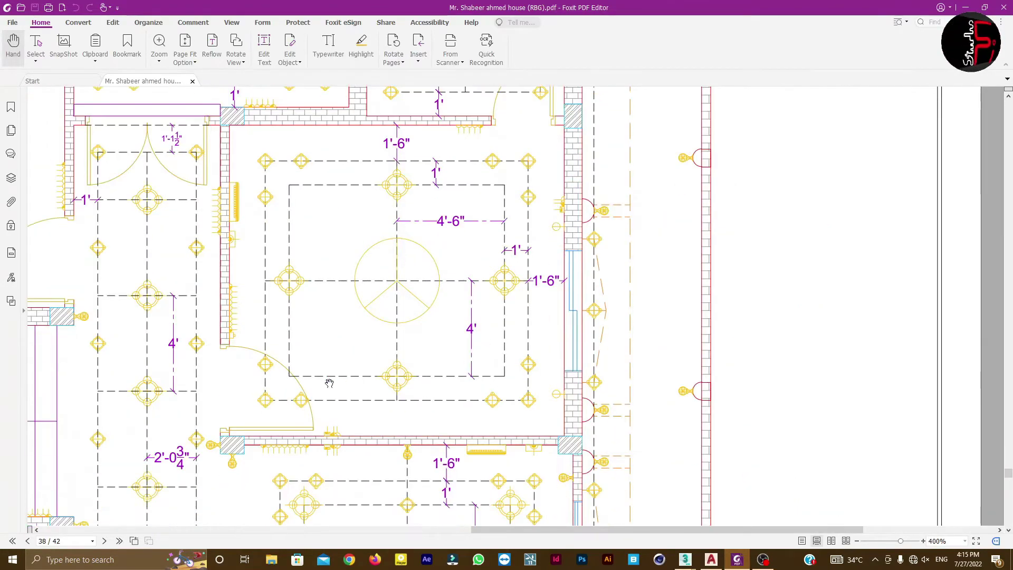
scroll(445, 434, "down", 2)
scroll(394, 460, "down", 1)
scroll(393, 460, "down", 3)
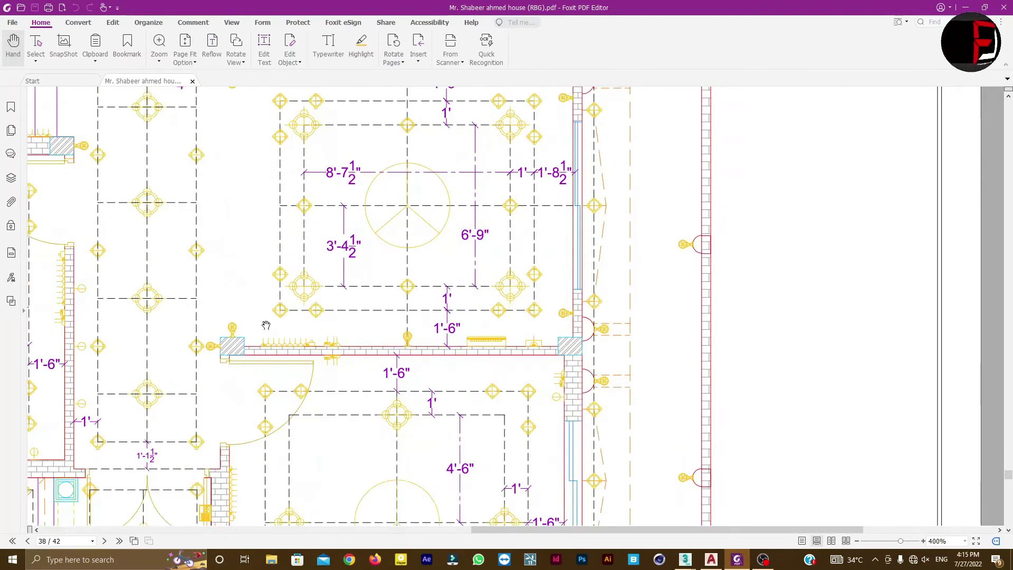
scroll(229, 340, "up", 2, "ctrl")
scroll(234, 314, "down", 2, "ctrl")
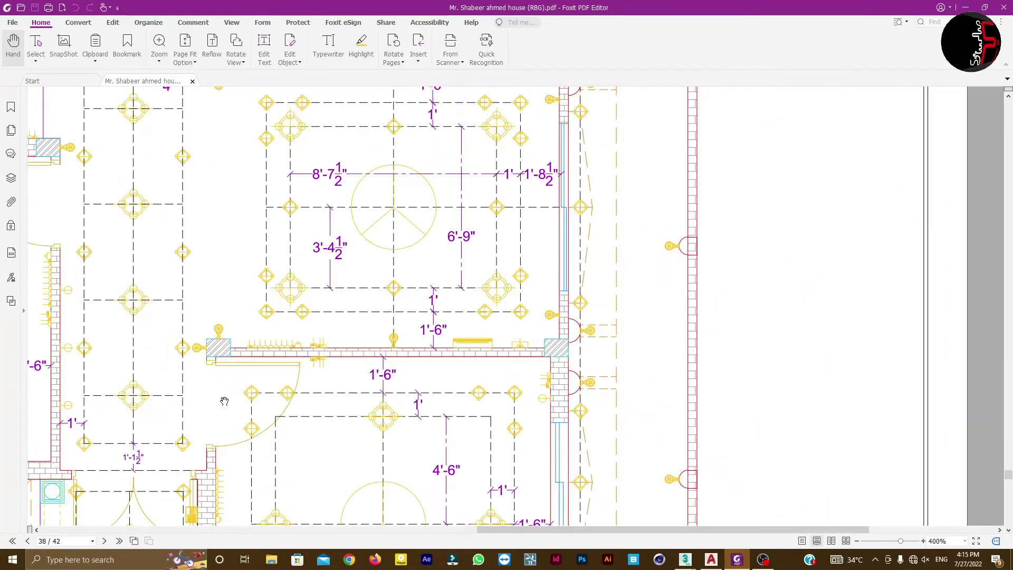
scroll(429, 391, "down", 3)
scroll(429, 391, "down", 3)
scroll(499, 401, "up", 3, "ctrl")
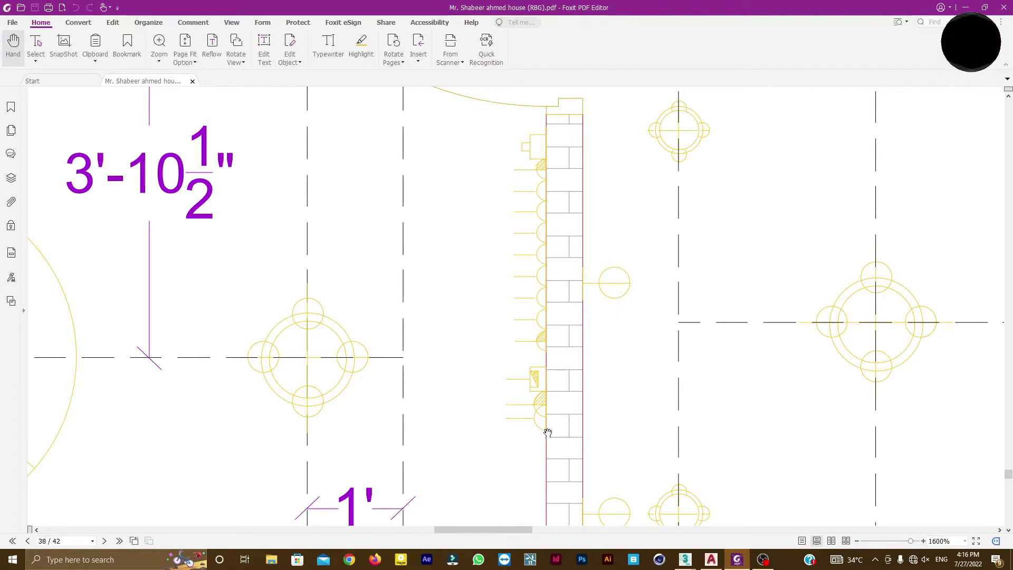
scroll(490, 302, "down", 3)
scroll(491, 303, "right", 3)
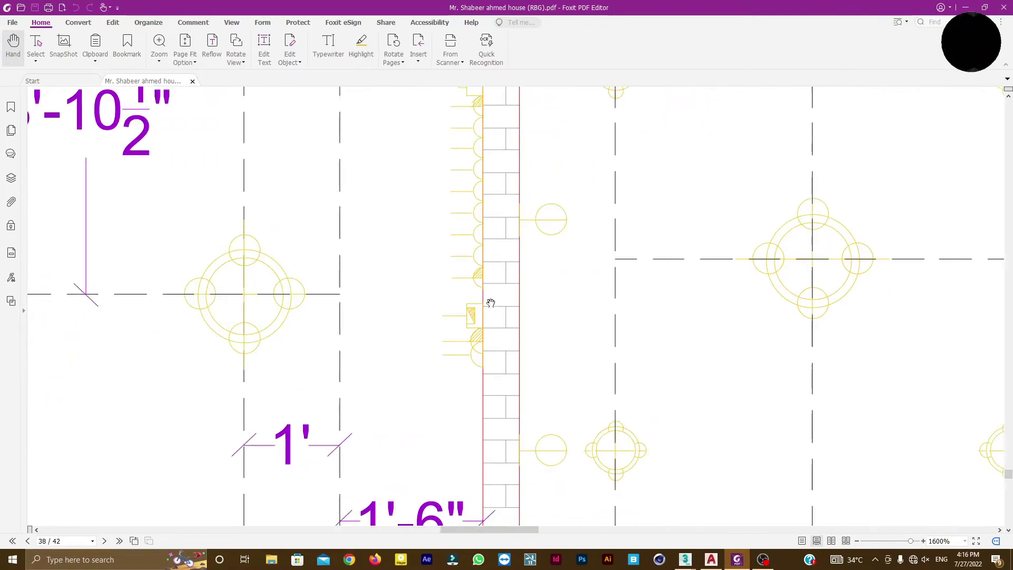
scroll(491, 302, "right", 3)
scroll(491, 303, "down", 1, "ctrl")
Go up to page 35's sewerage plan and zoom to 800% on the bathroom's Ø 6" and Ø 4" UPVC pipes
scroll(500, 299, "down", 2, "ctrl")
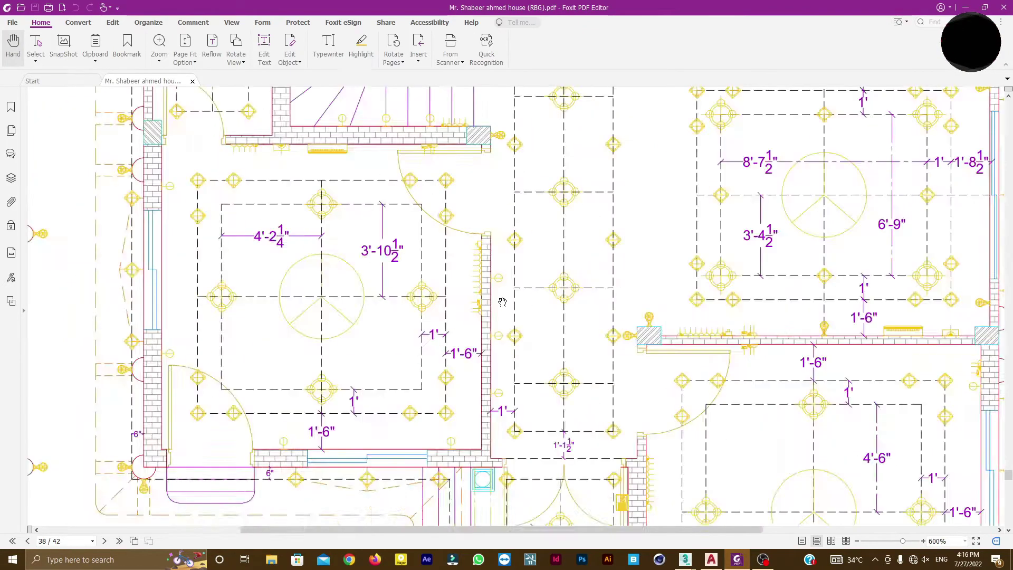
scroll(500, 299, "down", 2, "ctrl")
scroll(541, 198, "up", 3)
scroll(549, 211, "up", 10)
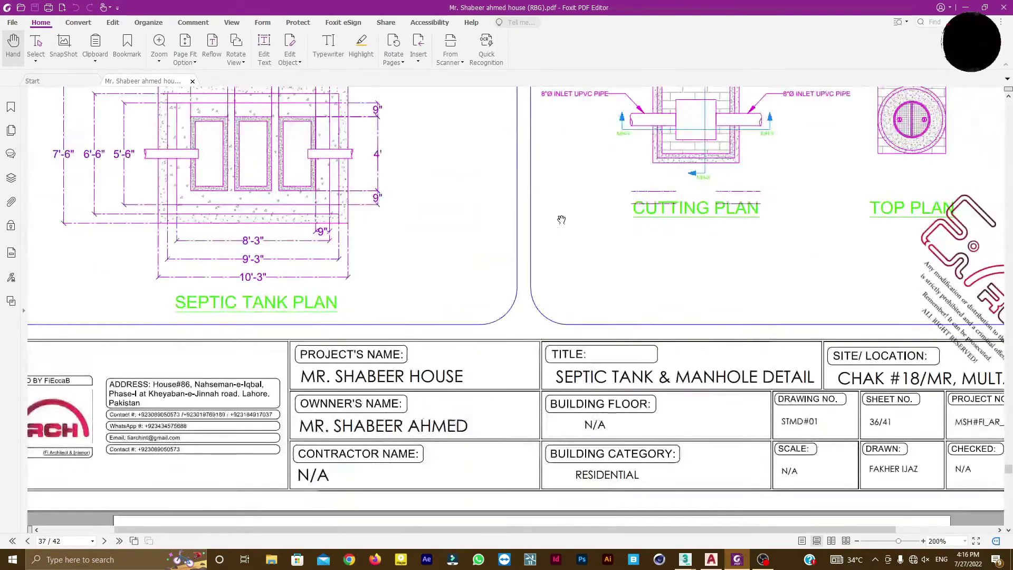
scroll(559, 222, "up", 2)
scroll(566, 229, "up", 3)
scroll(566, 231, "up", 7)
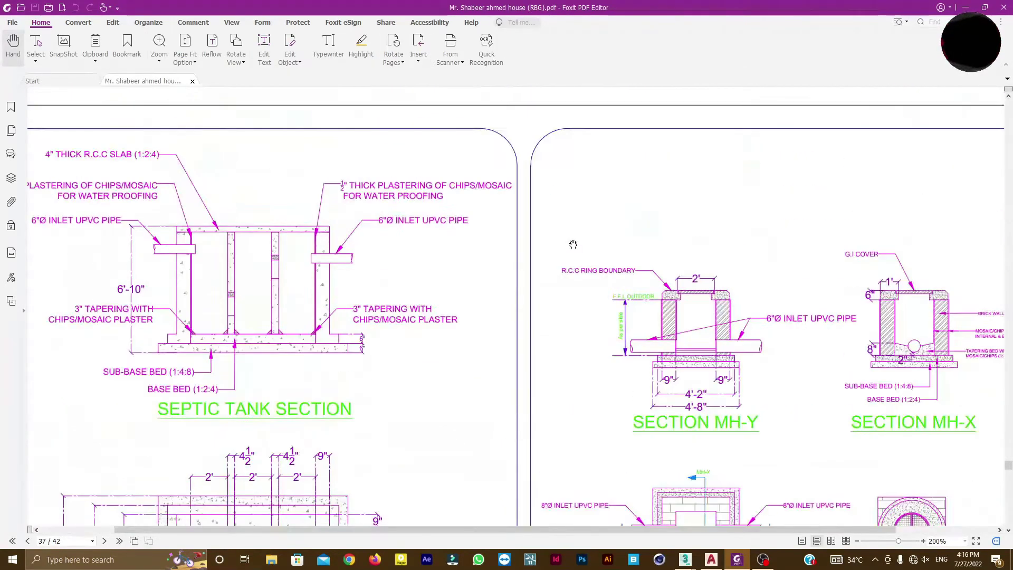
scroll(554, 253, "up", 2)
scroll(483, 293, "up", 5)
scroll(489, 295, "up", 10)
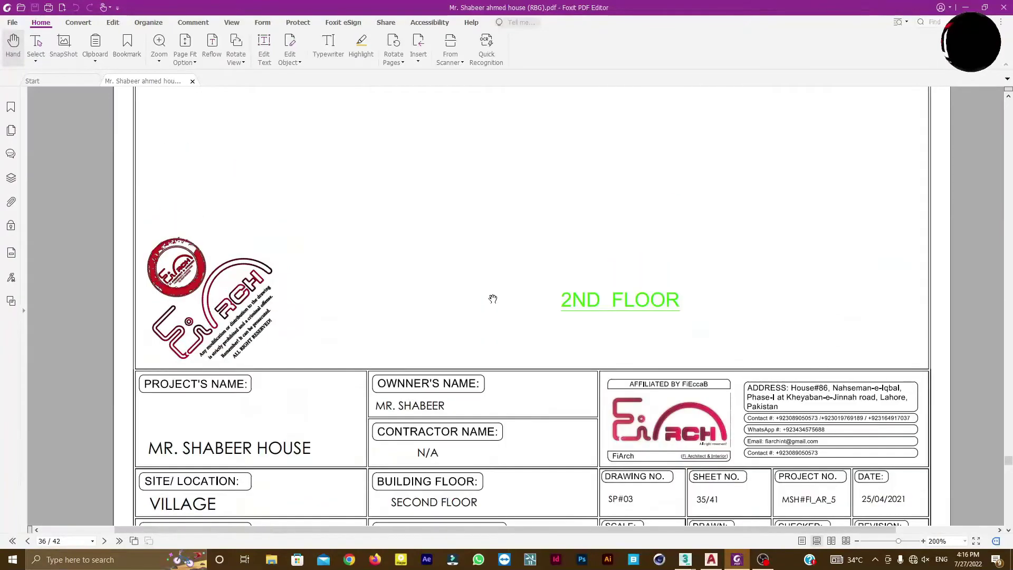
scroll(492, 299, "up", 3)
scroll(493, 299, "up", 7)
scroll(499, 317, "up", 3)
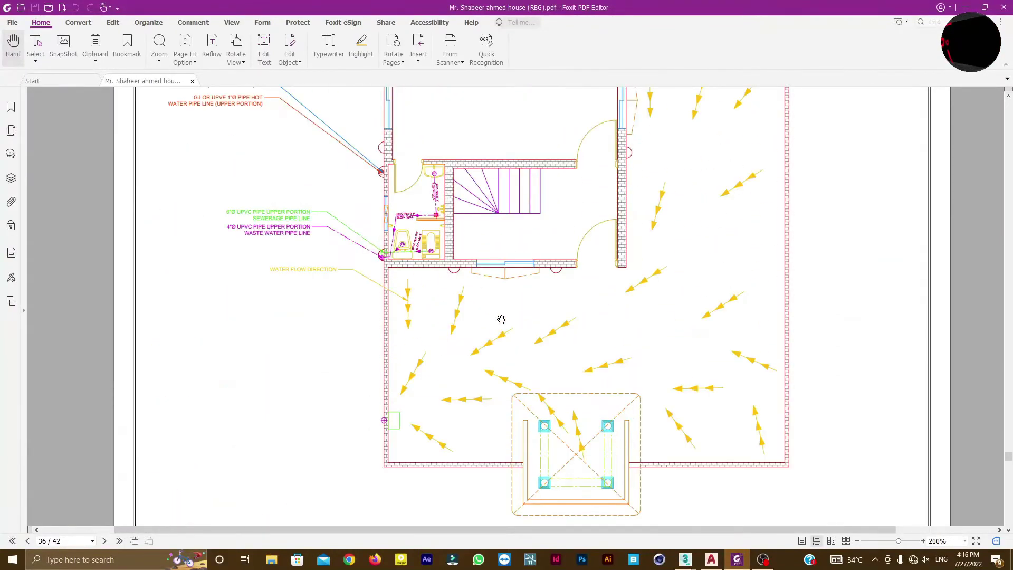
scroll(509, 324, "up", 2)
scroll(516, 332, "up", 3)
scroll(517, 335, "up", 3)
scroll(525, 342, "up", 3)
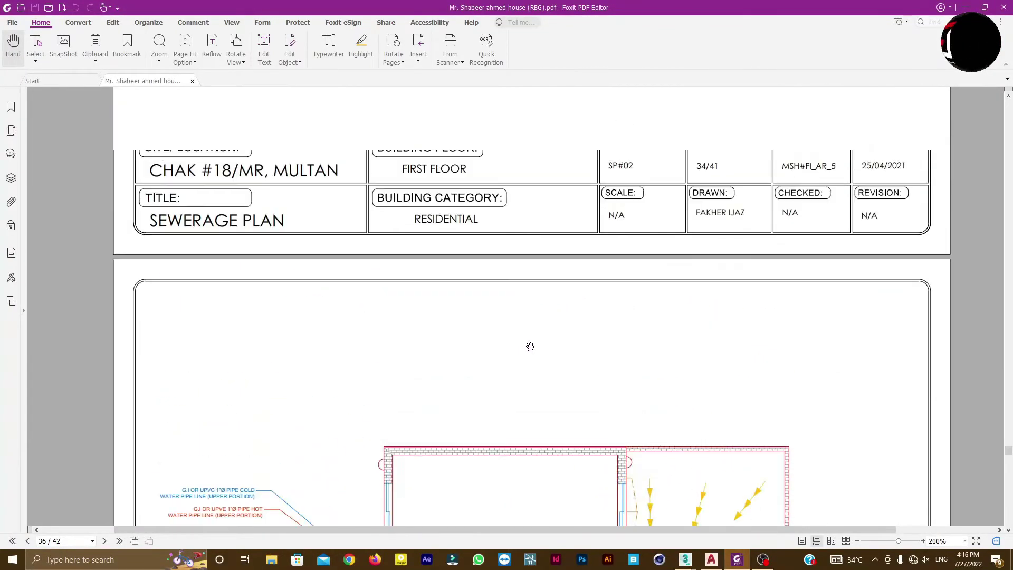
scroll(527, 343, "up", 7)
scroll(533, 340, "up", 4)
scroll(599, 276, "up", 3)
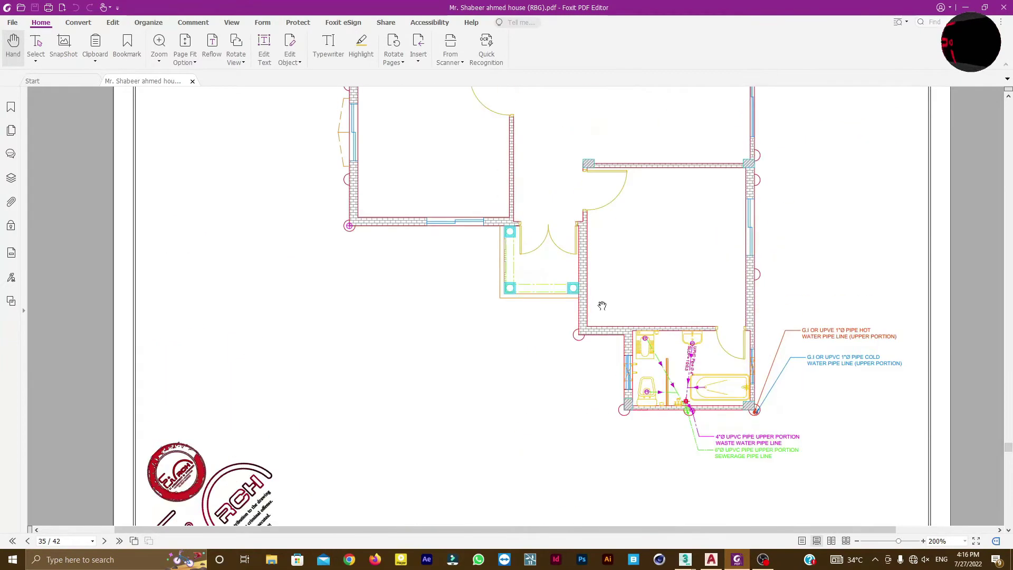
scroll(871, 406, "up", 1)
scroll(686, 393, "up", 6)
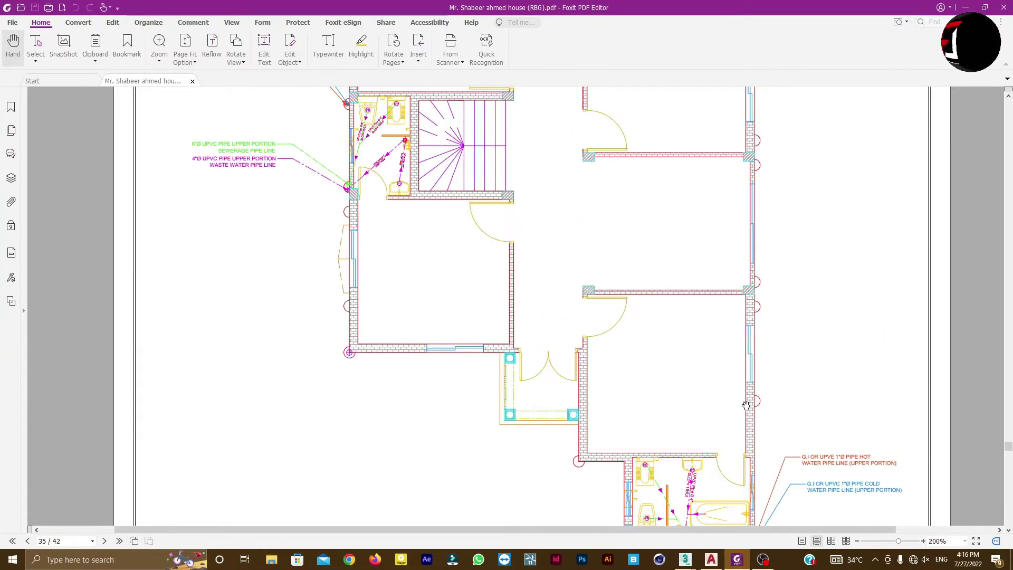
scroll(526, 380, "up", 2)
scroll(346, 331, "up", 4, "ctrl")
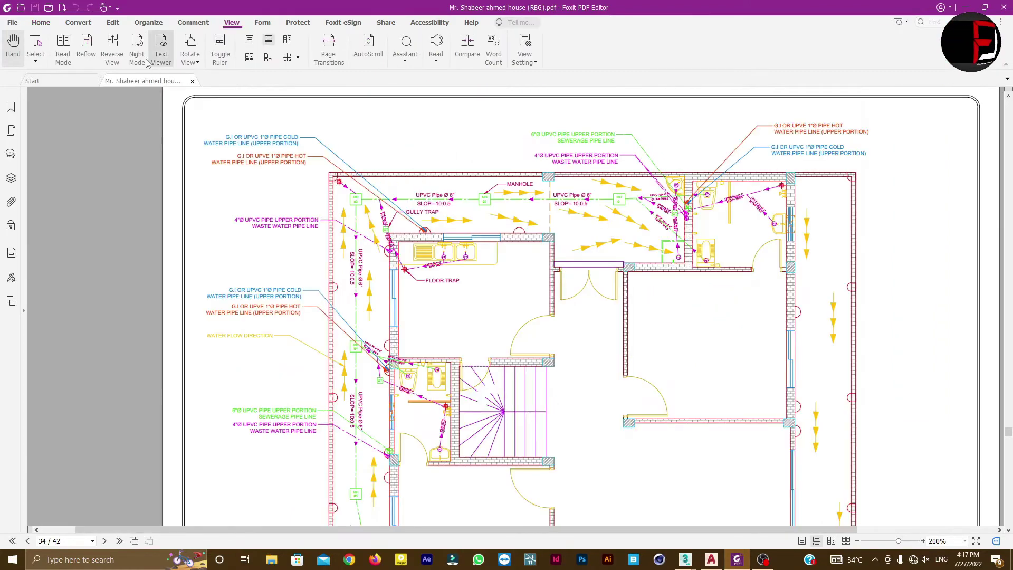
Switch the PDF pages to the dark night display and scroll briefly through the rebar drawings
left_click(137, 47)
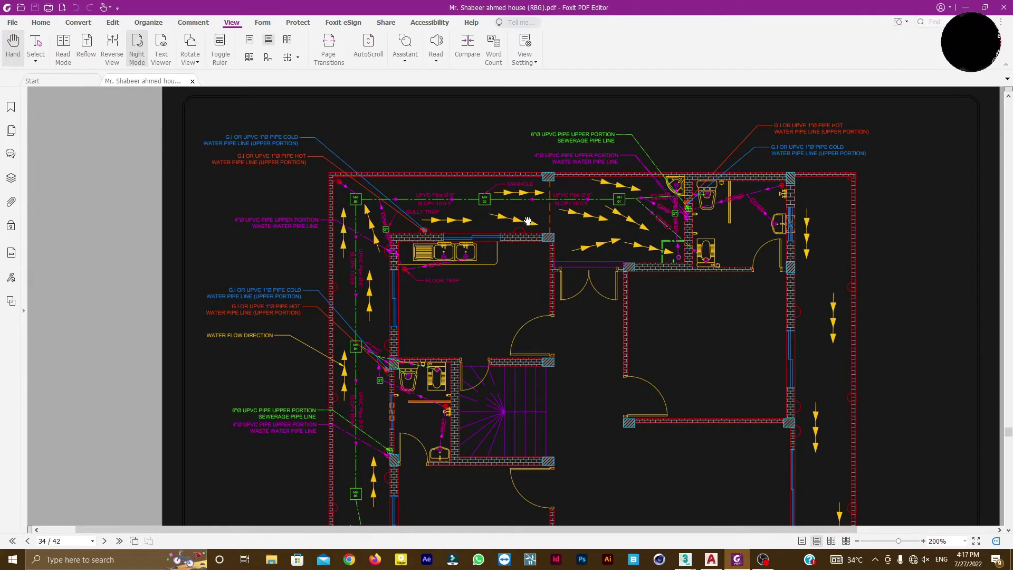
scroll(528, 221, "up", 2, "ctrl")
scroll(628, 193, "down", 1)
scroll(547, 306, "down", 1, "ctrl")
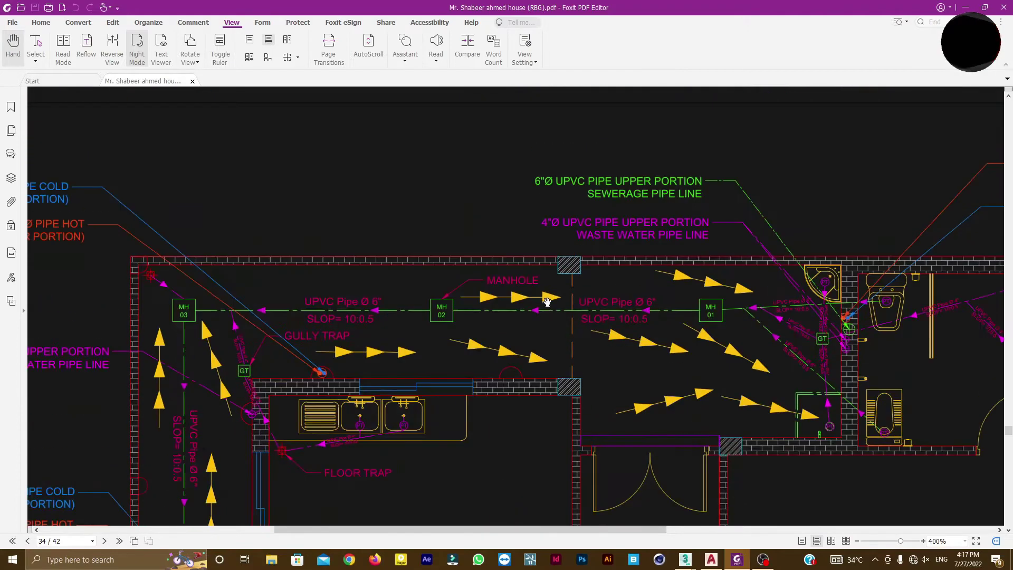
scroll(545, 311, "down", 1, "ctrl")
scroll(616, 315, "up", 3)
scroll(616, 315, "up", 3)
scroll(612, 319, "down", 1, "ctrl")
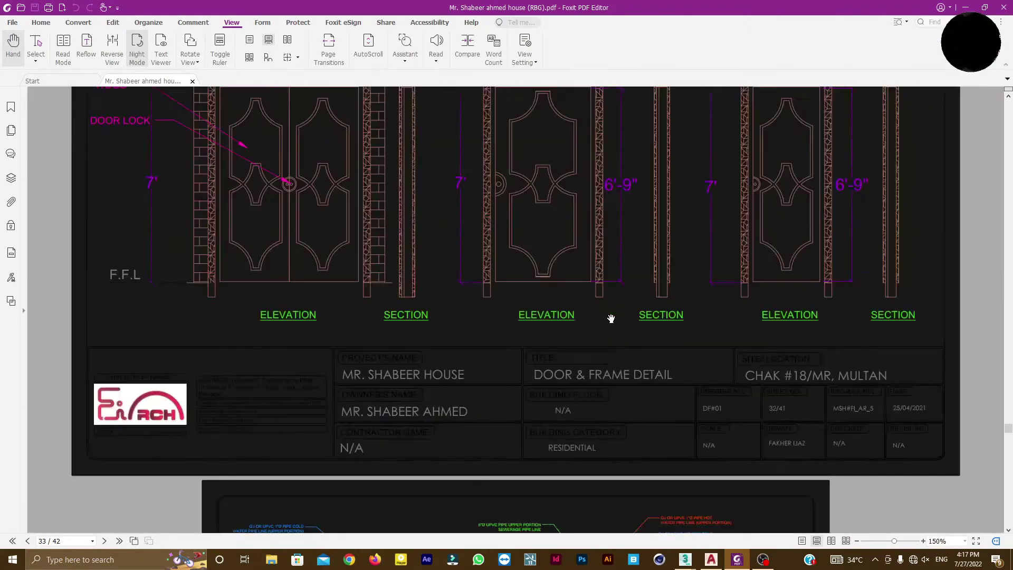
Turn dark display off, scroll to page 29's R.C.C canopy shed rebar and title block, then minimise Foxit
left_click(137, 47)
scroll(330, 373, "up", 2)
scroll(658, 385, "up", 5)
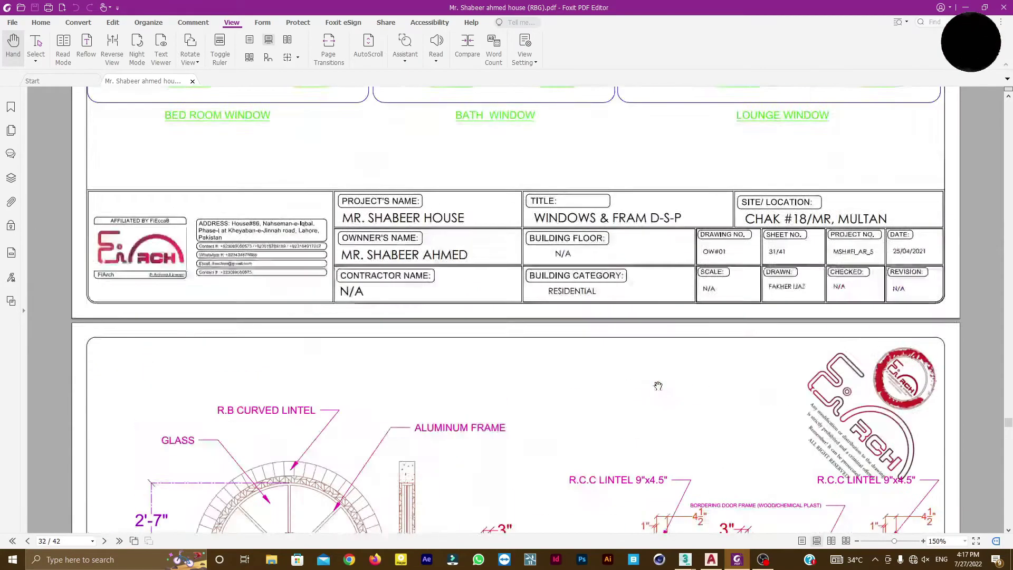
scroll(658, 385, "up", 3)
scroll(654, 387, "up", 2)
scroll(651, 388, "up", 1)
scroll(651, 389, "up", 4)
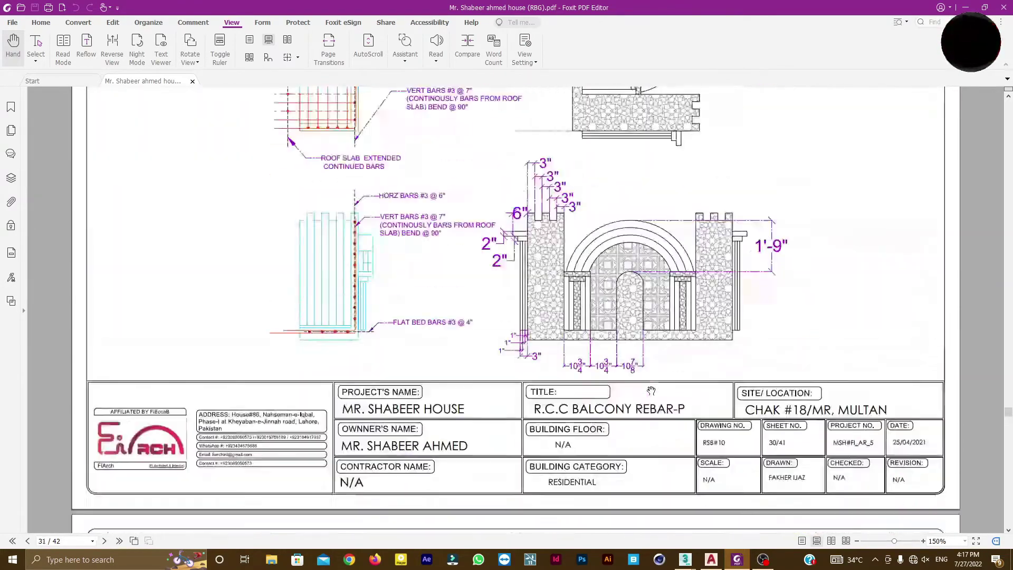
scroll(652, 390, "up", 2)
scroll(652, 390, "up", 3)
scroll(652, 391, "up", 1)
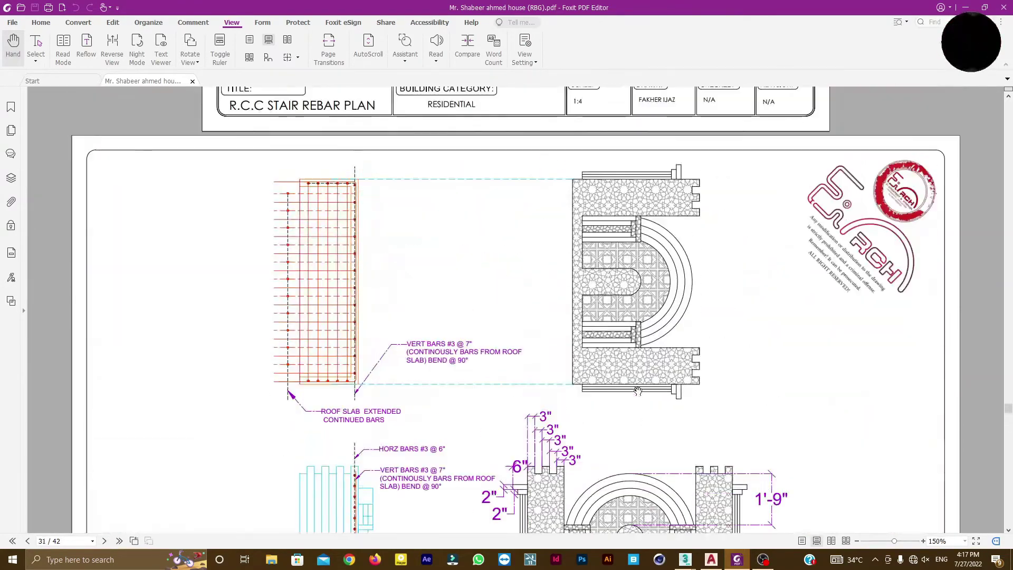
scroll(623, 388, "up", 3)
scroll(600, 384, "up", 2)
scroll(600, 384, "up", 3)
scroll(580, 386, "up", 3)
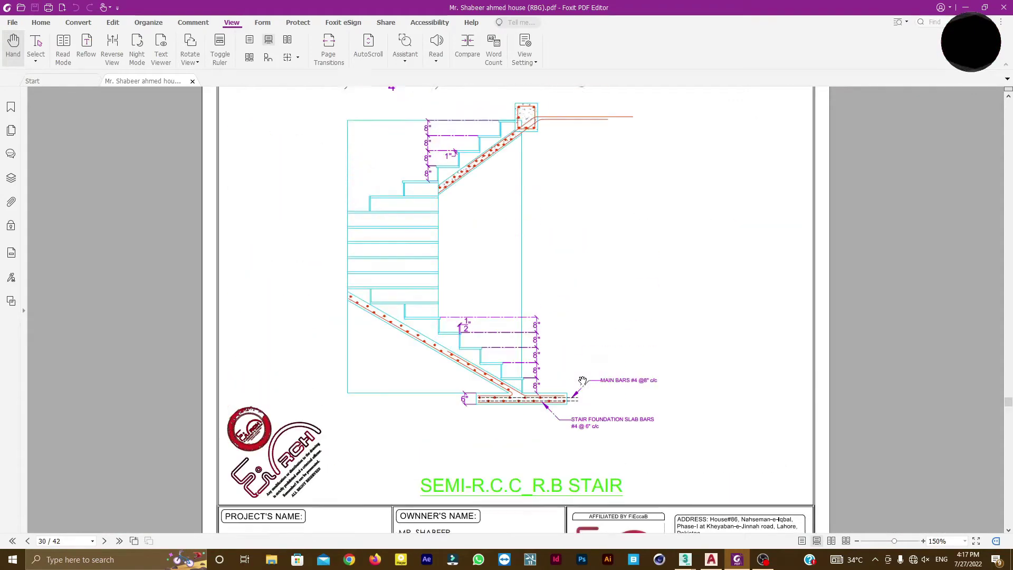
scroll(550, 378, "up", 4)
scroll(546, 387, "up", 3)
scroll(546, 387, "up", 1)
scroll(544, 396, "up", 4)
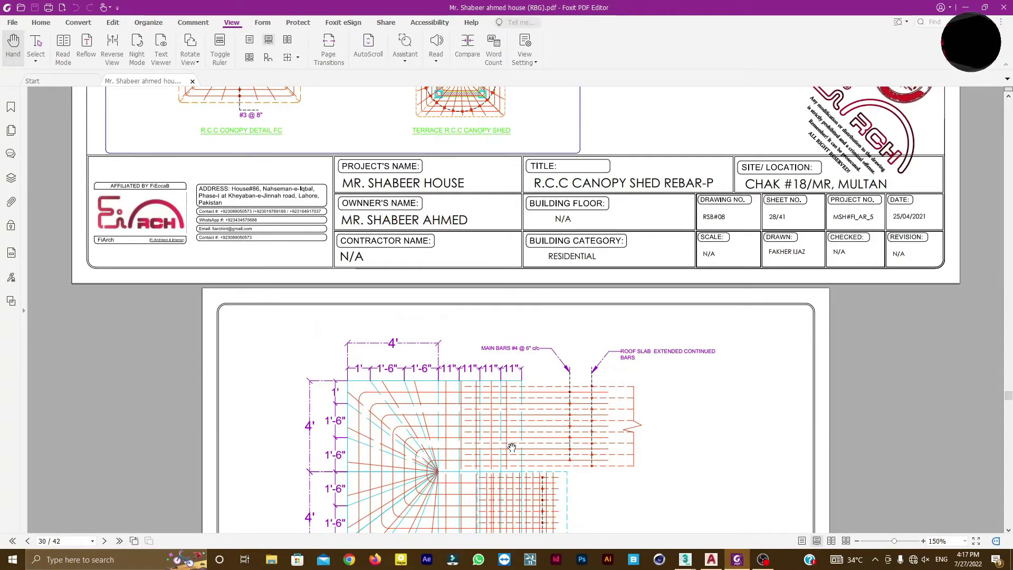
scroll(455, 349, "up", 1)
scroll(455, 390, "up", 2)
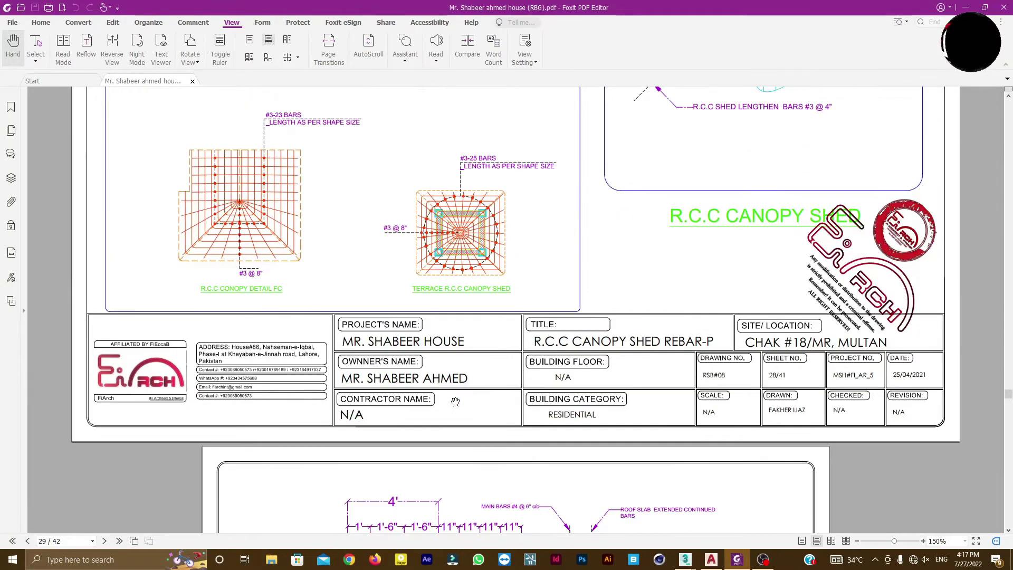
scroll(449, 393, "up", 3)
scroll(450, 401, "up", 1)
scroll(451, 411, "up", 2)
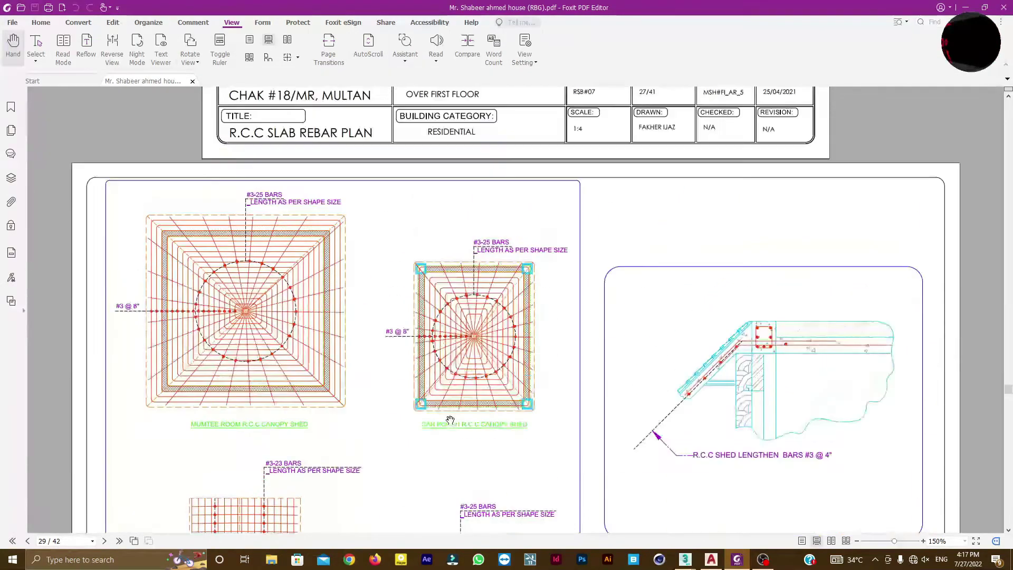
scroll(451, 422, "up", 2)
scroll(454, 422, "up", 2)
scroll(464, 417, "down", 3)
scroll(475, 412, "down", 4)
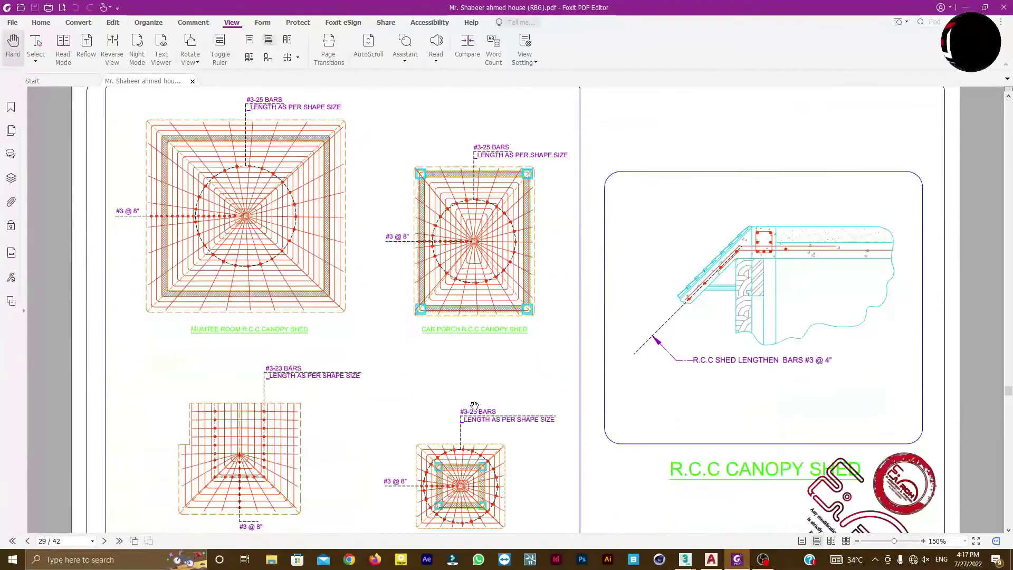
scroll(489, 402, "down", 2)
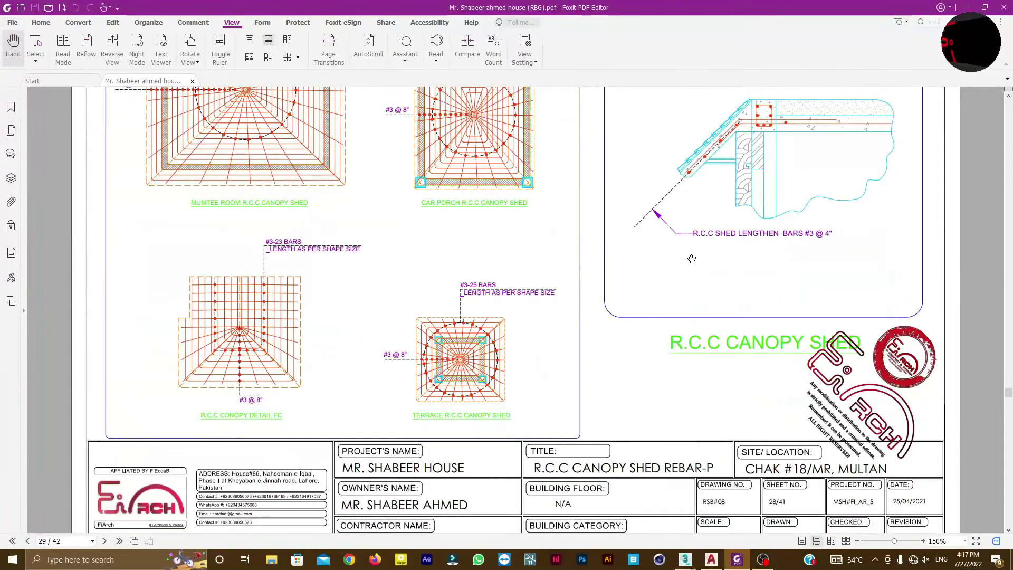
left_click(967, 7)
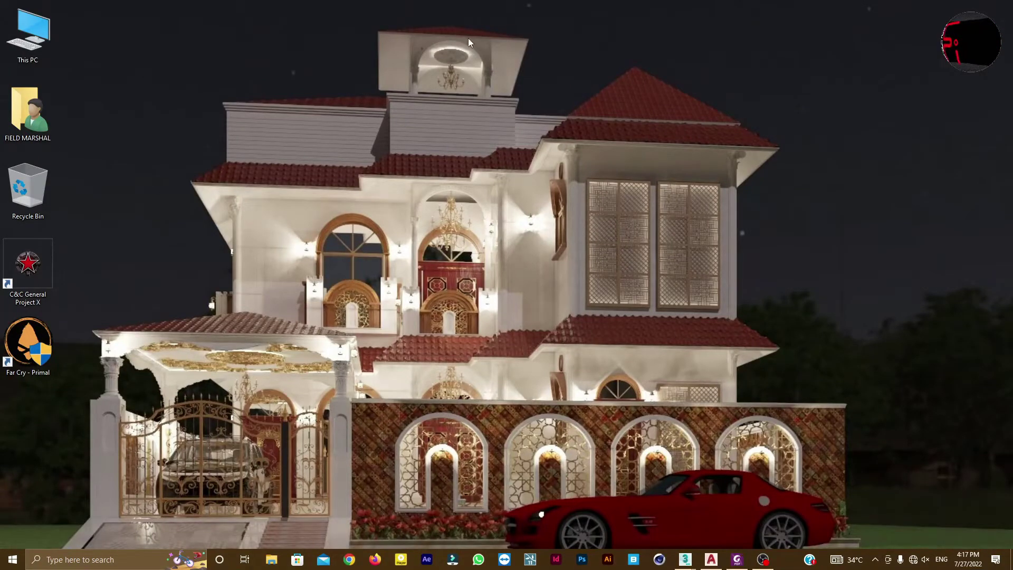
Change the desktop wallpaper to the next house night render and restore Foxit from the taskbar
right_click(517, 199)
left_click(474, 301)
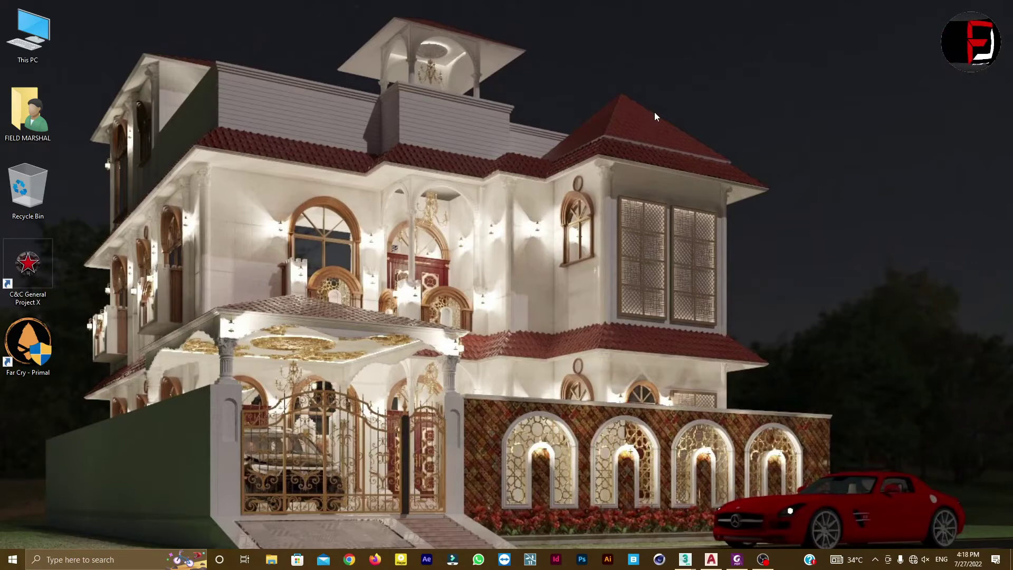
left_click(737, 563)
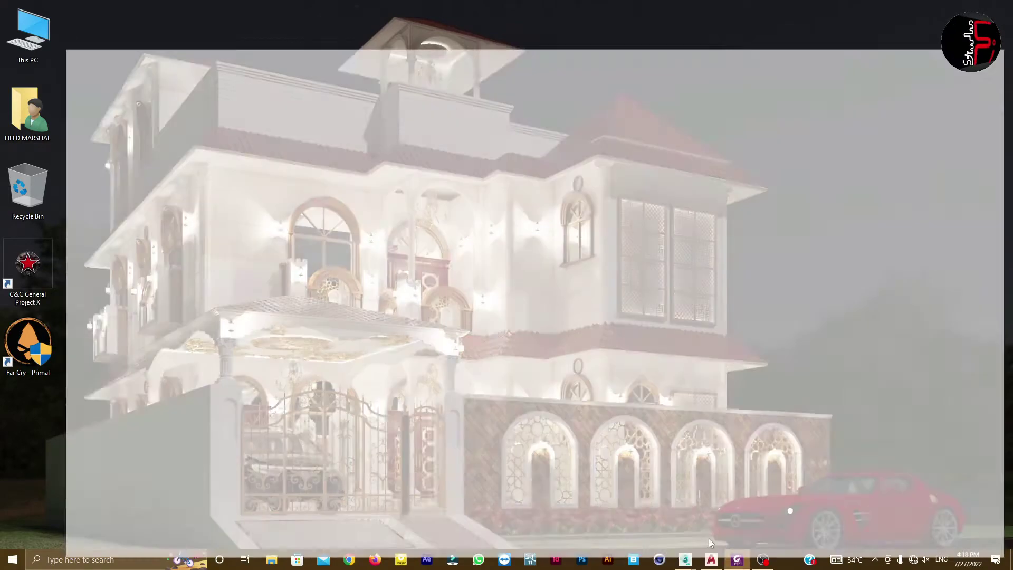
Scroll back from page 29 through pages 28–24 to page 23's R.C.C columns and beam sheet
scroll(492, 375, "up", 1, "ctrl")
scroll(493, 374, "up", 1, "ctrl")
scroll(492, 374, "up", 1)
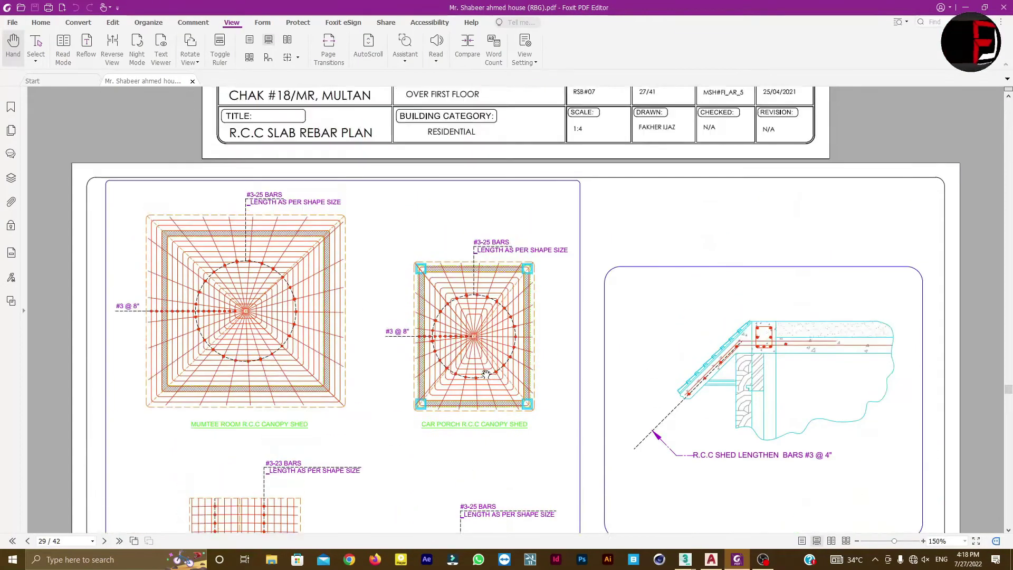
scroll(494, 378, "up", 2)
scroll(496, 382, "up", 1)
scroll(498, 387, "up", 2)
scroll(498, 387, "up", 3)
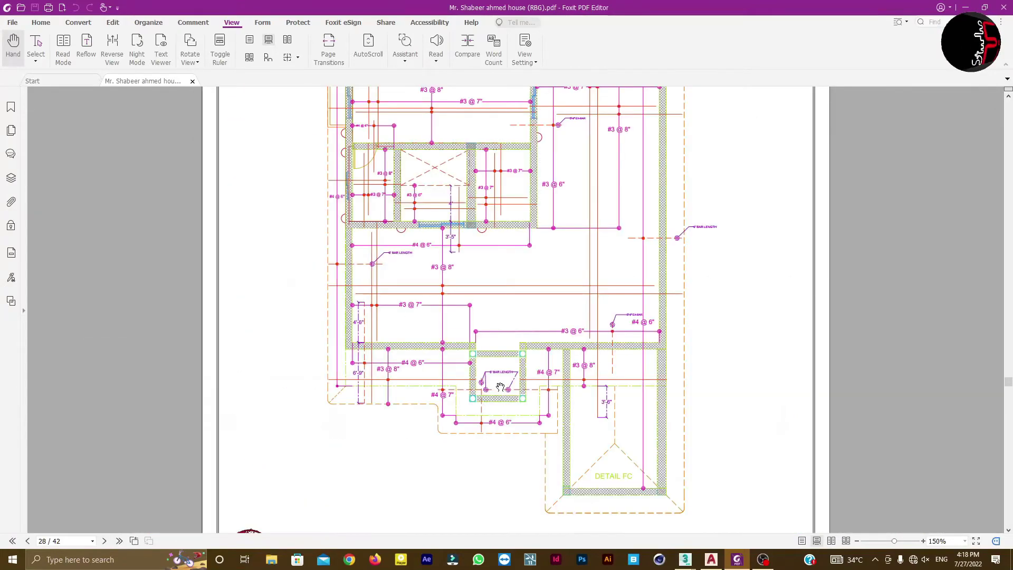
scroll(499, 385, "up", 3)
scroll(499, 386, "up", 4)
scroll(781, 372, "up", 2)
scroll(781, 372, "up", 3)
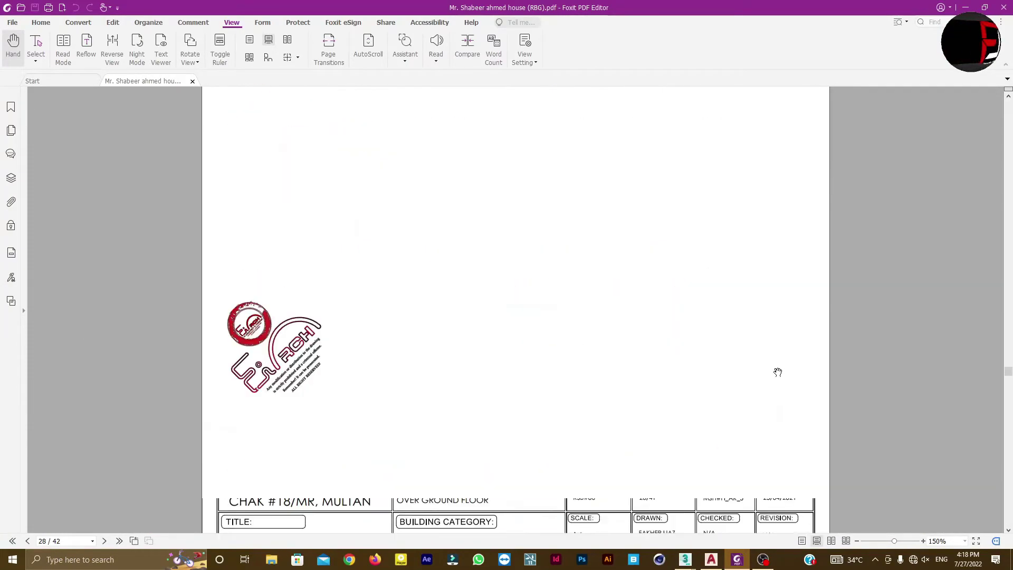
scroll(776, 369, "up", 3)
scroll(697, 343, "up", 3)
scroll(625, 310, "up", 3)
scroll(624, 311, "up", 3)
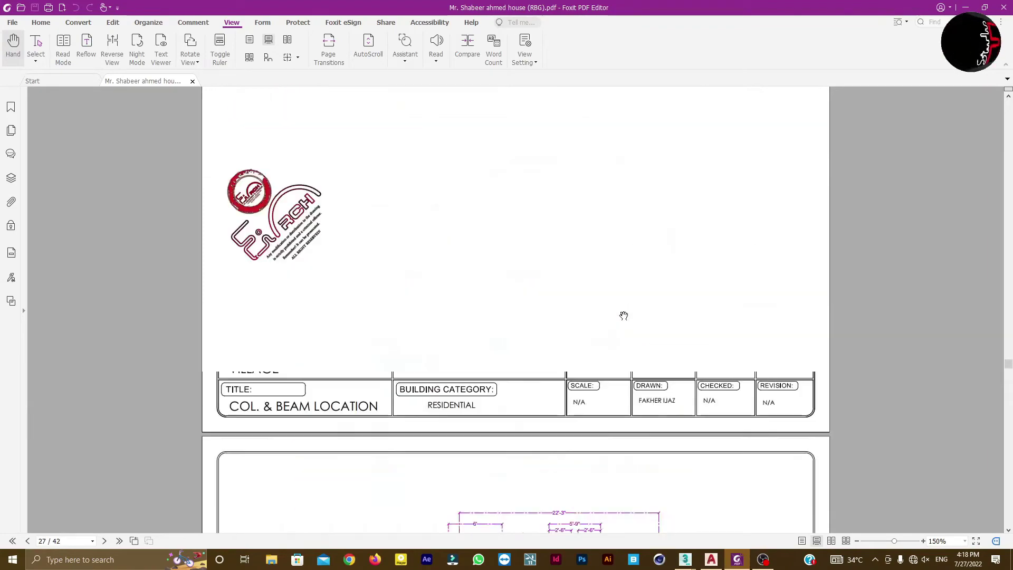
scroll(623, 314, "up", 2)
scroll(624, 314, "up", 2)
scroll(623, 316, "up", 3)
scroll(623, 316, "up", 3)
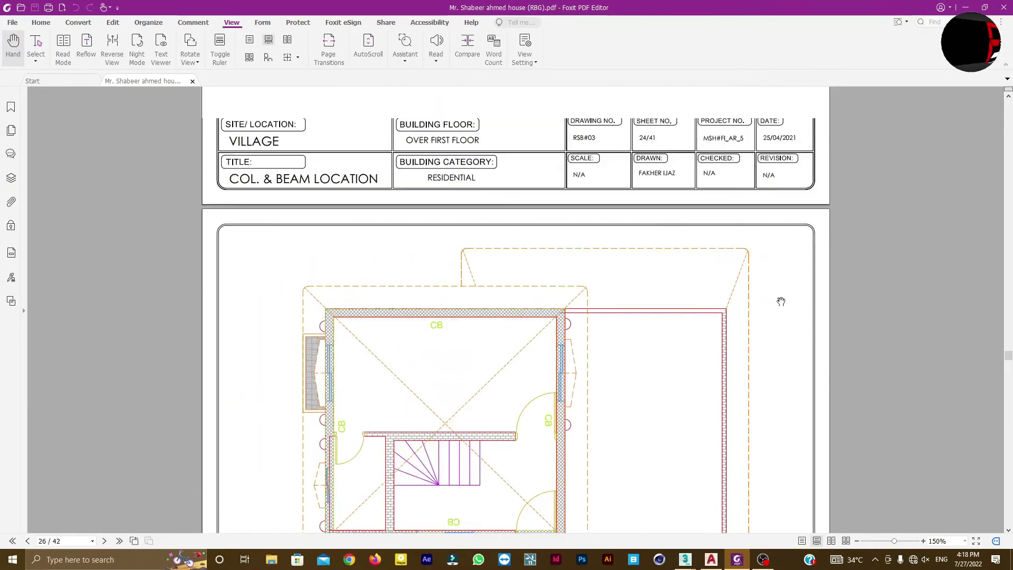
scroll(780, 298, "up", 3)
scroll(619, 353, "up", 3)
scroll(580, 377, "up", 3)
scroll(581, 377, "up", 3)
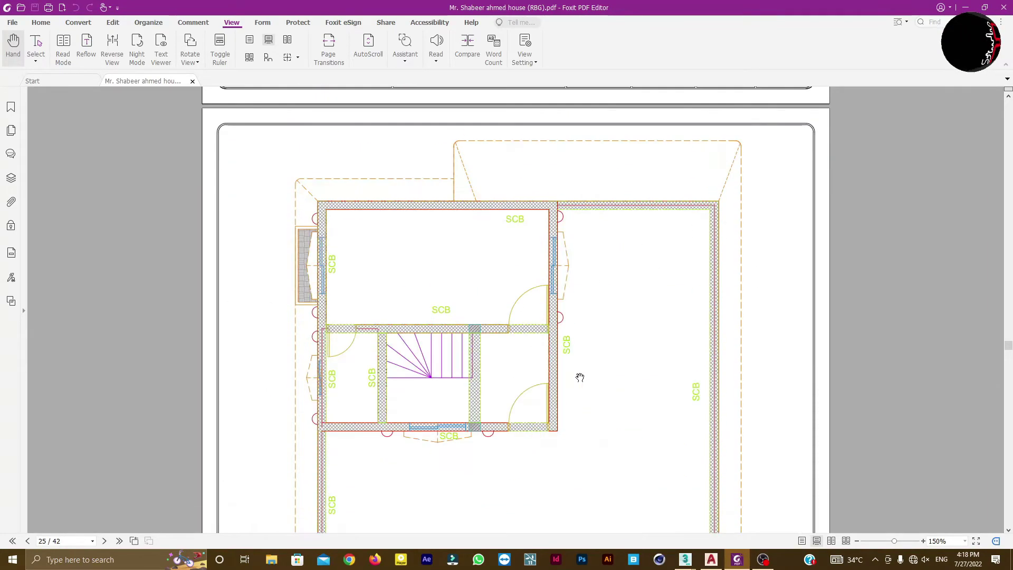
scroll(580, 378, "up", 3)
scroll(581, 377, "up", 2)
scroll(580, 377, "up", 2)
scroll(580, 378, "up", 3)
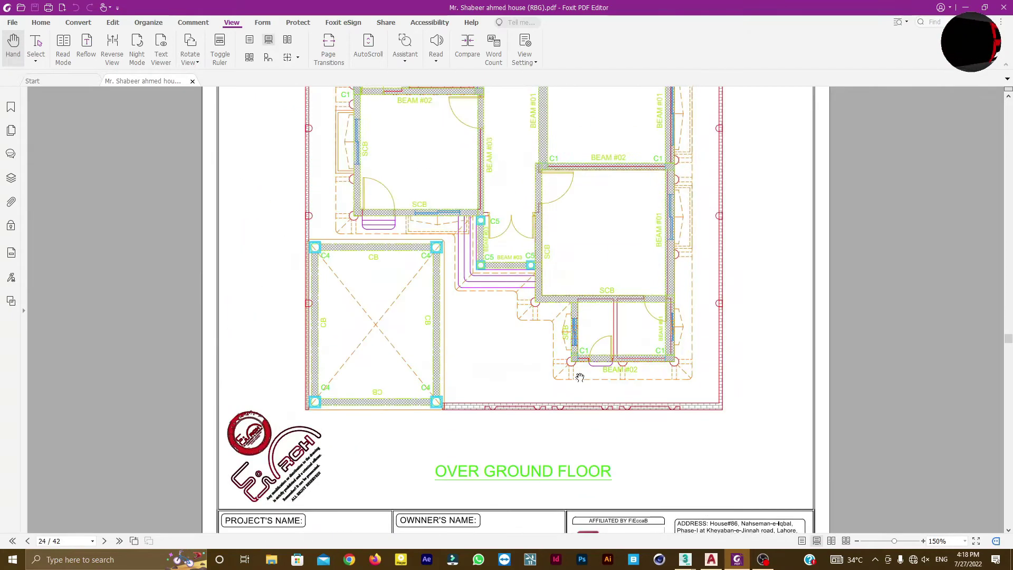
scroll(580, 378, "up", 3)
scroll(581, 377, "up", 3)
scroll(580, 377, "up", 3)
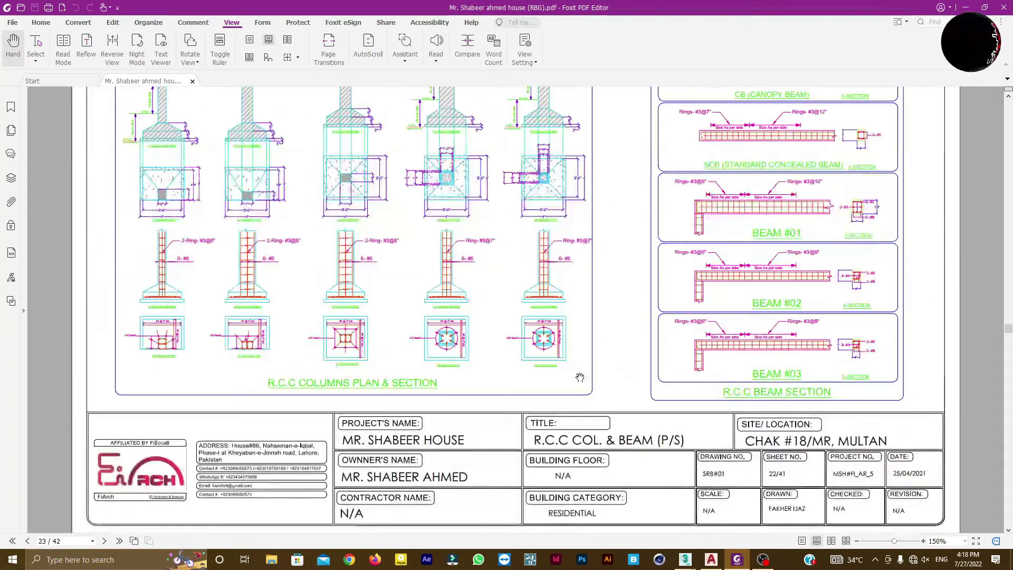
scroll(580, 378, "up", 3)
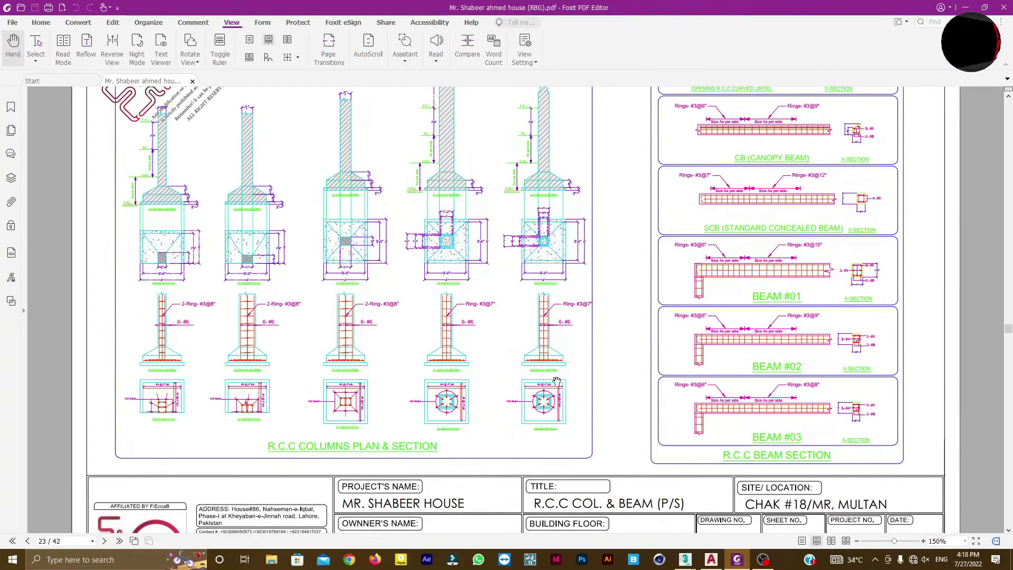
scroll(332, 324, "up", 3)
scroll(670, 381, "down", 1)
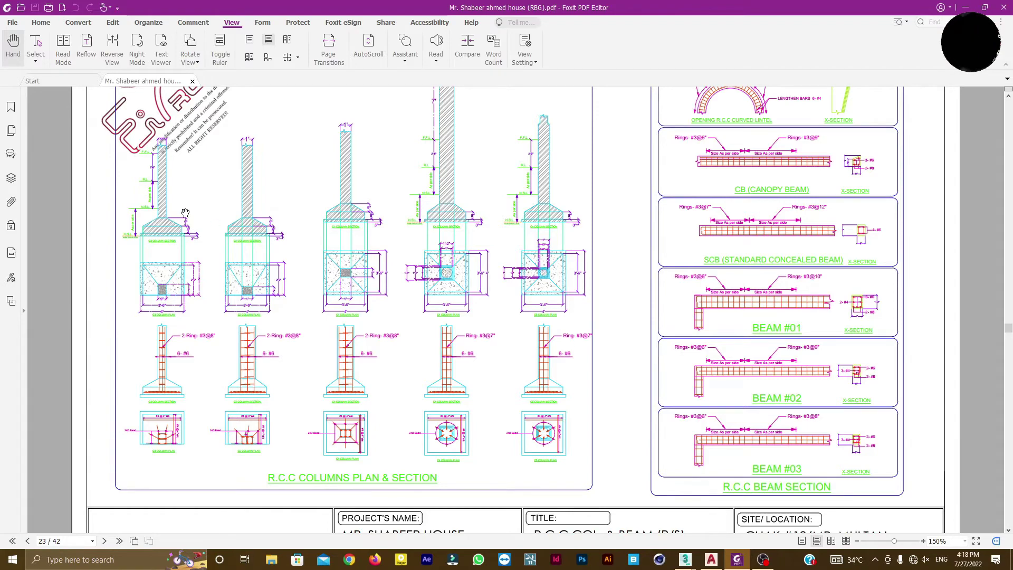
Scroll page 22's building section and zoom from 400% to 200% to show the ramp plan and section
scroll(186, 213, "up", 1, "ctrl")
scroll(179, 203, "up", 2, "ctrl")
scroll(159, 190, "up", 2, "ctrl")
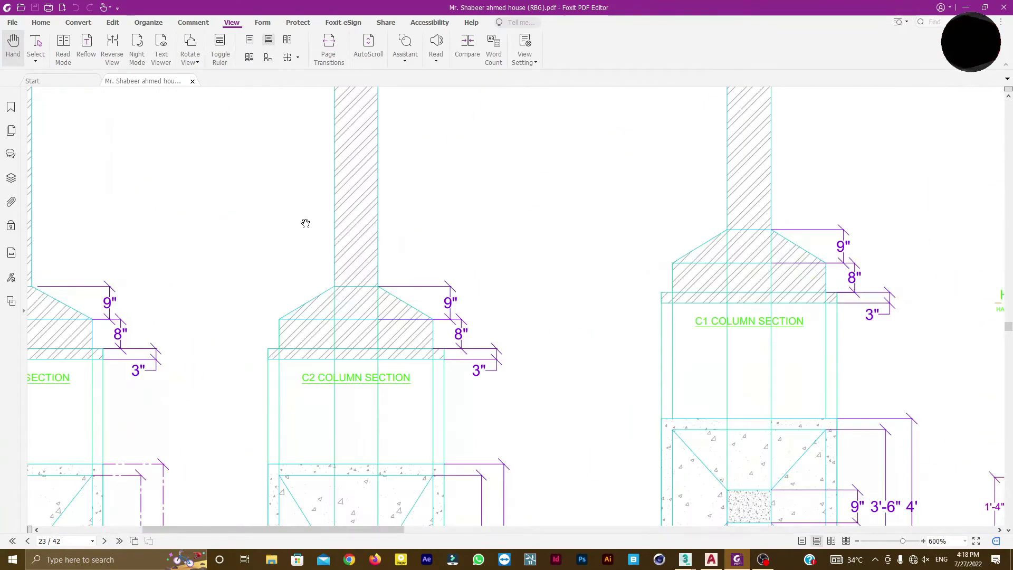
scroll(715, 337, "down", 1, "ctrl")
scroll(550, 294, "down", 1, "ctrl")
scroll(549, 294, "down", 1, "ctrl")
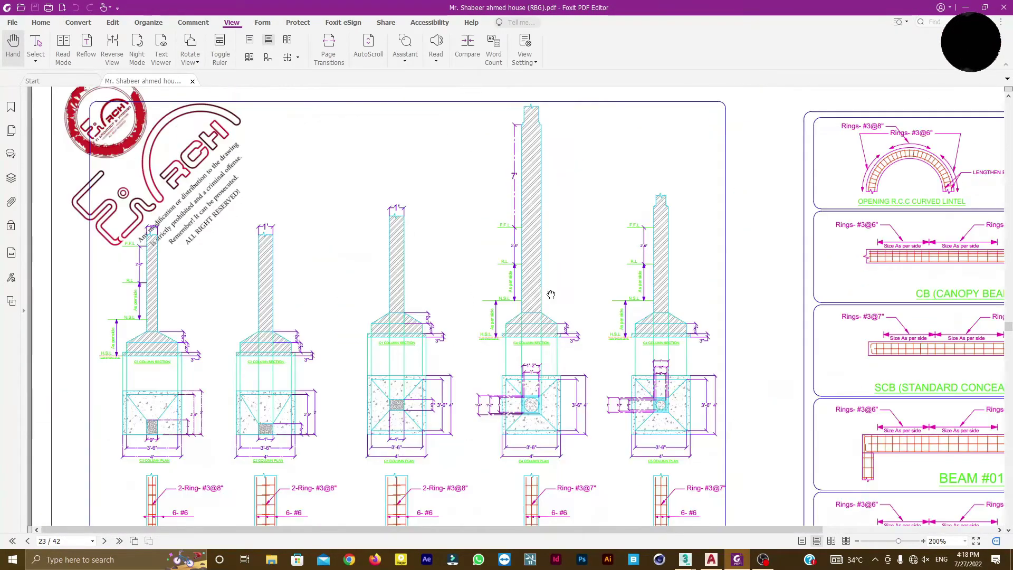
scroll(585, 220, "up", 3)
scroll(570, 264, "up", 4)
scroll(556, 303, "up", 3)
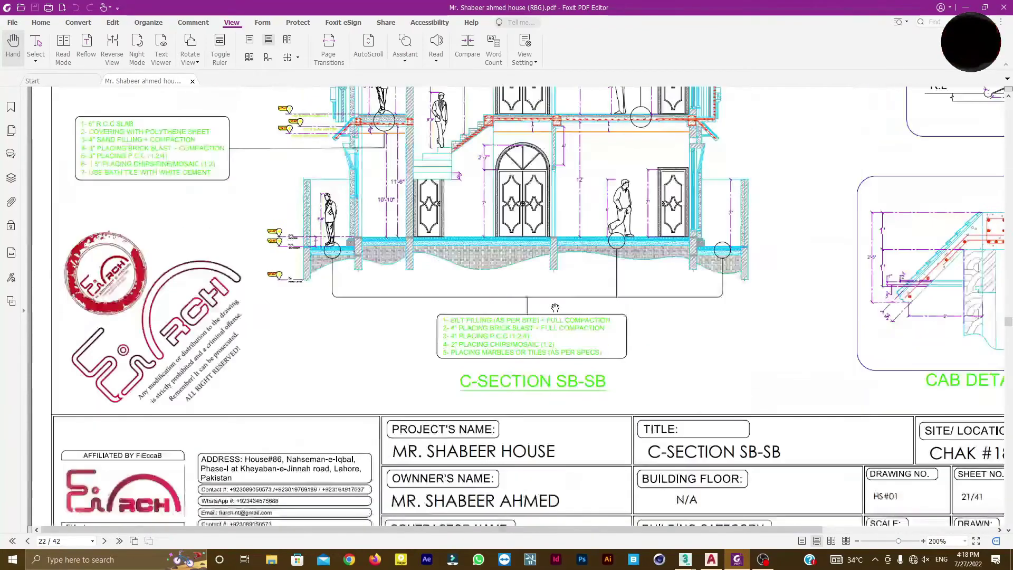
scroll(622, 275, "up", 3)
scroll(409, 251, "up", 3)
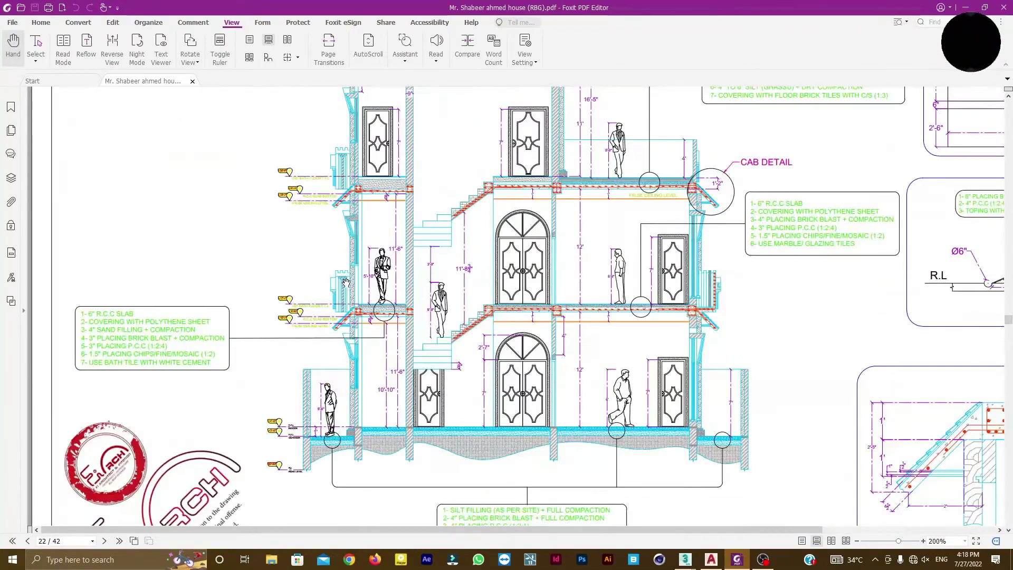
scroll(346, 282, "up", 2, "ctrl")
scroll(271, 294, "up", 2, "ctrl")
scroll(261, 329, "up", 2, "ctrl")
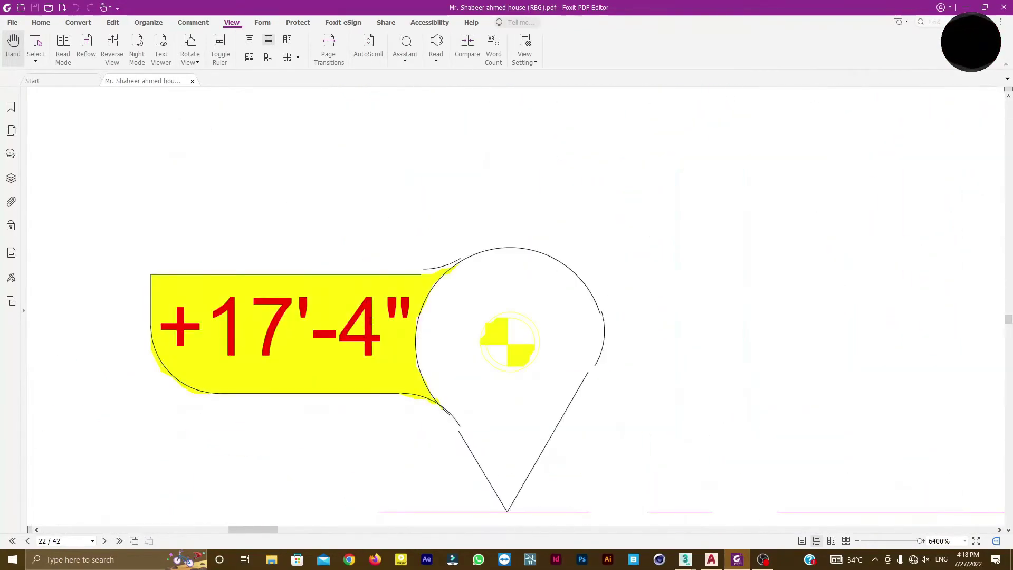
scroll(371, 320, "down", 2, "ctrl")
scroll(366, 352, "down", 2, "ctrl")
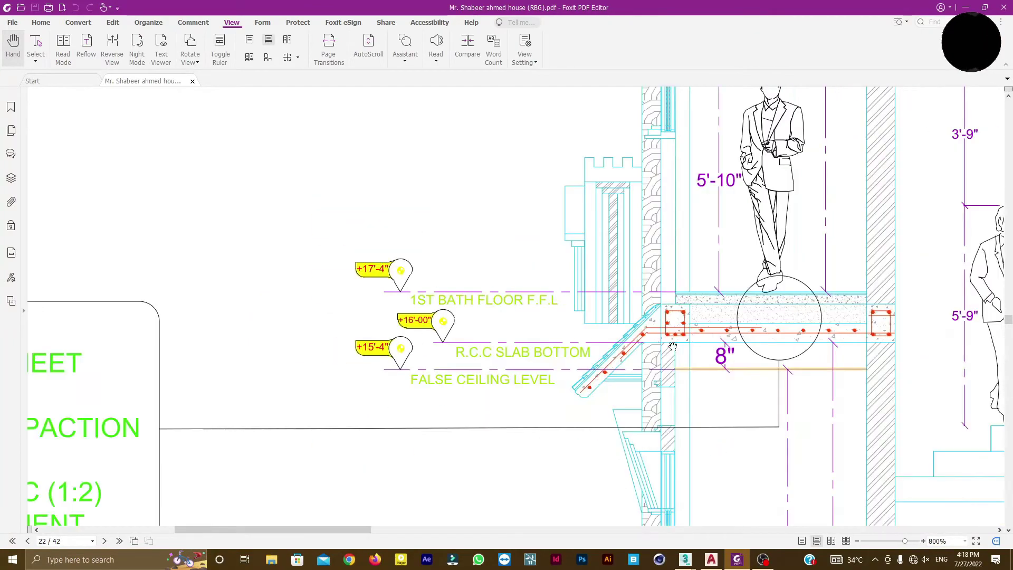
scroll(721, 350, "down", 1, "ctrl")
scroll(760, 364, "down", 1, "ctrl")
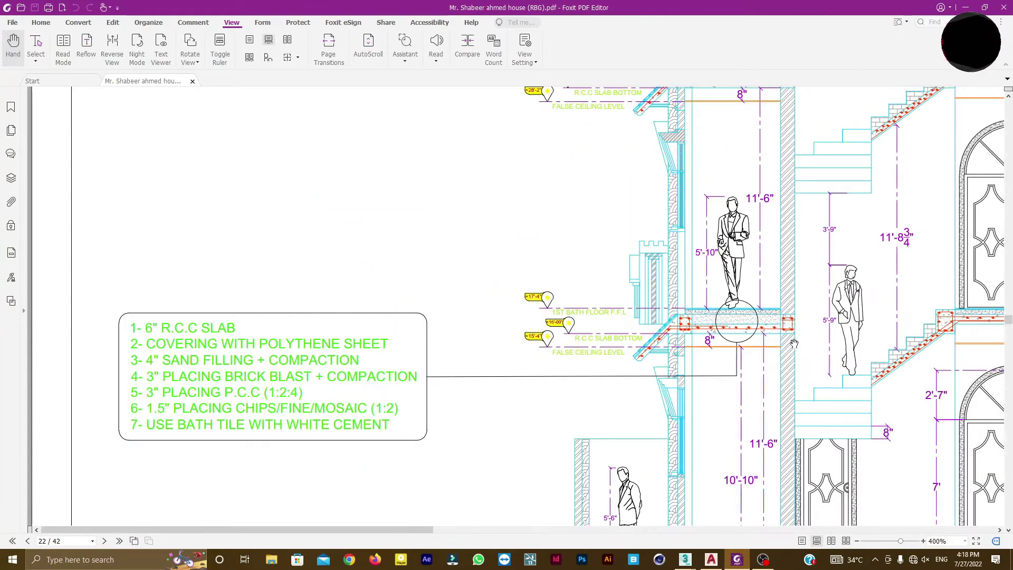
scroll(443, 306, "down", 1, "ctrl")
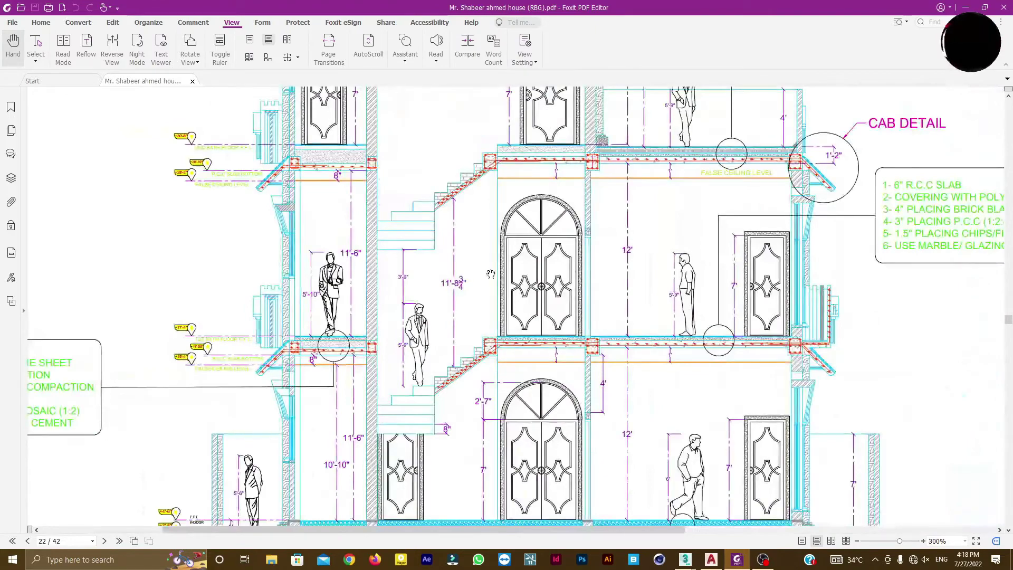
scroll(430, 253, "up", 4)
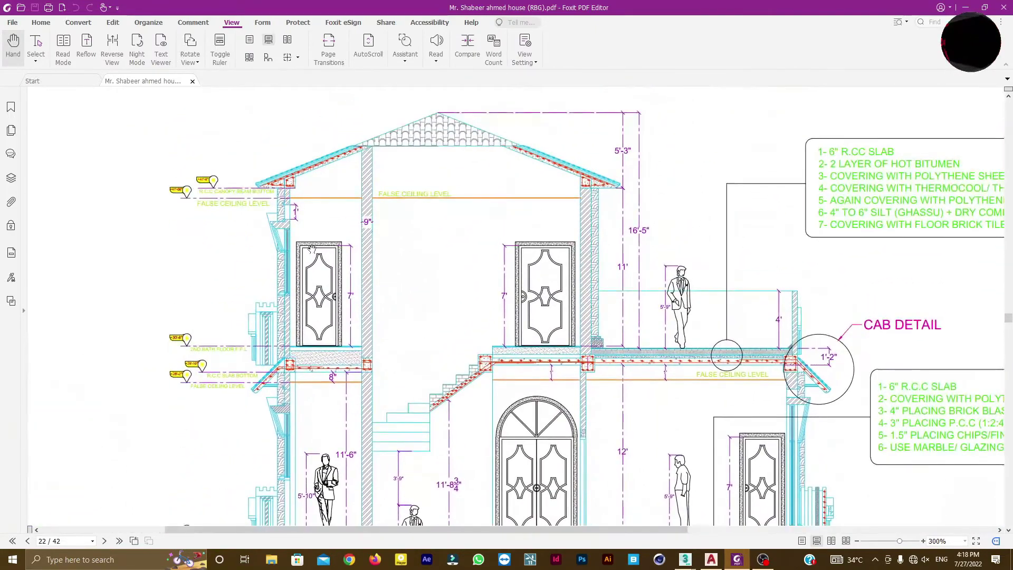
scroll(553, 273, "down", 1, "ctrl")
scroll(553, 273, "down", 1, "ctrl")
scroll(580, 279, "up", 2, "ctrl")
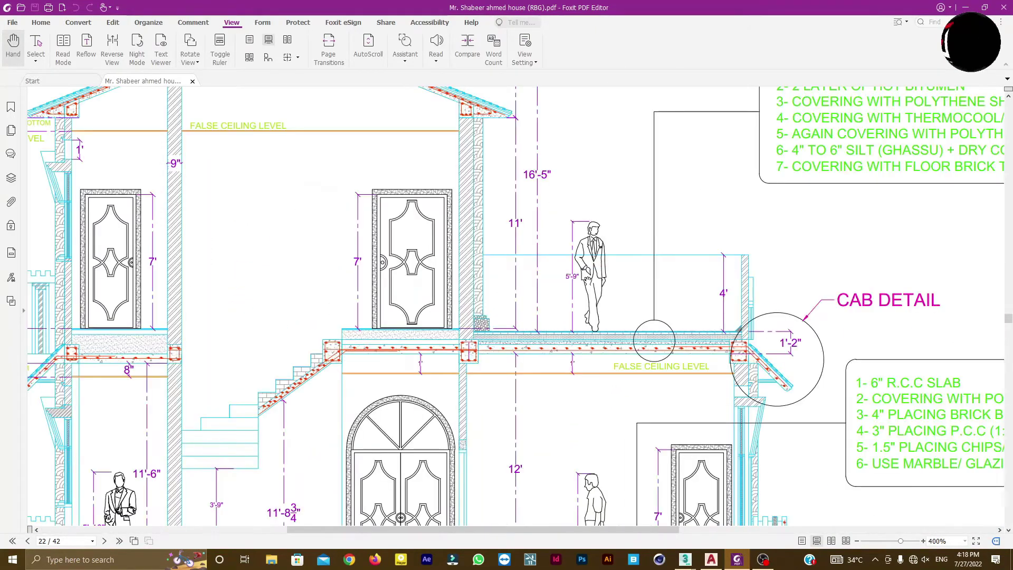
scroll(587, 281, "up", 1, "ctrl")
scroll(587, 281, "up", 1, "ctrl")
scroll(586, 288, "down", 3)
scroll(586, 289, "down", 1, "ctrl")
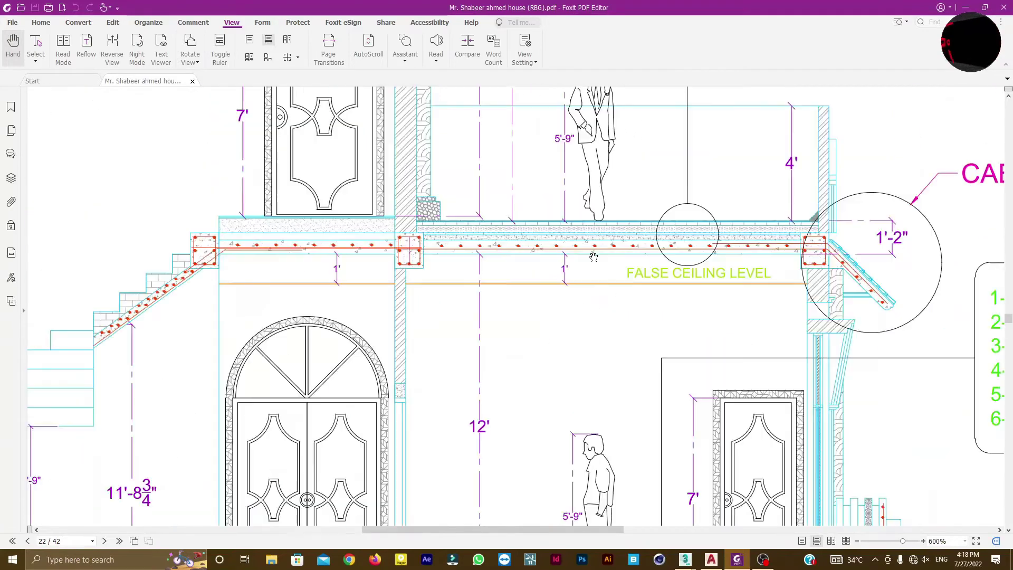
scroll(609, 195, "up", 1, "ctrl")
scroll(609, 196, "down", 1, "ctrl")
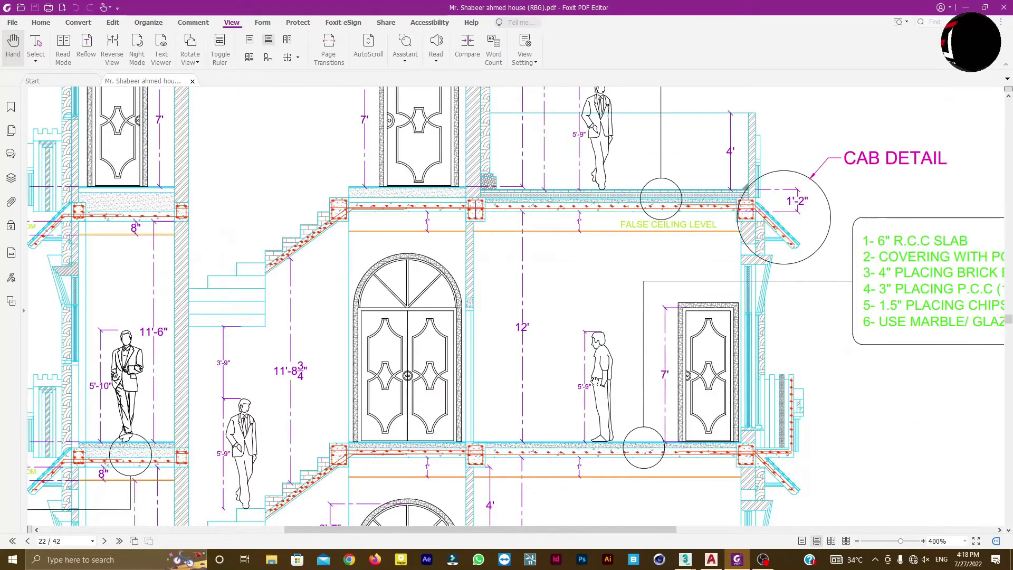
scroll(106, 391, "down", 2)
scroll(485, 337, "down", 1)
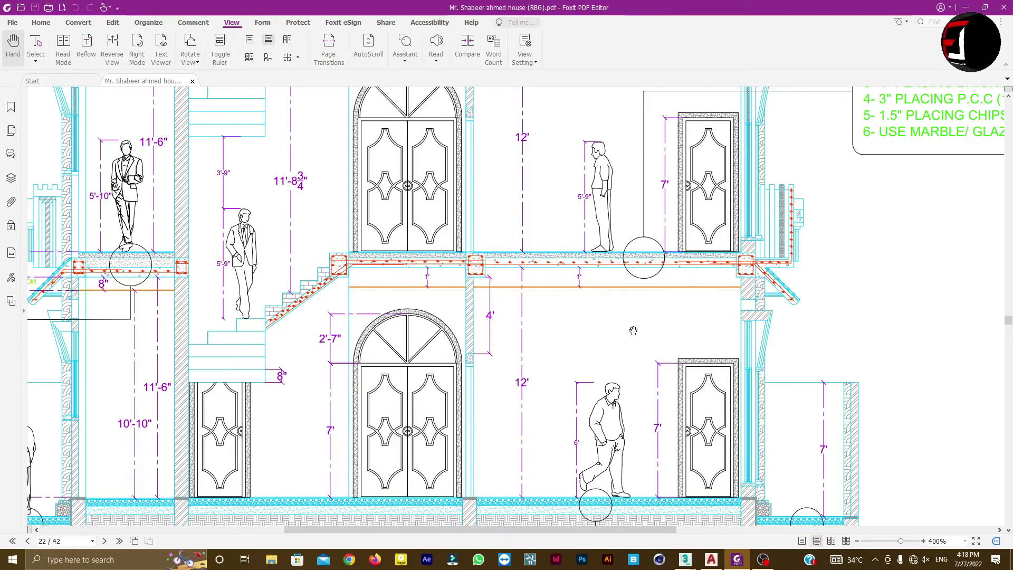
scroll(686, 322, "down", 5, "ctrl")
scroll(752, 319, "up", 4, "ctrl")
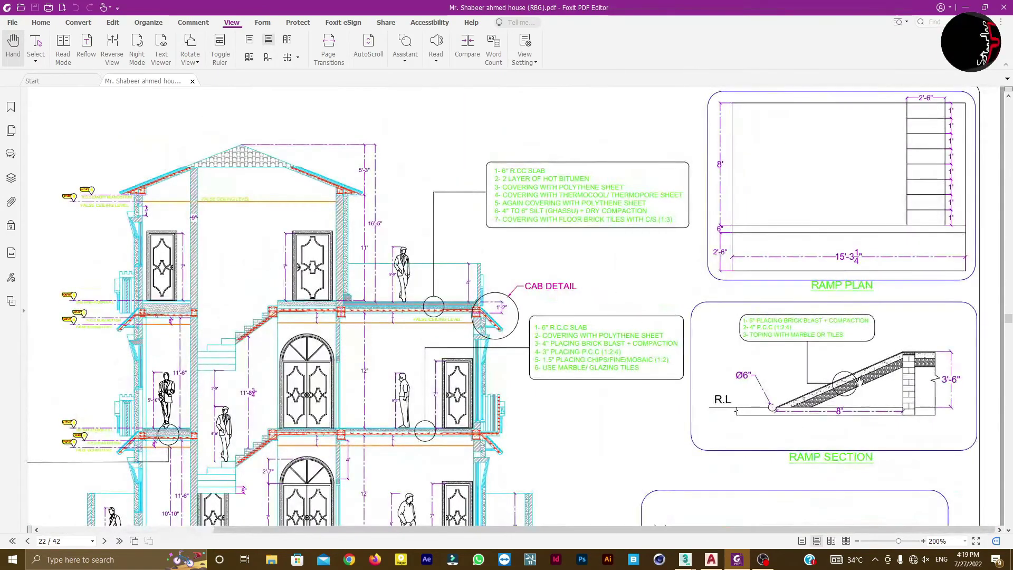
Scroll up through the elevation sheets, pages 21 to 17, and pan to the outdoor front elevation
scroll(589, 219, "up", 5)
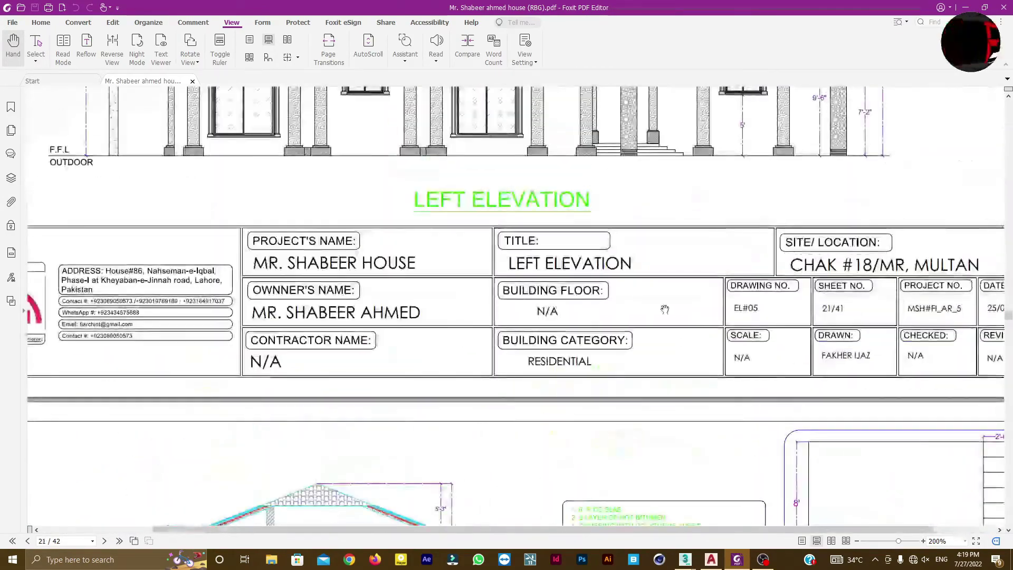
scroll(713, 454, "up", 3)
scroll(629, 357, "up", 3)
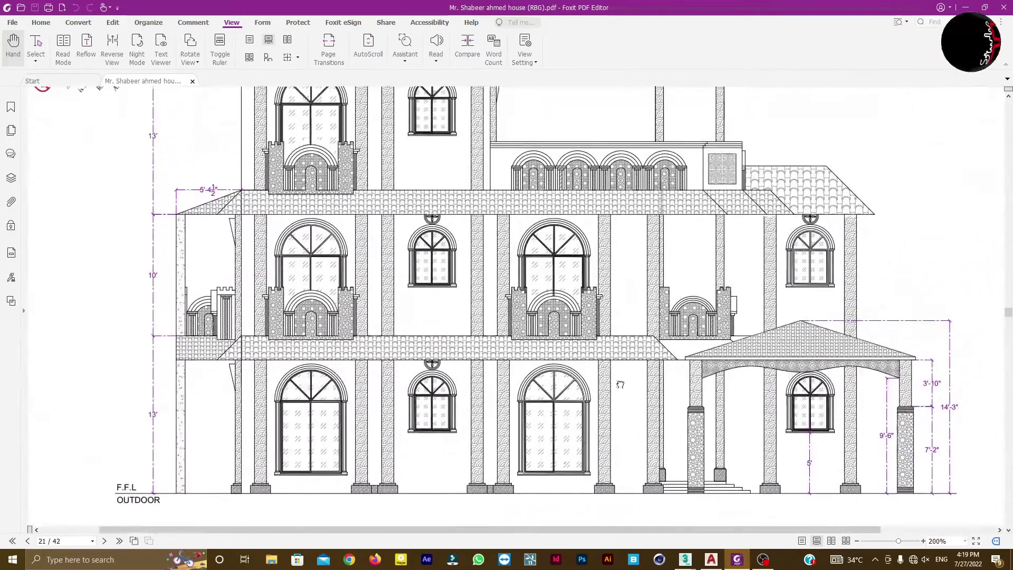
scroll(629, 357, "down", 4, "ctrl")
scroll(633, 275, "up", 5)
scroll(607, 280, "up", 3)
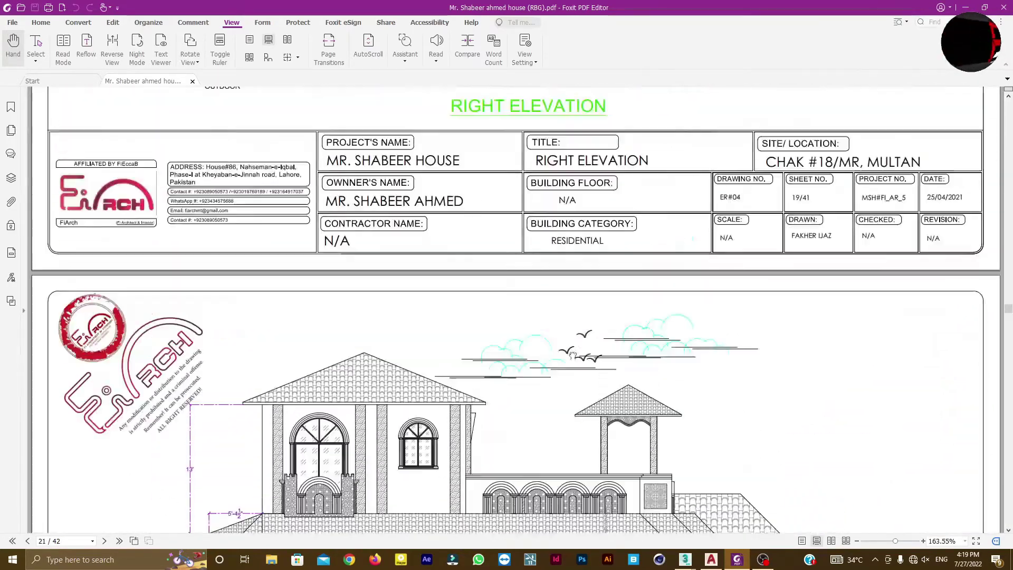
scroll(584, 278, "up", 3, "ctrl")
scroll(585, 278, "up", 3)
scroll(589, 296, "up", 3)
scroll(594, 316, "up", 2)
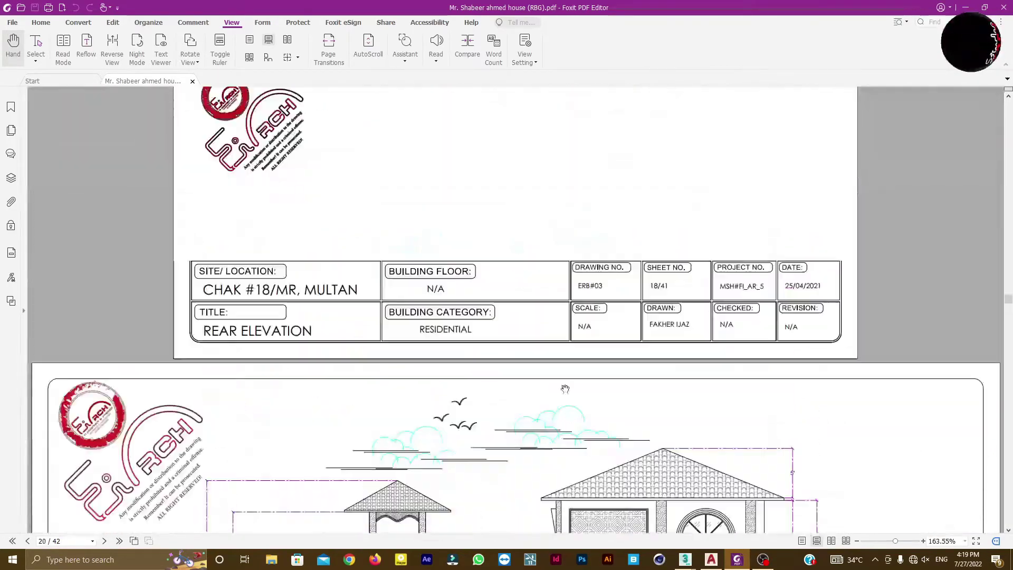
scroll(599, 344, "up", 2)
scroll(581, 264, "up", 2)
scroll(544, 174, "up", 3)
scroll(554, 211, "up", 2)
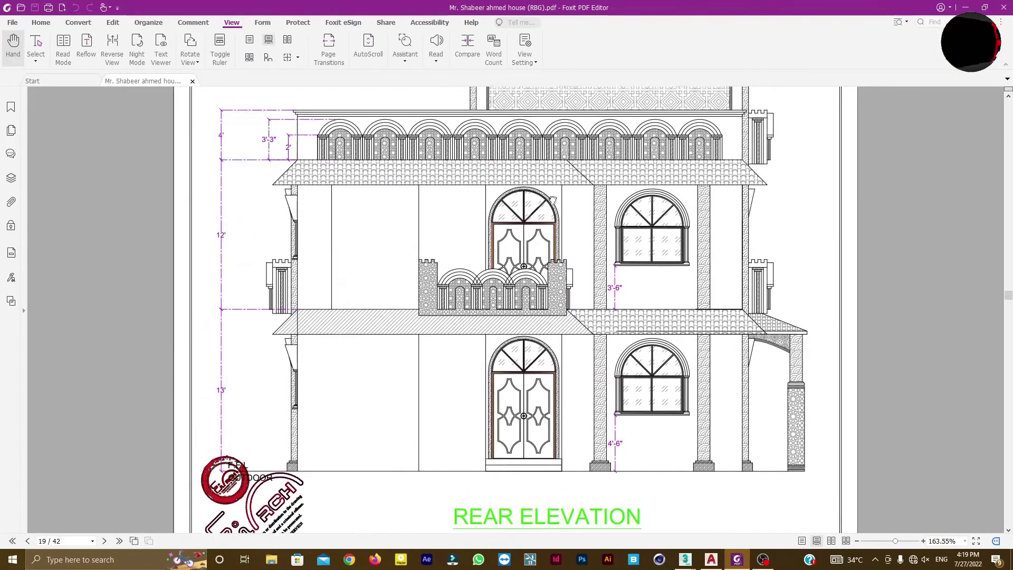
scroll(565, 243, "up", 2)
scroll(565, 243, "up", 3)
scroll(554, 246, "up", 2)
scroll(538, 246, "up", 3)
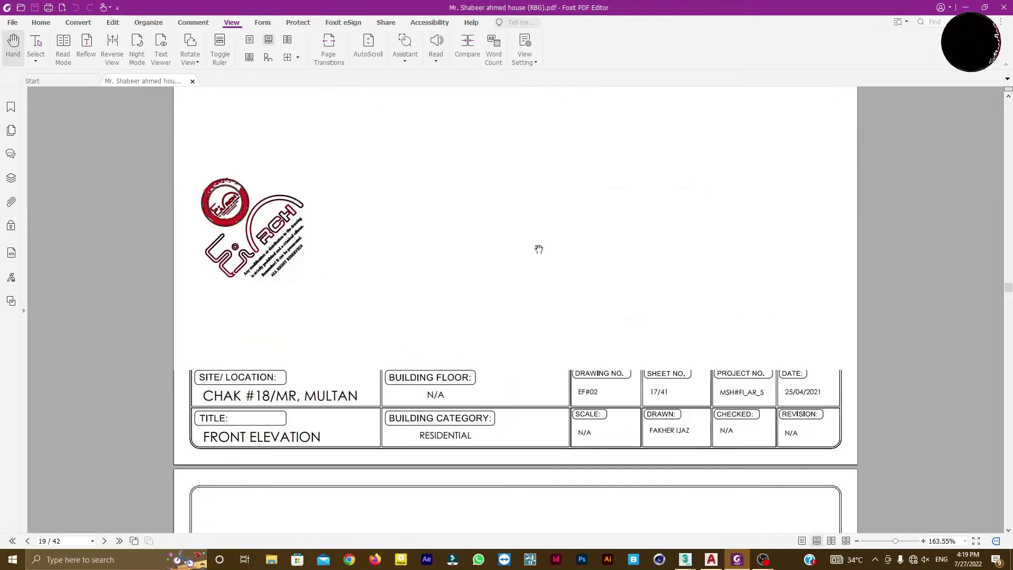
scroll(544, 316, "up", 2)
scroll(545, 394, "up", 1)
scroll(536, 380, "up", 3)
scroll(528, 385, "up", 3)
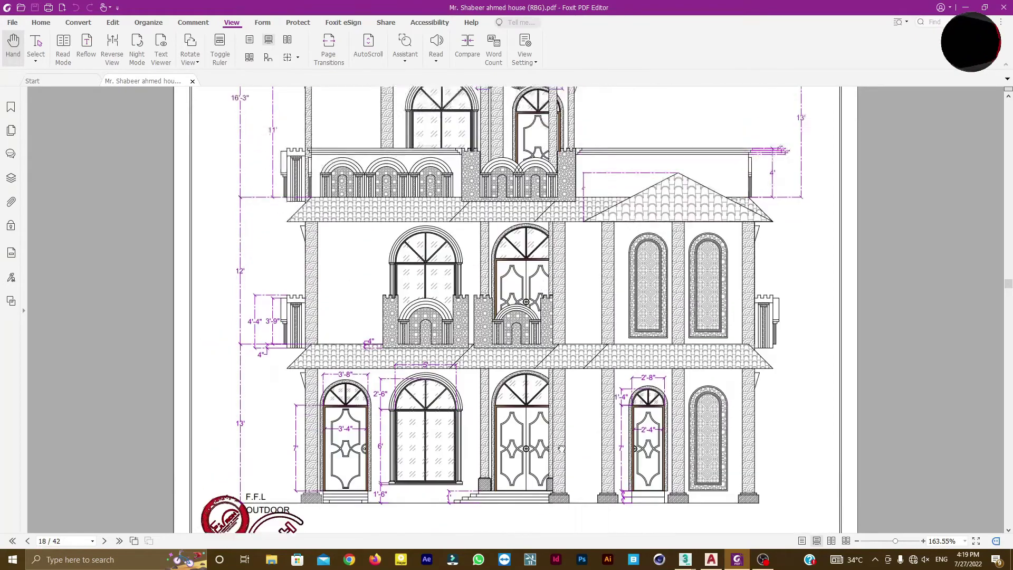
scroll(519, 317, "up", 3)
scroll(519, 243, "up", 3)
scroll(527, 259, "up", 1)
scroll(544, 285, "up", 3)
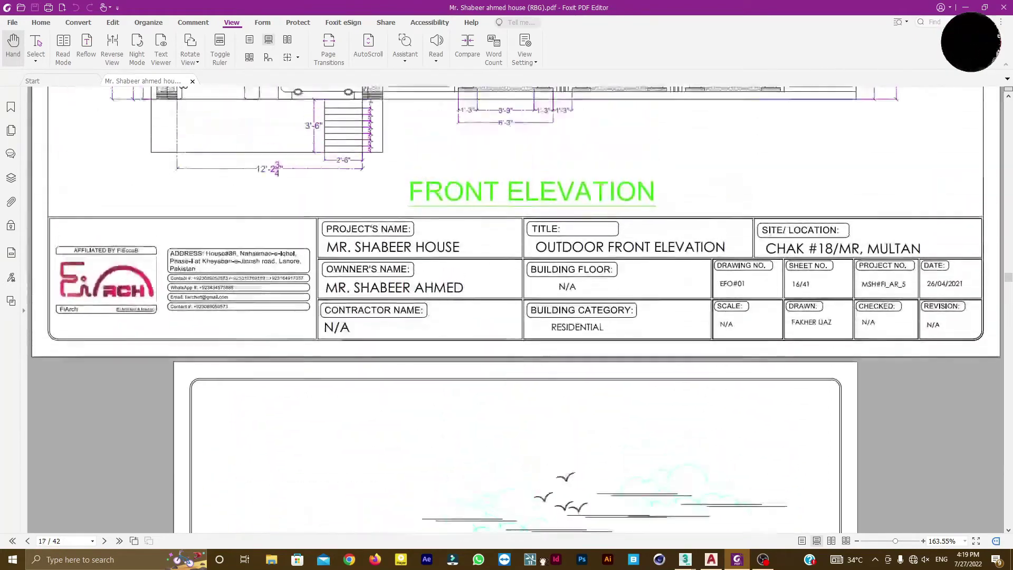
scroll(555, 305, "up", 1)
left_click_drag(555, 303, 552, 465)
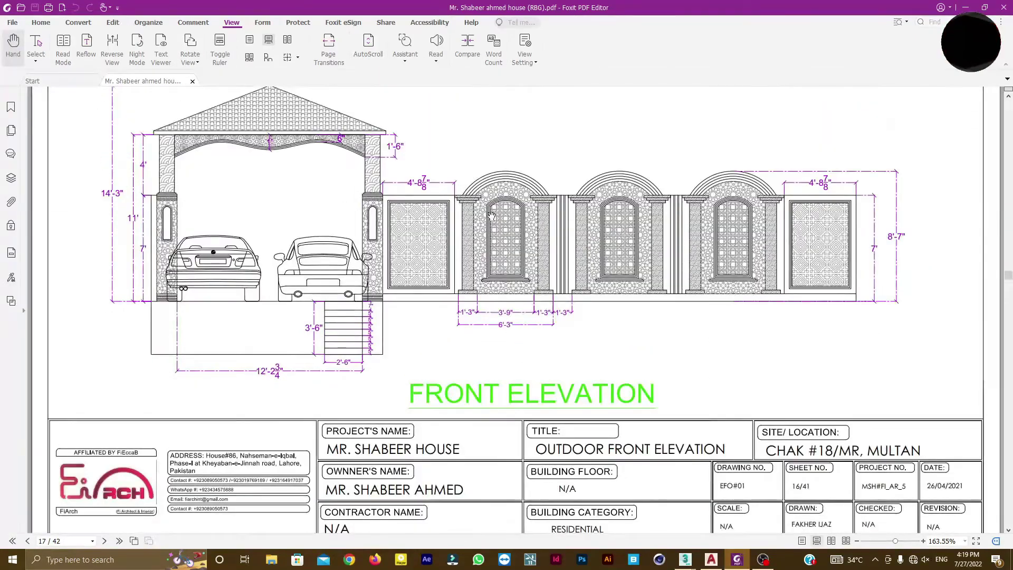
scroll(490, 215, "up", 1)
Scroll up from page 17 through the foundation section sheets toward page 14
scroll(491, 215, "up", 2)
scroll(491, 216, "up", 1)
scroll(491, 215, "up", 3)
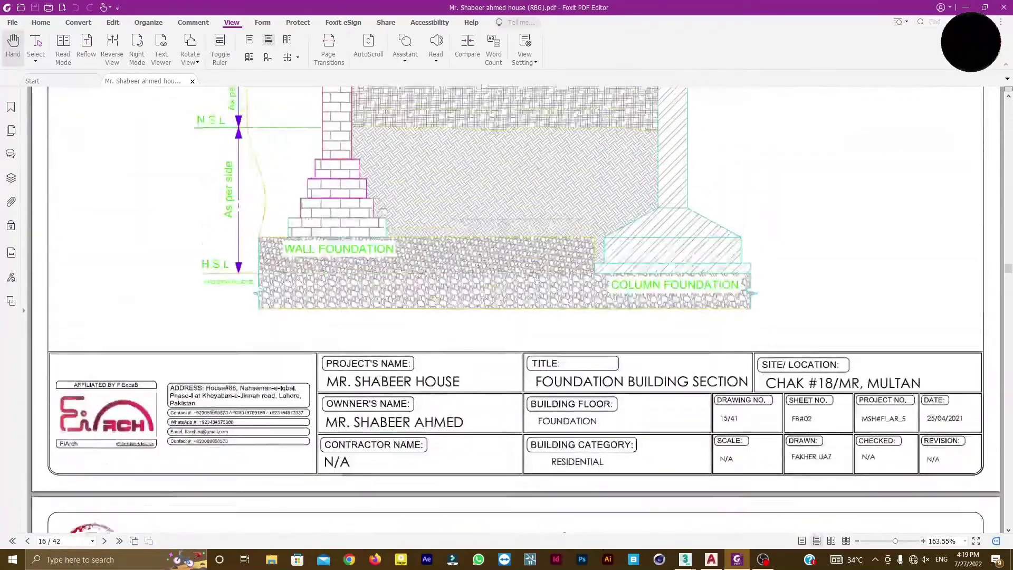
scroll(627, 362, "up", 1)
scroll(626, 362, "up", 3)
scroll(627, 362, "up", 3)
scroll(626, 362, "up", 3)
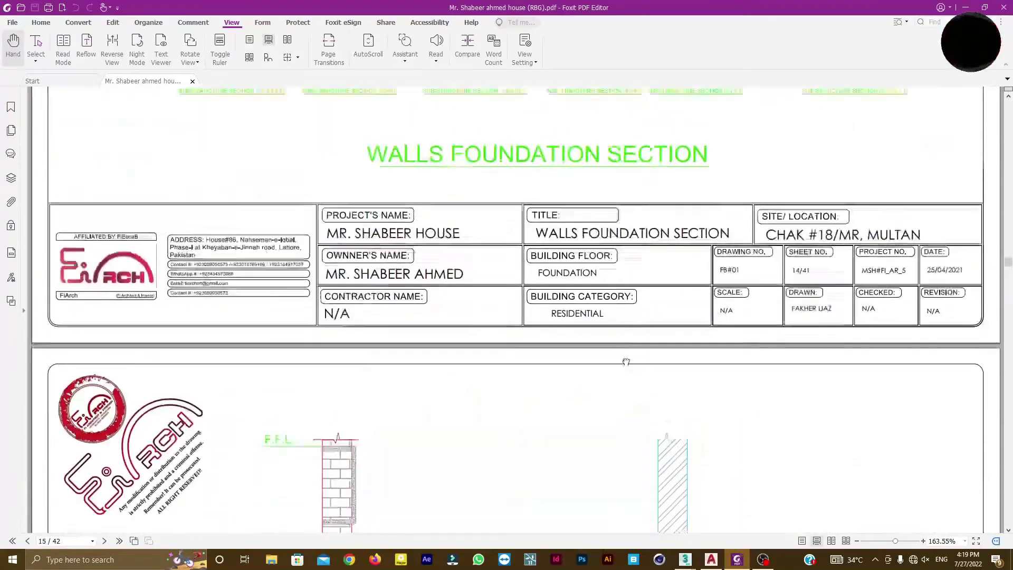
scroll(627, 362, "up", 3)
scroll(607, 316, "up", 3)
scroll(601, 283, "up", 1)
scroll(601, 283, "up", 2)
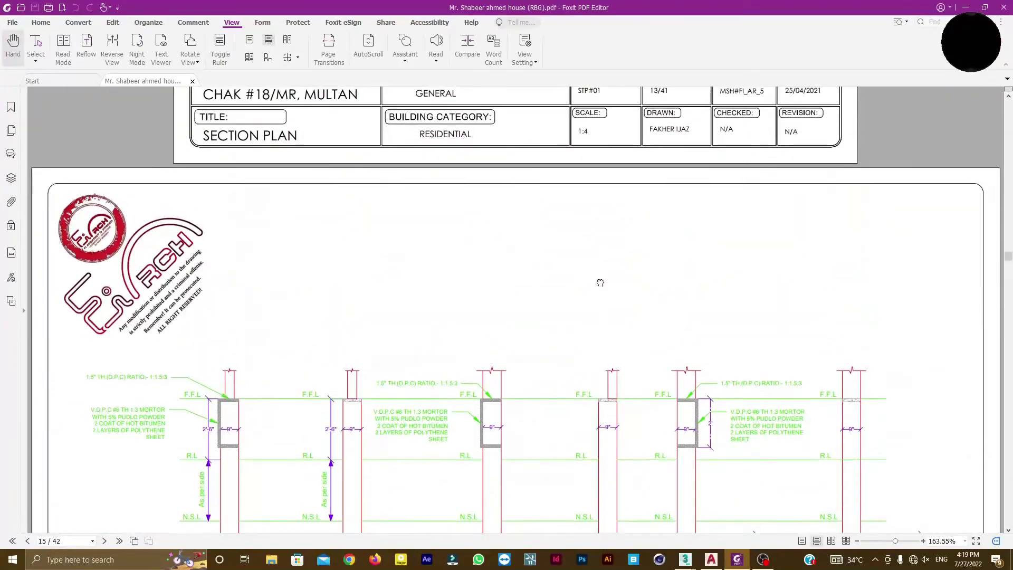
scroll(601, 283, "up", 3)
scroll(600, 272, "up", 1)
scroll(601, 272, "up", 3)
scroll(557, 260, "up", 2)
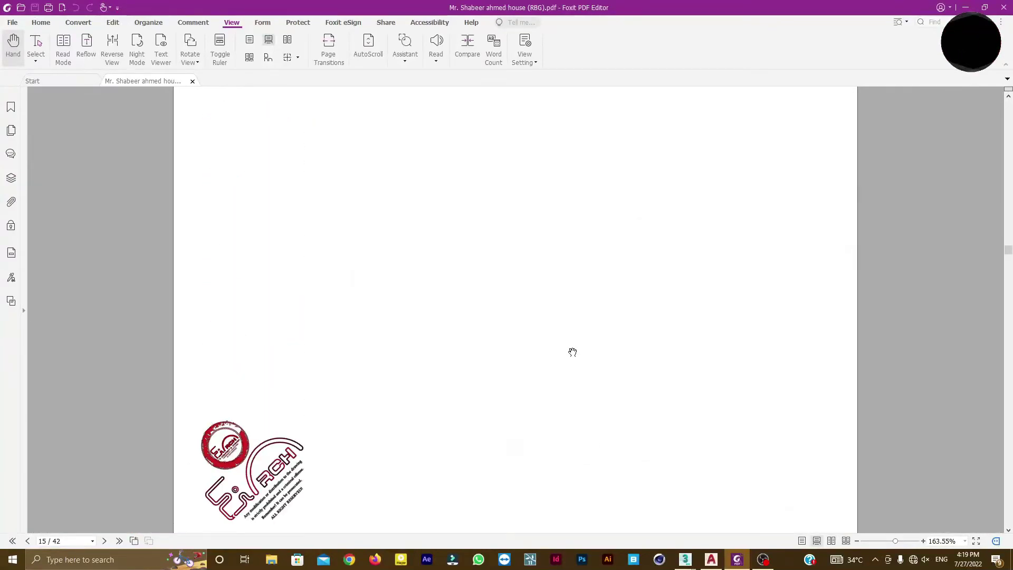
scroll(580, 274, "up", 3)
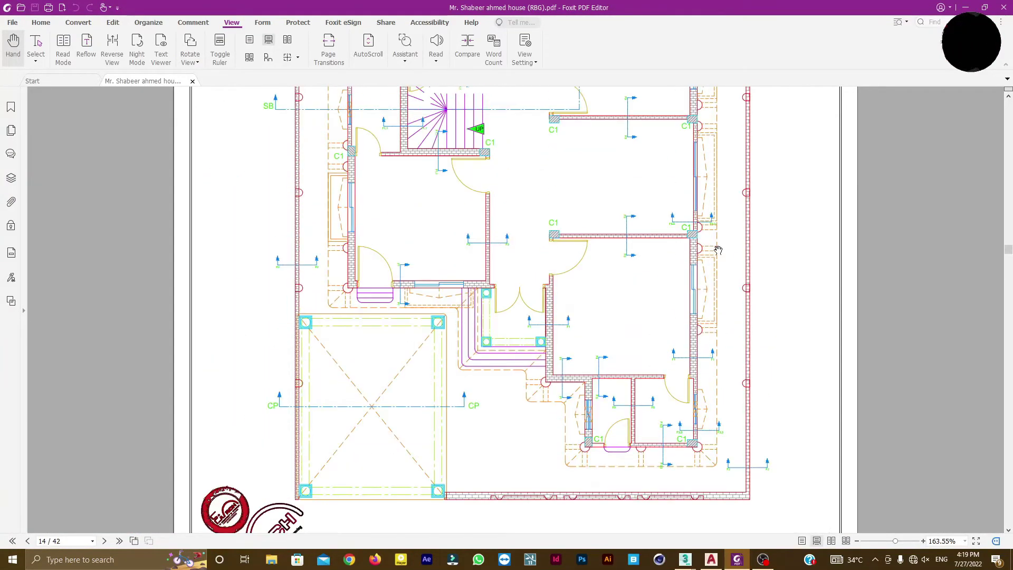
scroll(686, 254, "up", 3)
scroll(722, 270, "up", 3)
Scroll back and forth over the section plan, then continue up to the second-floor corner dimension plan's title block
scroll(722, 270, "down", 3)
scroll(718, 267, "down", 3)
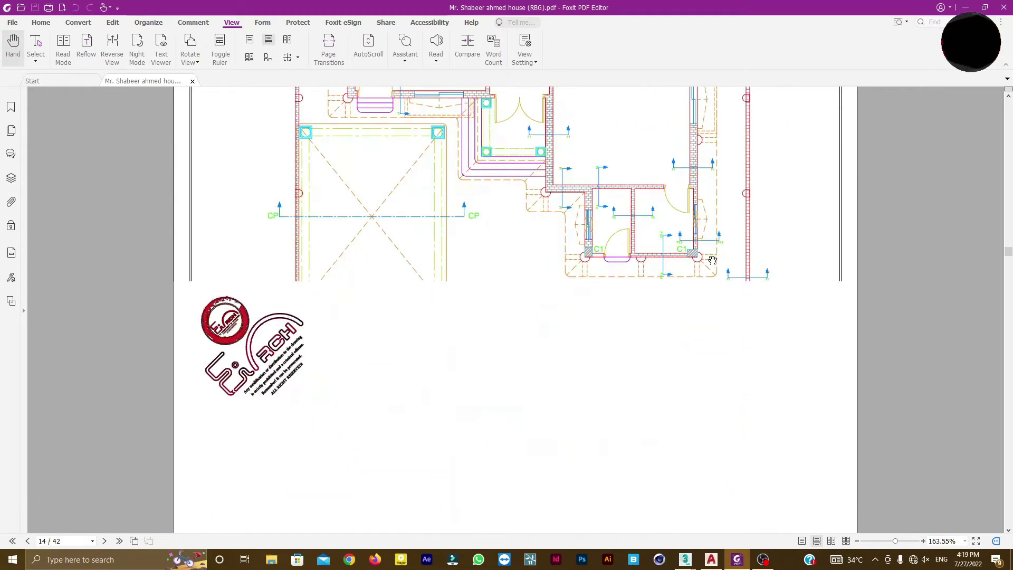
scroll(713, 261, "down", 1)
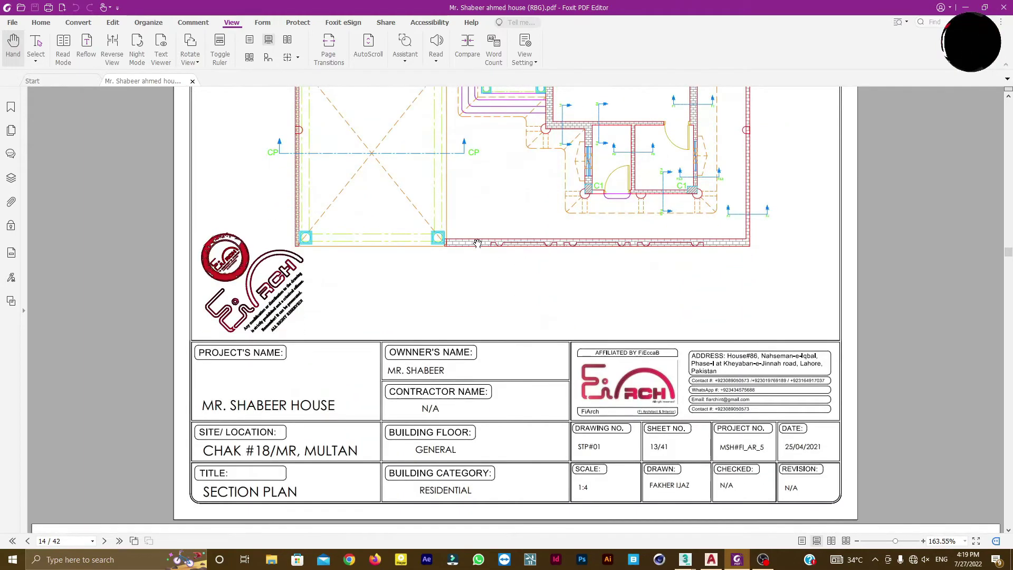
scroll(478, 243, "down", 1)
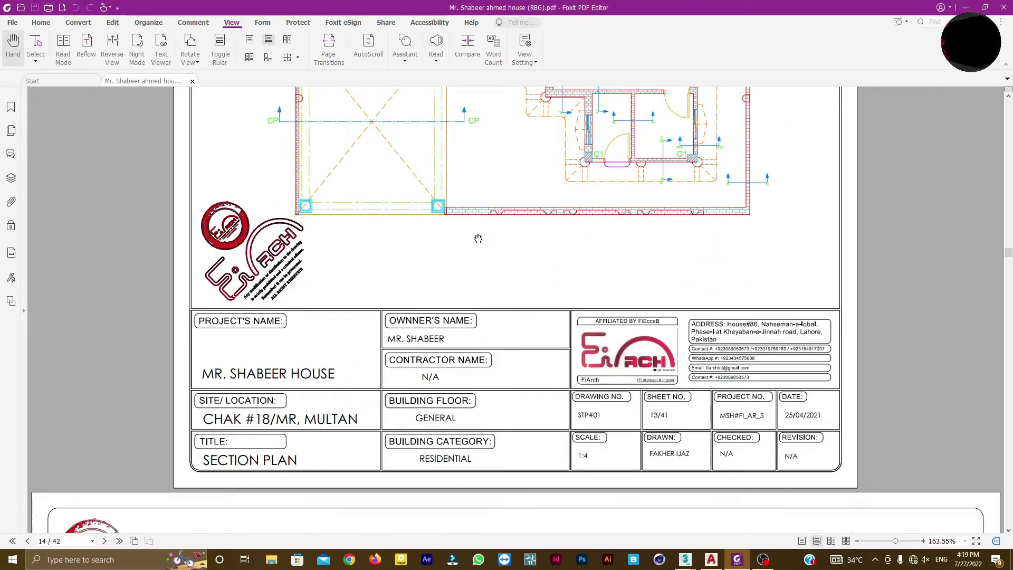
scroll(480, 238, "down", 3)
scroll(485, 228, "down", 2)
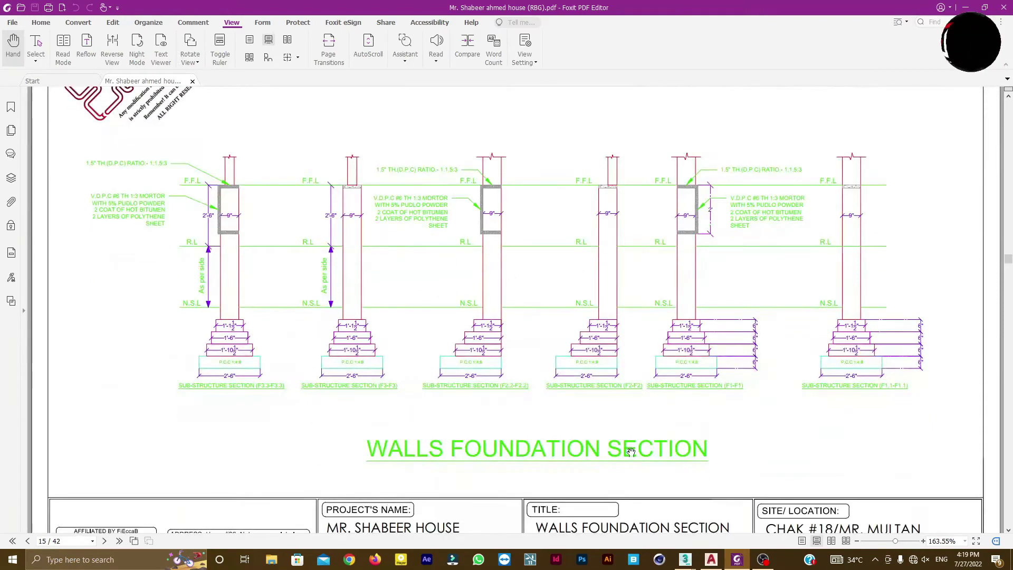
scroll(673, 277, "up", 3)
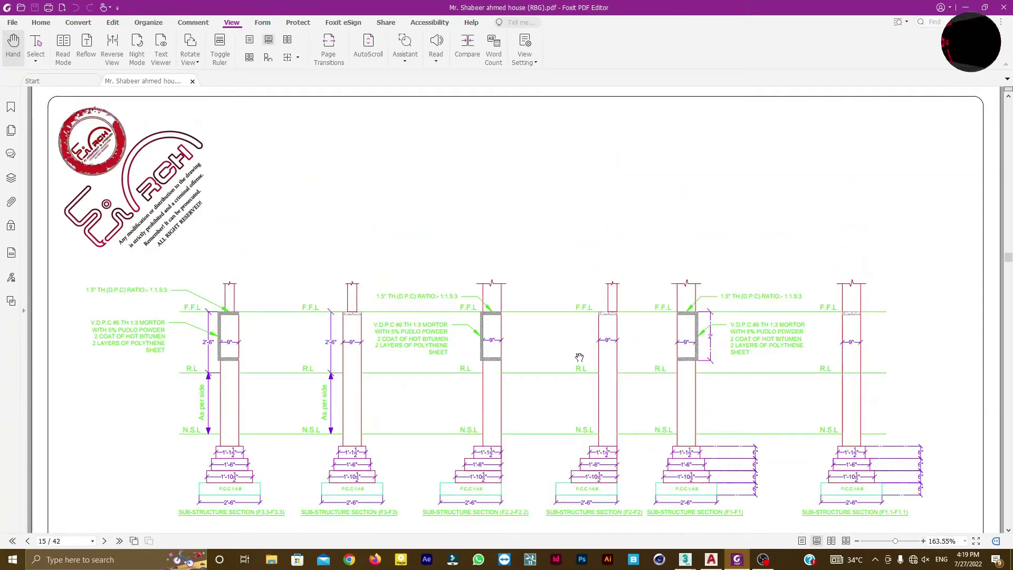
scroll(579, 358, "down", 4)
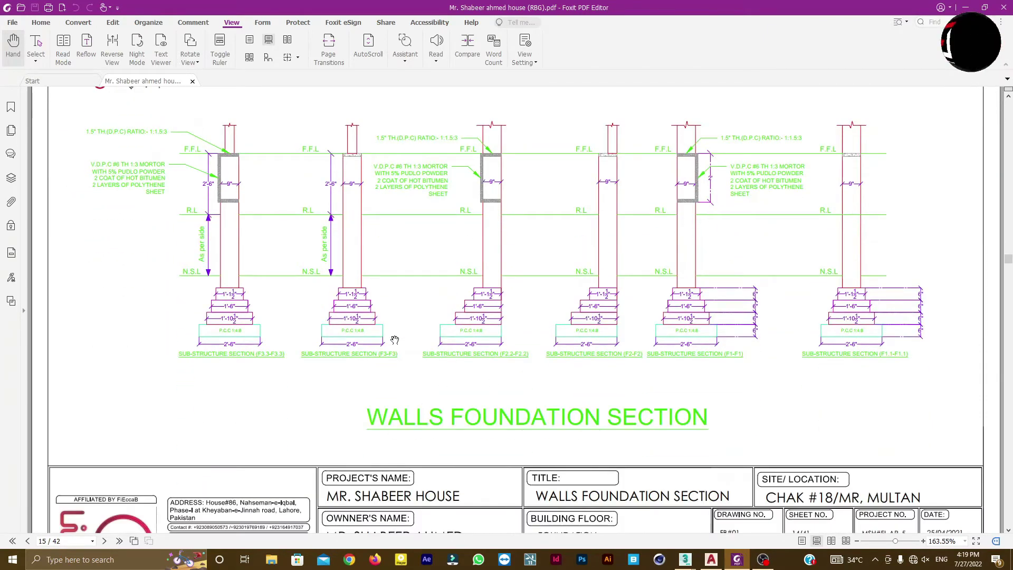
scroll(270, 356, "up", 1)
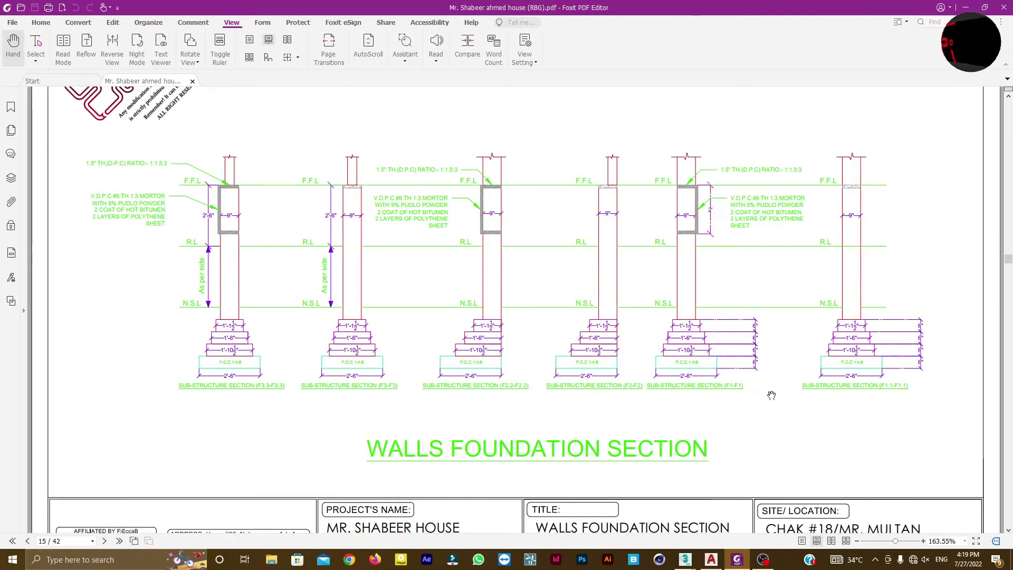
scroll(771, 396, "up", 1)
scroll(987, 323, "up", 5)
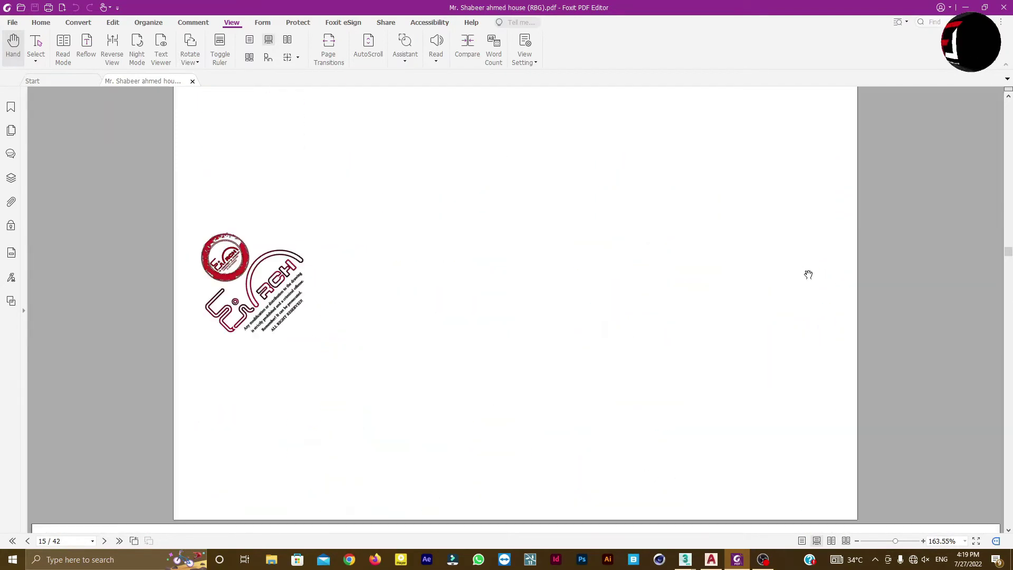
scroll(809, 274, "up", 3)
scroll(809, 274, "up", 5)
scroll(809, 272, "up", 1)
scroll(809, 272, "up", 2)
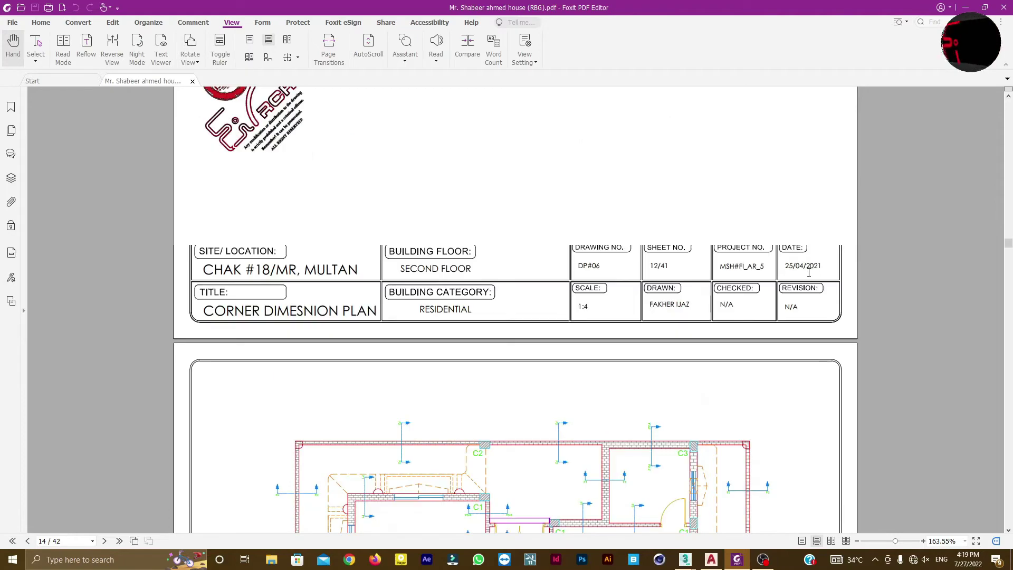
scroll(730, 287, "up", 2)
scroll(731, 287, "up", 3)
left_click_drag(1008, 240, 1008, 103)
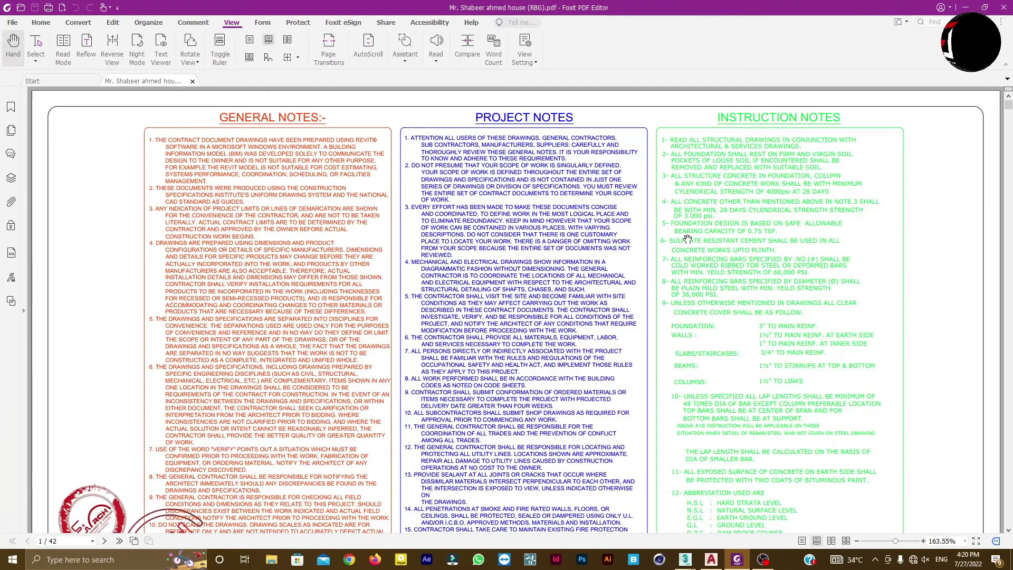
Scroll through the page 2 ground floor plan at 200% zoom
scroll(684, 269, "down", 3)
scroll(677, 298, "down", 3)
scroll(676, 302, "down", 3)
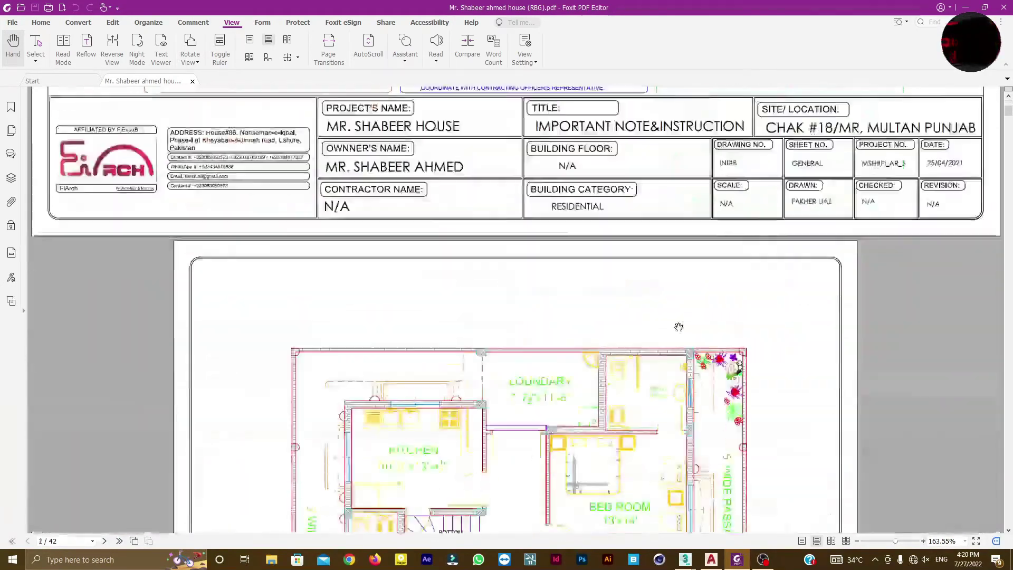
scroll(678, 317, "down", 3)
scroll(680, 335, "down", 3)
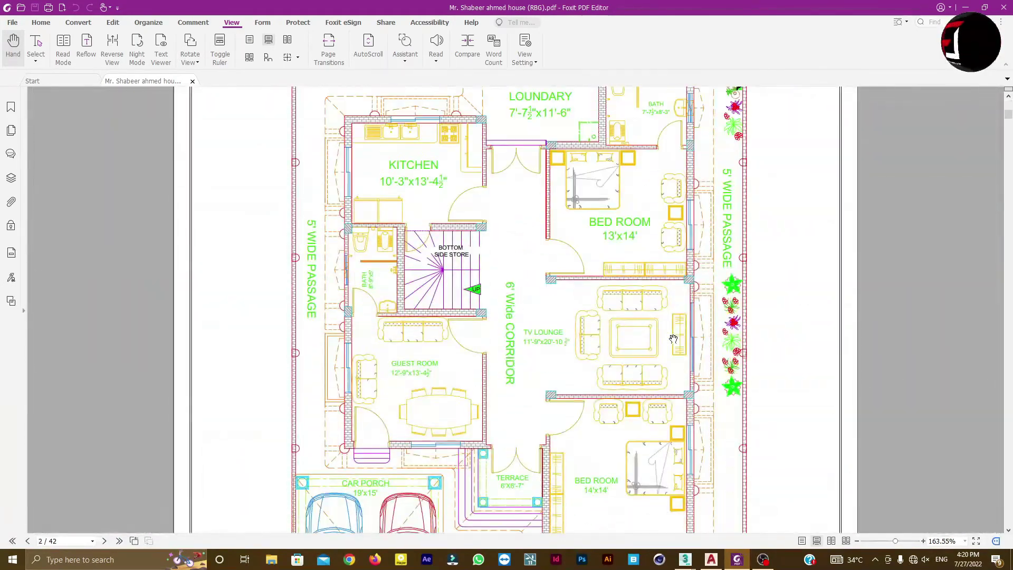
scroll(660, 200, "up", 5)
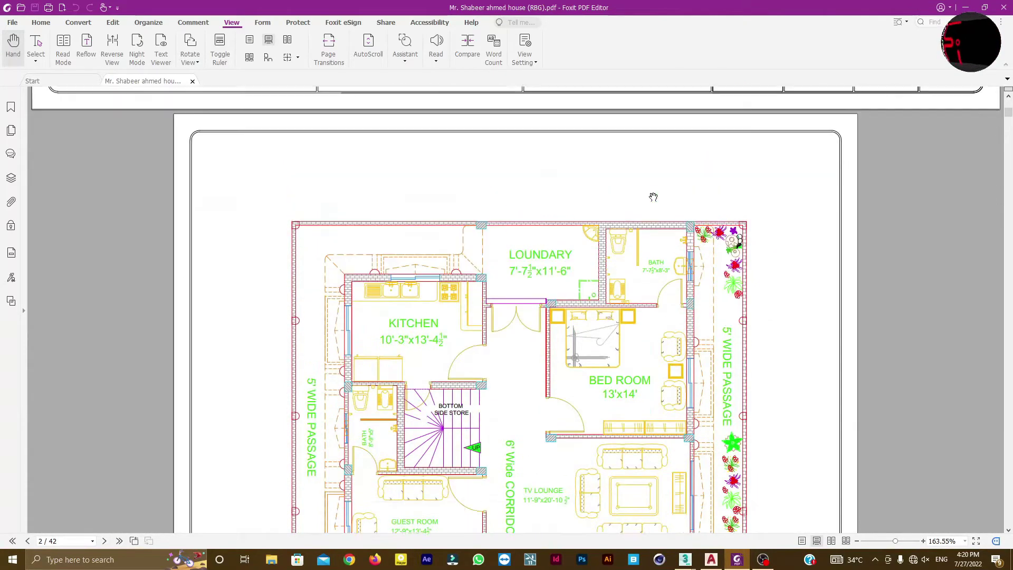
scroll(684, 314, "up", 1, "ctrl")
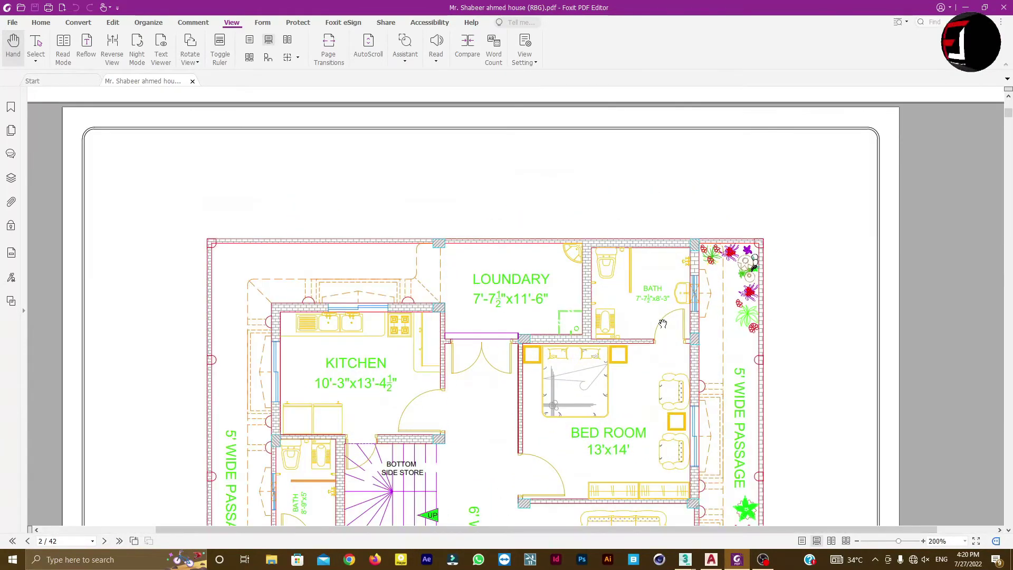
Scroll down to the car porch, then bring up the SH6 on the way lumion.max model in 3ds Max
scroll(662, 323, "down", 4)
scroll(665, 319, "down", 4)
scroll(668, 315, "down", 4)
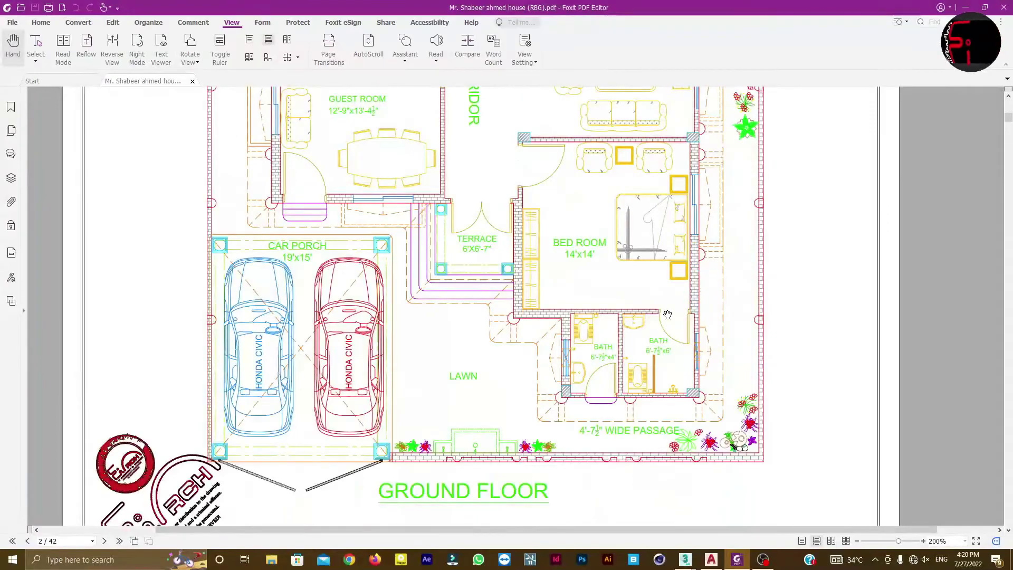
scroll(668, 315, "down", 2)
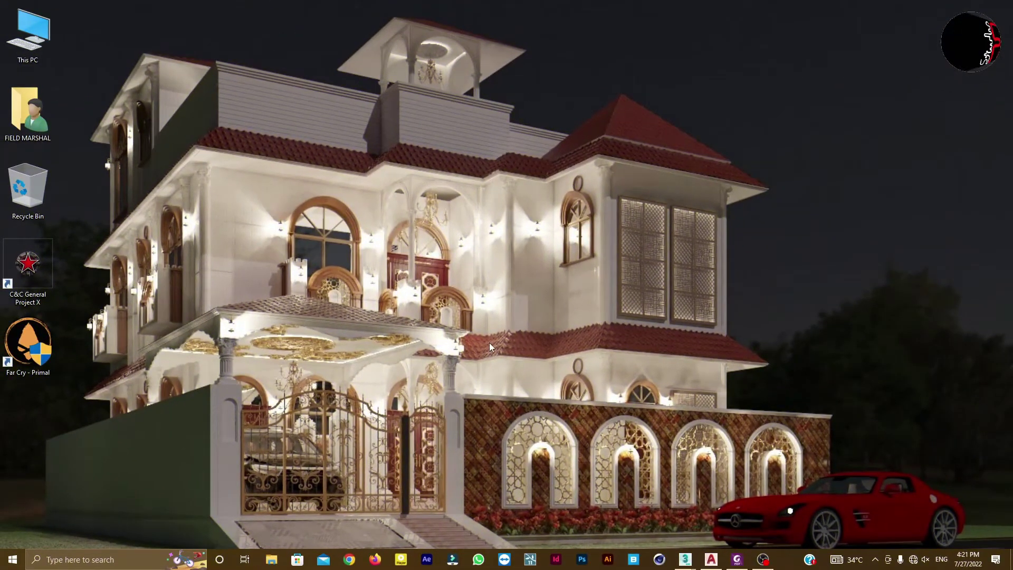
mouse_move(686, 559)
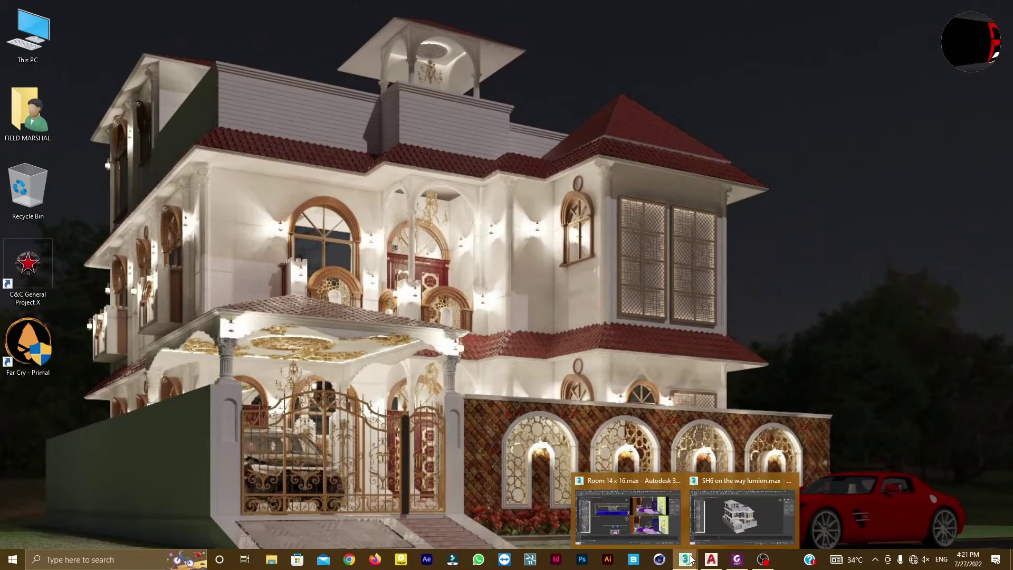
left_click(722, 527)
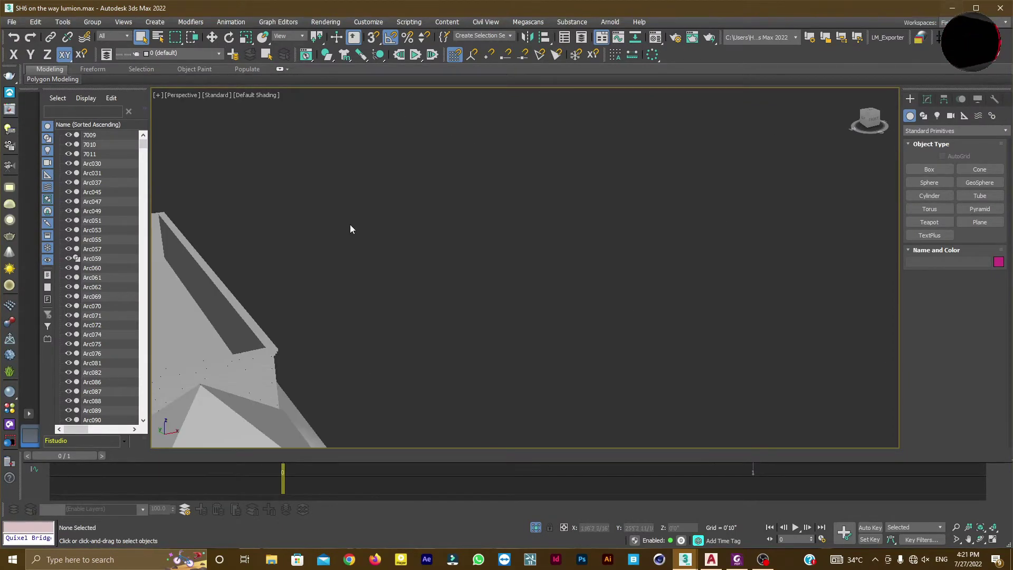
Zoom out and pan to center the whole house, then minimize and restore the 3ds Max window
scroll(362, 269, "down", 5)
scroll(372, 270, "down", 3)
middle_click_drag(372, 271, 615, 283)
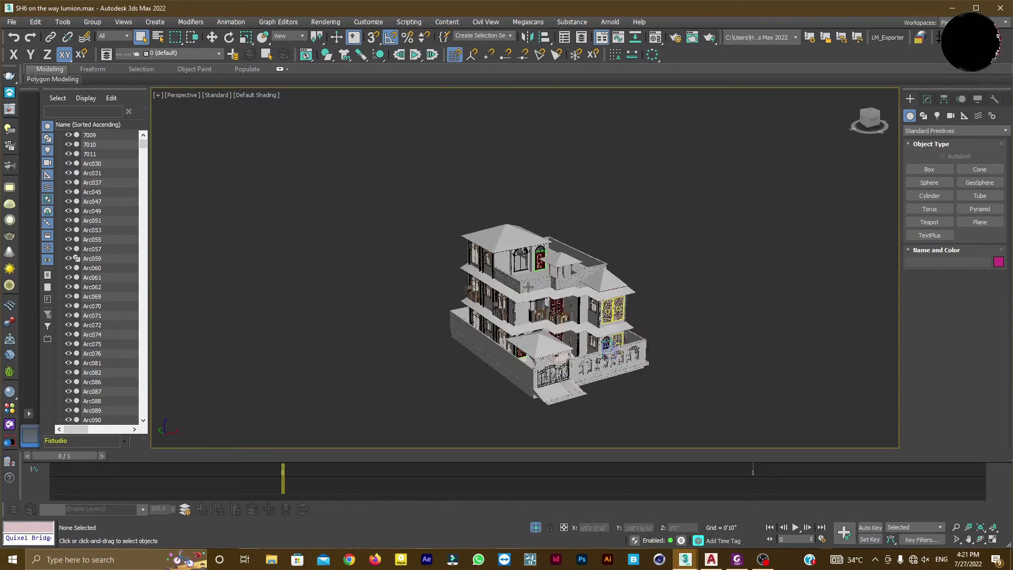
scroll(528, 287, "up", 2)
left_click(954, 9)
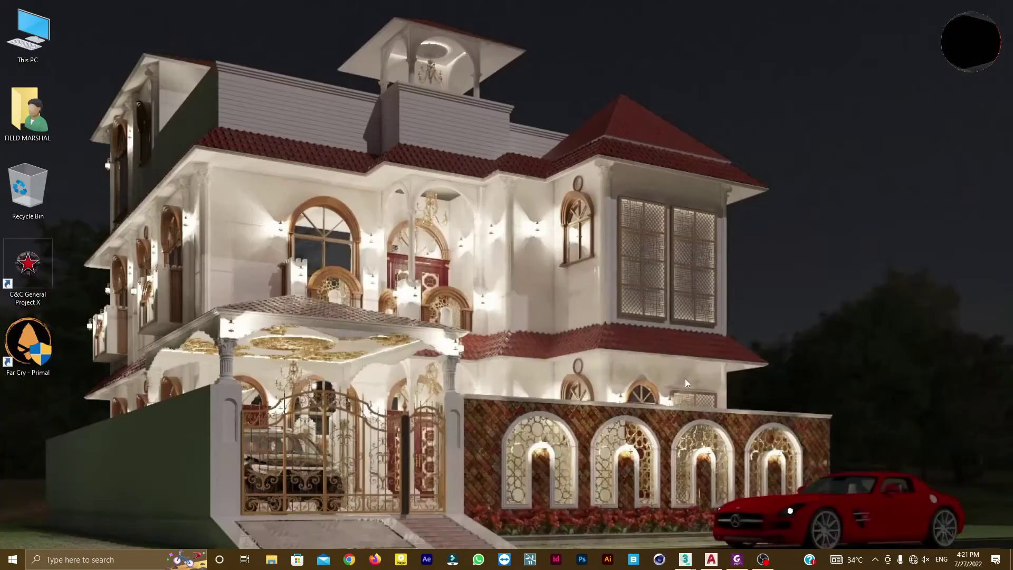
mouse_move(685, 559)
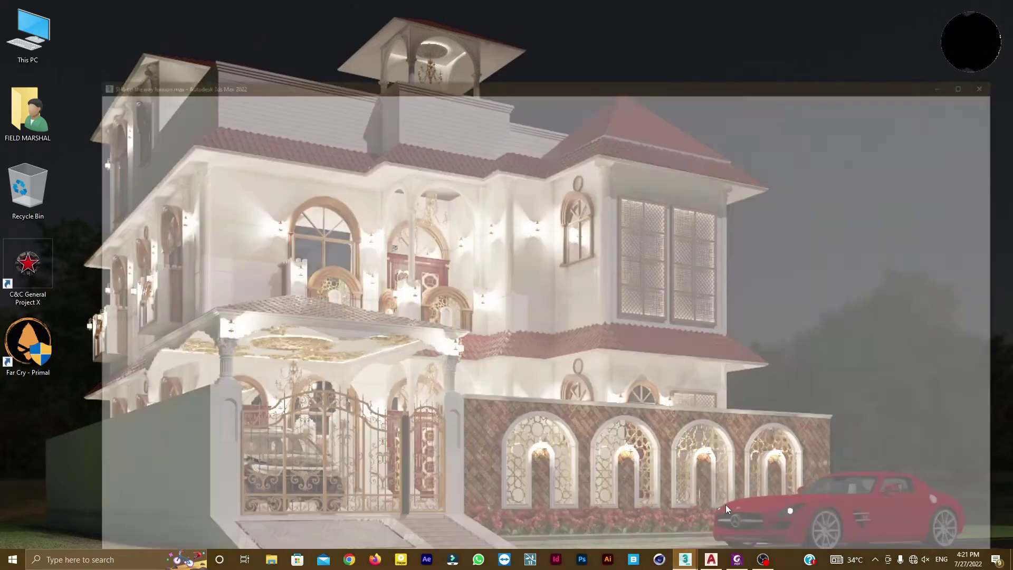
left_click(726, 505)
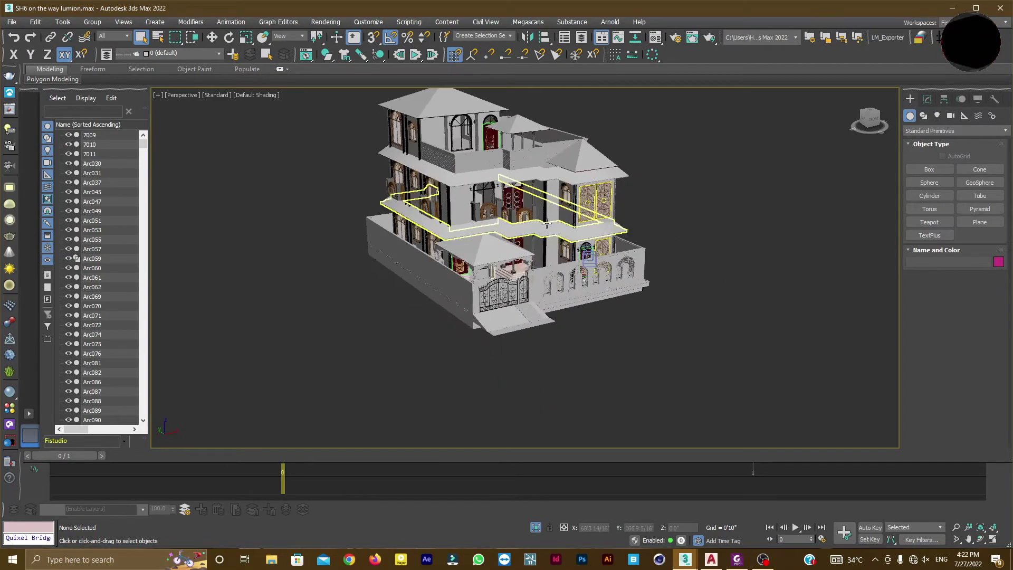
Orbit around the house to view its side facades and top floor
scroll(541, 228, "up", 3)
middle_click_drag(540, 228, 609, 237, "alt")
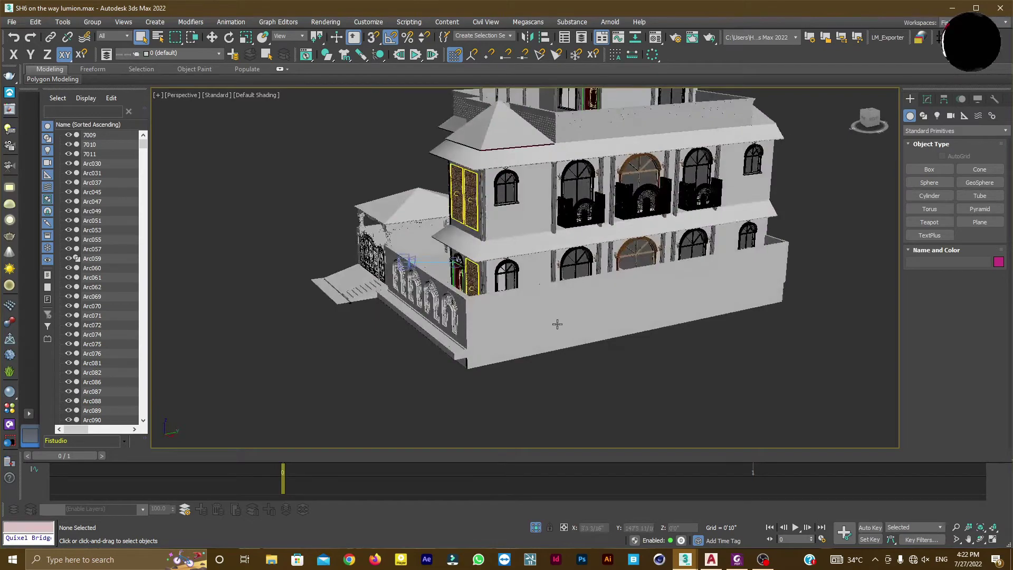
middle_click_drag(557, 324, 562, 369)
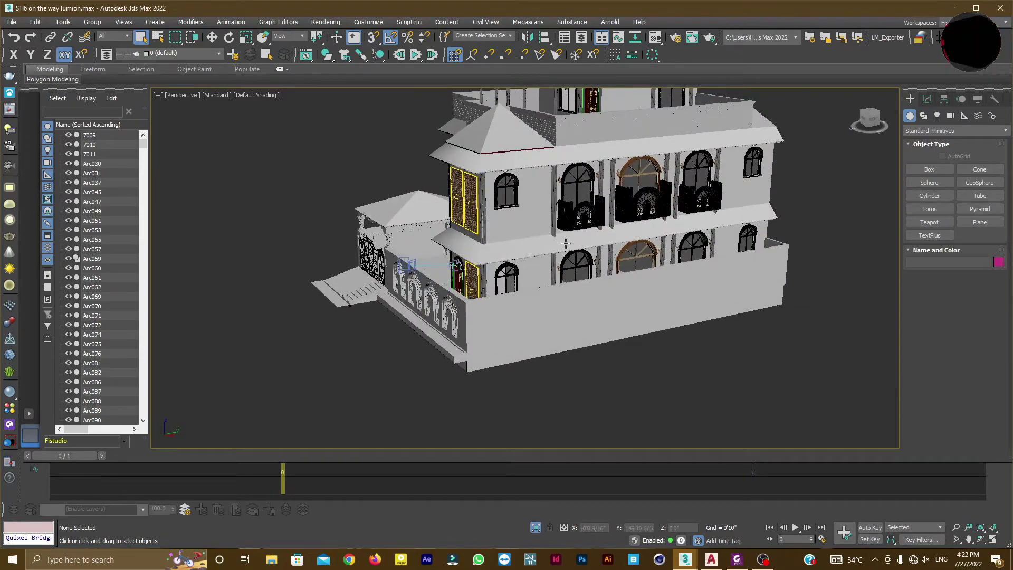
mouse_move(566, 243)
middle_mouse_down("alt")
mouse_move(770, 237)
mouse_move(712, 225)
middle_mouse_up("alt")
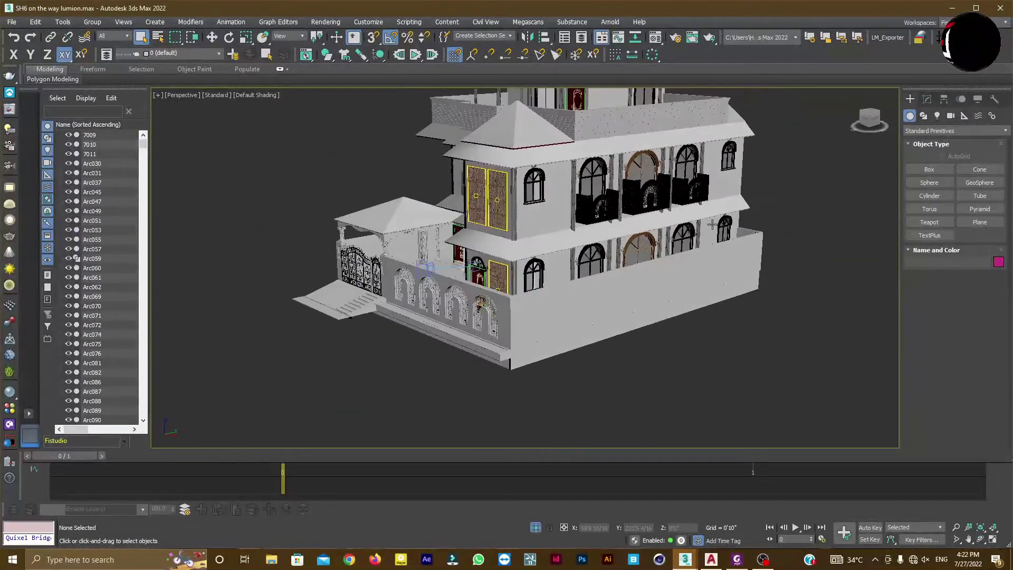
middle_click_drag(620, 233, 520, 260)
scroll(508, 260, "down", 2)
scroll(504, 256, "down", 2)
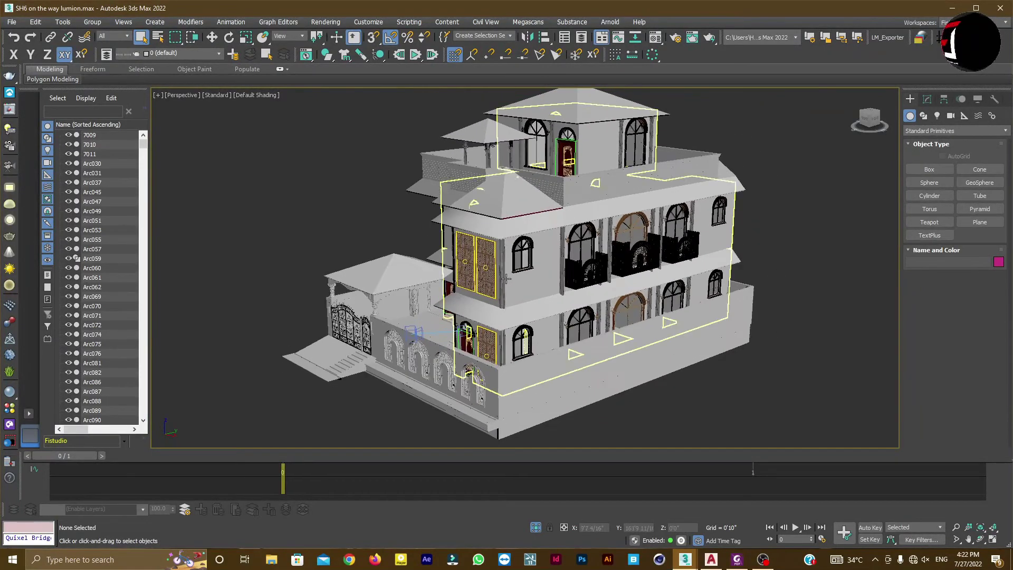
scroll(496, 253, "up", 1)
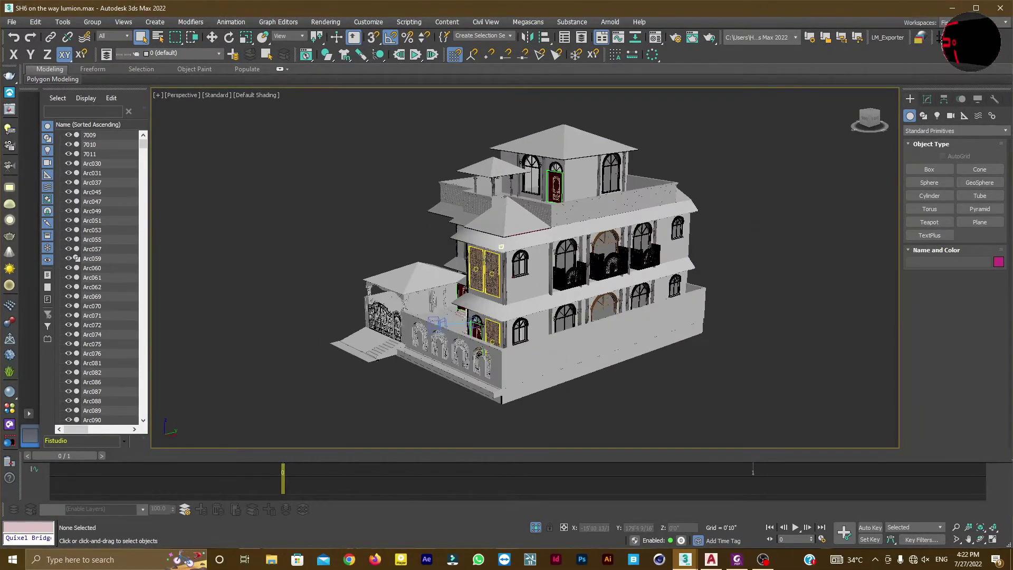
Orbit to the house's left side and the front entrance gate and steps
middle_click_drag(502, 246, 568, 287, "alt")
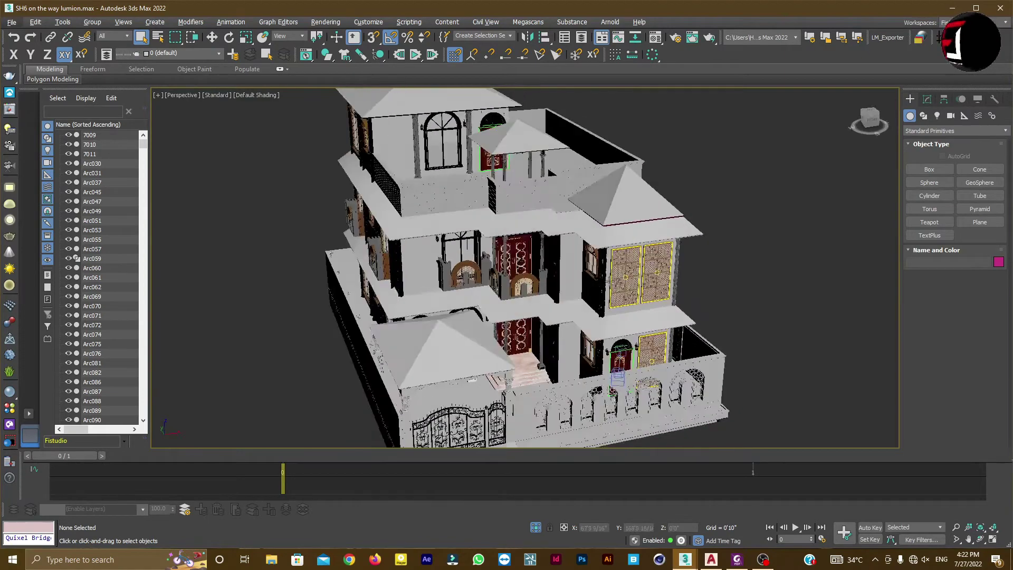
scroll(569, 287, "down", 2)
scroll(566, 283, "down", 2)
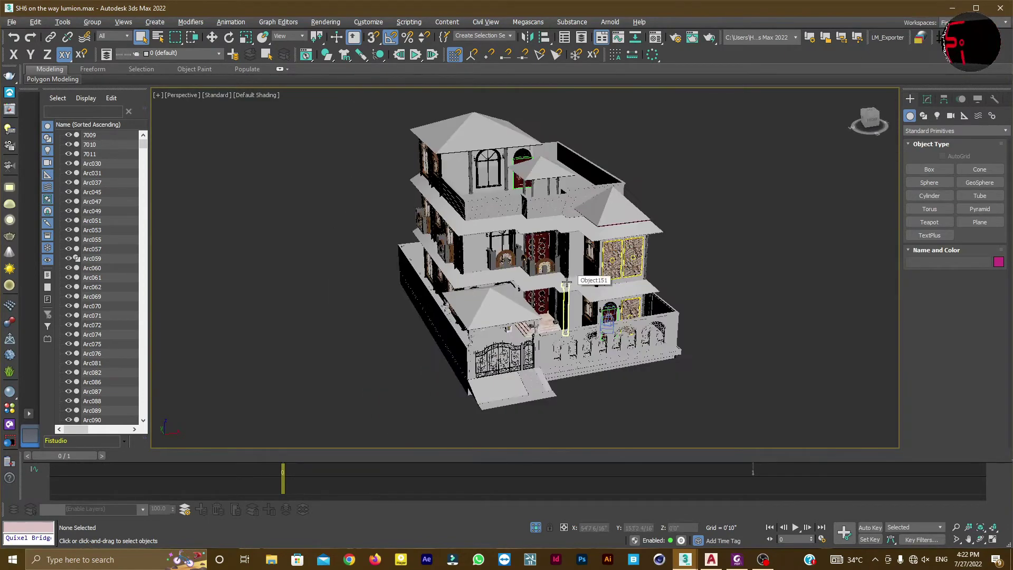
middle_click_drag(595, 278, 549, 280, "alt")
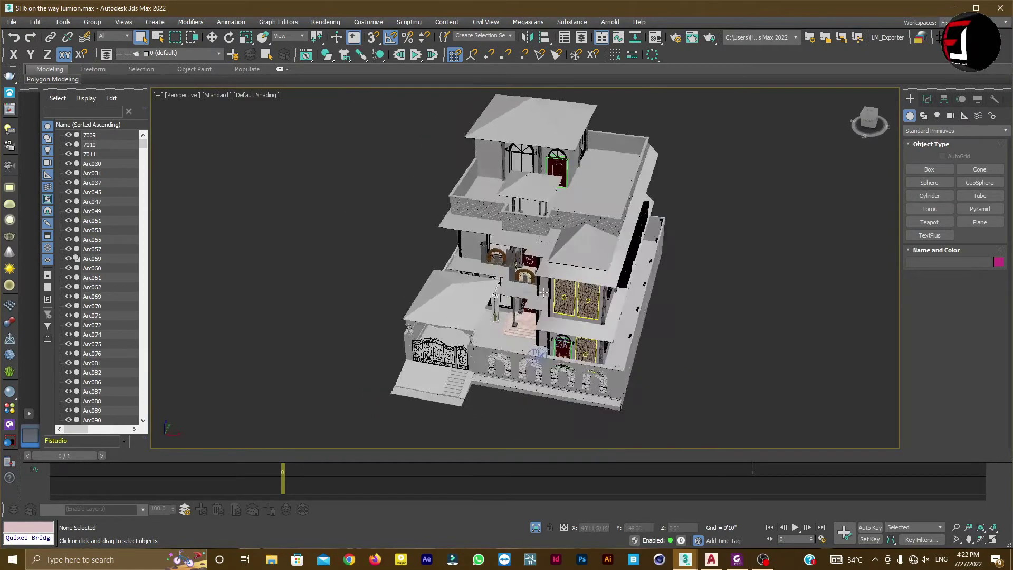
middle_click_drag(596, 317, 436, 285, "alt")
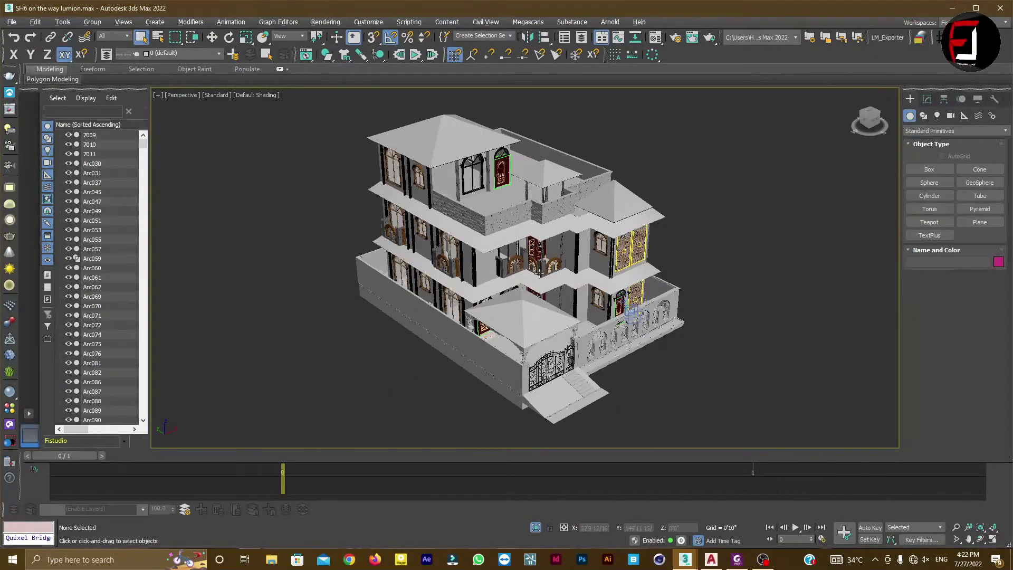
Zoom in and out, orbit to an oblique angle, then switch to the AutoCAD drawing PS-RBG.dwg
scroll(543, 274, "up", 2)
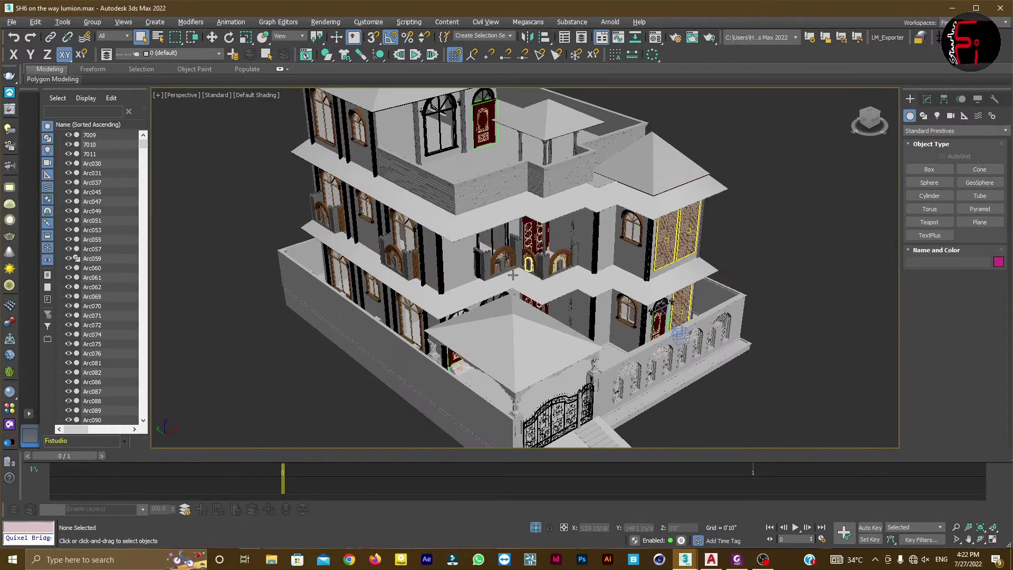
scroll(513, 273, "down", 2)
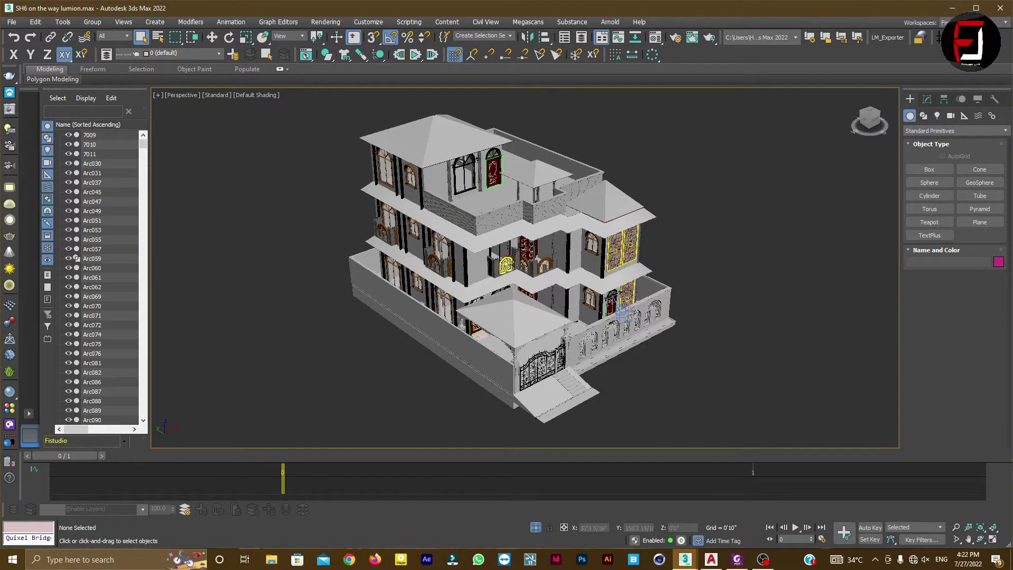
scroll(522, 269, "up", 2)
scroll(540, 283, "down", 2)
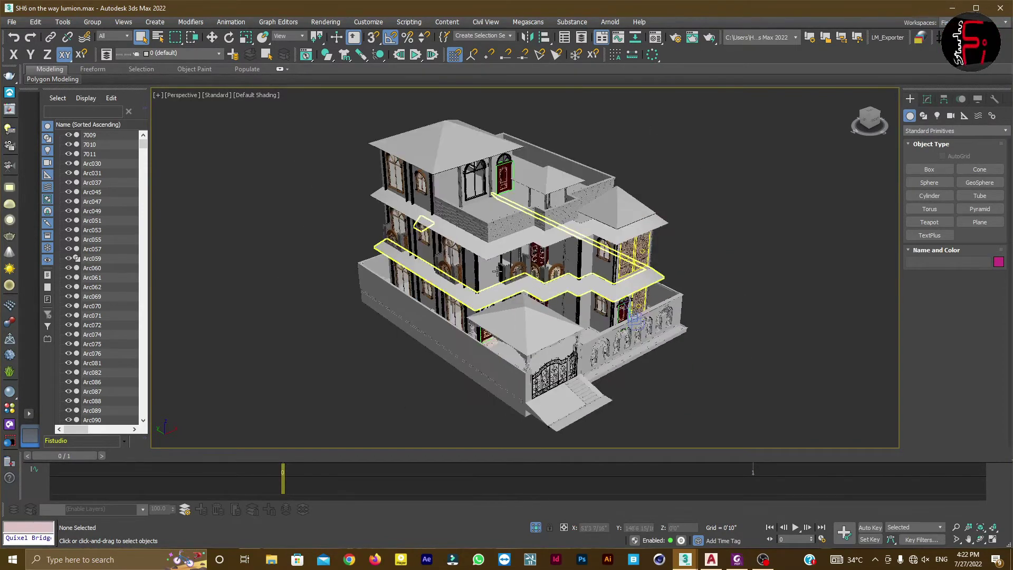
scroll(541, 333, "up", 2)
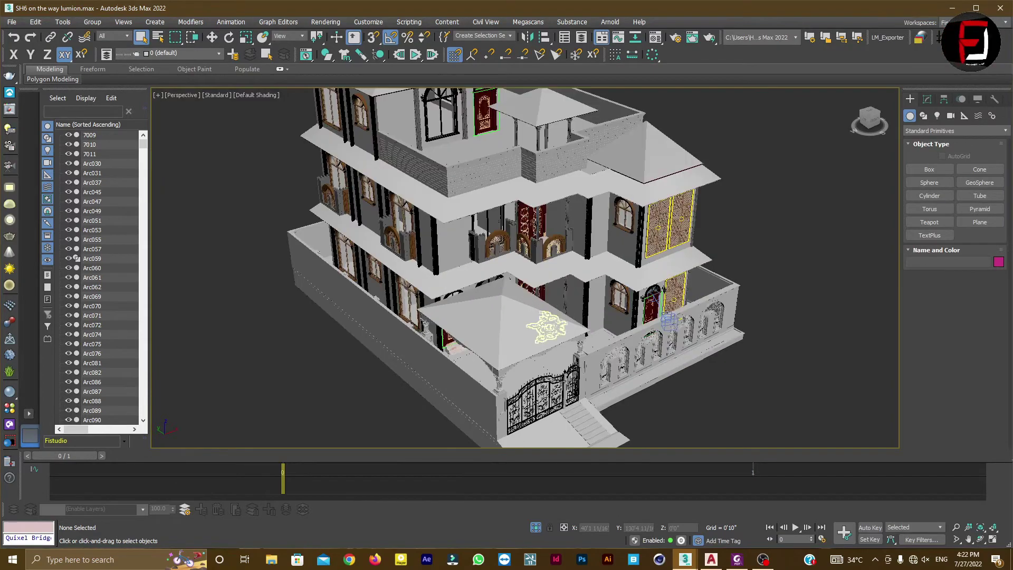
middle_click_drag(558, 373, 701, 490, "alt")
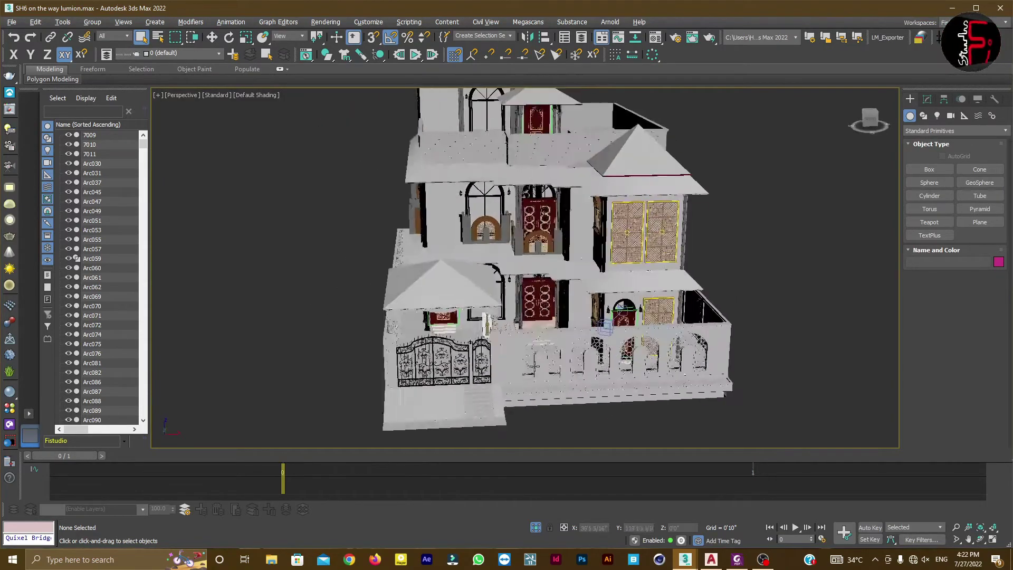
left_click(711, 560)
Zoom and pan across PS-RBG.dwg to center the ground and first floor plans
scroll(502, 318, "down", 6)
scroll(646, 343, "down", 5)
scroll(509, 335, "down", 2)
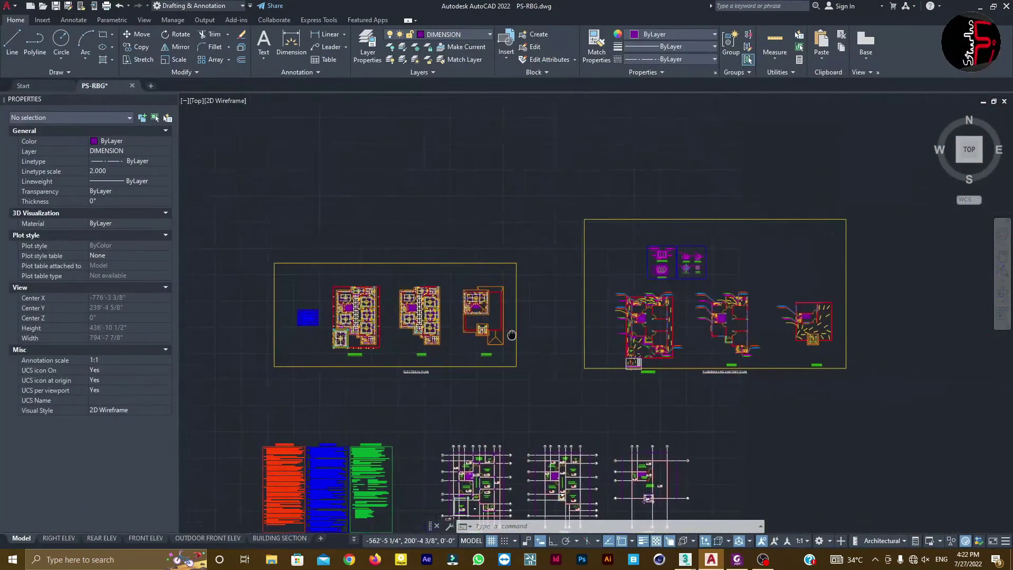
scroll(565, 323, "down", 2)
scroll(571, 294, "up", 4)
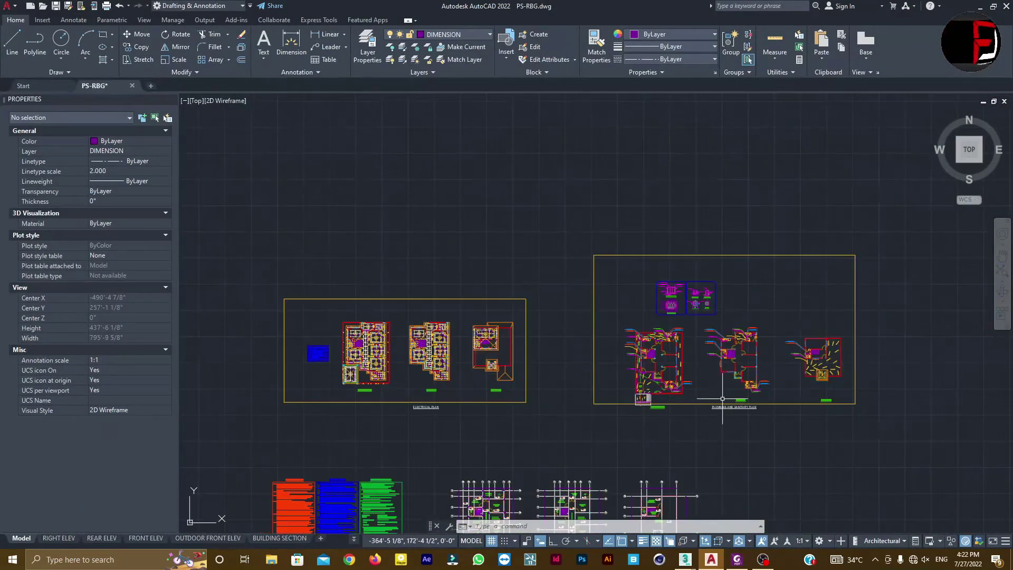
middle_click_drag(719, 407, 475, 412)
scroll(403, 391, "up", 2)
middle_click_drag(403, 391, 340, 326)
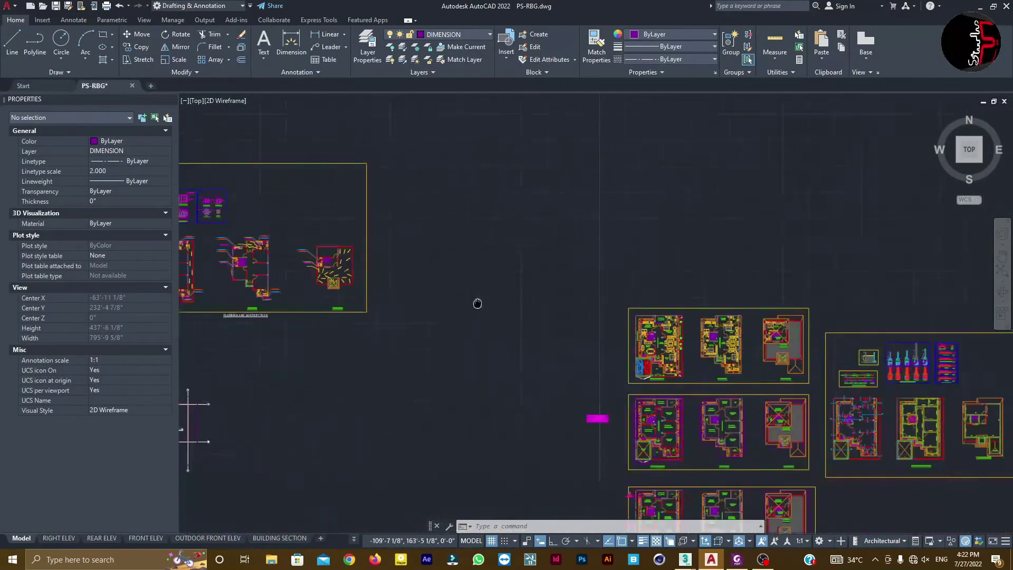
scroll(739, 370, "up", 2)
scroll(628, 285, "up", 2)
scroll(686, 317, "up", 2)
middle_click_drag(793, 318, 737, 314)
Move up to the elevation sheets showing the REAR ELEVATION, then return to the 3ds Max house model
scroll(736, 314, "down", 3)
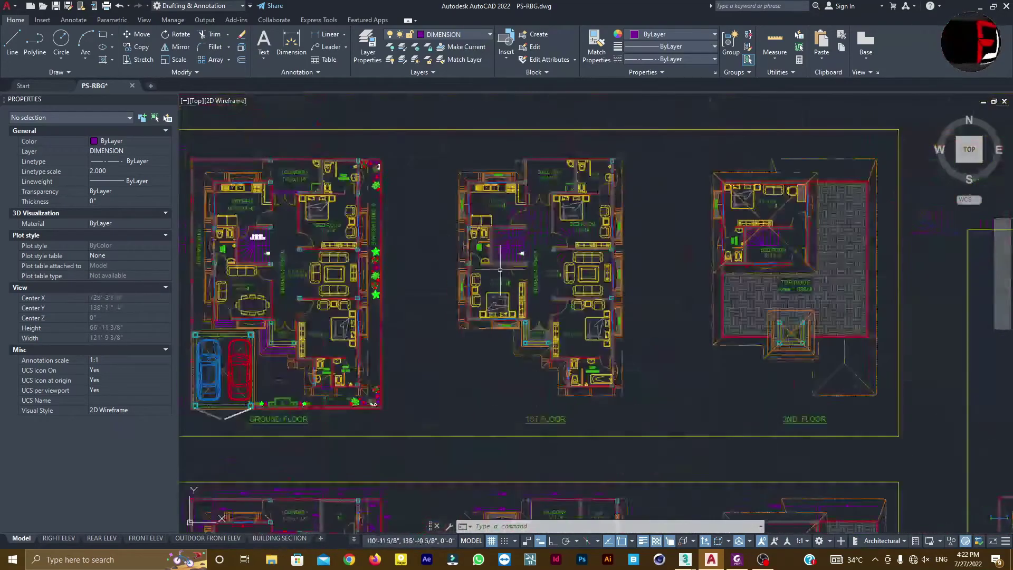
scroll(686, 338, "down", 2)
middle_click_drag(686, 338, 524, 291)
scroll(525, 291, "up", 2)
middle_click_drag(603, 418, 607, 280)
scroll(575, 326, "up", 4)
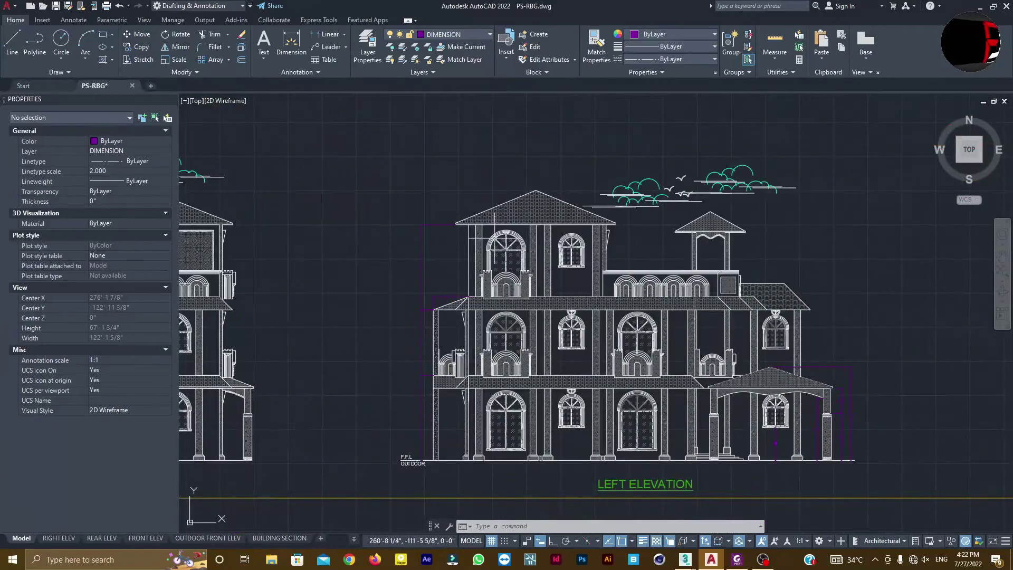
scroll(486, 350, "down", 3)
scroll(759, 462, "up", 3)
mouse_move(686, 559)
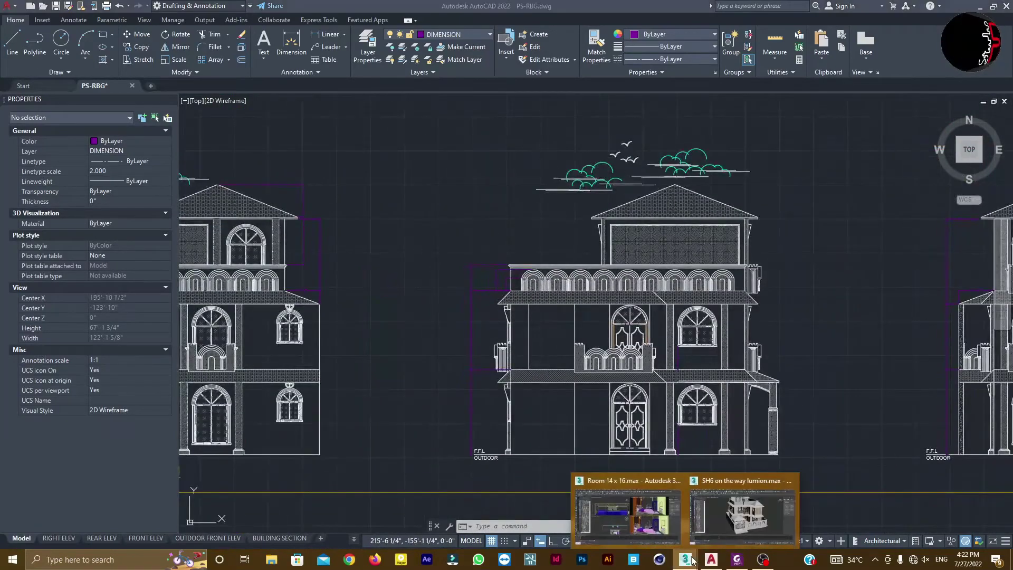
left_click(717, 527)
Orbit and zoom to inspect the lower floors, porch and crenellated balcony
scroll(669, 206, "up", 4)
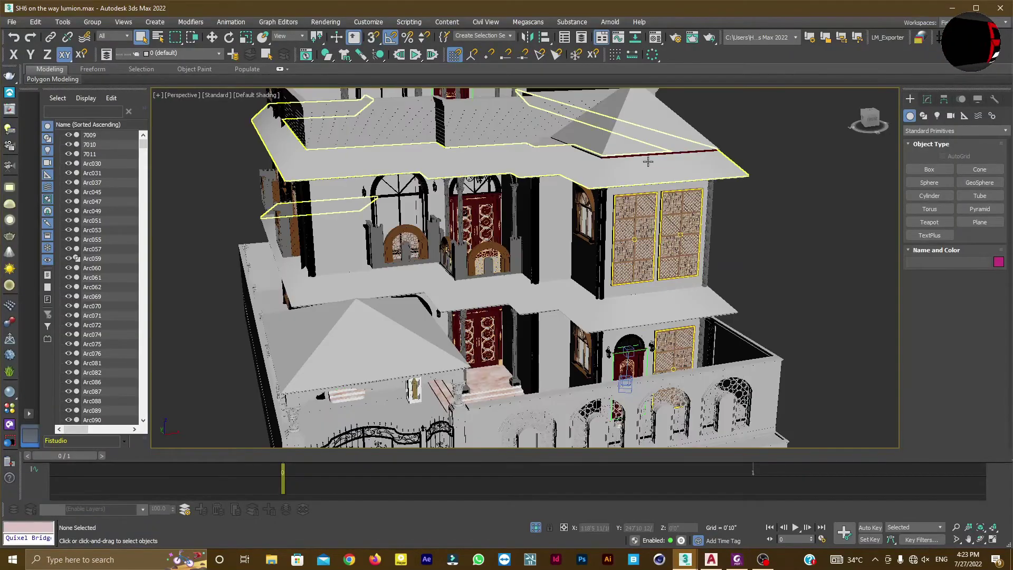
mouse_move(668, 206)
middle_mouse_down("alt")
mouse_move(622, 322)
mouse_move(510, 210)
mouse_move(512, 222)
middle_mouse_up("alt")
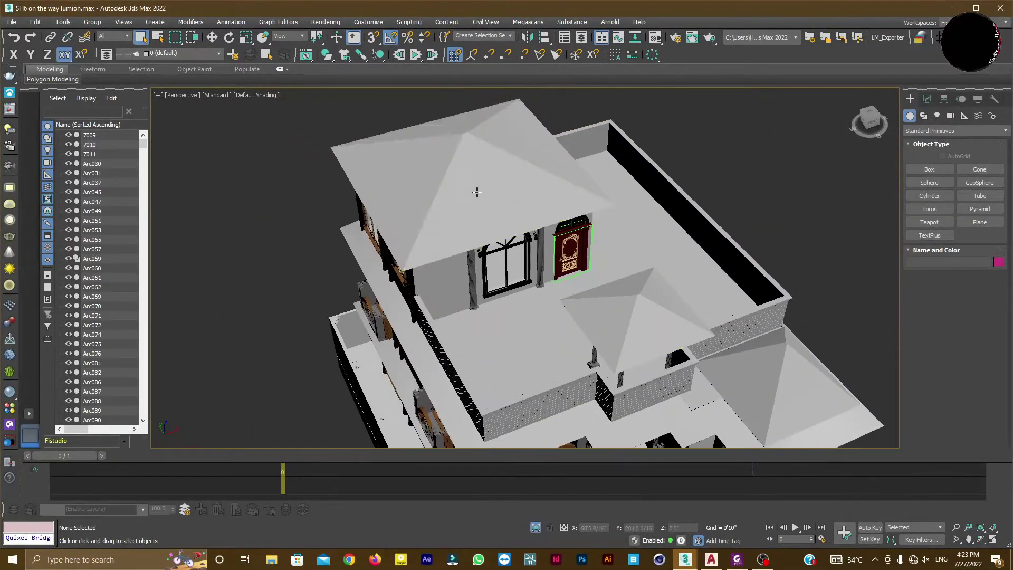
middle_click_drag(477, 192, 499, 184, "alt")
middle_click_drag(723, 313, 592, 320, "alt")
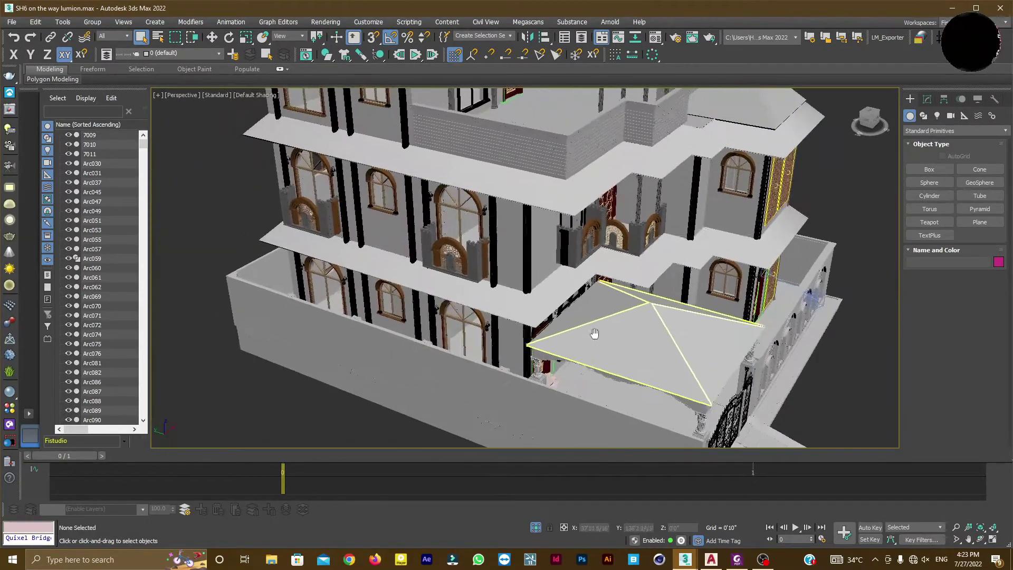
scroll(504, 289, "up", 5)
scroll(475, 285, "up", 3)
scroll(453, 284, "up", 2)
mouse_move(453, 284)
middle_mouse_down("alt")
mouse_move(526, 307)
mouse_move(508, 274)
middle_mouse_up("alt")
Zoom out to a wide corner view, then turn to face the wall and window
scroll(508, 274, "down", 2)
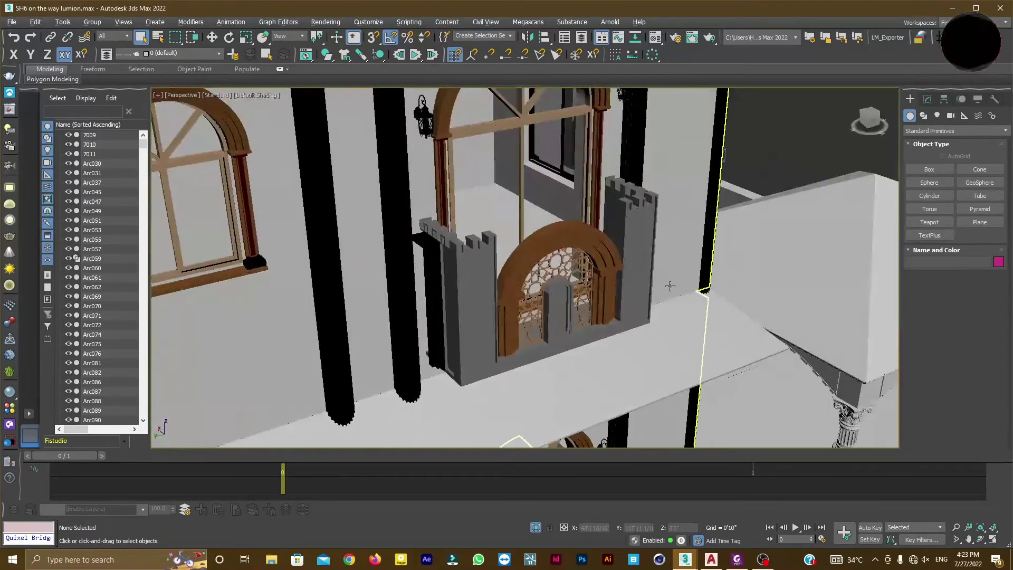
scroll(508, 274, "down", 3)
scroll(448, 301, "down", 2)
scroll(422, 315, "down", 2)
mouse_move(422, 316)
middle_mouse_down("alt")
mouse_move(426, 204)
mouse_move(457, 238)
mouse_move(485, 232)
mouse_move(446, 227)
middle_mouse_up("alt")
scroll(497, 230, "up", 2)
scroll(415, 231, "up", 3)
mouse_move(525, 347)
middle_mouse_down("alt")
mouse_move(539, 264)
mouse_move(561, 261)
mouse_move(539, 261)
middle_mouse_up("alt")
View the upper floors from above and select the corner column sub300
scroll(540, 261, "down", 5)
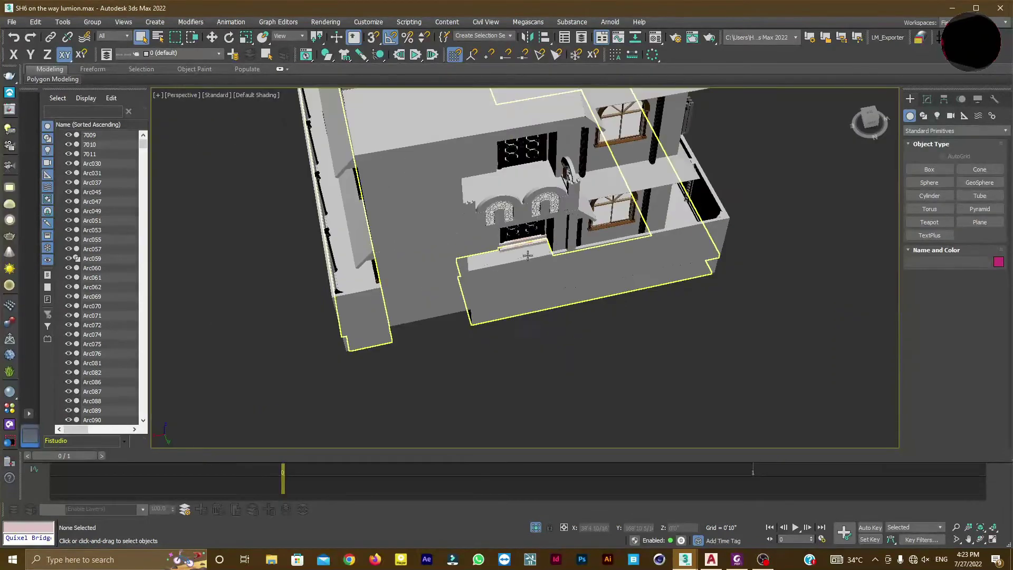
scroll(530, 249, "up", 2)
scroll(421, 268, "down", 3)
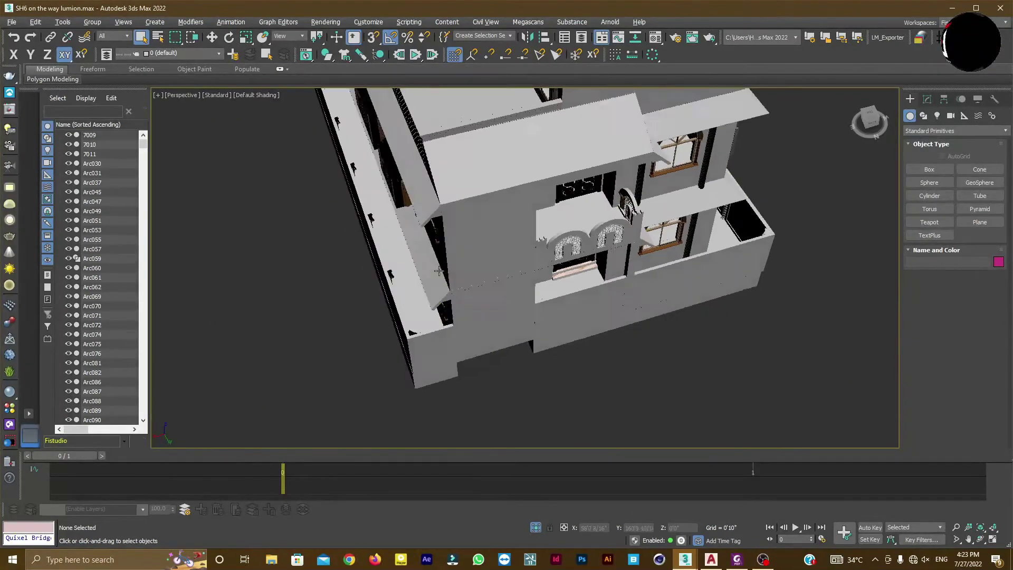
mouse_move(422, 268)
middle_mouse_down("alt")
mouse_move(500, 297)
mouse_move(542, 294)
mouse_move(572, 264)
mouse_move(602, 264)
mouse_move(502, 244)
mouse_move(502, 211)
mouse_move(484, 182)
mouse_move(555, 478)
mouse_move(481, 249)
middle_mouse_up("alt")
scroll(639, 285, "up", 2)
scroll(640, 284, "up", 2)
scroll(502, 244, "up", 2)
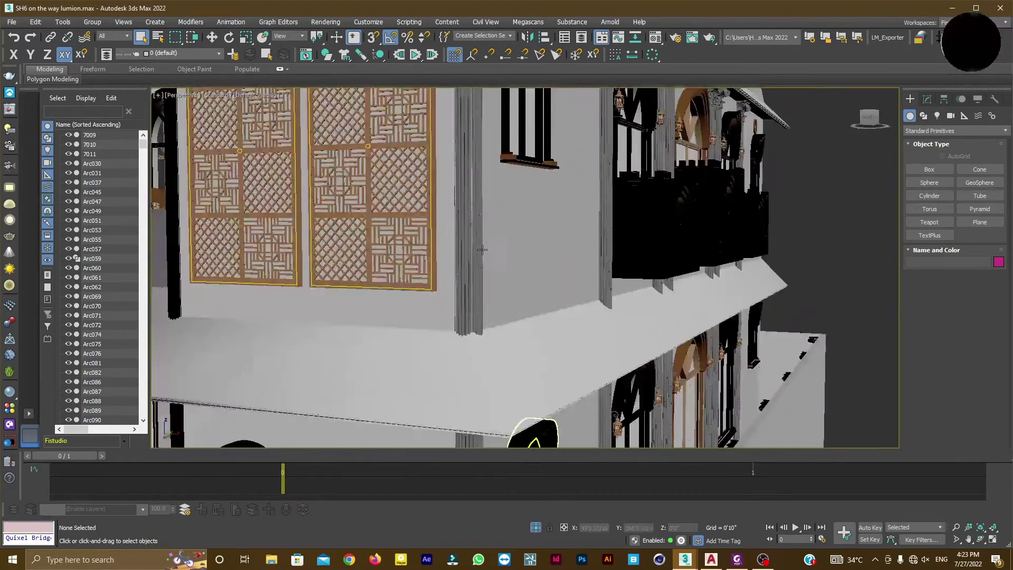
left_click(472, 209)
Orbit up to the roof edge and down onto the selected column, then switch to PS-RBG.dwg
middle_click_drag(472, 209, 541, 244, "alt")
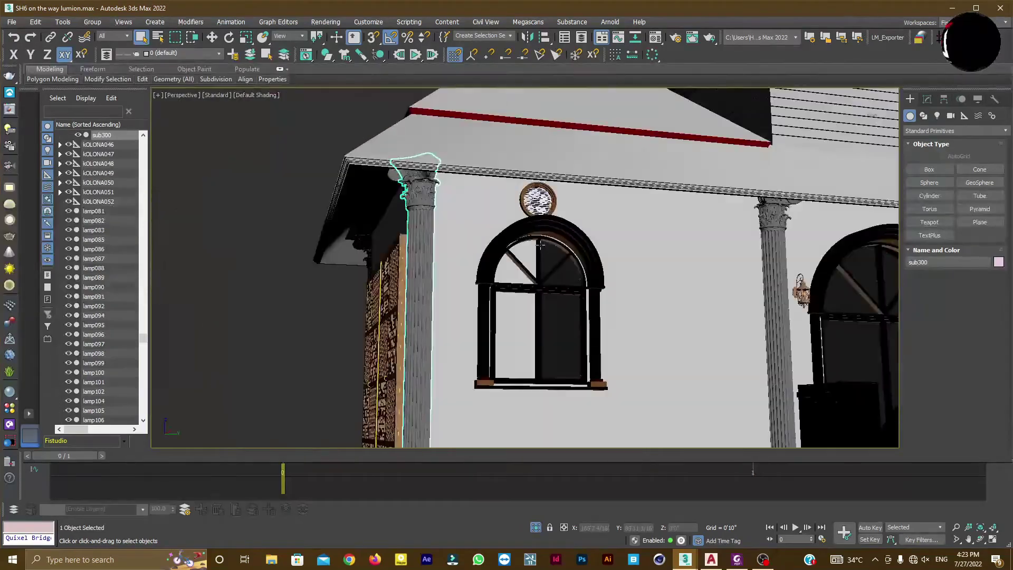
middle_click_drag(603, 260, 615, 225, "alt")
scroll(447, 195, "up", 2)
scroll(399, 208, "down", 3)
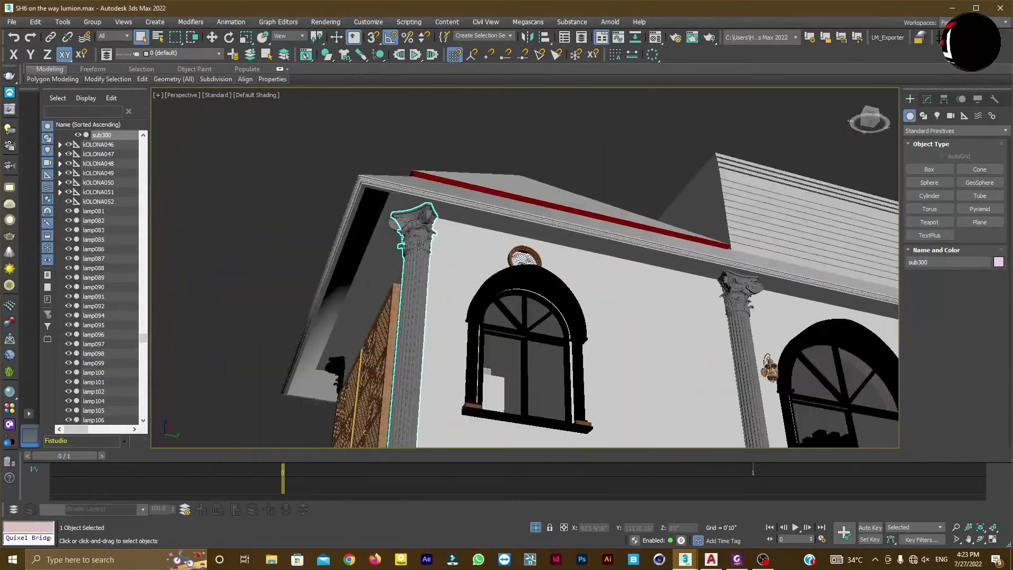
middle_click_drag(399, 208, 472, 372, "alt")
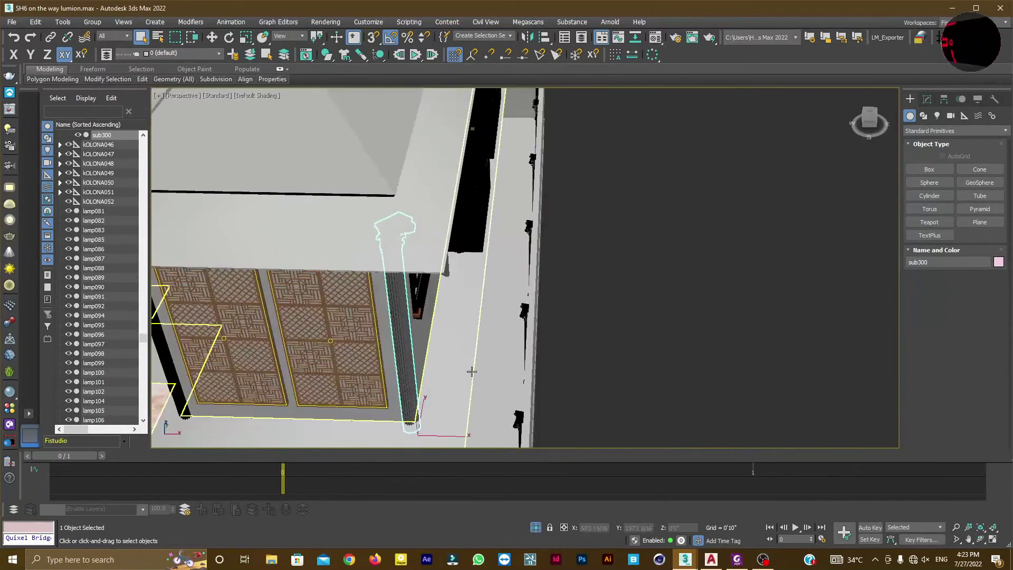
left_click(712, 561)
Zoom into the PRECAST R.C.C DESIGNED SEMI-HOLLOW COLUMN note beside the 10'-3"x13'-4½" KITCHEN
scroll(520, 367, "down", 5)
scroll(454, 364, "up", 3)
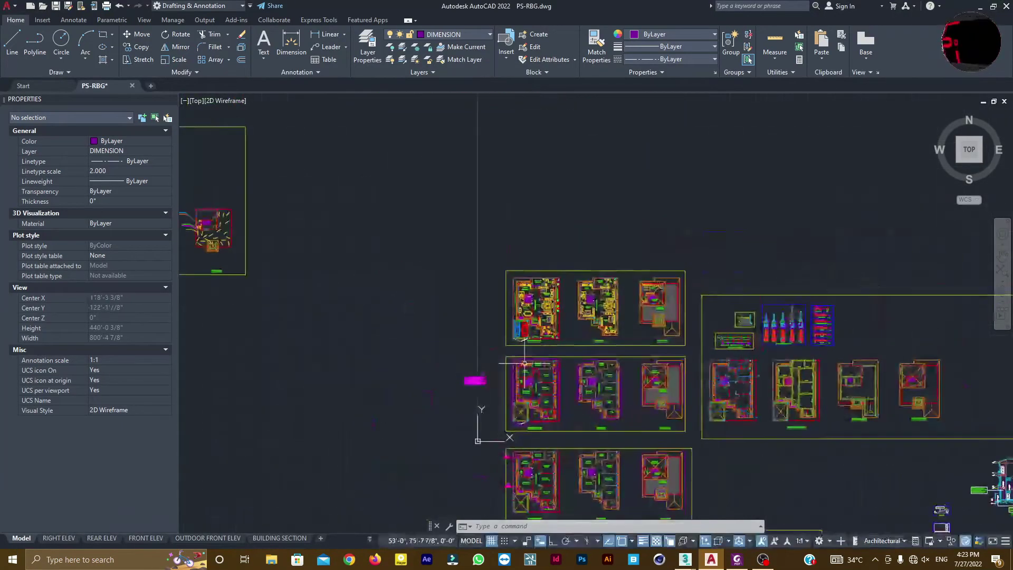
scroll(453, 363, "up", 3)
scroll(475, 283, "up", 2)
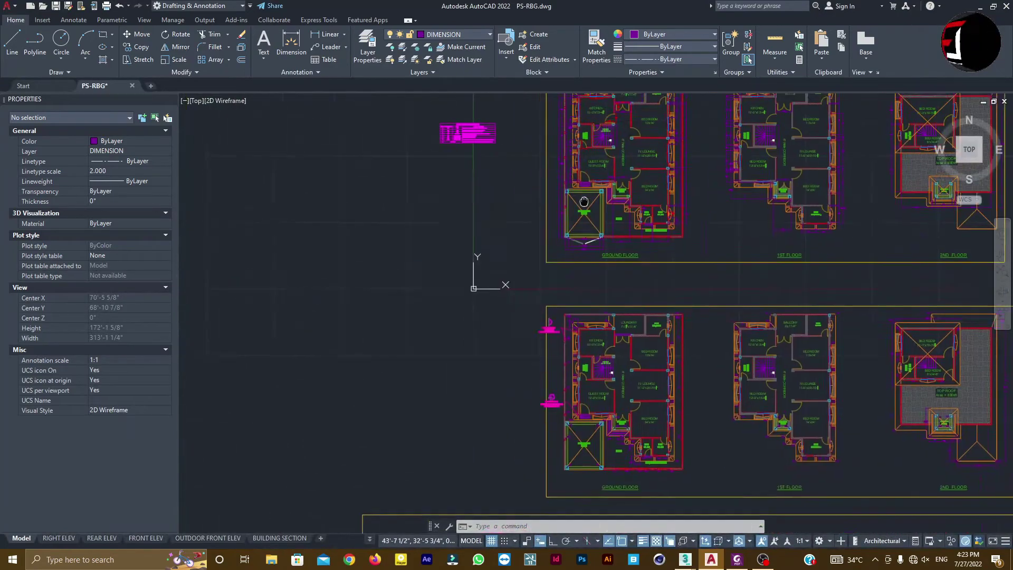
scroll(469, 236, "up", 2)
scroll(546, 190, "up", 4)
scroll(547, 190, "up", 3)
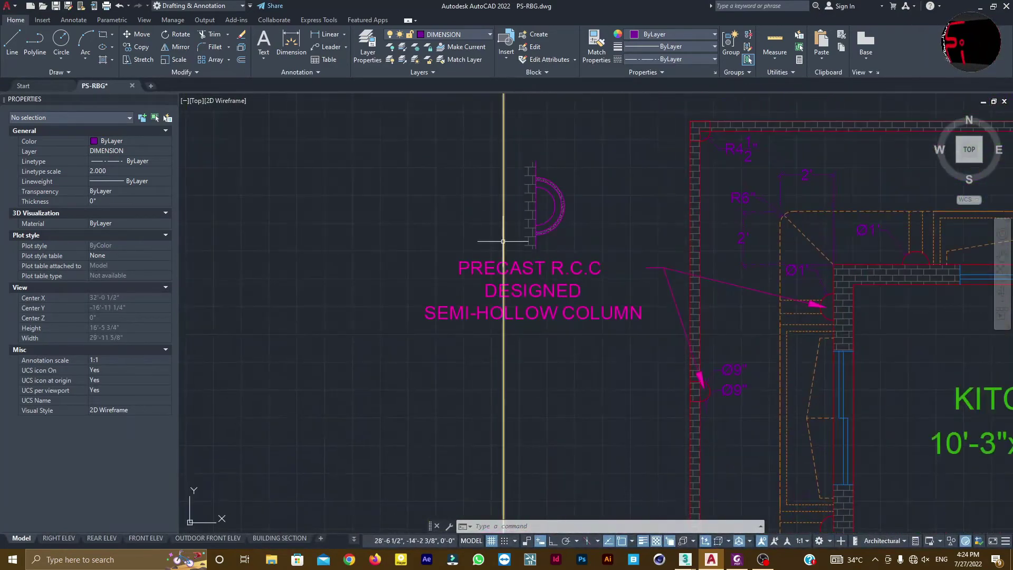
middle_click_drag(526, 344, 501, 366)
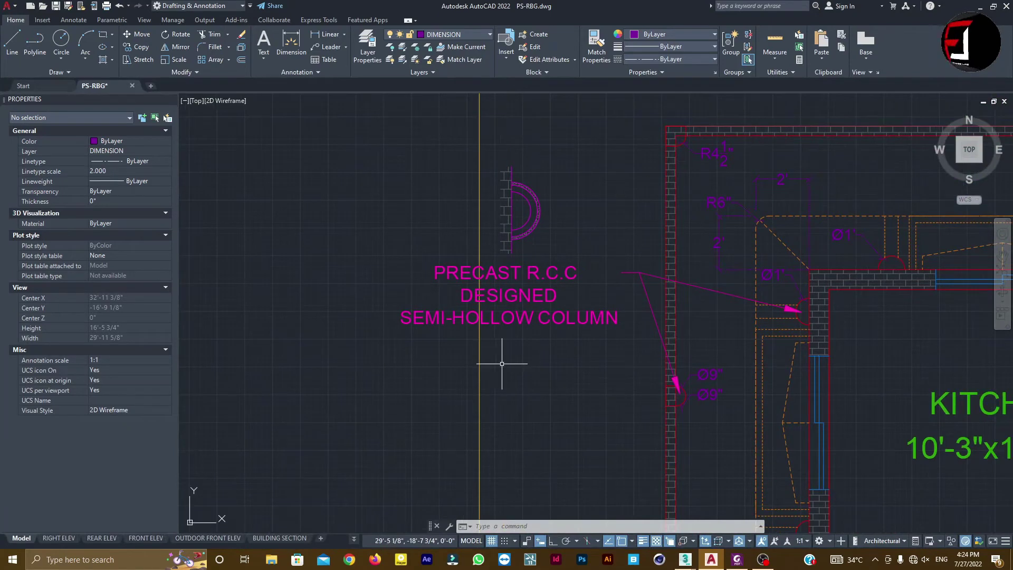
middle_click_drag(611, 360, 498, 359)
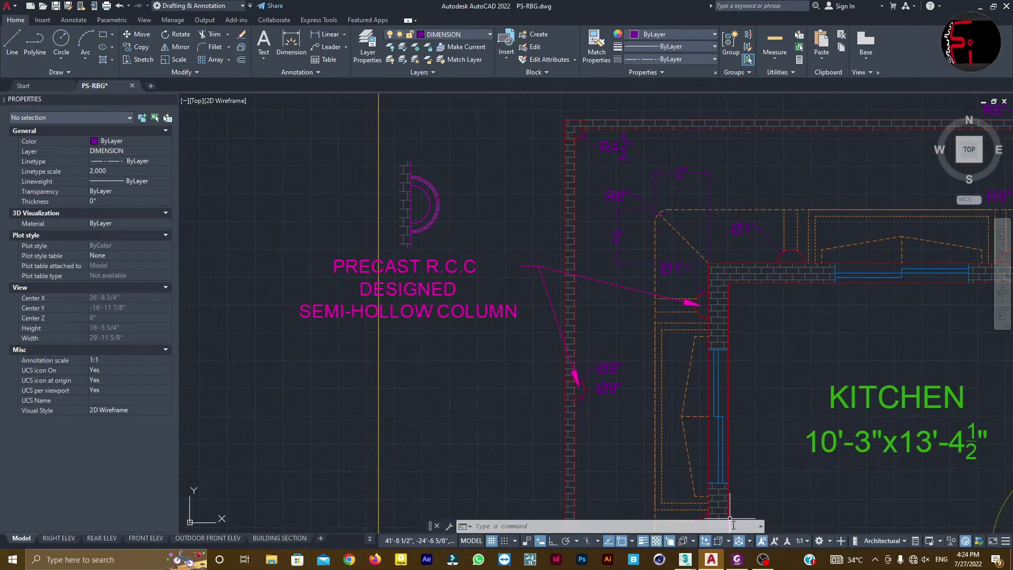
Return to the 3ds Max house model and survey the facades from a wider view
mouse_move(685, 560)
left_click(725, 496)
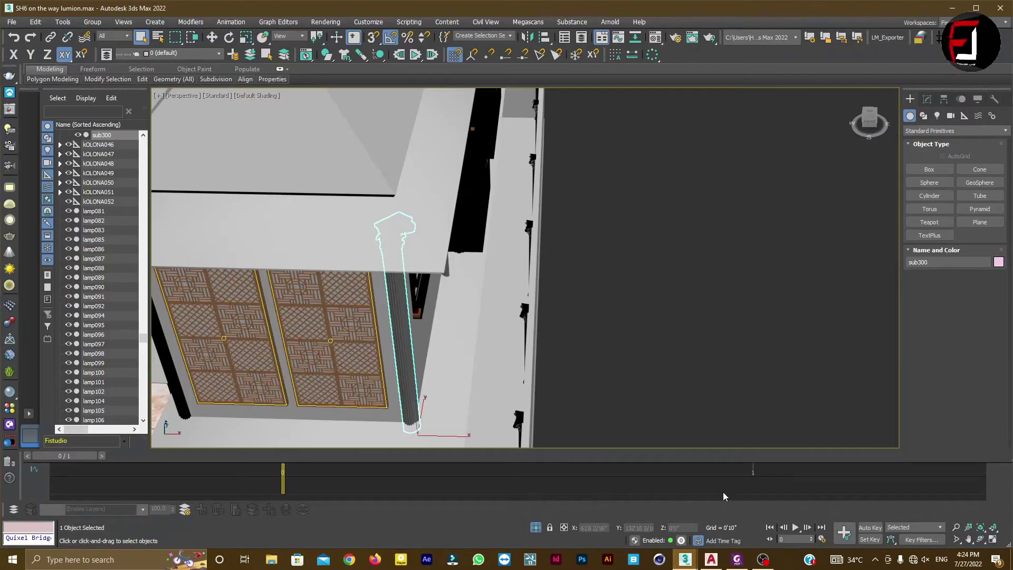
key("shift+z")
scroll(423, 274, "up", 2)
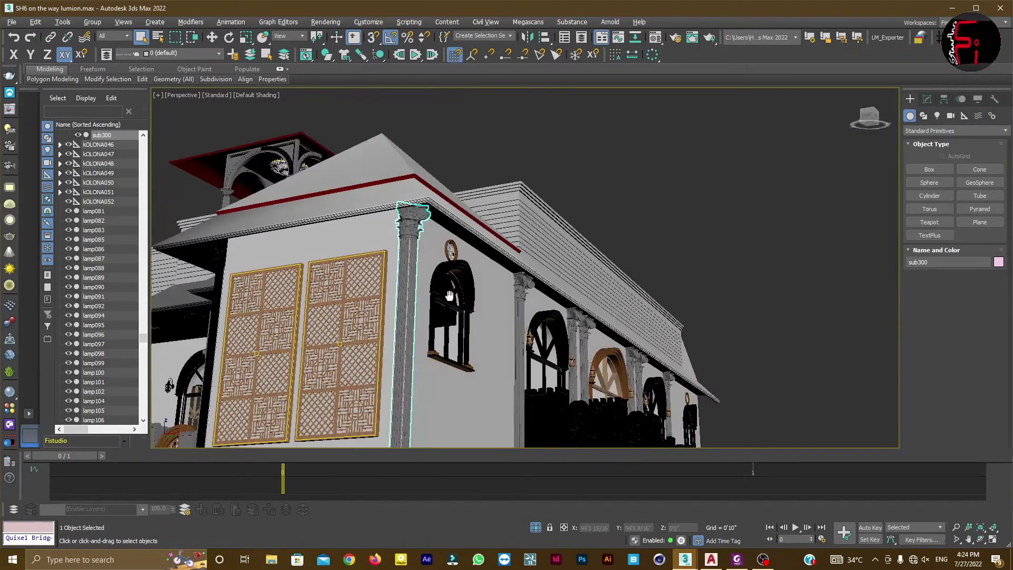
middle_click_drag(449, 296, 413, 317)
scroll(414, 317, "down", 5)
scroll(337, 369, "up", 2)
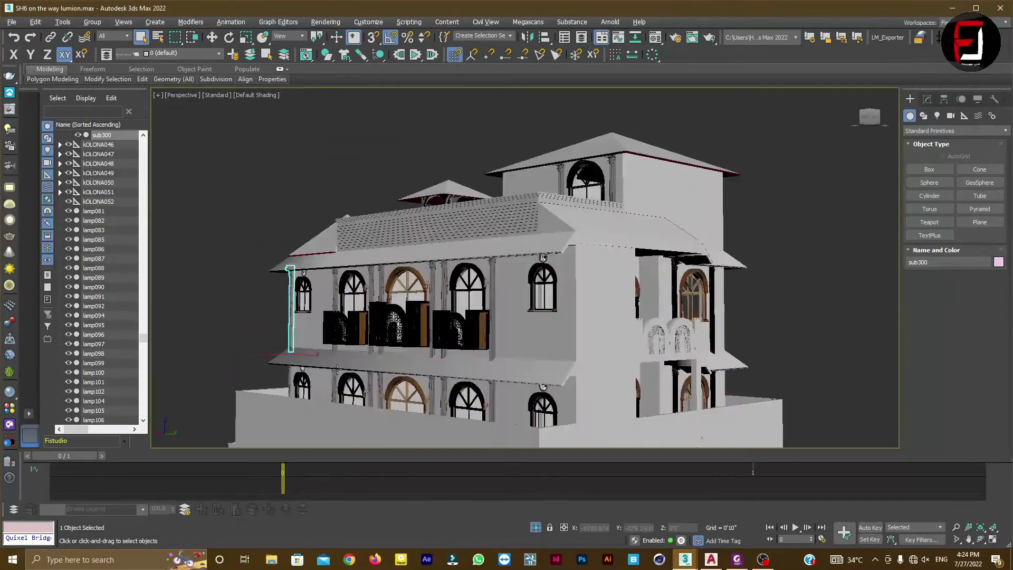
mouse_move(338, 369)
middle_mouse_down("alt")
mouse_move(442, 378)
mouse_move(581, 264)
middle_mouse_up("alt")
scroll(676, 232, "up", 2)
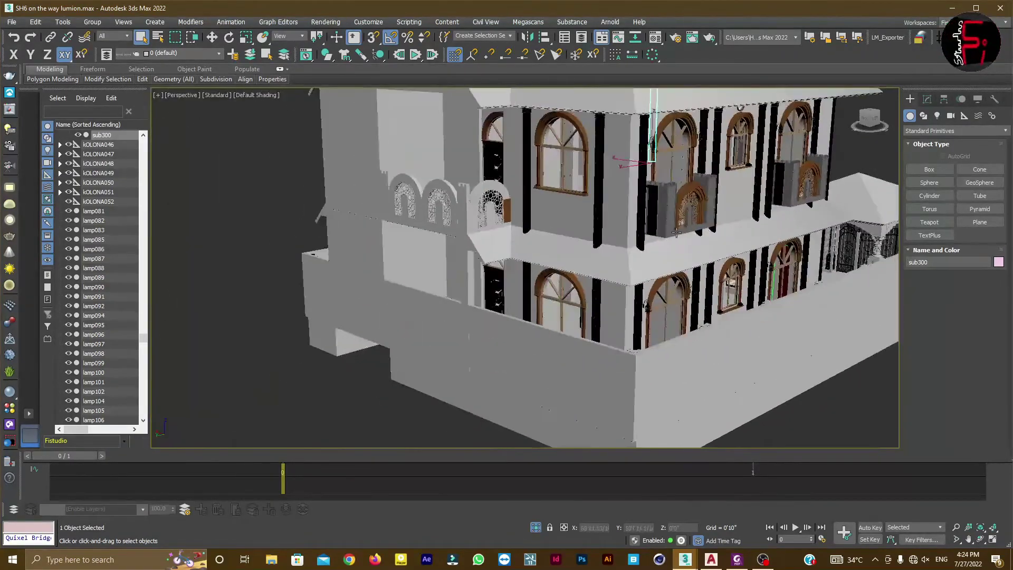
scroll(676, 233, "down", 3)
Orbit round to the front facade and zoom in and out on it
mouse_move(676, 233)
middle_mouse_down("alt")
mouse_move(475, 253)
mouse_move(446, 301)
mouse_move(469, 349)
mouse_move(464, 301)
mouse_move(292, 244)
mouse_move(441, 418)
mouse_move(440, 305)
middle_mouse_up("alt")
scroll(423, 255, "up", 3)
scroll(422, 255, "up", 4)
scroll(422, 255, "down", 4)
scroll(422, 255, "down", 4)
scroll(439, 305, "up", 3)
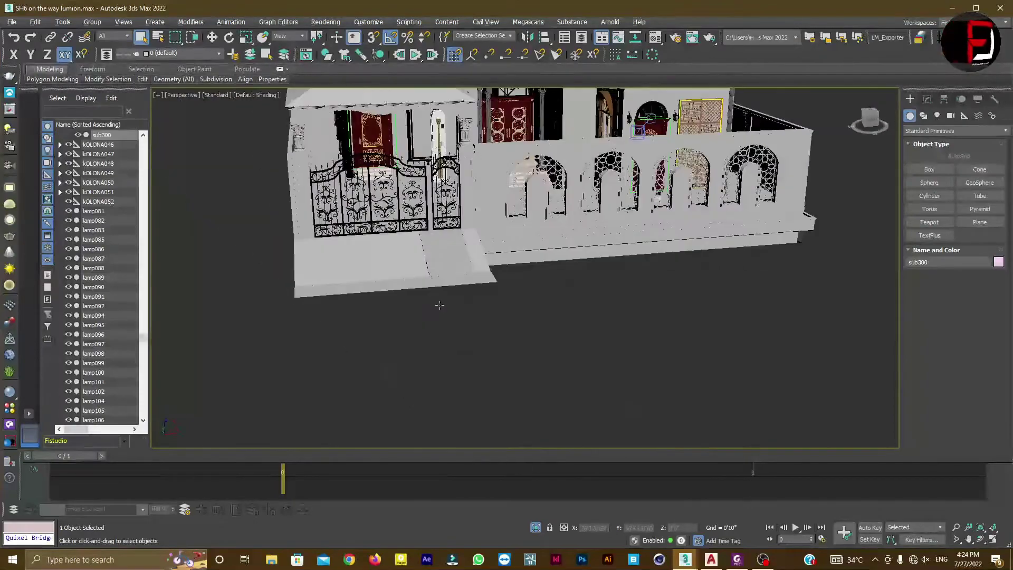
scroll(440, 305, "up", 2)
scroll(413, 244, "down", 3)
Inspect the gated entrance from a corner and look down on its entrance slab
middle_click_drag(413, 245, 473, 257, "alt")
scroll(473, 257, "up", 2)
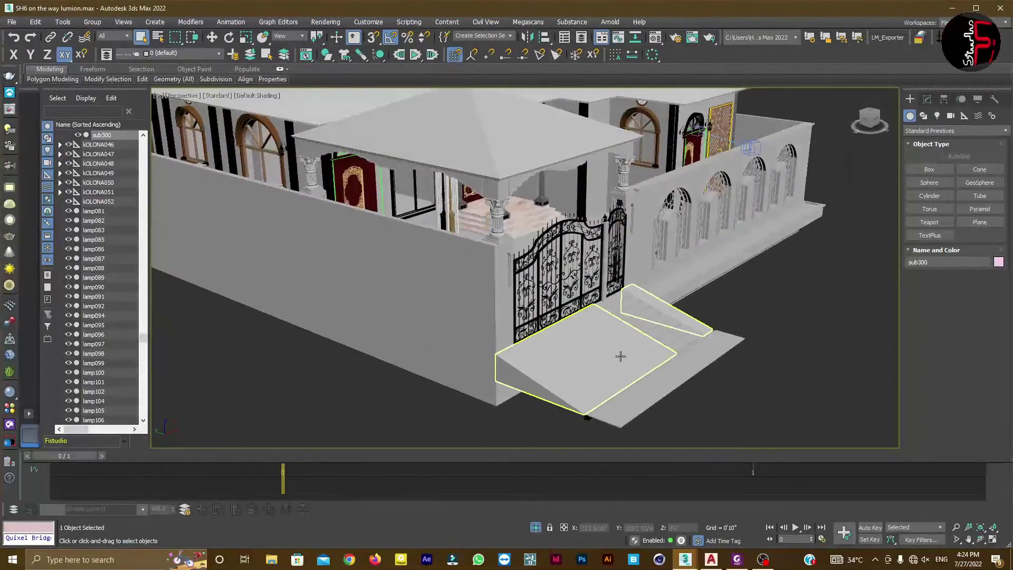
scroll(623, 355, "down", 1)
mouse_move(622, 355)
middle_mouse_down("alt")
mouse_move(635, 350)
mouse_move(435, 349)
mouse_move(493, 317)
mouse_move(606, 318)
mouse_move(615, 278)
mouse_move(350, 362)
mouse_move(431, 290)
middle_mouse_up("alt")
scroll(636, 351, "up", 3)
scroll(465, 337, "down", 2)
scroll(561, 325, "up", 2)
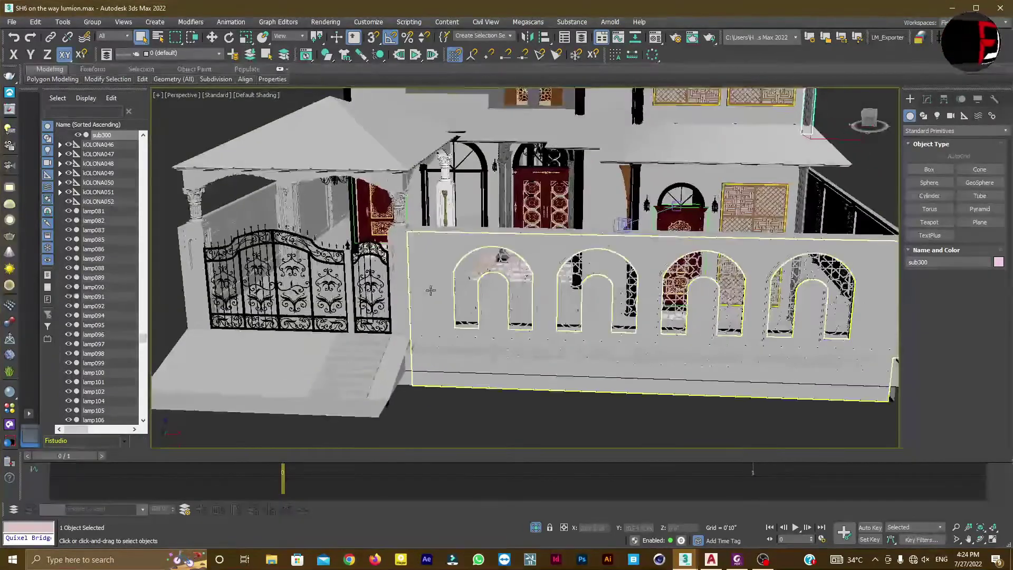
scroll(431, 290, "up", 5)
scroll(548, 240, "down", 2)
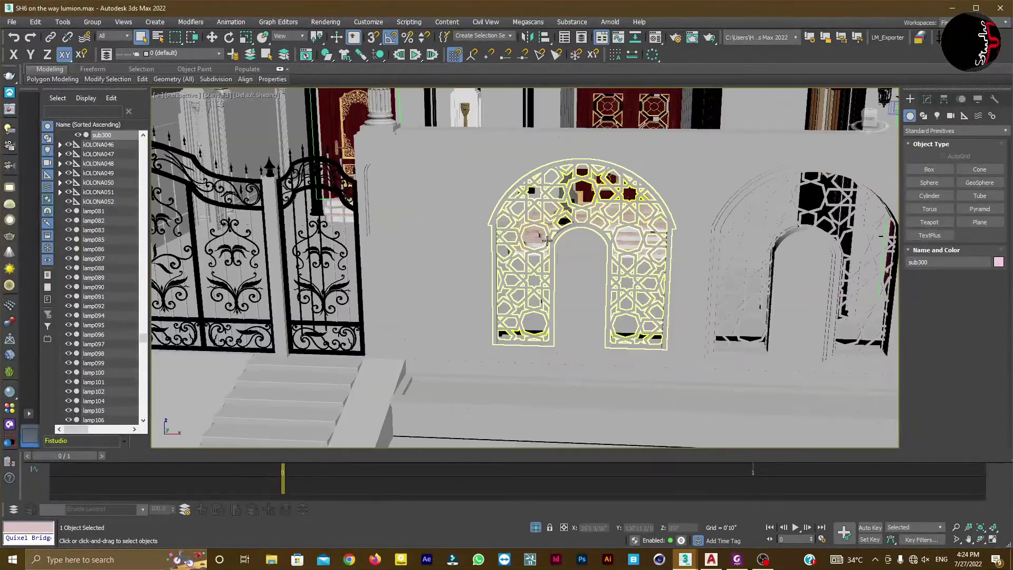
View the upper-floor lattice windows, cancel the autosave, and close in on the balcony parapet
mouse_move(548, 241)
middle_mouse_down("alt")
mouse_move(475, 248)
mouse_move(373, 226)
mouse_move(504, 368)
mouse_move(520, 436)
middle_mouse_up("alt")
scroll(373, 226, "down", 3)
middle_click_drag(628, 351, 529, 217, "alt")
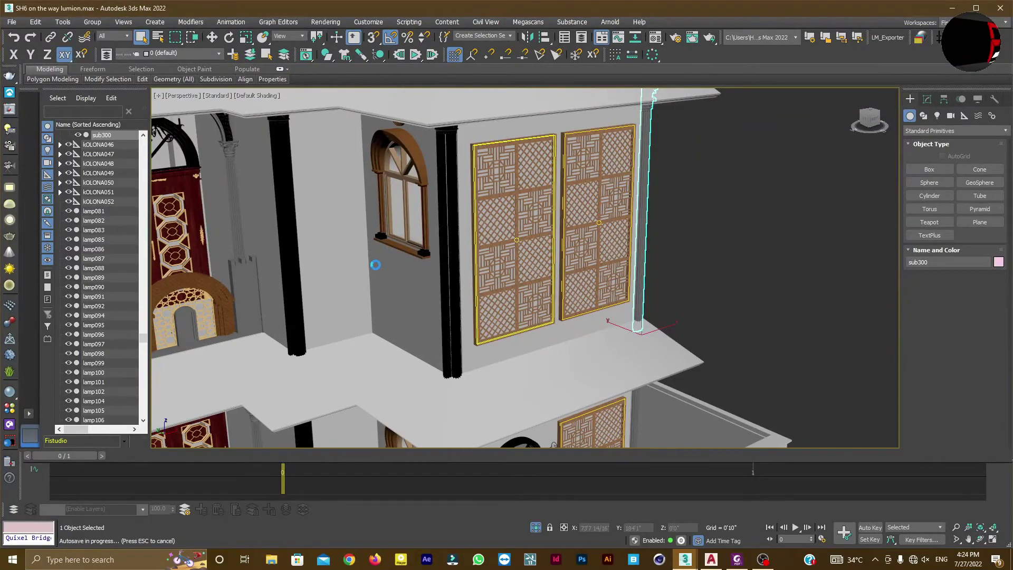
key("Escape")
scroll(386, 272, "down", 5)
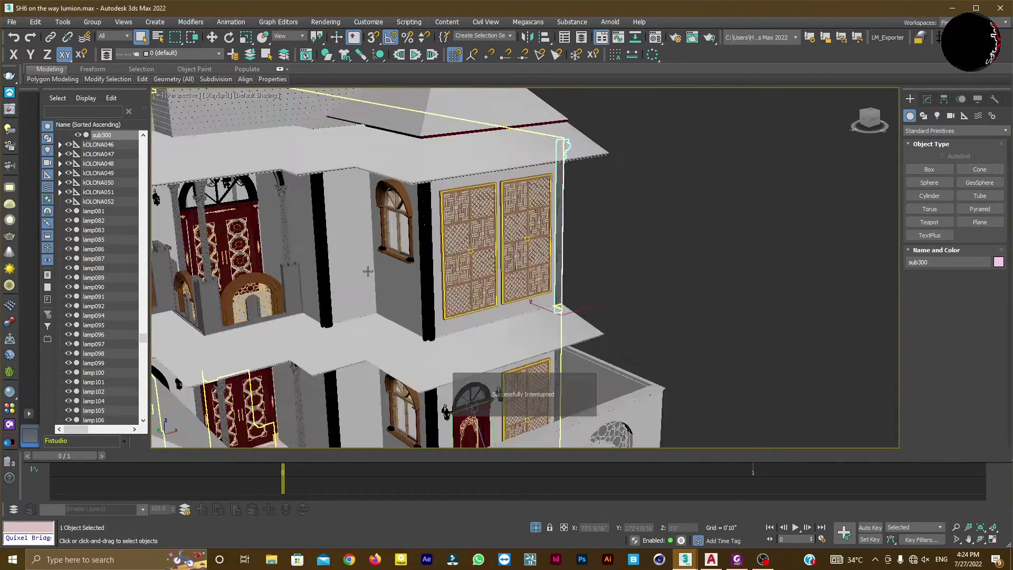
scroll(401, 264, "down", 3)
mouse_move(422, 275)
middle_mouse_down("alt")
mouse_move(459, 249)
mouse_move(450, 275)
middle_mouse_up("alt")
scroll(465, 247, "up", 8)
Zoom in on the arched-grille parapet and orbit around the balcony doors
scroll(465, 247, "up", 4)
scroll(459, 258, "up", 4)
scroll(456, 229, "up", 2)
left_click(456, 231)
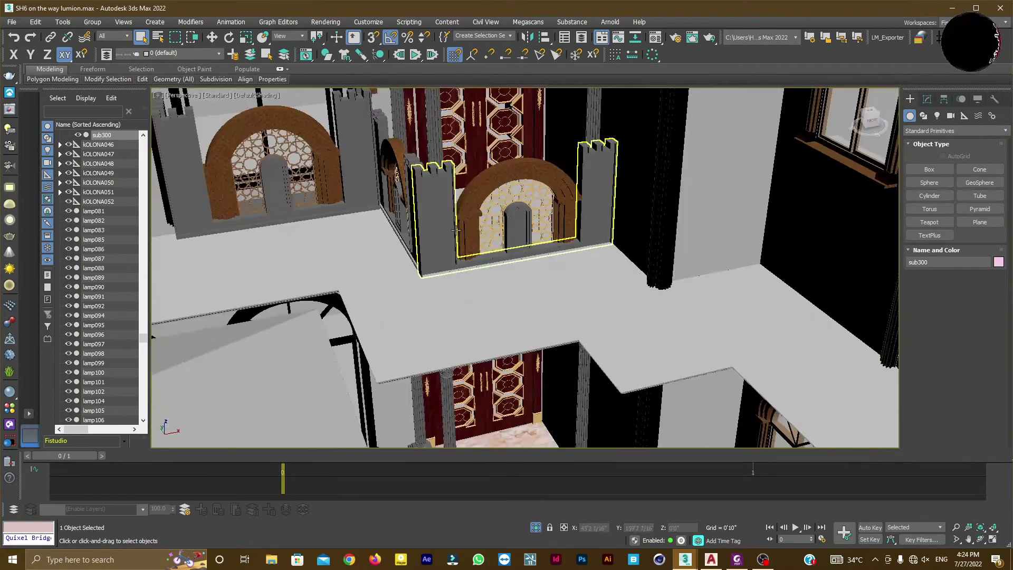
scroll(477, 224, "down", 3)
scroll(475, 227, "up", 5)
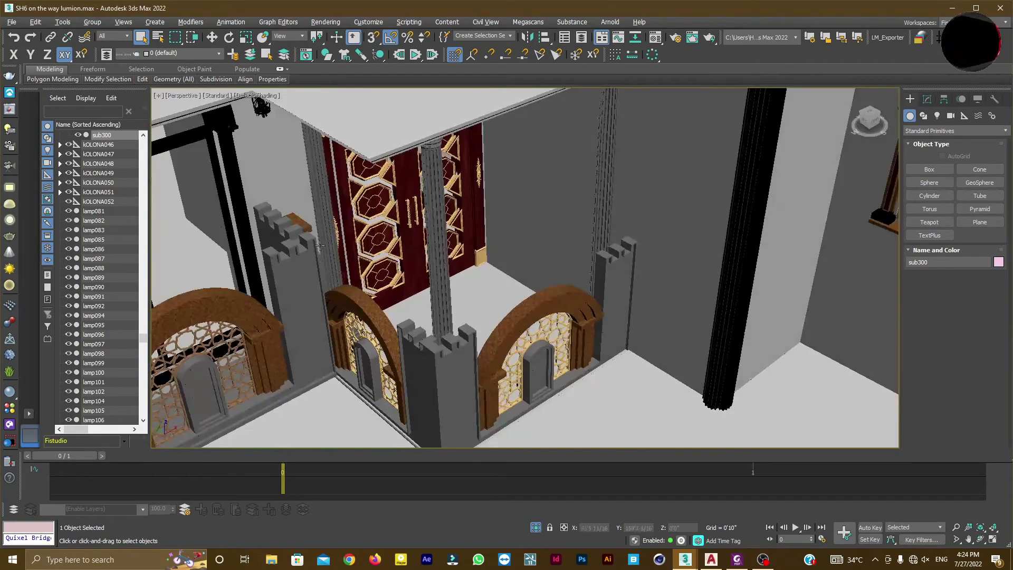
middle_click_drag(320, 246, 609, 185, "alt")
scroll(538, 272, "down", 3)
scroll(552, 312, "down", 2)
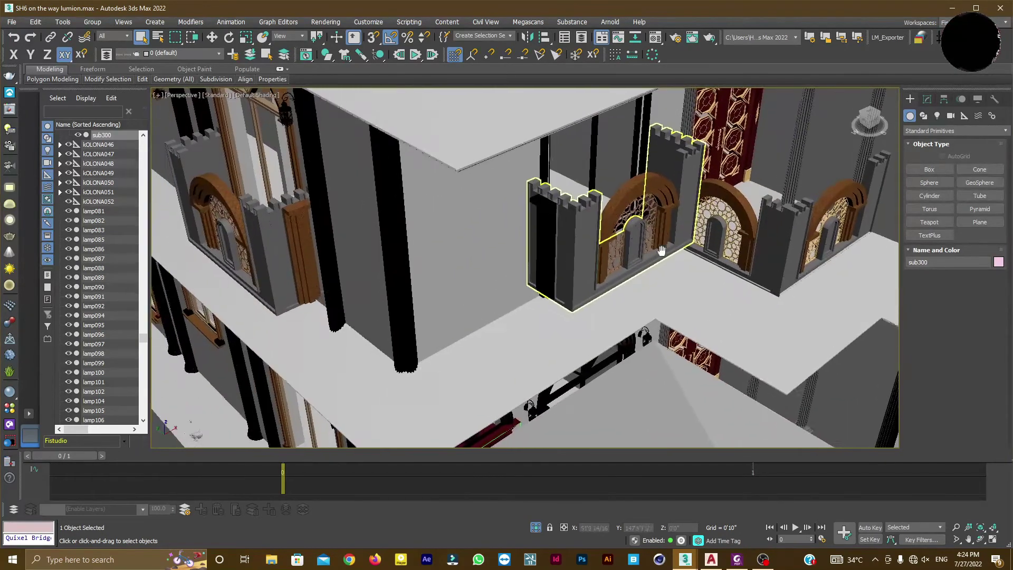
scroll(581, 275, "down", 3)
scroll(635, 244, "up", 5)
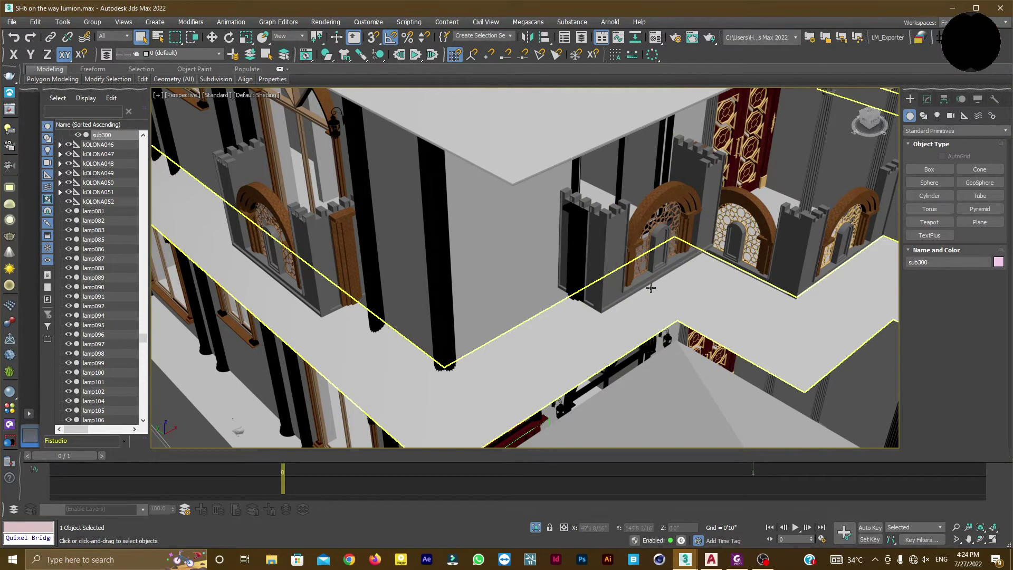
Pan and orbit closely across the crenellated parapet walls and their arched screens
middle_click_drag(627, 285, 576, 313)
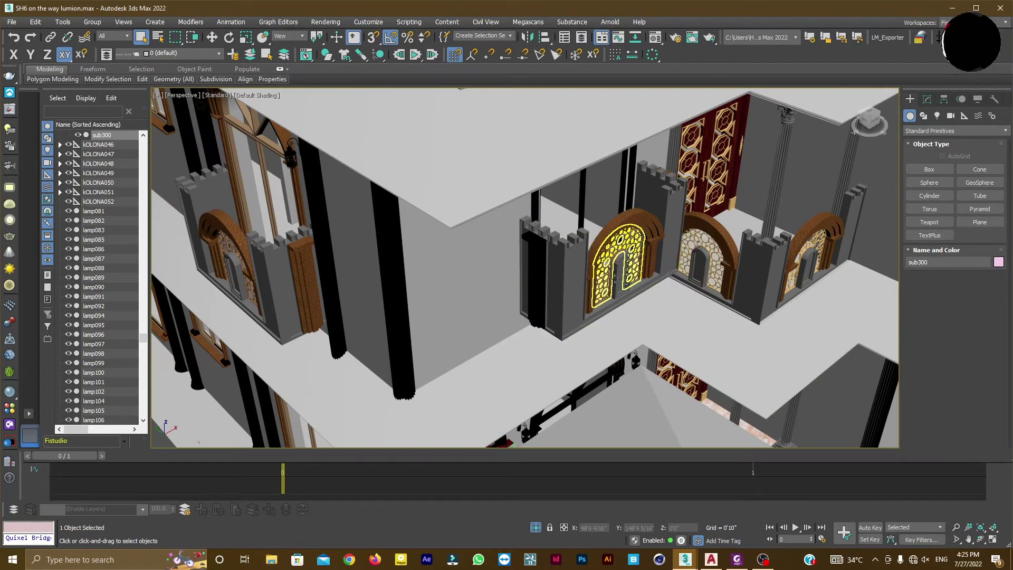
scroll(655, 281, "up", 3)
mouse_move(607, 338)
middle_mouse_down()
mouse_move(576, 244)
mouse_move(588, 286)
middle_mouse_up()
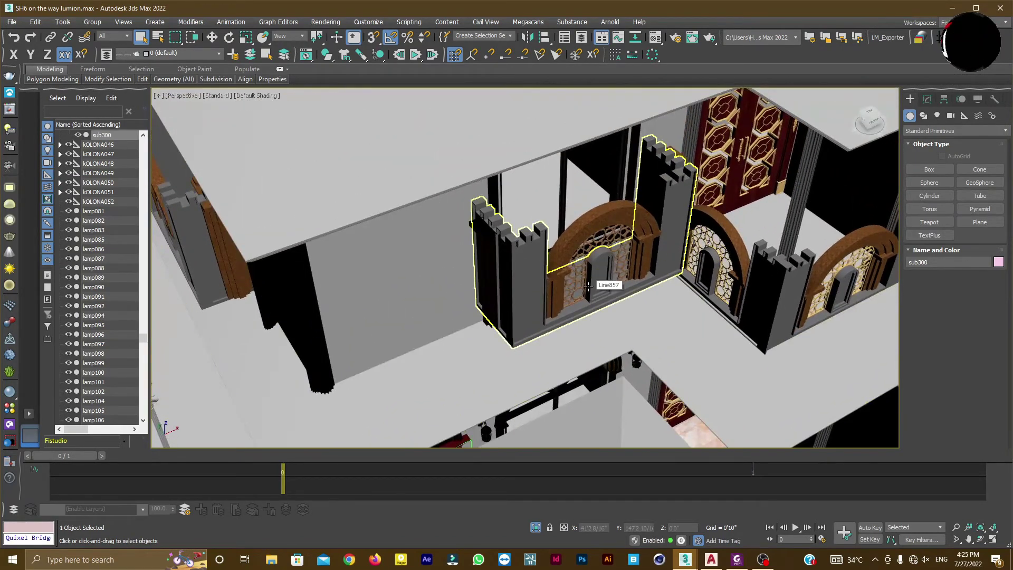
middle_click_drag(570, 263, 450, 270, "alt")
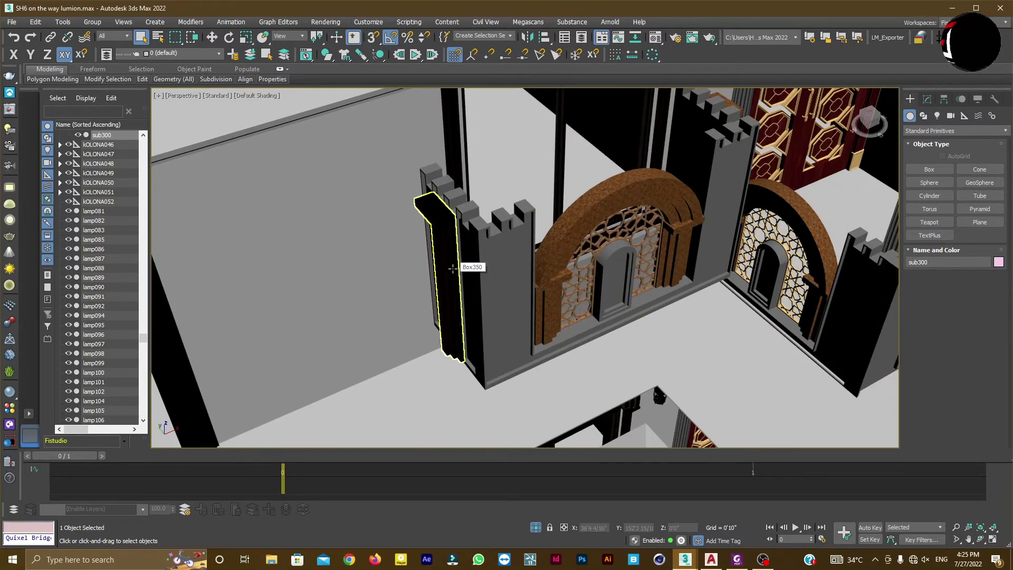
middle_click_drag(640, 270, 606, 300, "alt")
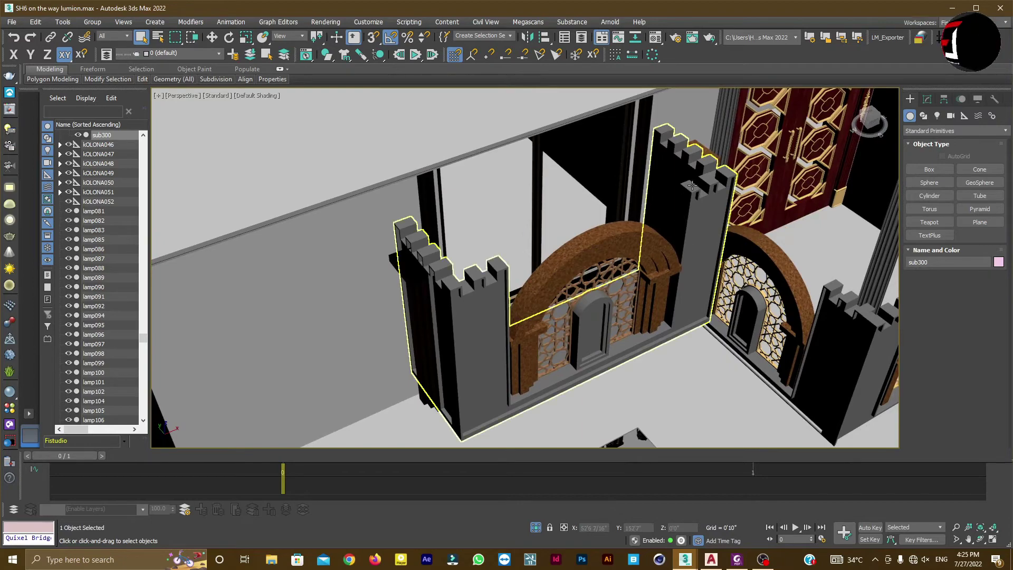
Zoom out to a high view showing the pyramid roofs and rooftop terrace
scroll(455, 218, "down", 10)
scroll(591, 230, "up", 5)
scroll(591, 202, "up", 3)
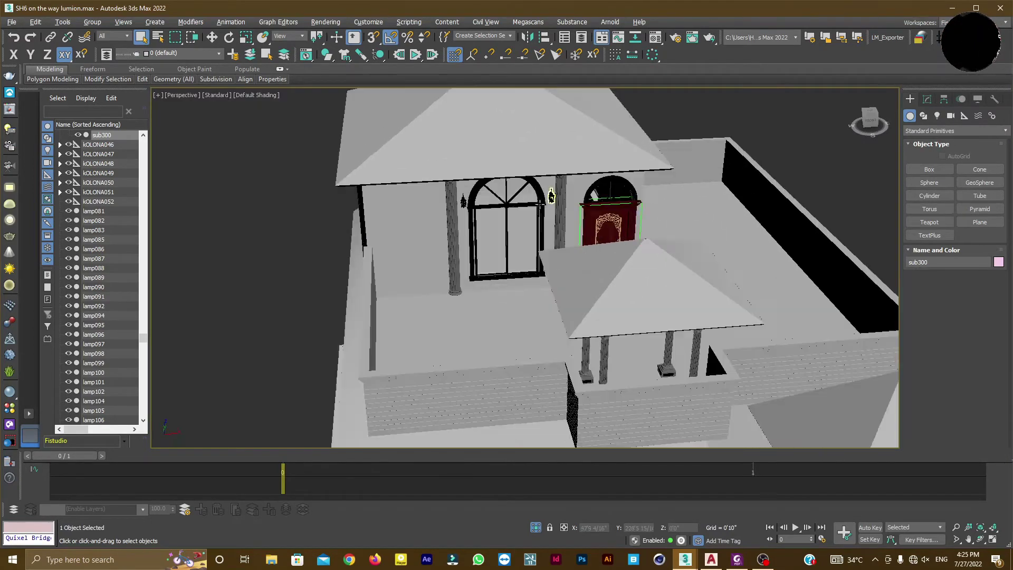
scroll(554, 211, "up", 3)
scroll(517, 219, "up", 2)
scroll(488, 226, "up", 3)
scroll(489, 225, "down", 6)
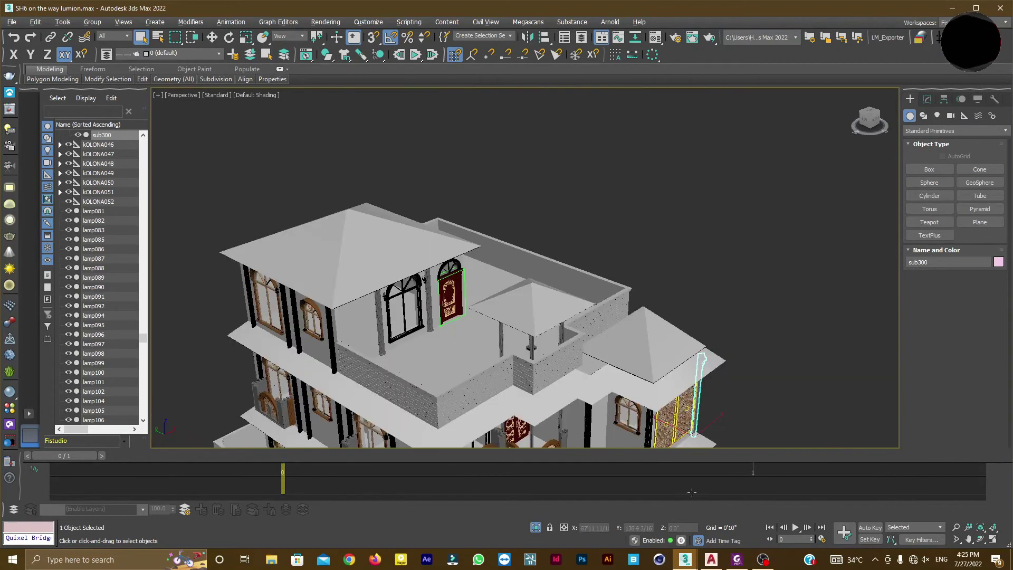
Bring up the AutoCAD floor plans and zoom into the top-roof plan
left_click(711, 559)
scroll(716, 297, "down", 5)
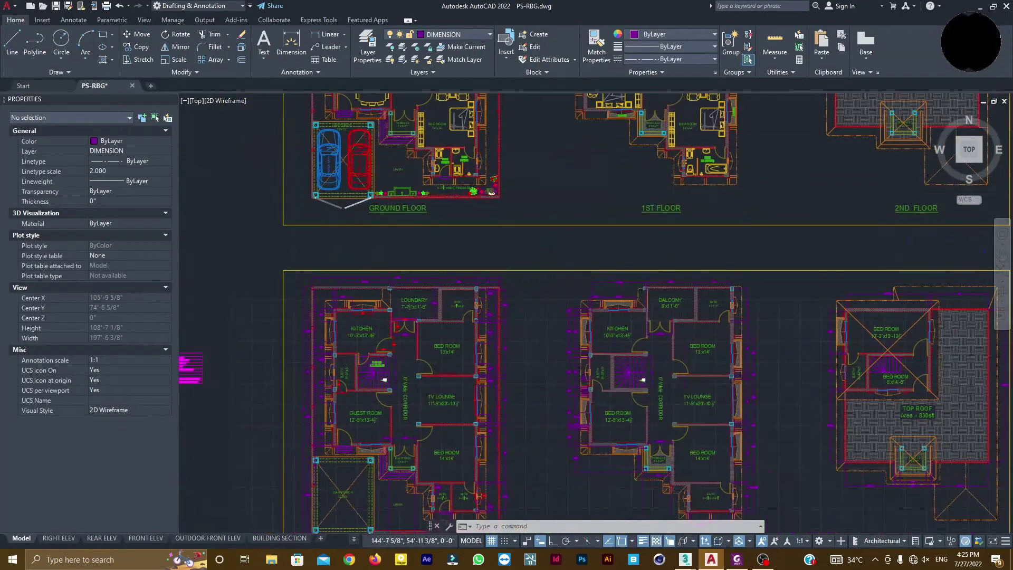
scroll(616, 309, "down", 4)
scroll(616, 309, "up", 3)
scroll(602, 274, "up", 3)
scroll(586, 227, "up", 4)
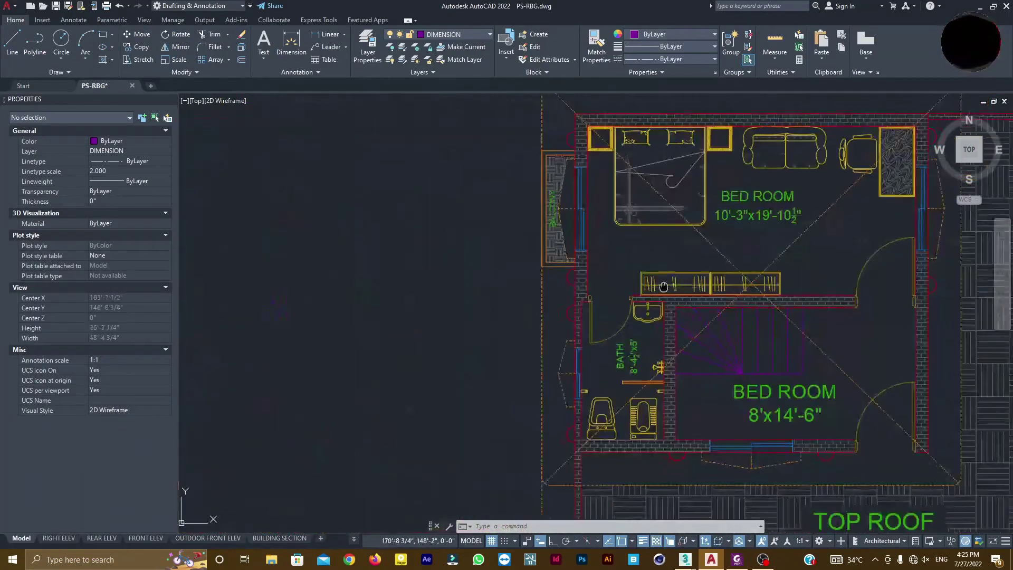
scroll(577, 200, "up", 1)
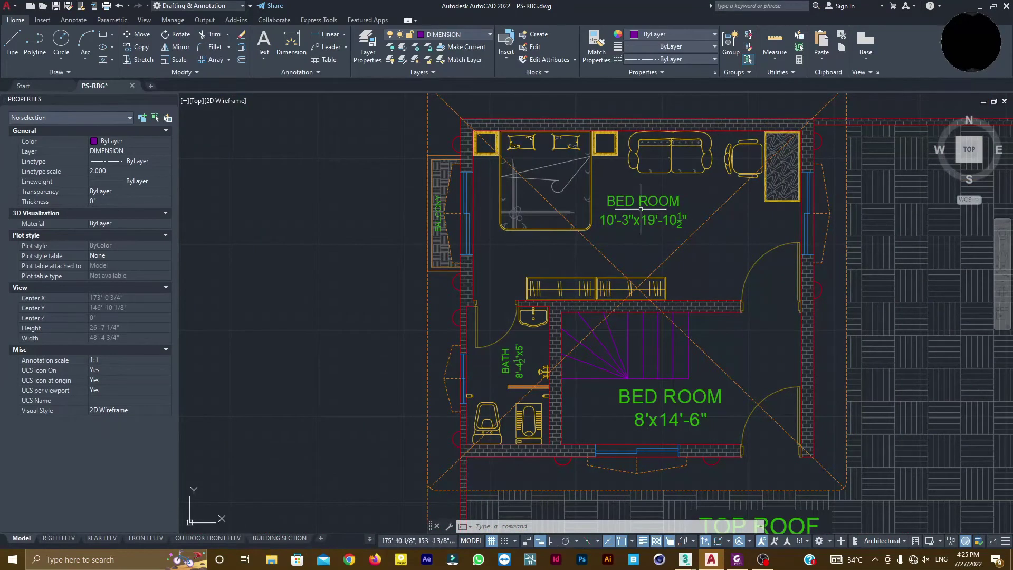
scroll(585, 380, "up", 2)
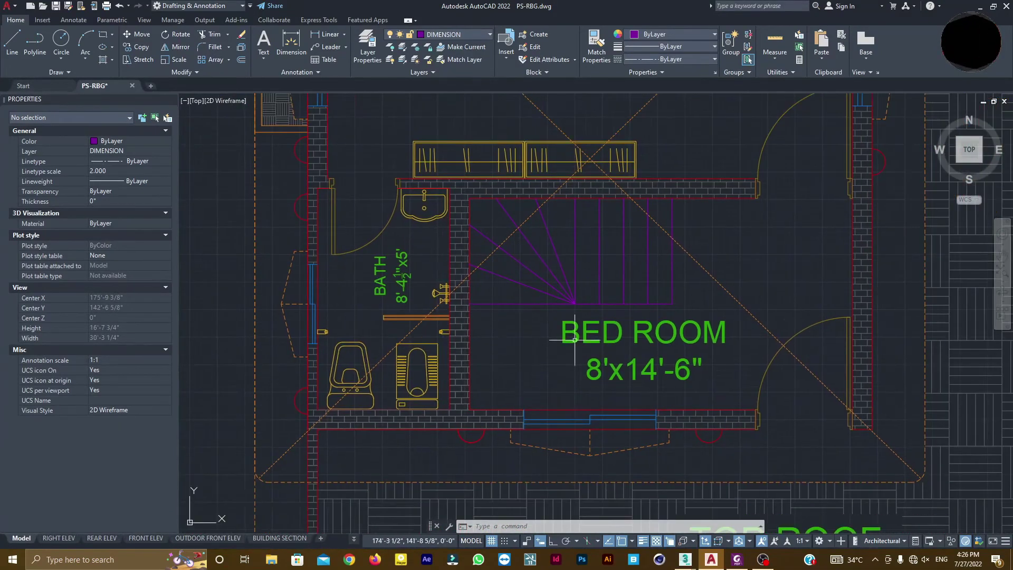
scroll(406, 313, "up", 1)
scroll(515, 306, "up", 1)
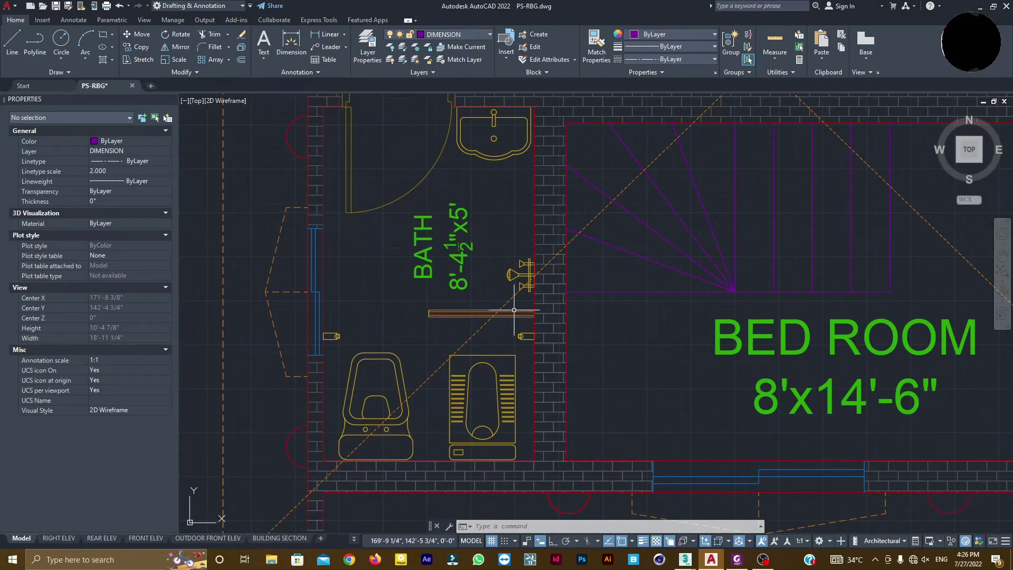
scroll(514, 311, "up", 1)
Pan across the top-roof plan's bath fixtures and bedroom
middle_click_drag(340, 317, 409, 401)
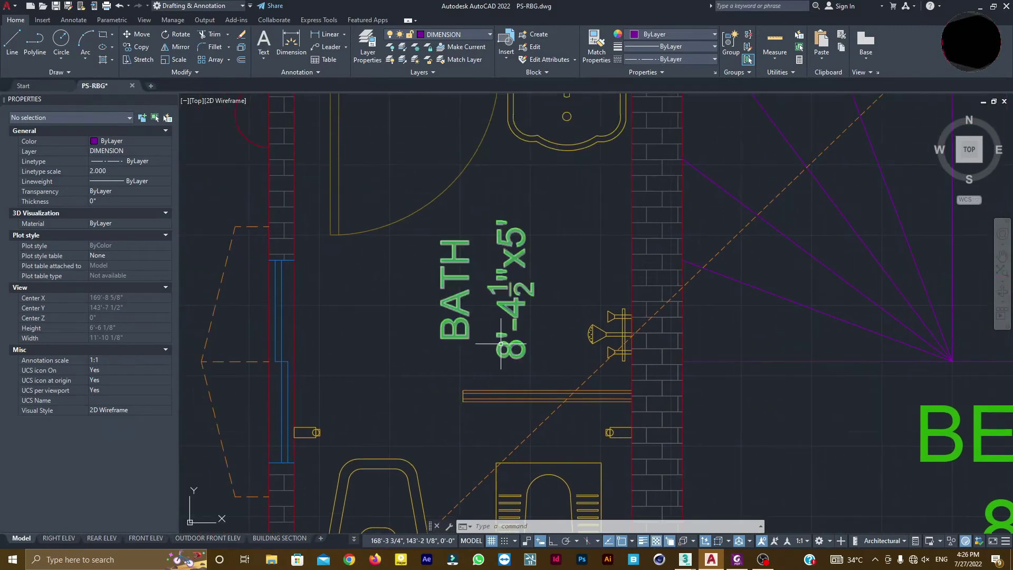
scroll(602, 335, "down", 1)
middle_click_drag(560, 372, 555, 296)
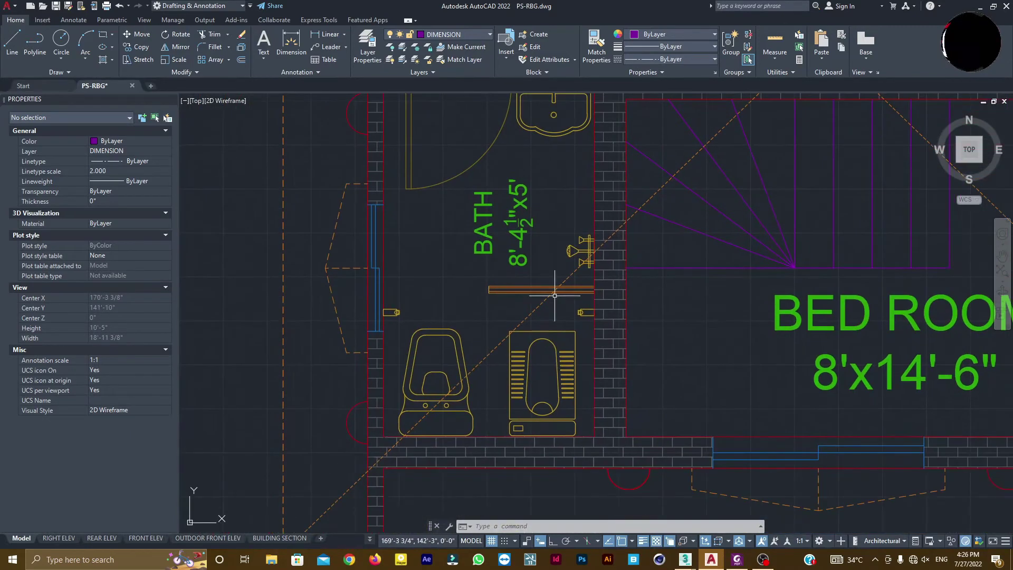
mouse_move(551, 354)
middle_mouse_down()
mouse_move(549, 295)
mouse_move(475, 364)
middle_mouse_up()
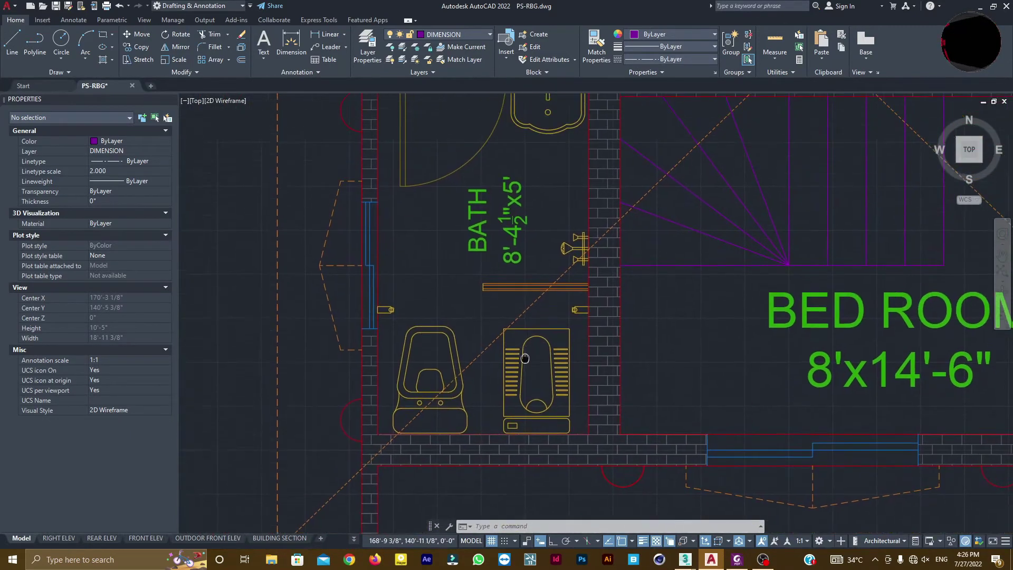
scroll(472, 333, "down", 2)
scroll(417, 187, "up", 2)
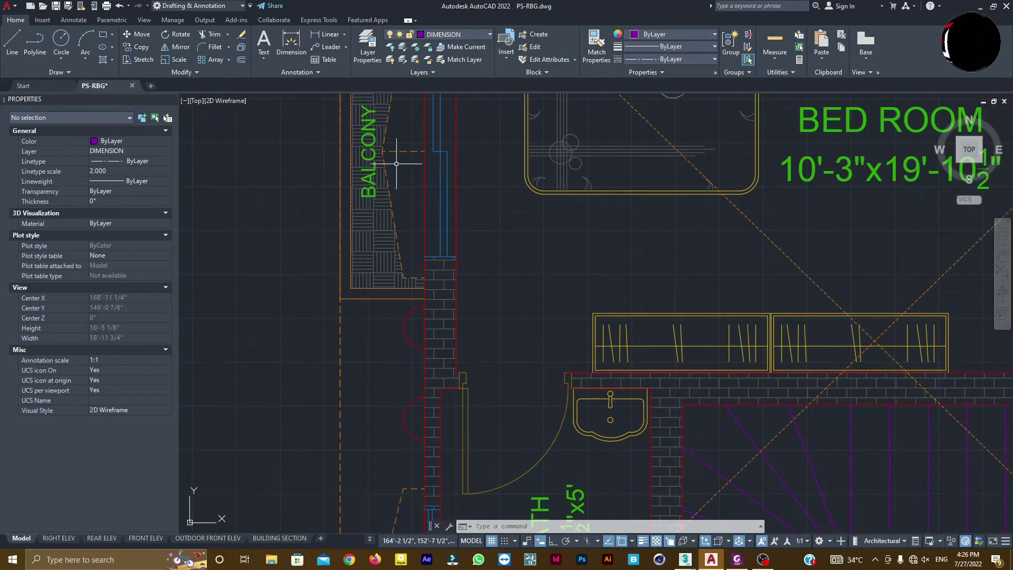
Center the whole 10'-3"x19'-10½" upper bedroom with its bed and balcony
middle_click_drag(396, 158, 412, 328)
mouse_move(817, 317)
middle_mouse_down()
mouse_move(691, 402)
mouse_move(539, 338)
middle_mouse_up()
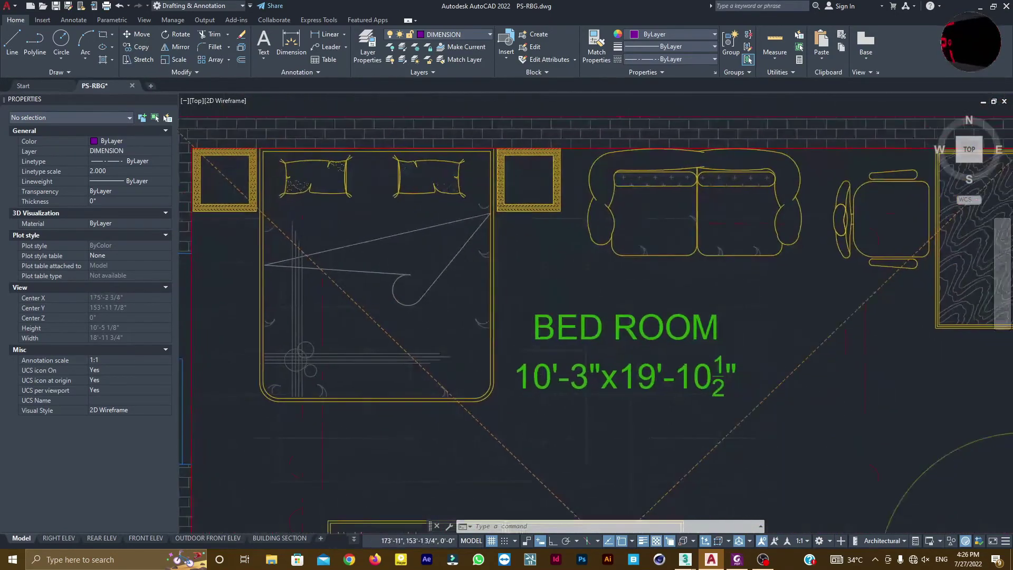
scroll(422, 401, "down", 2)
middle_click_drag(435, 393, 395, 304)
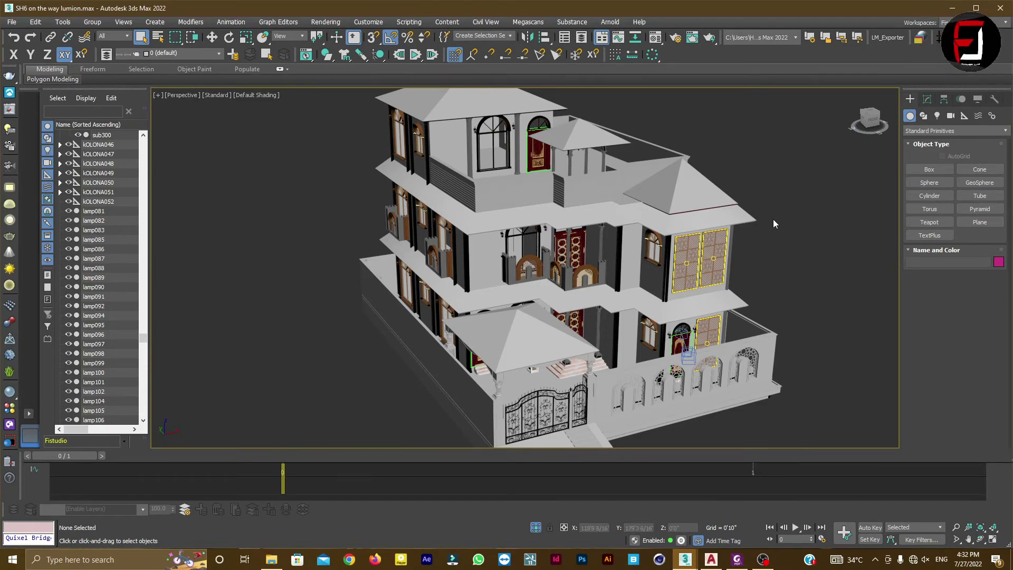
Orbit the house model to a low frontal angle and adjust the zoom
mouse_move(775, 220)
middle_mouse_down("alt")
mouse_move(827, 205)
mouse_move(421, 236)
mouse_move(606, 261)
mouse_move(533, 283)
mouse_move(500, 308)
mouse_move(511, 246)
mouse_move(833, 247)
middle_mouse_up("alt")
scroll(500, 307, "down", 3)
scroll(511, 246, "up", 3)
scroll(511, 245, "up", 2)
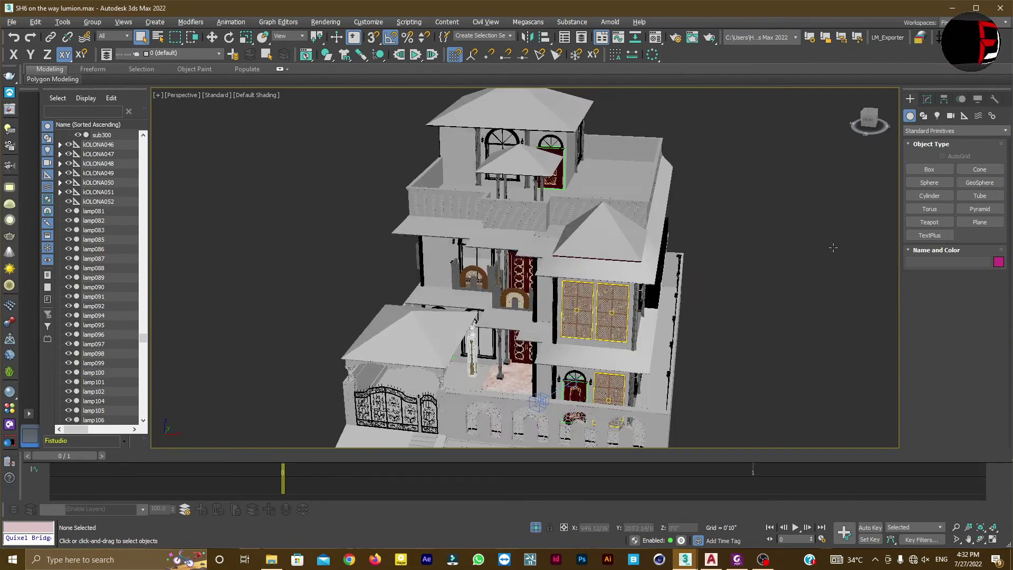
scroll(768, 273, "down", 5)
Circle past the side and rear facades, ending on the gated front entrance
mouse_move(686, 285)
middle_mouse_down("alt")
mouse_move(590, 265)
mouse_move(599, 276)
mouse_move(654, 274)
mouse_move(579, 307)
middle_mouse_up("alt")
scroll(608, 262, "up", 3)
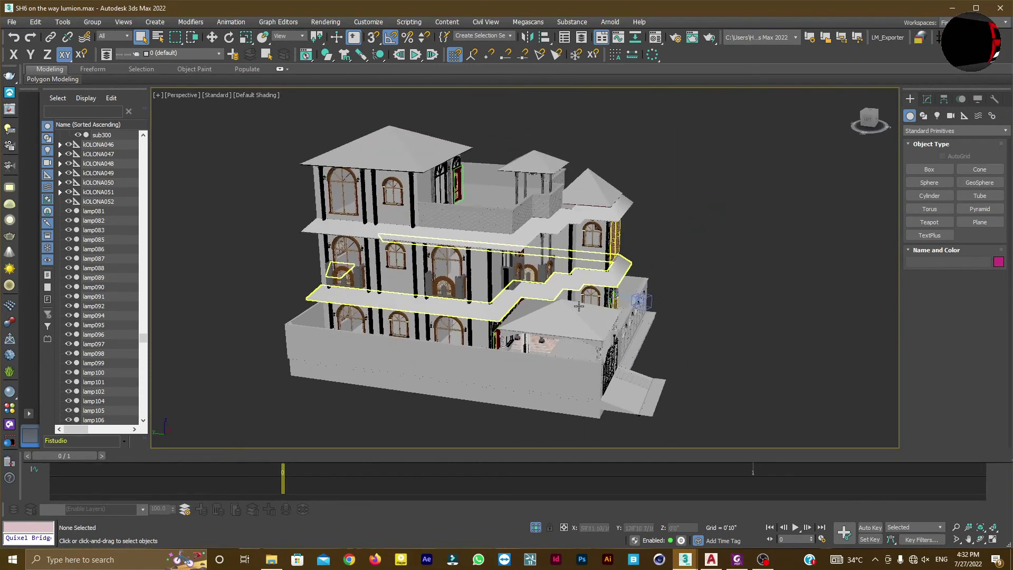
middle_click_drag(611, 237, 533, 253, "alt")
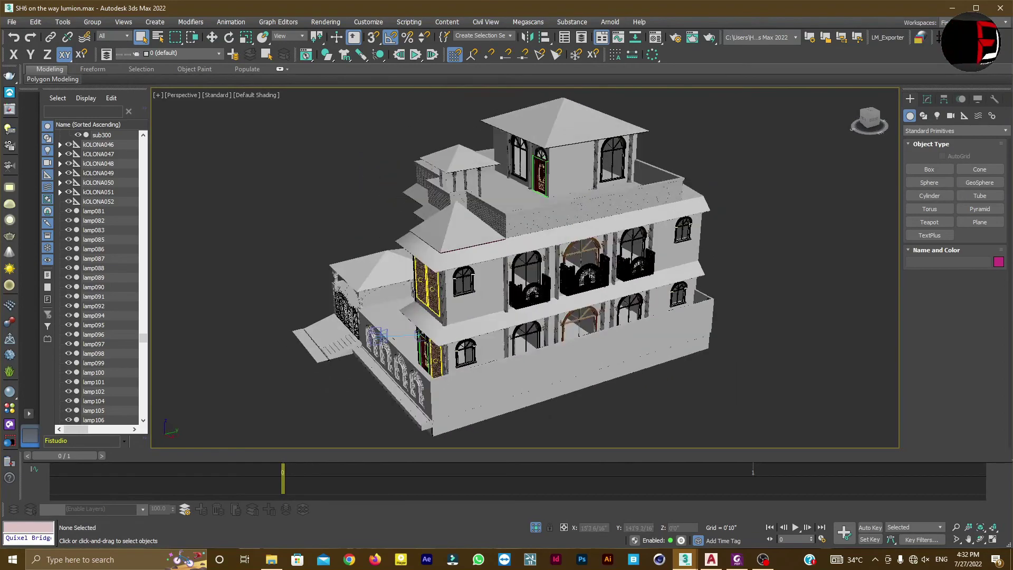
scroll(432, 365, "up", 3)
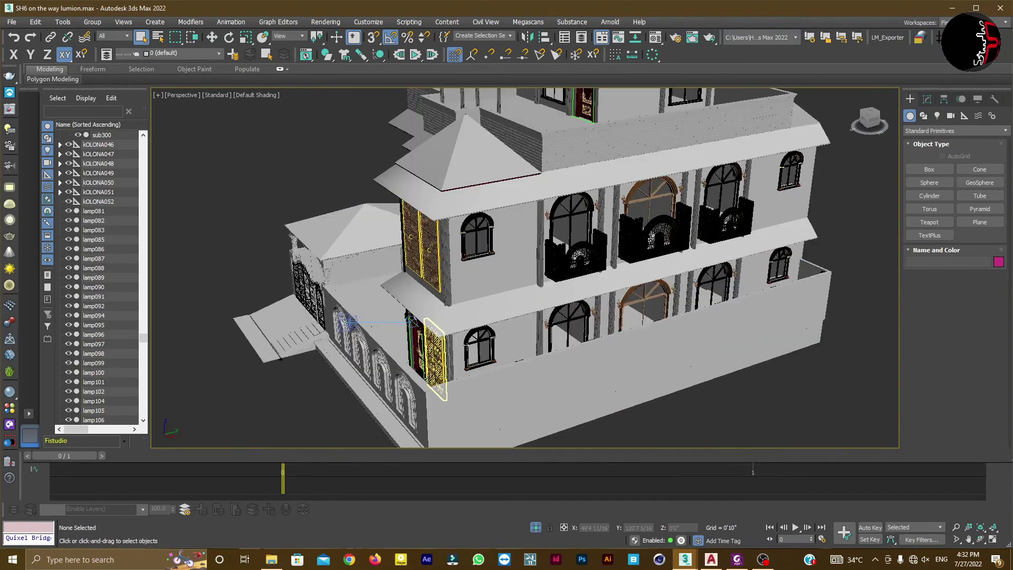
middle_click_drag(473, 371, 595, 376, "alt")
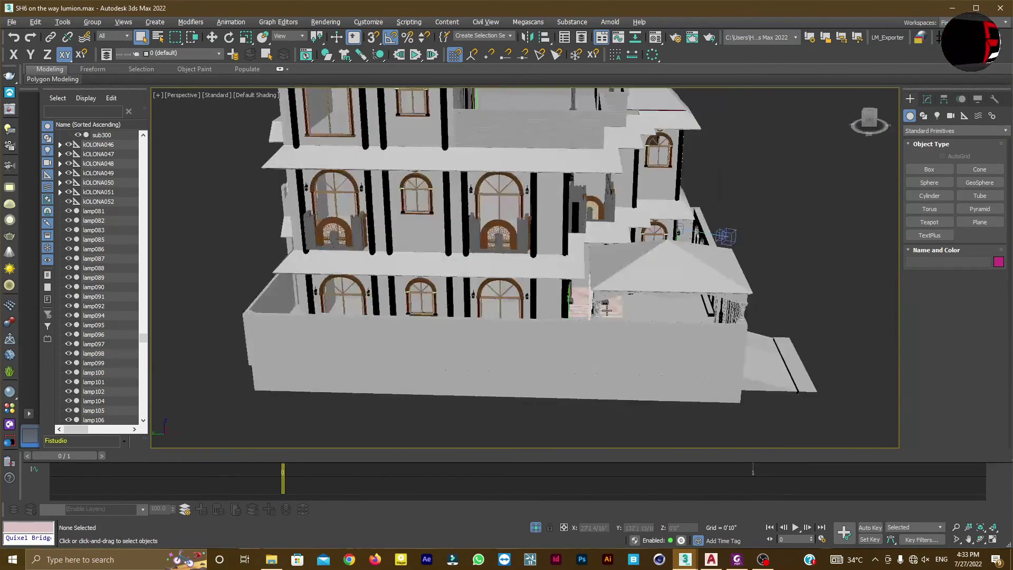
scroll(607, 310, "down", 3)
mouse_move(530, 327)
middle_mouse_down("alt")
mouse_move(253, 333)
mouse_move(365, 292)
mouse_move(259, 289)
mouse_move(700, 285)
middle_mouse_up("alt")
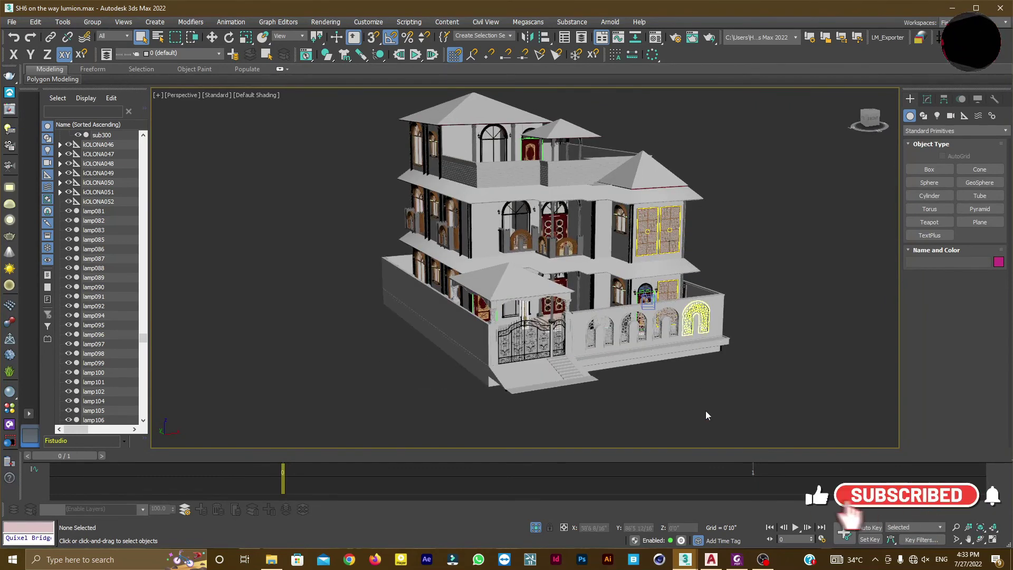